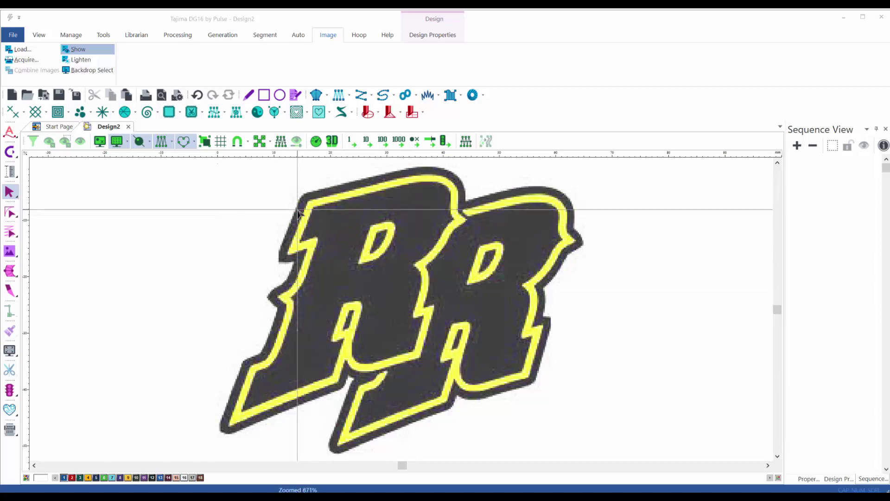
scroll(303, 212, up, 5)
scroll(262, 296, up, 1)
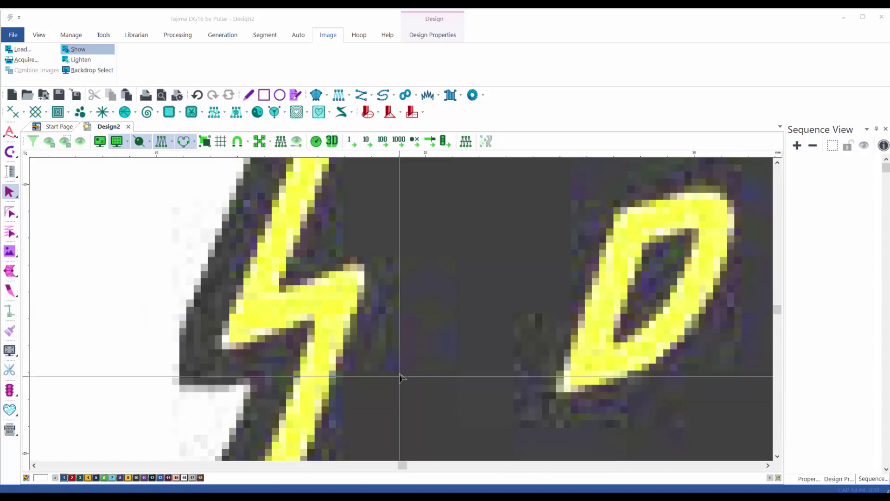
scroll(403, 373, up, 2)
scroll(404, 373, down, 4)
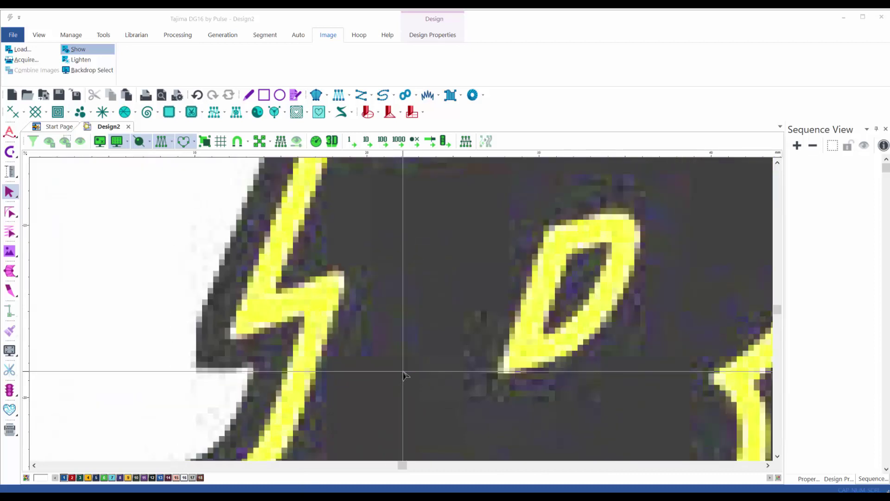
scroll(404, 374, down, 1)
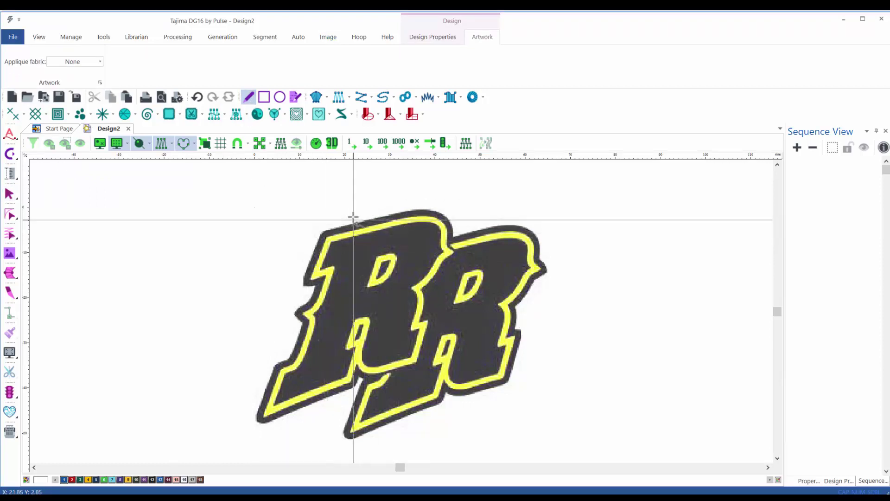
Start a Bezier artwork outline on the dark border's outer edge, tracing the rounded upper-left corner of the first R.
scroll(354, 216, up, 2)
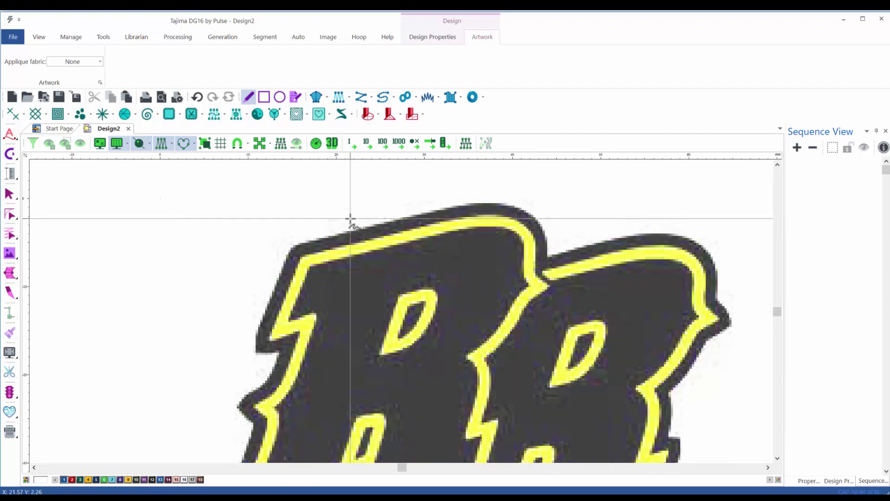
scroll(350, 218, down, 2)
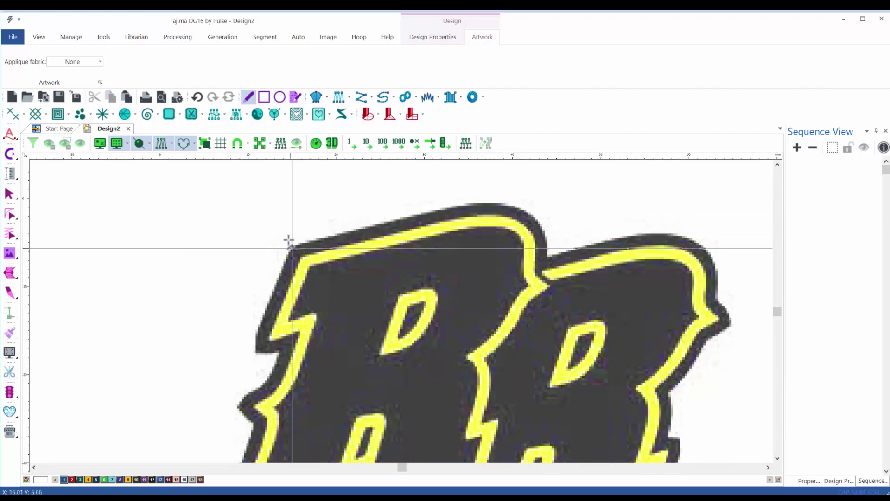
scroll(289, 256, up, 2)
scroll(292, 255, down, 1)
scroll(301, 258, up, 1)
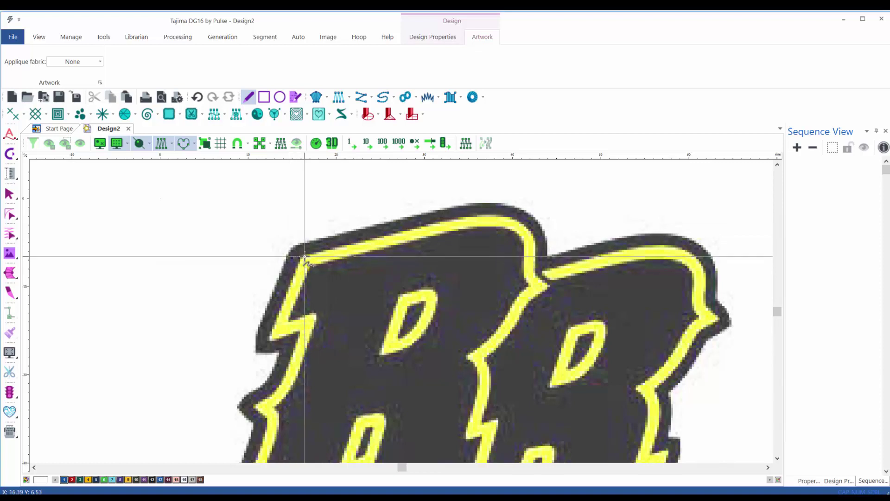
scroll(302, 258, down, 1)
scroll(283, 264, up, 1)
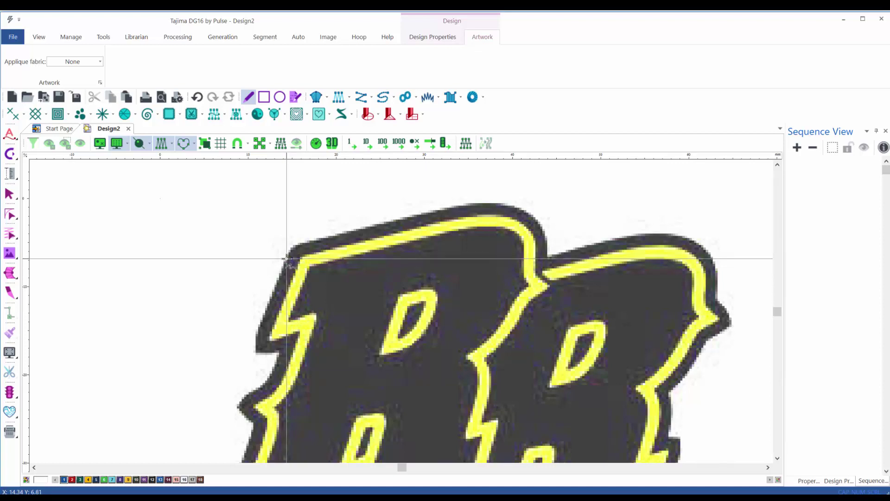
click(286, 259)
scroll(260, 269, down, 1)
scroll(257, 249, up, 1)
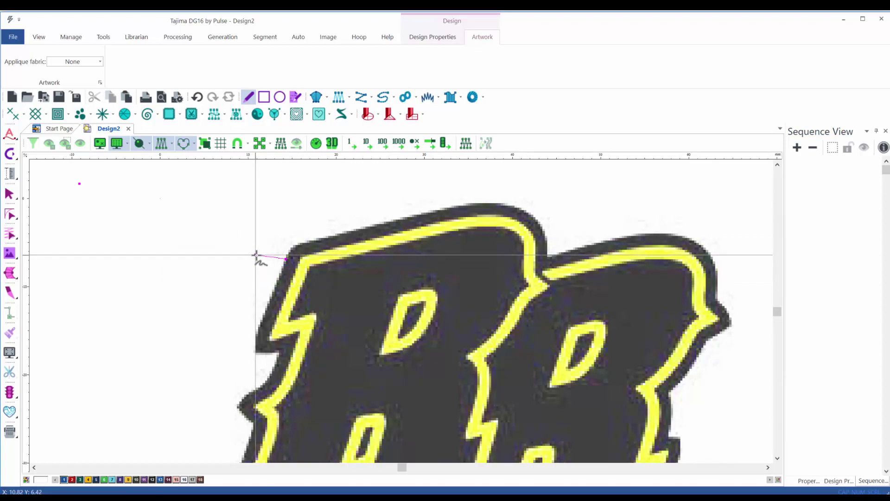
key(b)
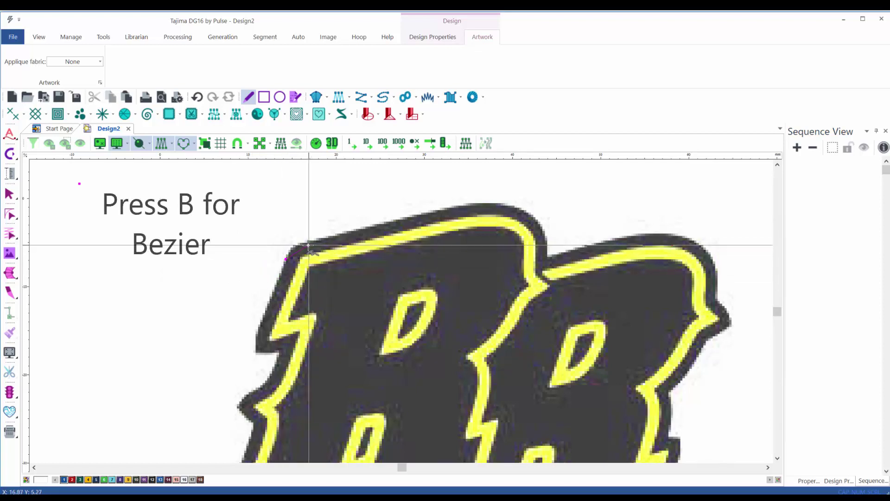
mouse_move(305, 247)
mouse_down()
mouse_move(293, 238)
mouse_move(302, 256)
mouse_move(307, 239)
mouse_up()
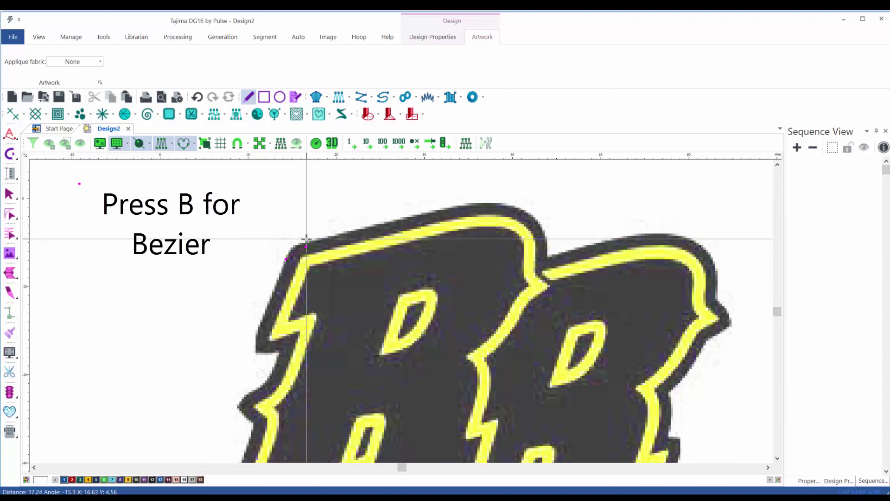
scroll(305, 241, down, 1)
scroll(309, 236, up, 2)
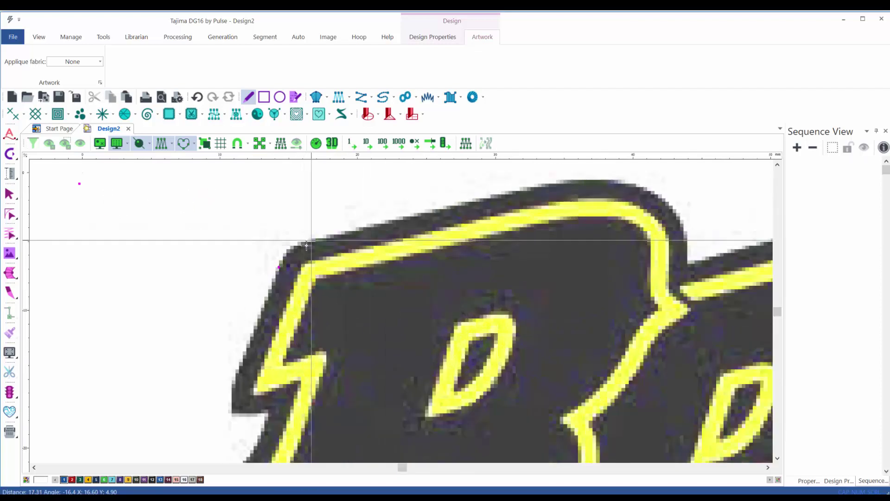
click(302, 241)
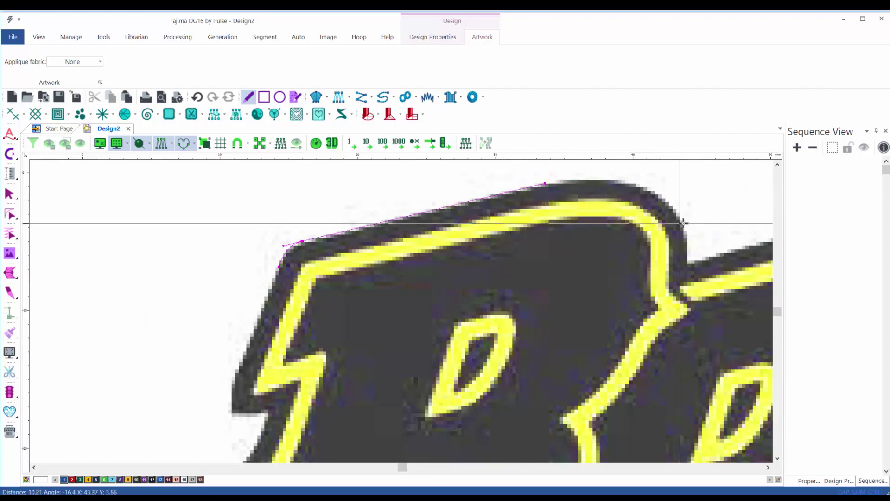
Continue the outline around the first R's upper-right curve and down to the notch between the two letters.
mouse_move(683, 221)
mouse_down()
mouse_move(709, 281)
mouse_move(685, 227)
mouse_up()
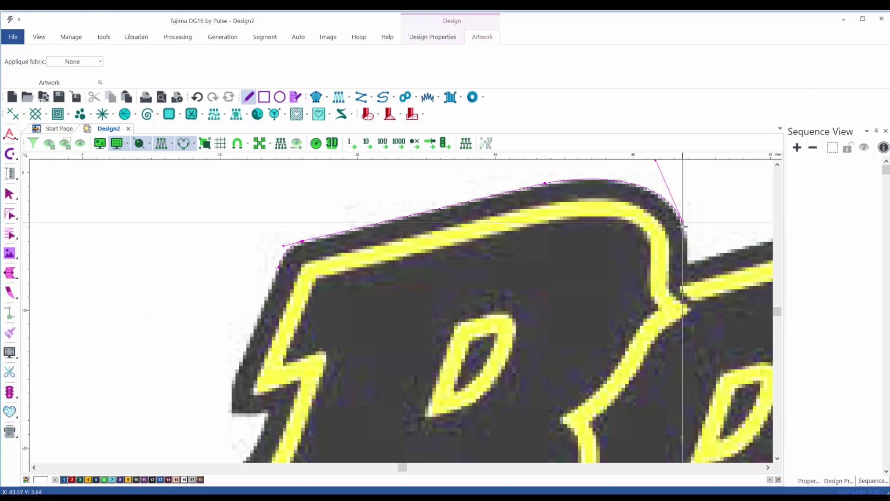
drag(624, 270, 389, 306)
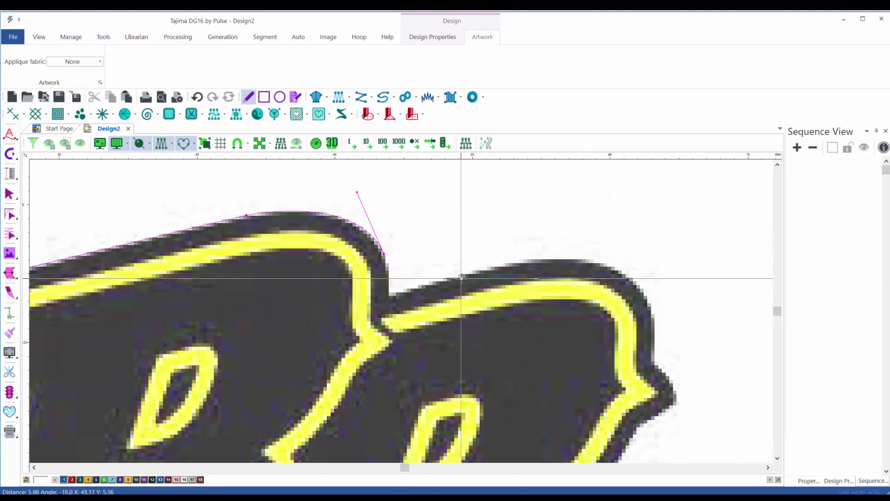
key(q)
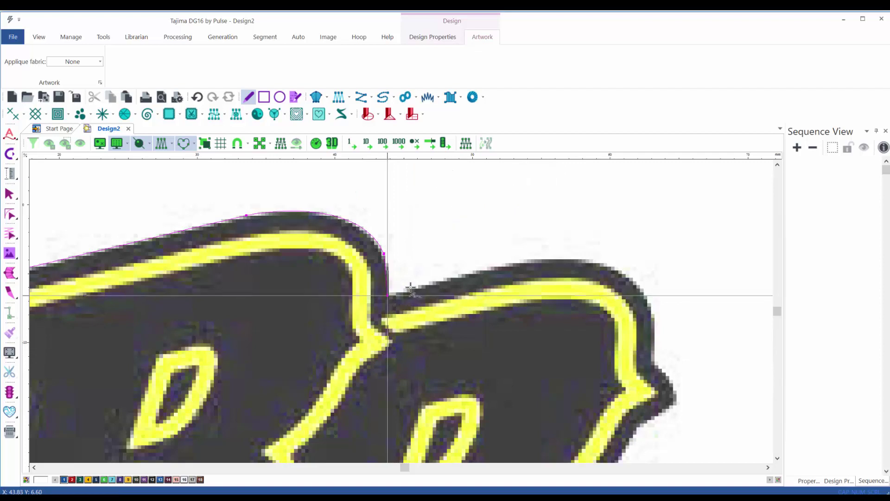
Trace the second R's top edge and upper-right curve down to just above its pointed right tip.
click(516, 263)
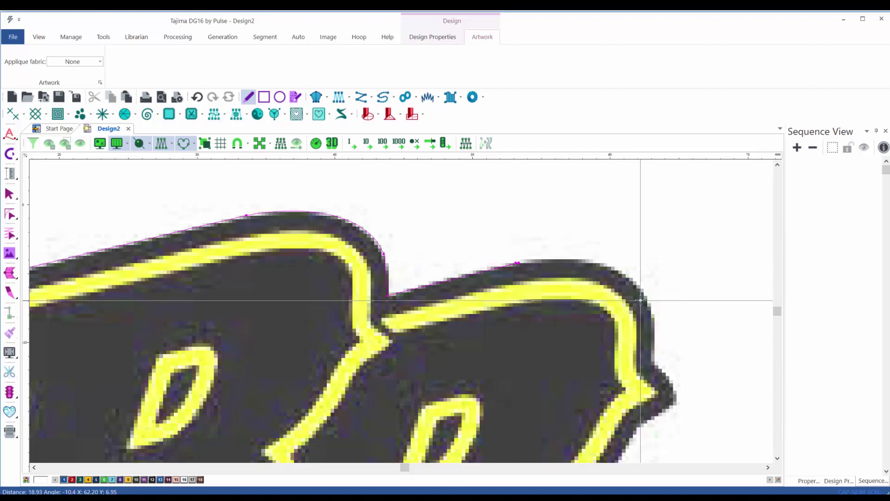
drag(649, 309, 670, 379)
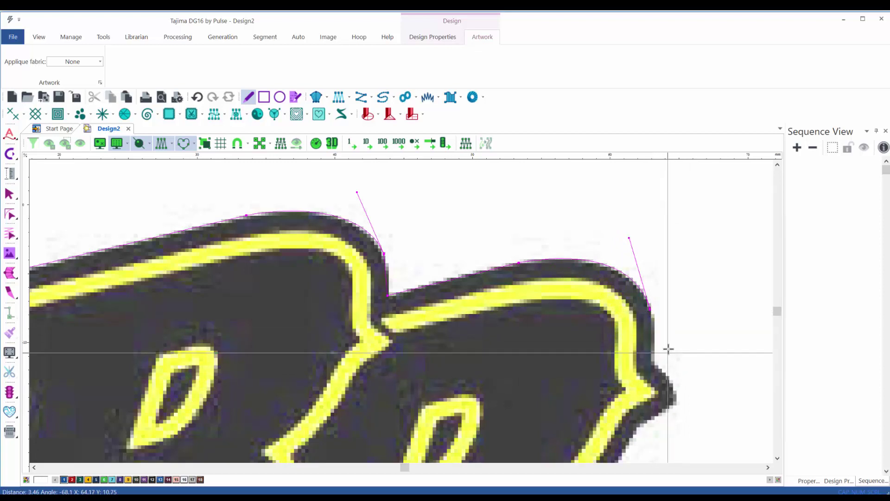
drag(652, 360, 652, 387)
click(652, 361)
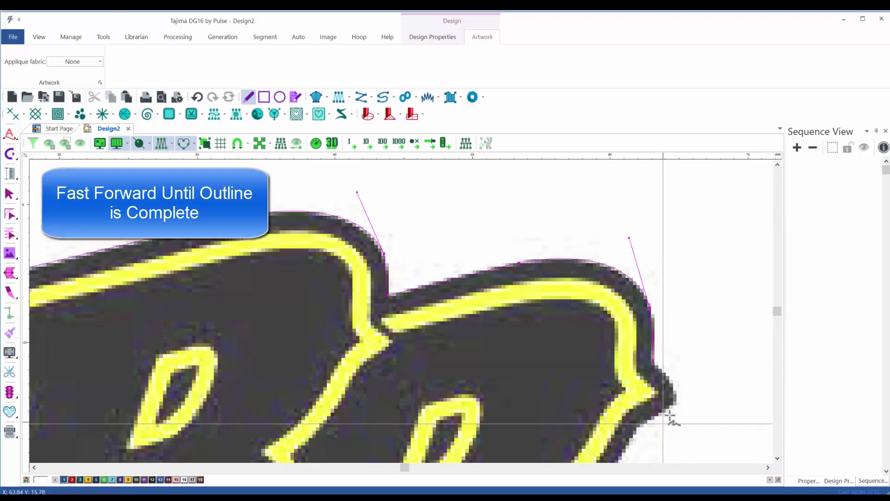
Trace the remaining dark border around both letters to finish the outline, and hide the backdrop image.
click(678, 399)
click(638, 427)
drag(620, 409, 655, 258)
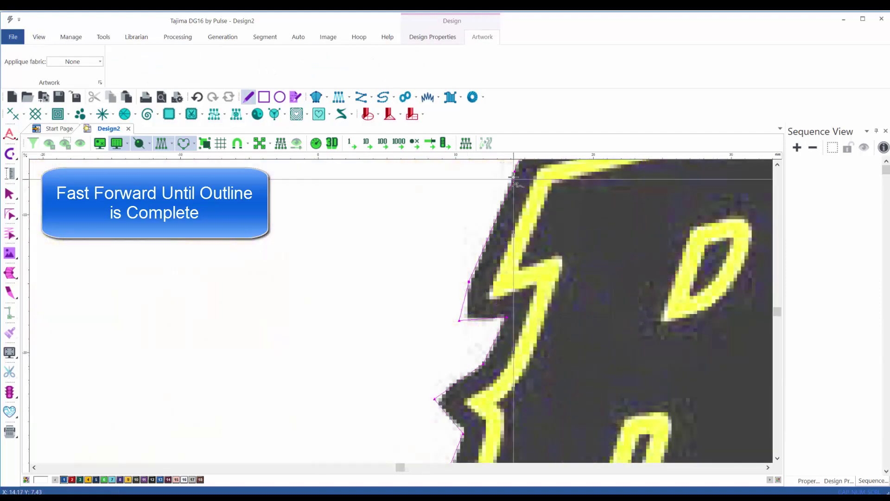
key(Return)
key(0)
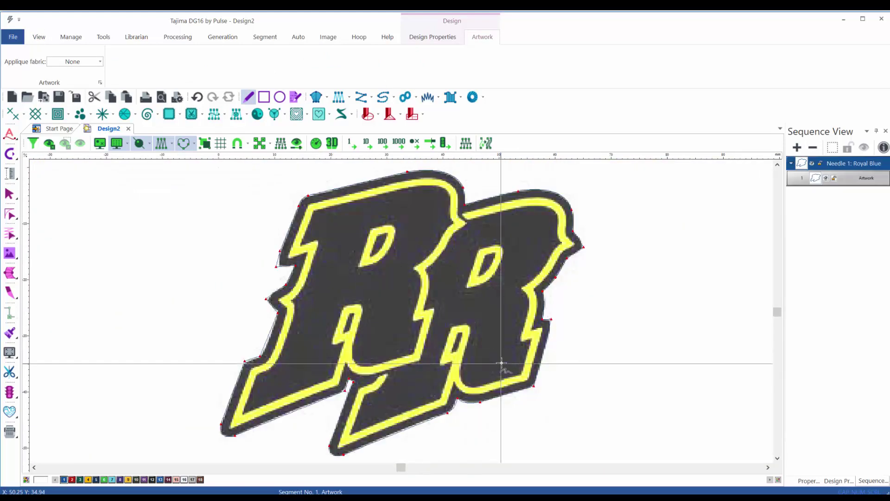
key(i)
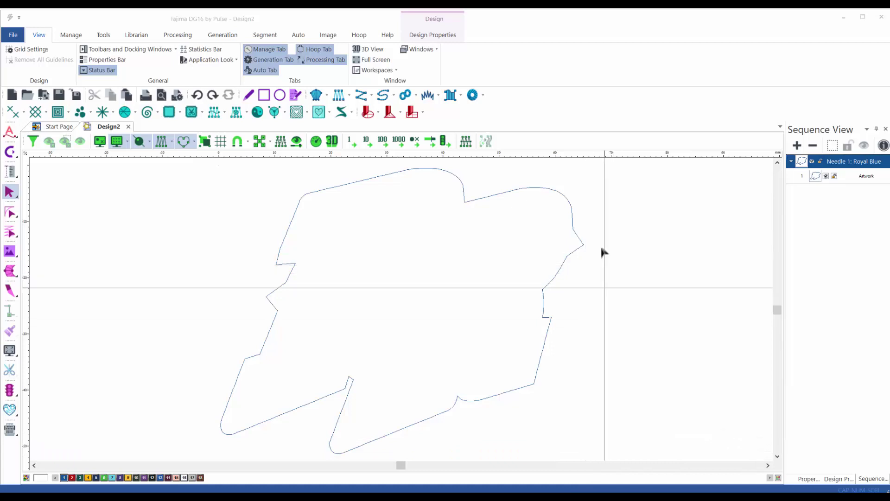
Select the finished outline and add a vertex on each side of the second R's pointed right tip.
drag(601, 230, 562, 270)
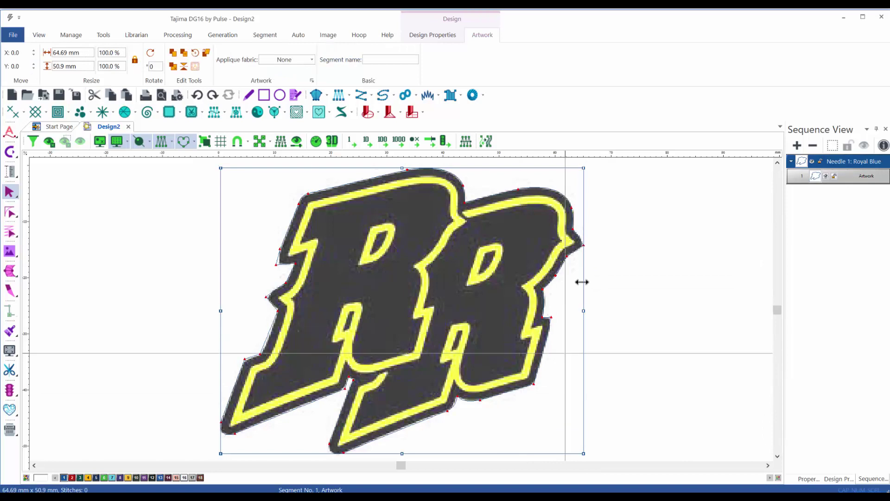
scroll(575, 232, up, 3)
scroll(576, 232, up, 1)
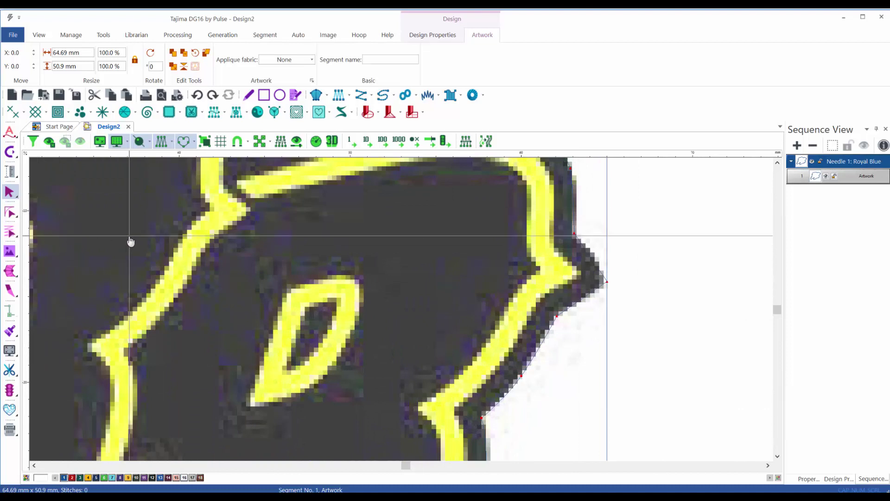
click(10, 212)
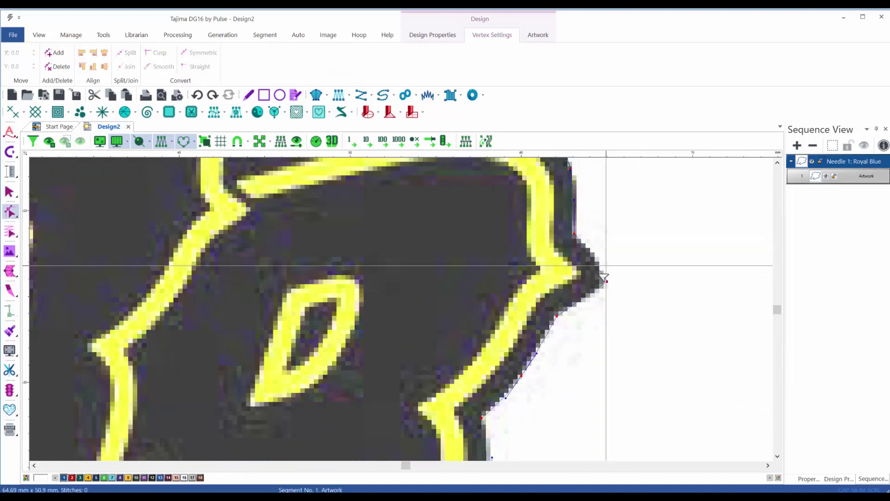
click(58, 55)
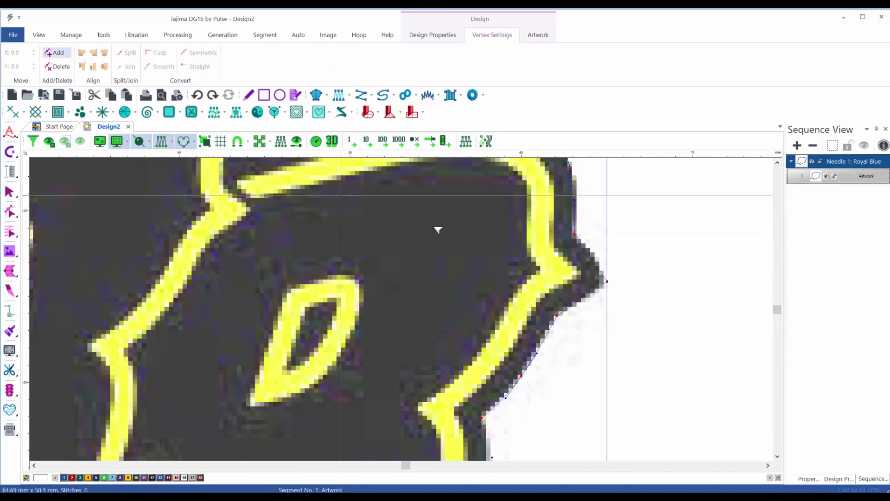
click(590, 255)
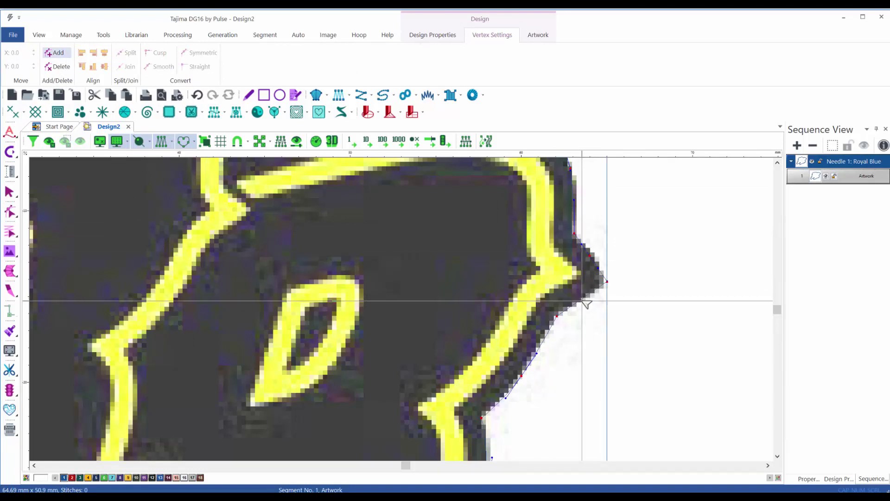
drag(638, 234, 580, 313)
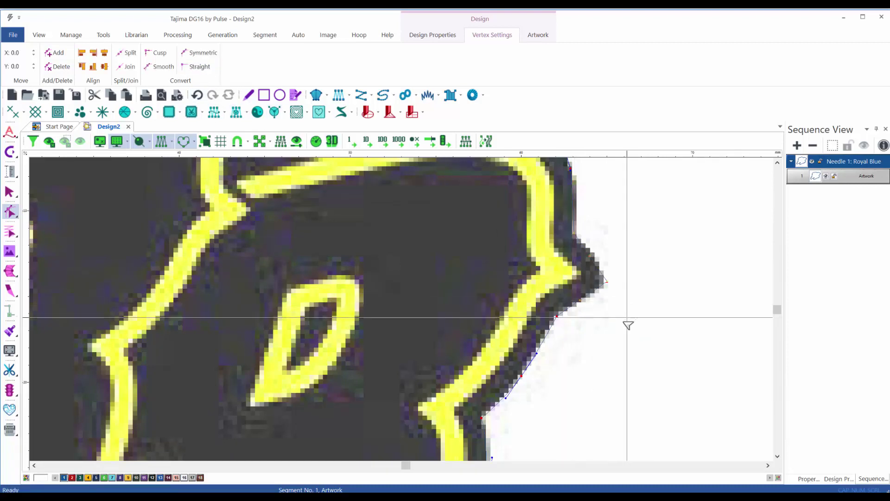
Round the outline's pointed right tip on the second R using the Rounded Corner Tool with the backdrop image hidden.
click(16, 219)
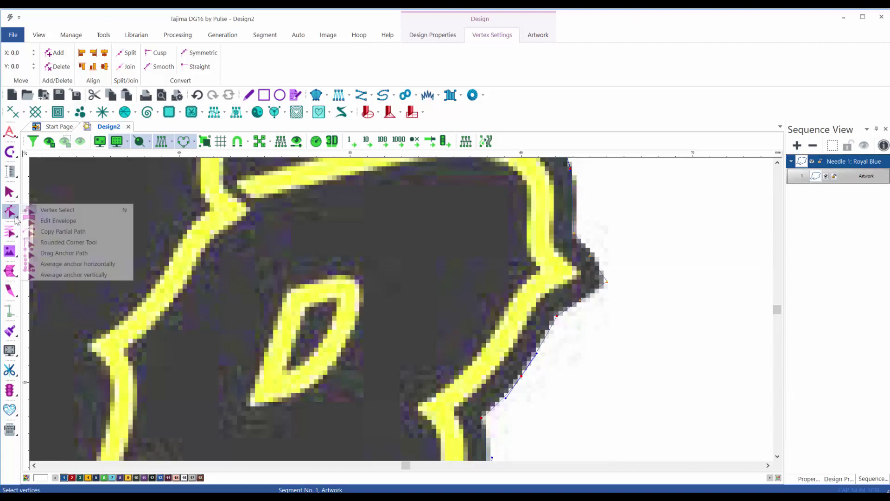
click(81, 245)
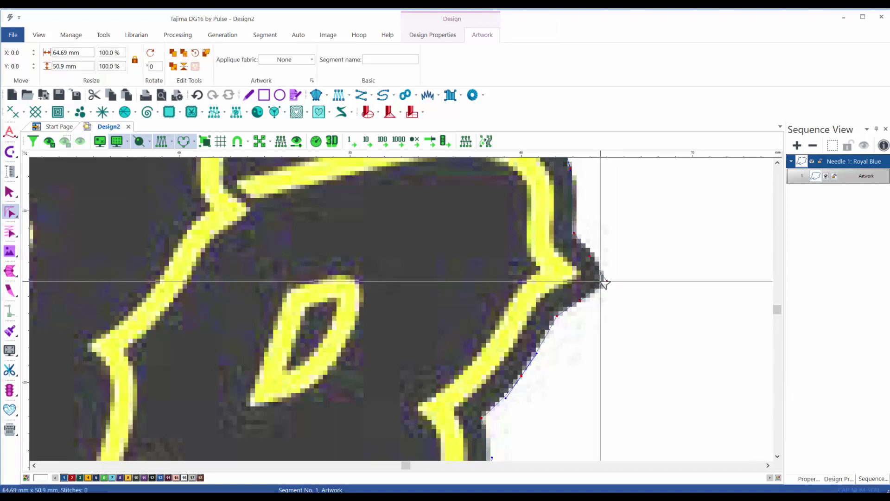
key(i)
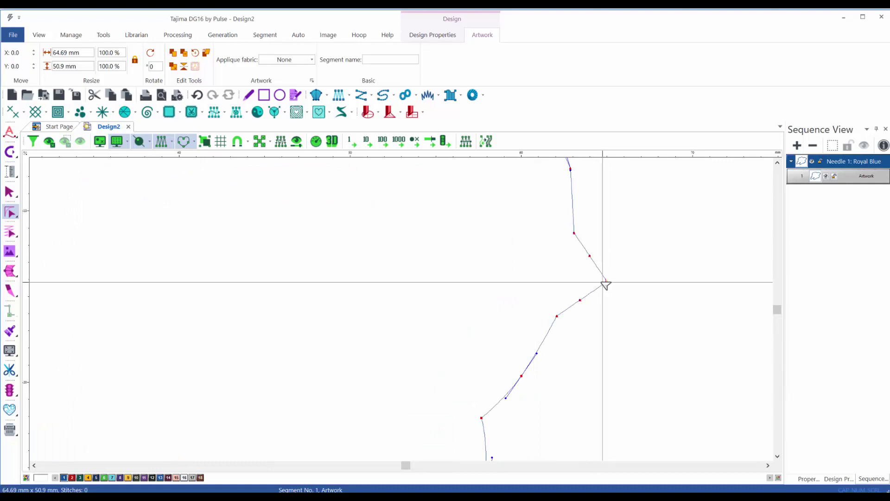
drag(593, 286, 578, 304)
scroll(590, 343, down, 5)
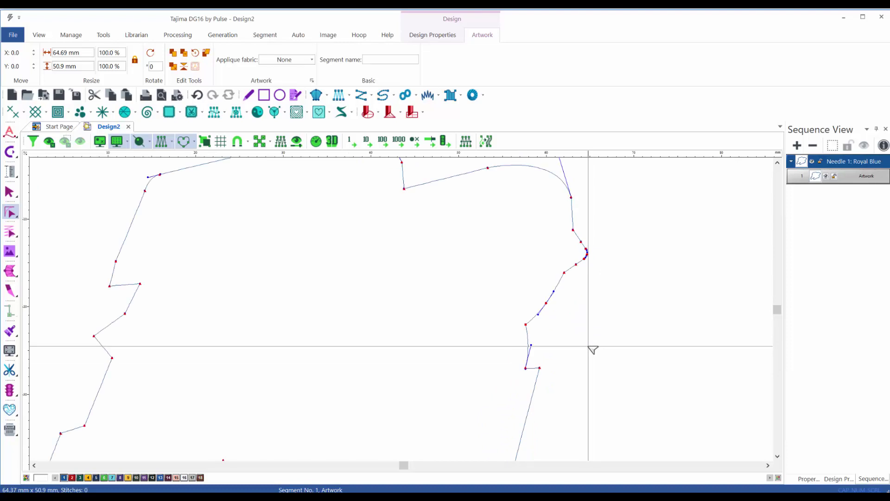
Show the backdrop image, move the corner vertex at the second R's lower-right step slightly outward, and add a vertex below it.
scroll(544, 310, up, 2)
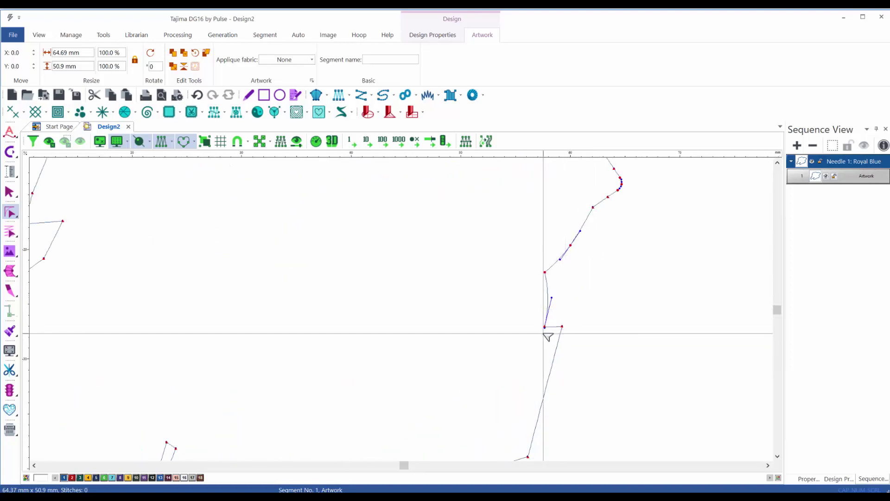
key(i)
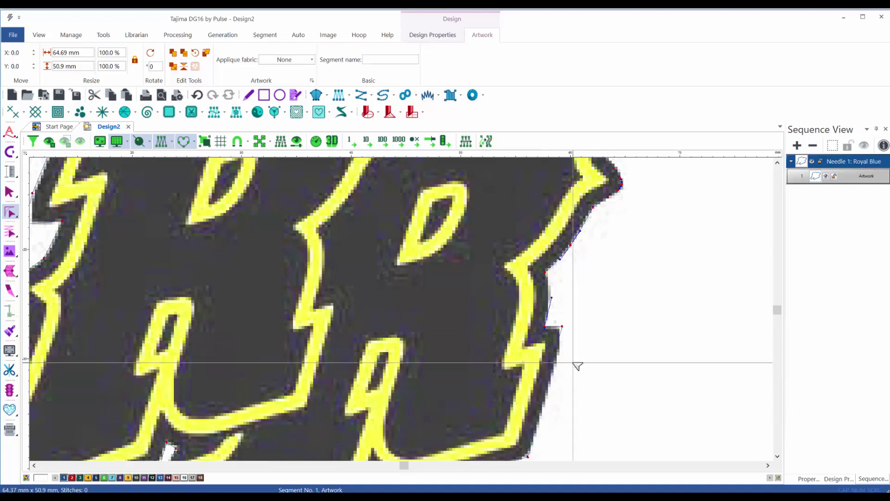
click(562, 327)
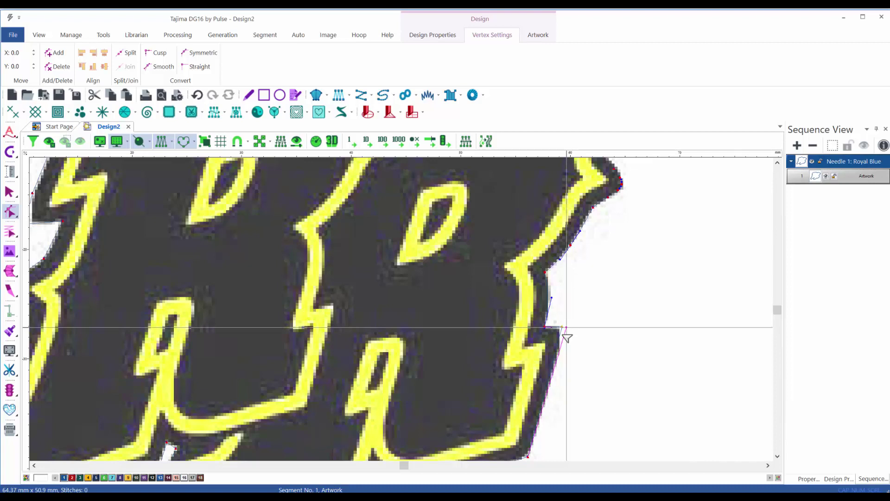
click(55, 53)
click(550, 379)
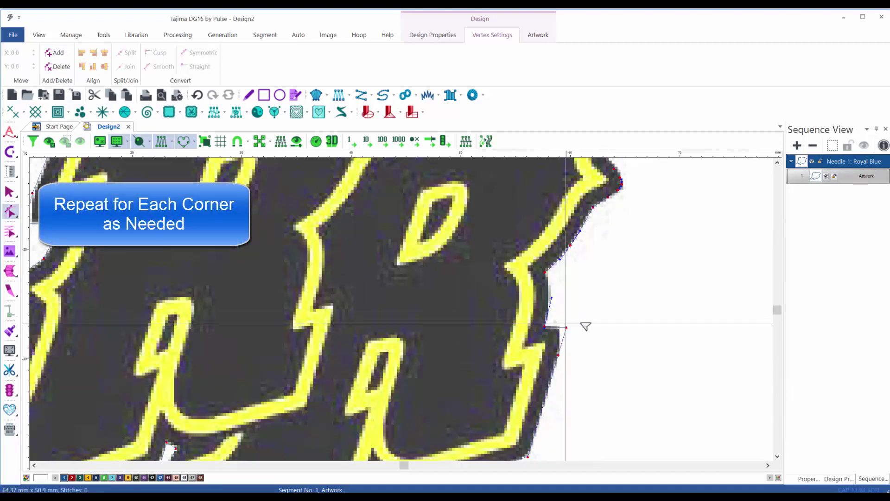
Add a vertex above the corner of the second R's lower-right step and round that corner with the Rounded Corner Tool.
click(55, 53)
click(548, 302)
right_click(547, 350)
drag(579, 321, 539, 359)
scroll(552, 324, up, 4)
click(586, 330)
click(11, 213)
click(52, 243)
drag(587, 330, 559, 348)
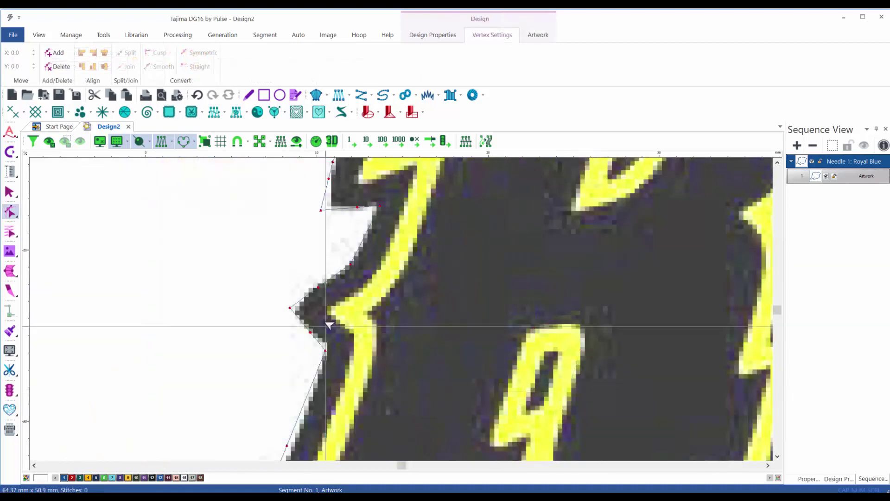
Round the outline's pointed left tip and the step corner above it on the first R with the Rounded Corner Tool.
click(13, 213)
click(60, 242)
drag(290, 308, 310, 310)
drag(320, 209, 342, 196)
scroll(313, 251, down, 4)
key(Escape)
key(0)
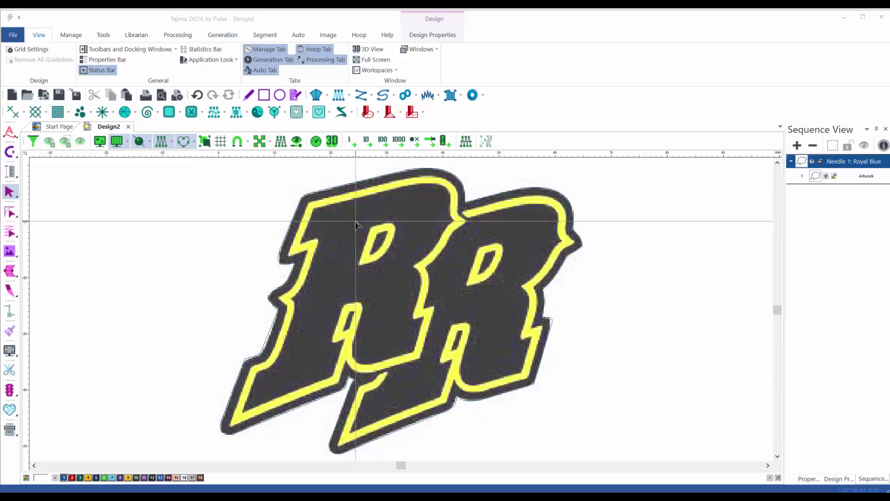
Offset a copy of the outline inward by about 0.9 mm using Side of segment and Miter corners, and check it with the backdrop hidden.
click(269, 217)
key(i)
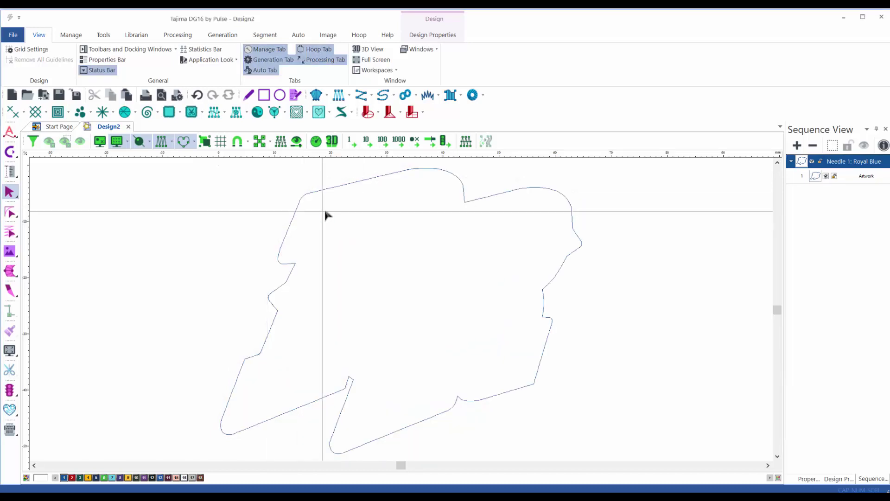
drag(298, 187, 335, 227)
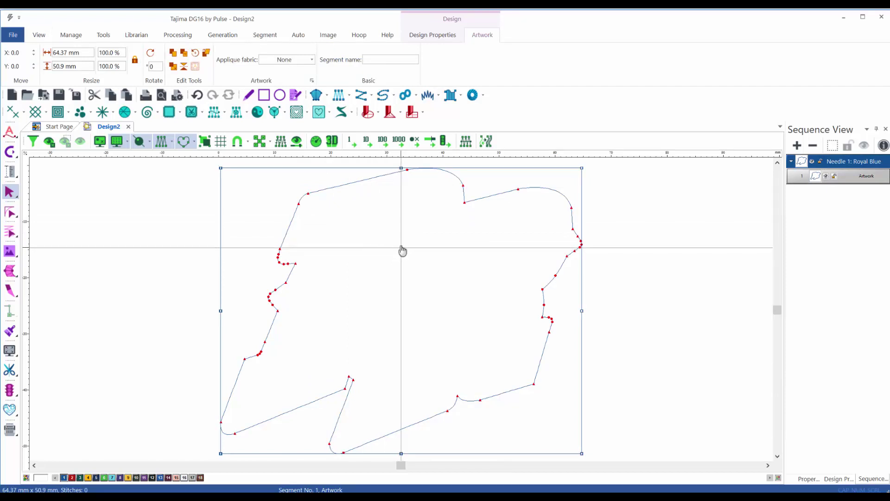
key(shift+o)
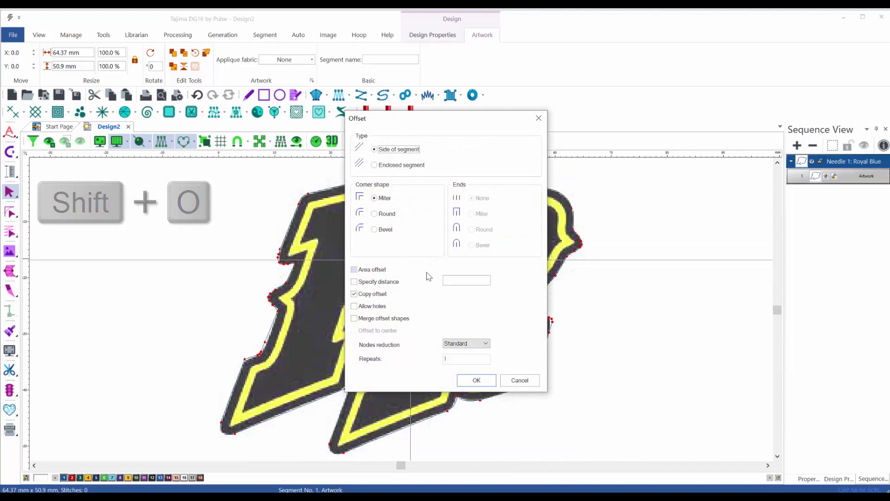
drag(505, 124, 693, 124)
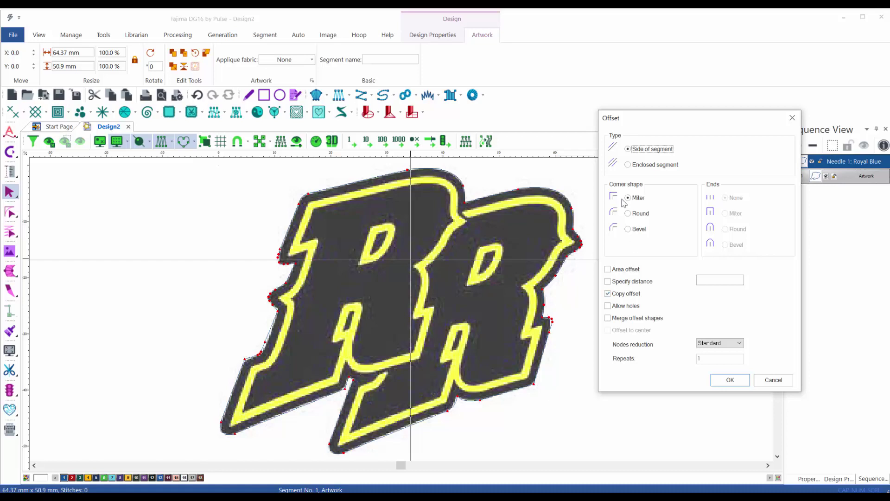
click(731, 380)
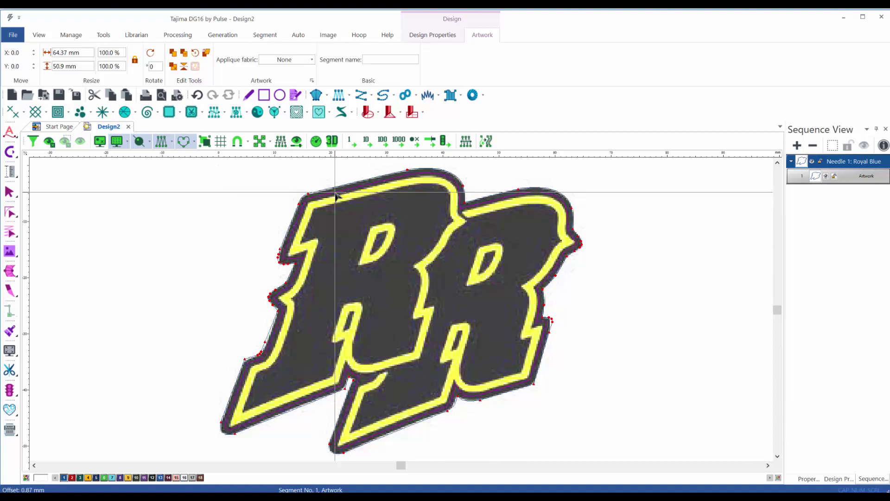
click(336, 192)
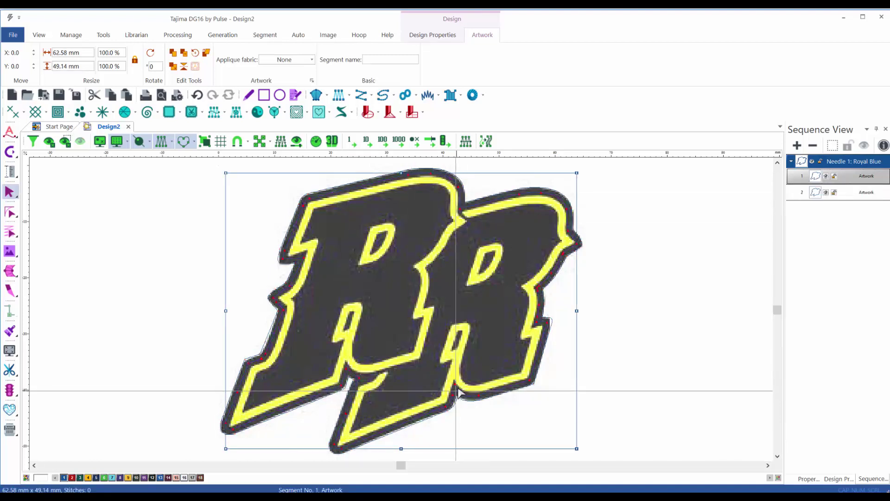
key(i)
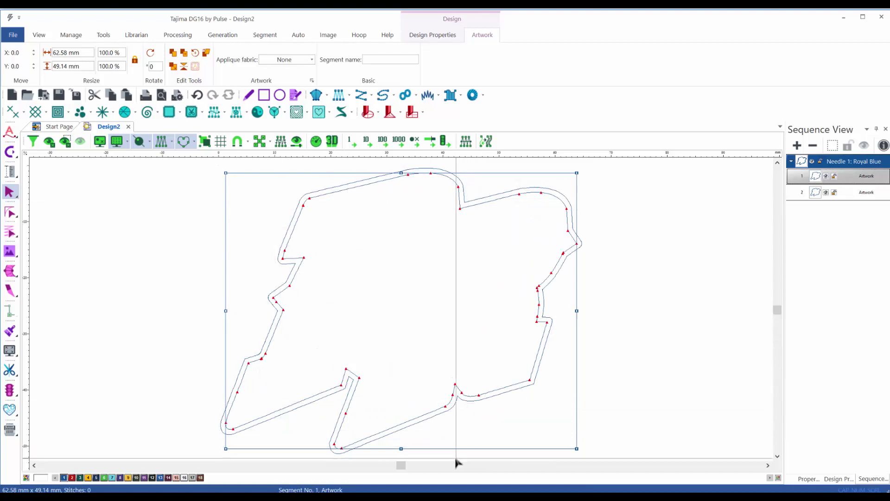
key(ctrl+i)
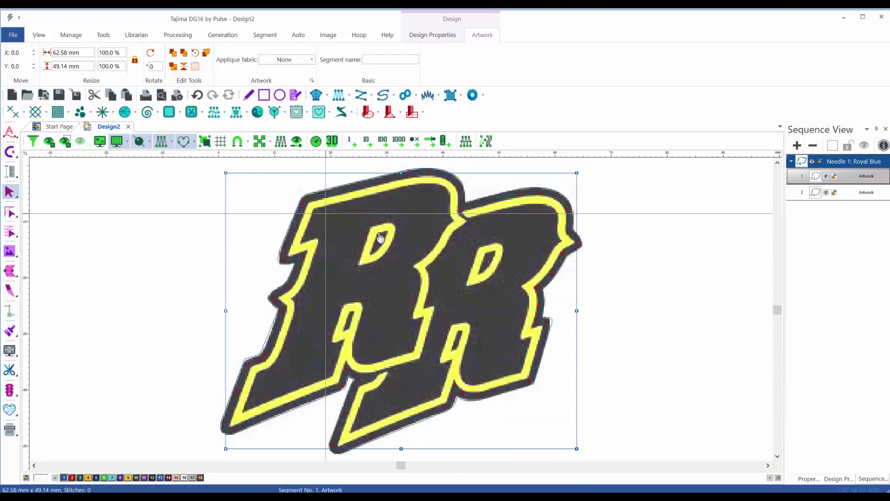
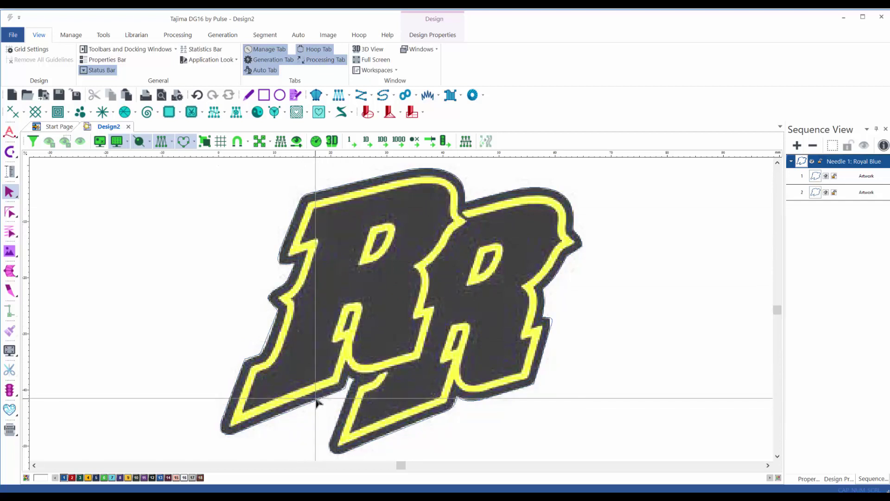
Trace the first R's lower-left foot as a closed artwork contour along the inner edge of the yellow border.
scroll(321, 398, up, 3)
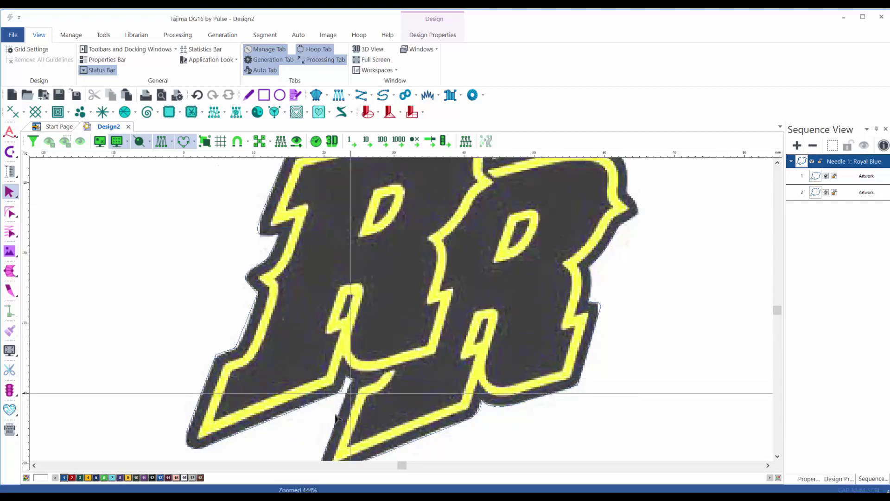
click(249, 96)
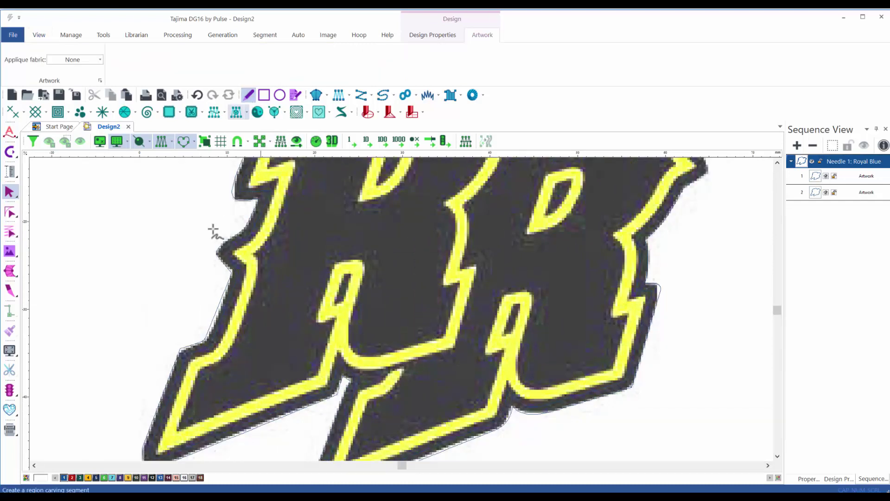
click(177, 431)
click(199, 367)
click(220, 361)
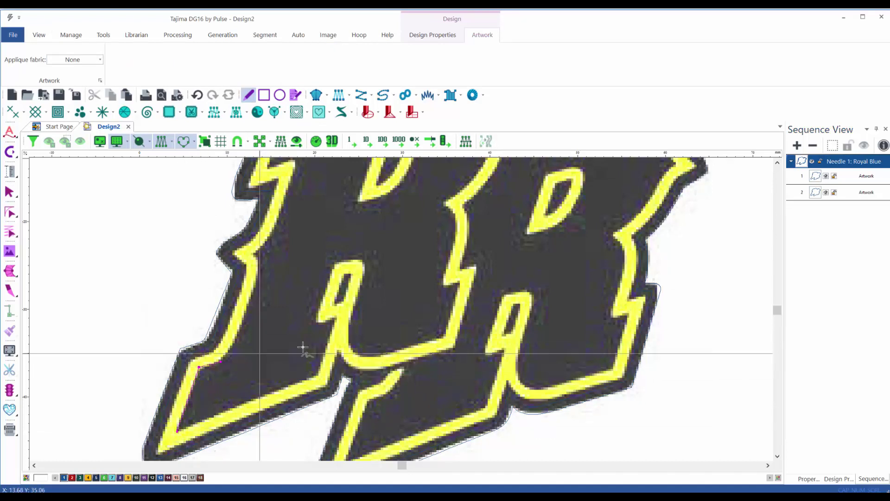
click(333, 318)
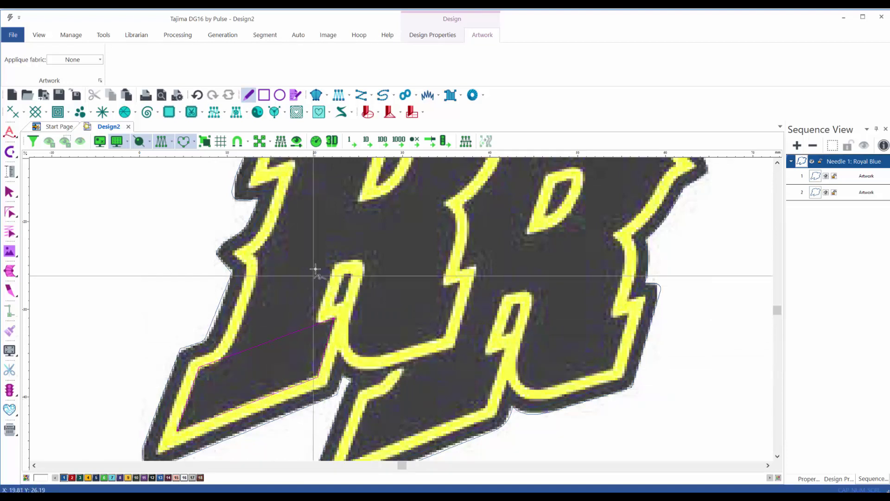
Trace the first R's left stem as a second closed contour, from the foot up to its enclosed hole and back down along the leg opening.
drag(307, 299, 289, 354)
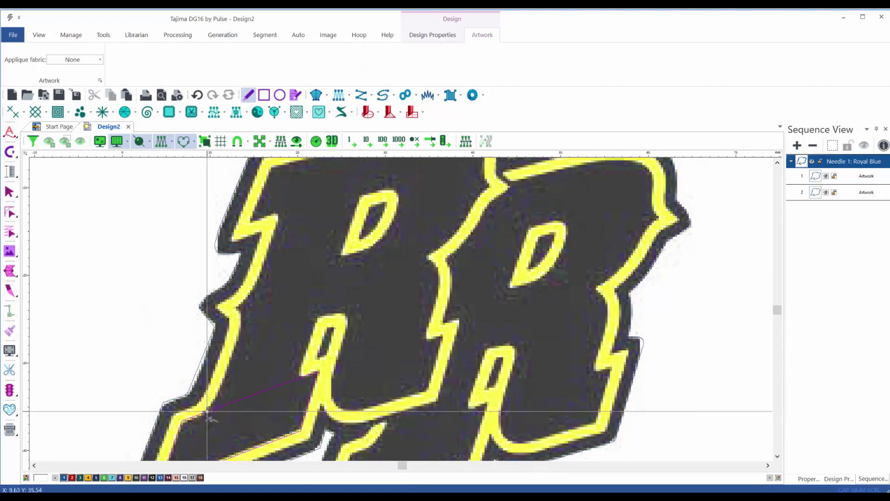
click(208, 411)
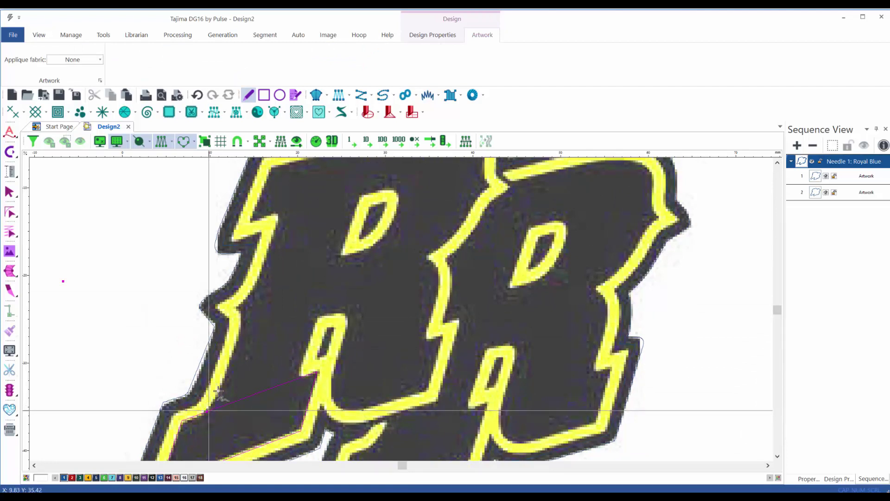
click(238, 321)
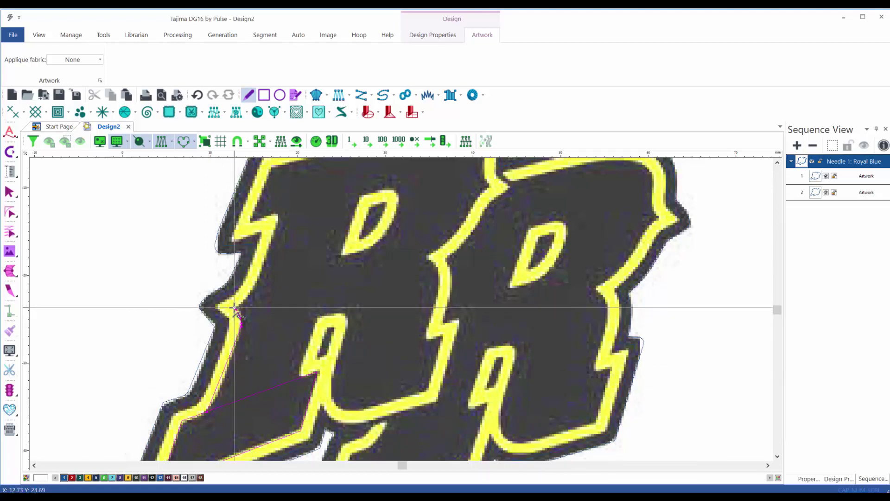
click(235, 307)
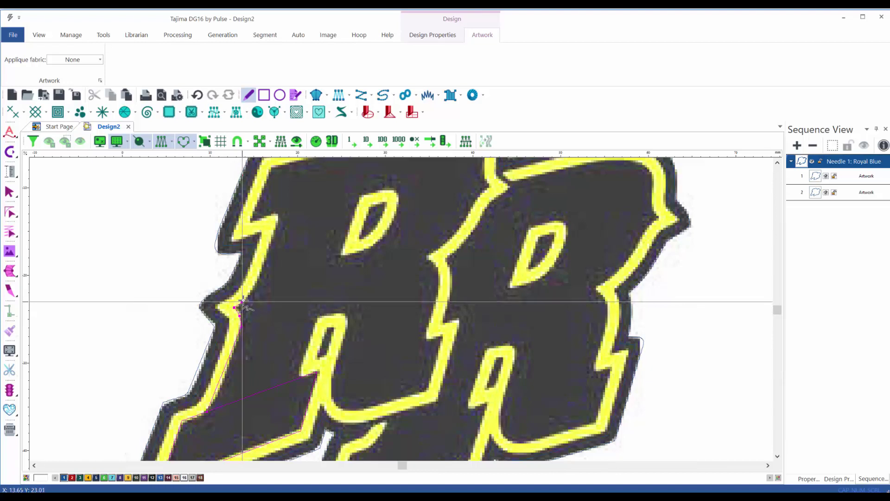
click(257, 281)
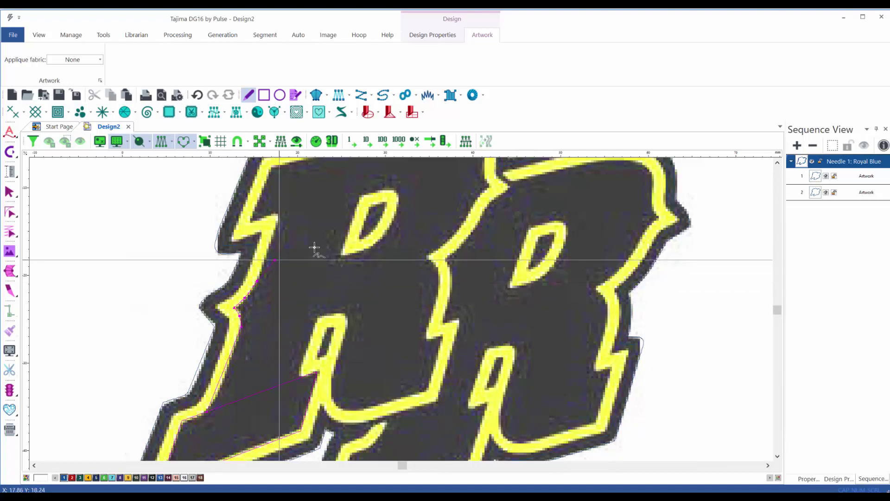
click(280, 211)
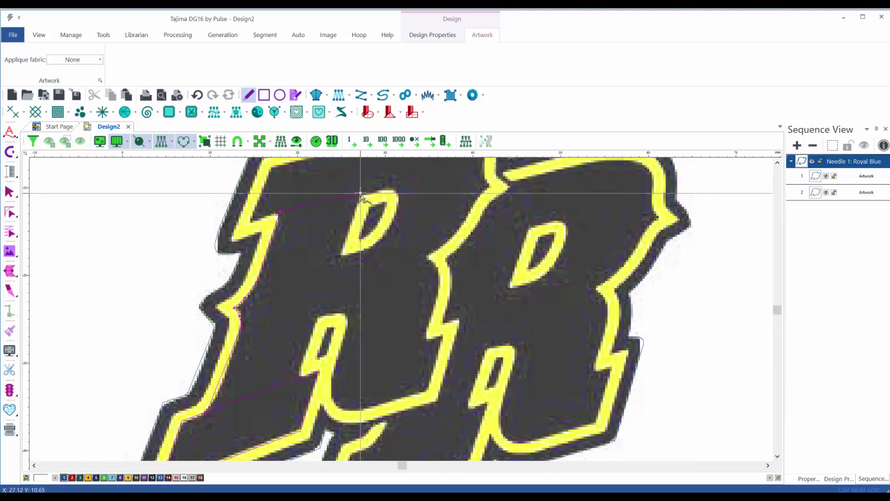
click(362, 193)
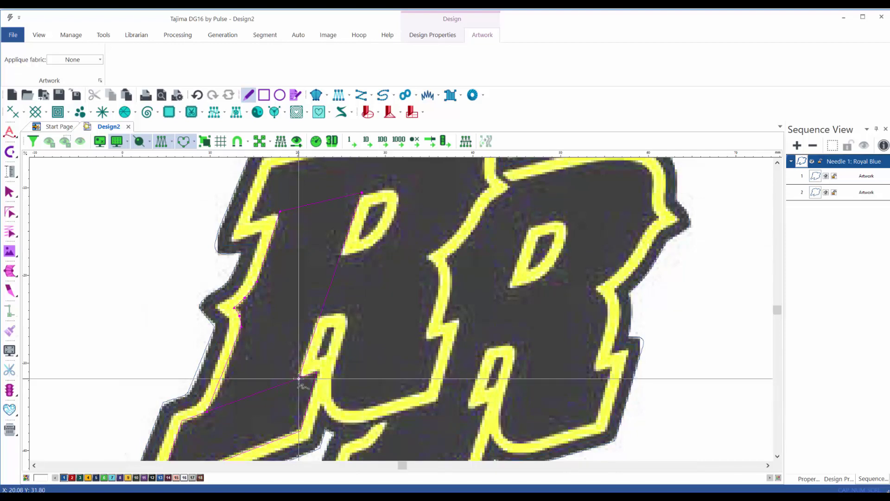
click(299, 378)
key(Return)
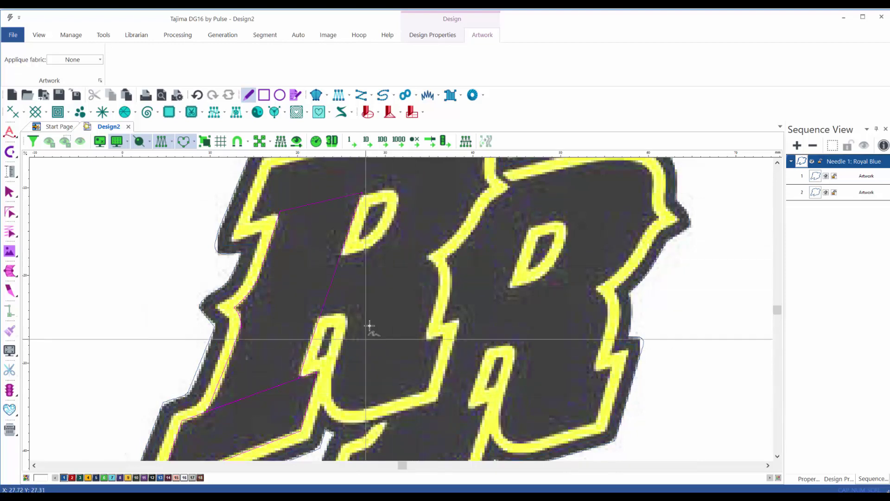
Begin the first R's upper contour, tracing inside the yellow border from the upper-left notch over the rounded top to the right-hand point.
drag(382, 299, 358, 429)
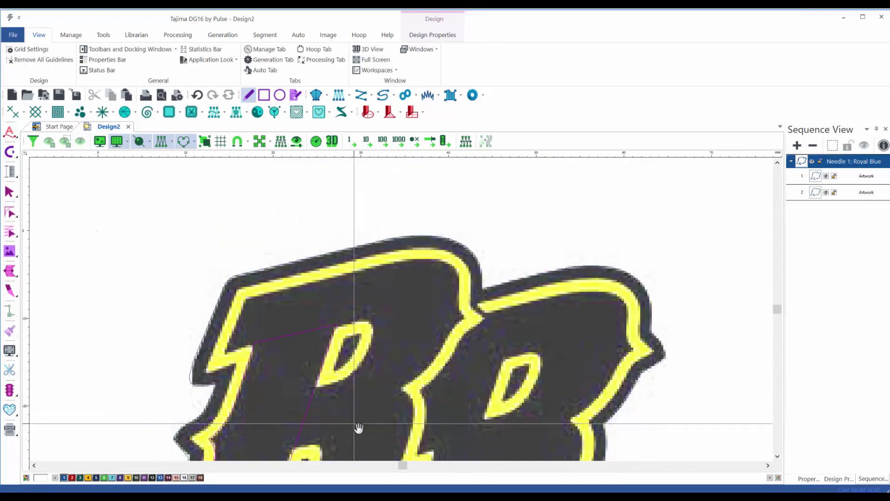
click(226, 352)
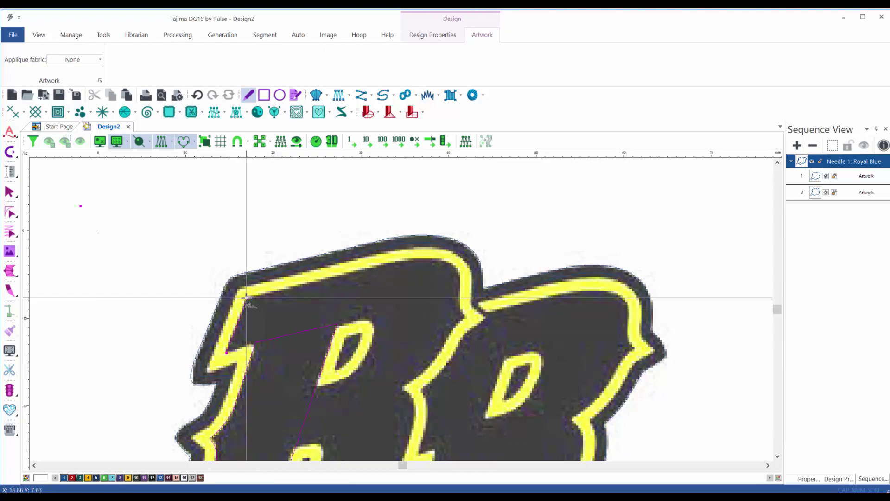
click(247, 297)
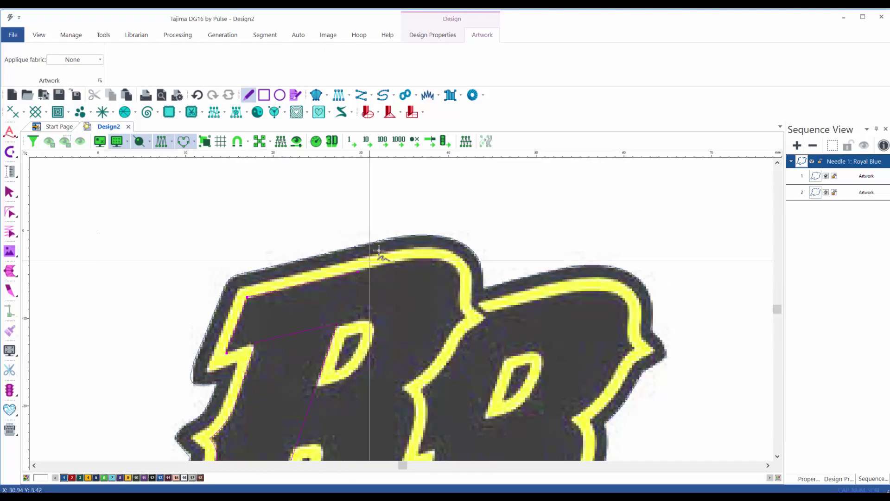
click(395, 261)
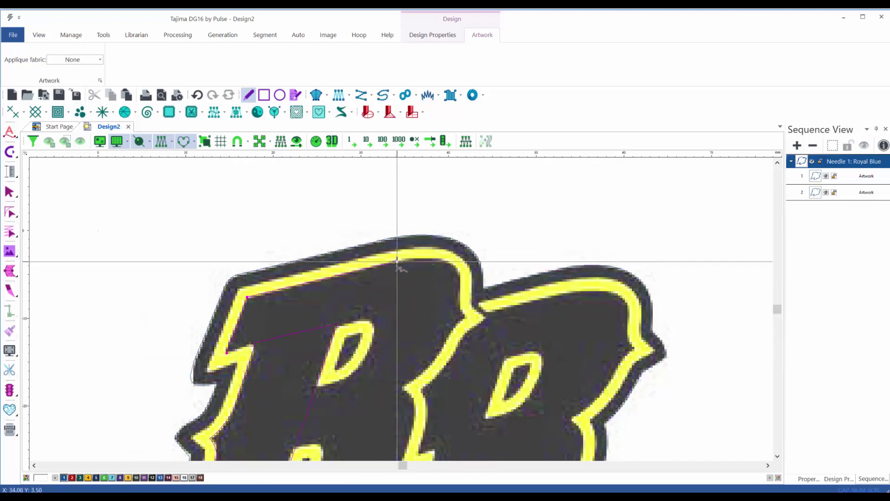
right_click(434, 257)
right_click(457, 266)
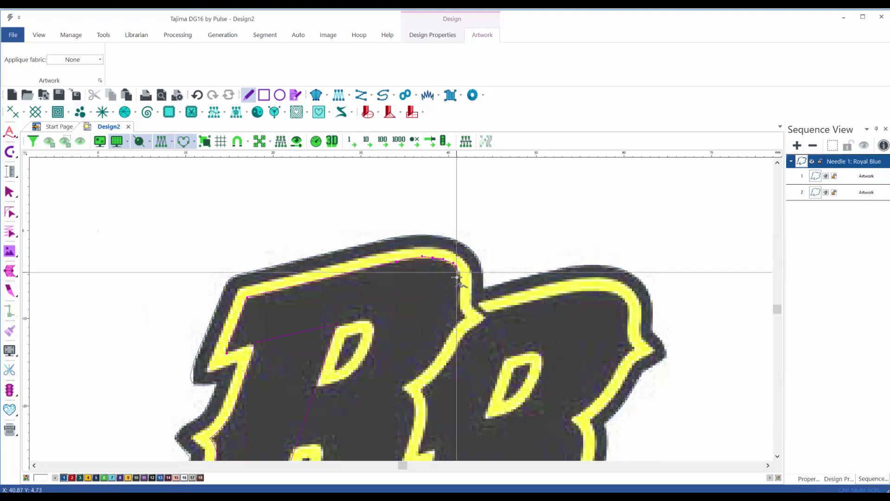
right_click(459, 280)
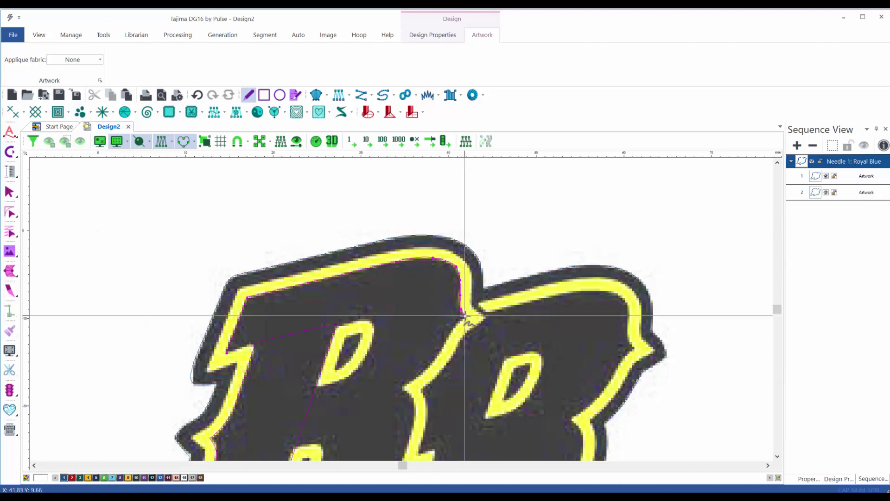
click(466, 316)
Continue the upper contour down to the first R's waist notch, across to its enclosed hole, up the hole's right side, and close it.
right_click(447, 343)
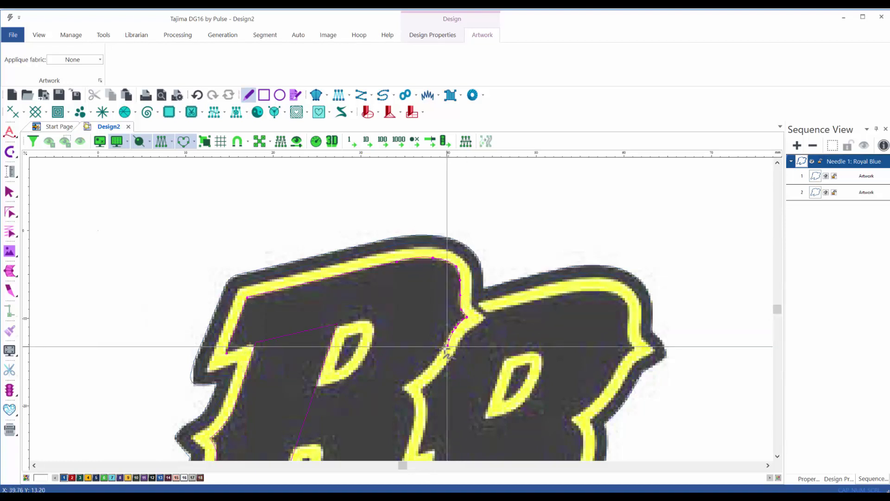
right_click(443, 349)
right_click(429, 367)
right_click(413, 383)
click(404, 387)
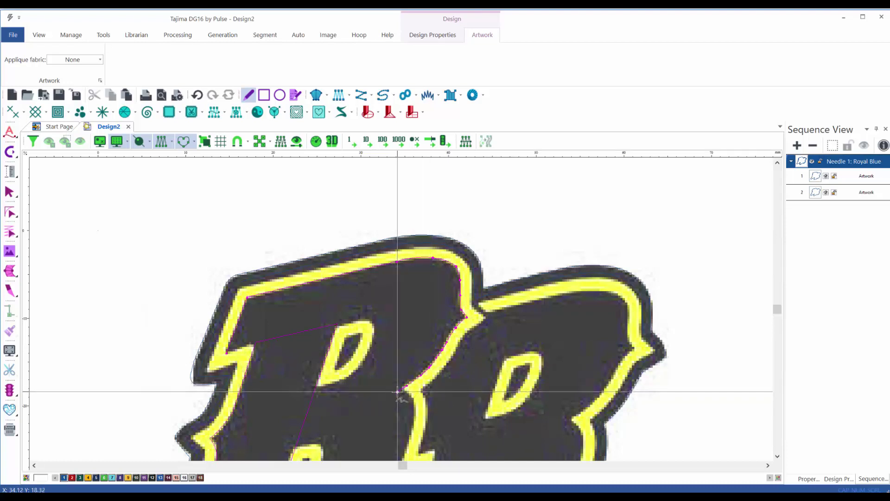
click(332, 386)
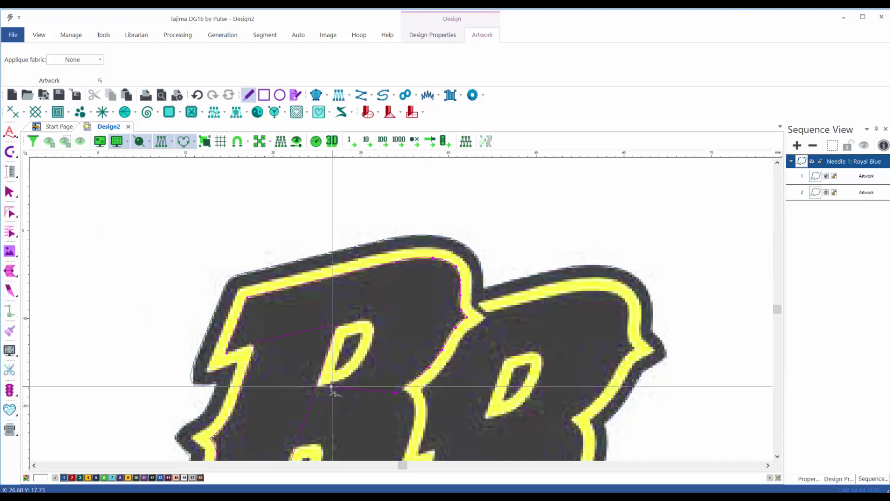
click(359, 369)
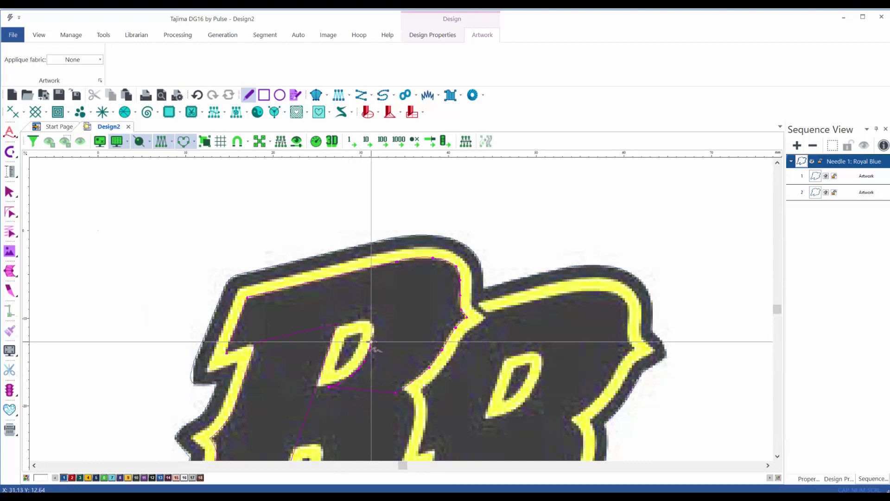
click(373, 327)
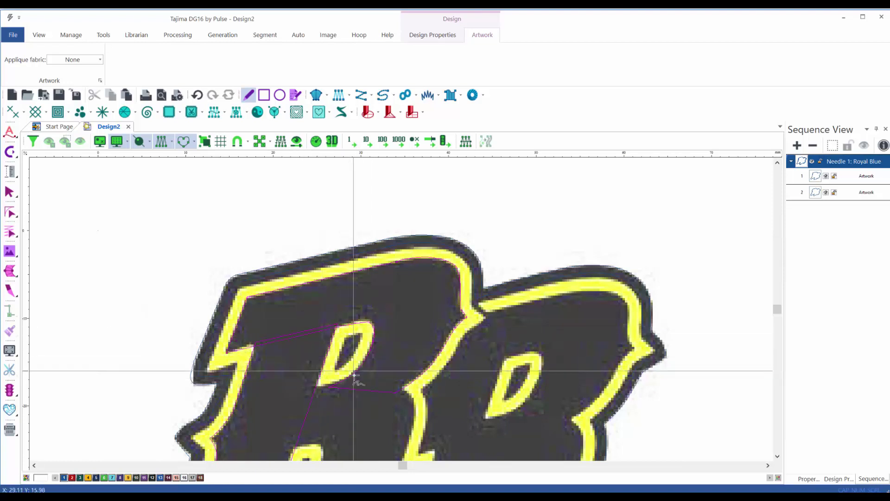
key(space)
drag(411, 369, 447, 267)
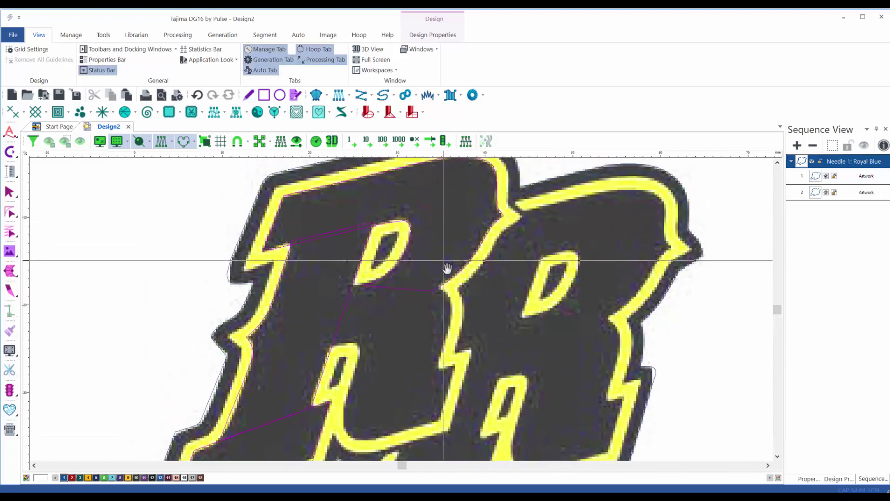
Begin the first R's lower-right contour from its enclosed hole across to the waist notch and down the right edge to the bottom corner.
click(351, 285)
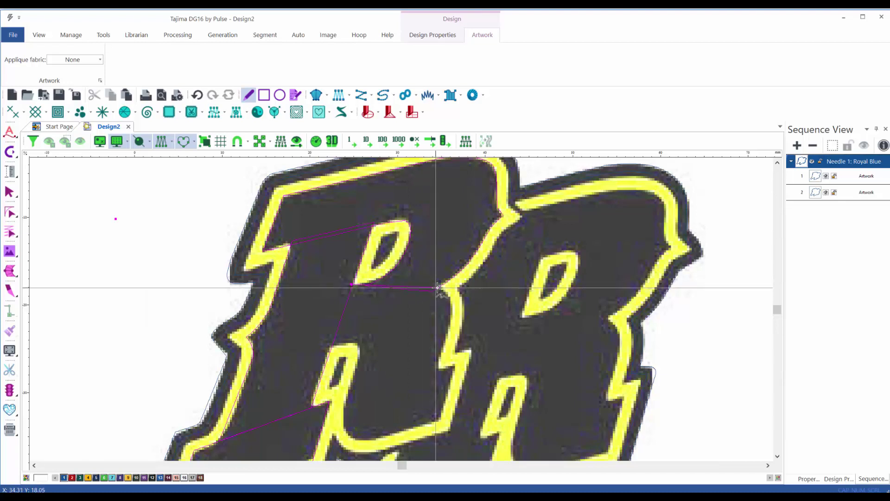
click(437, 287)
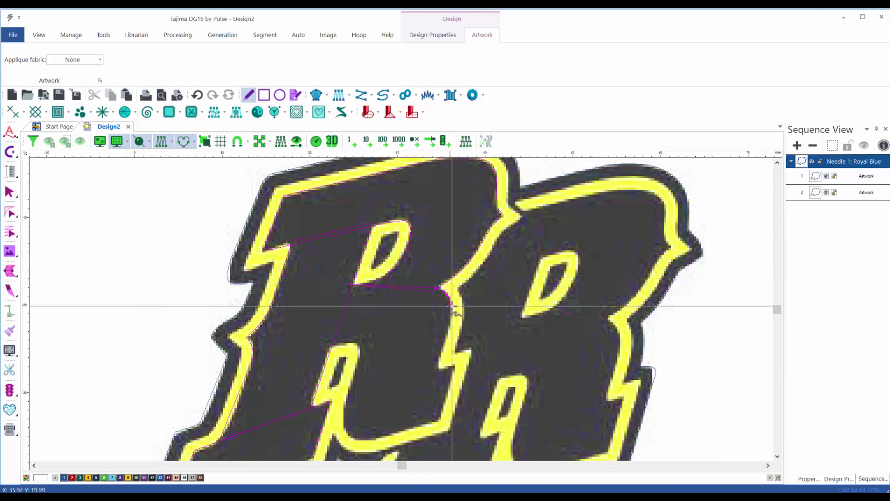
click(451, 310)
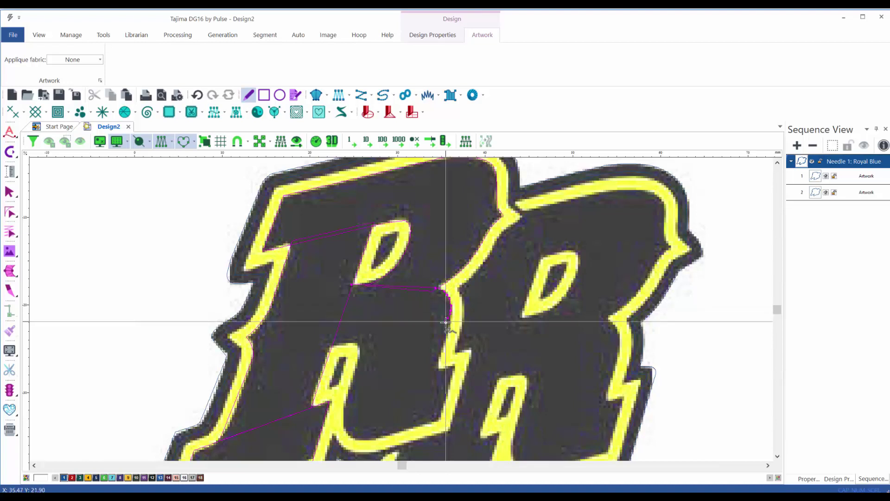
click(448, 323)
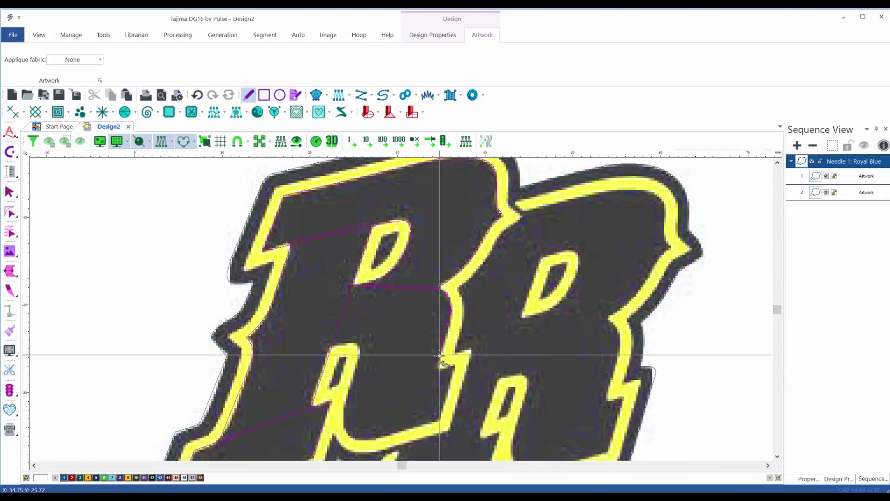
click(438, 363)
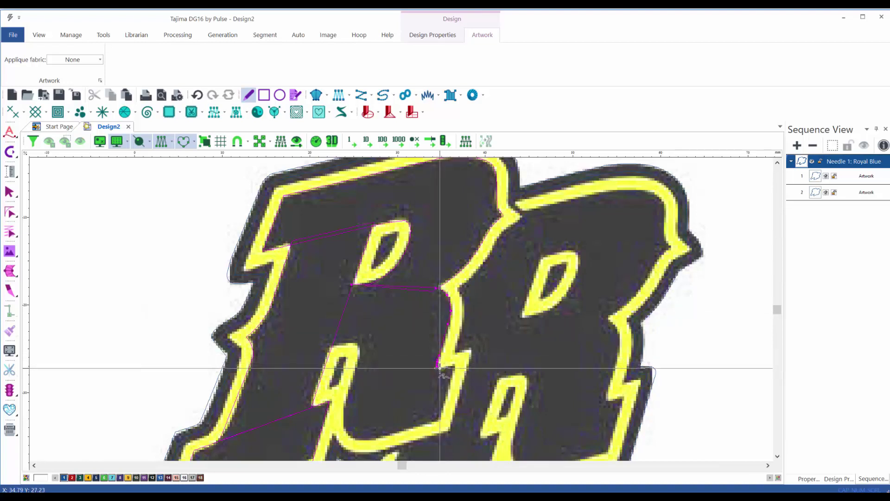
click(453, 365)
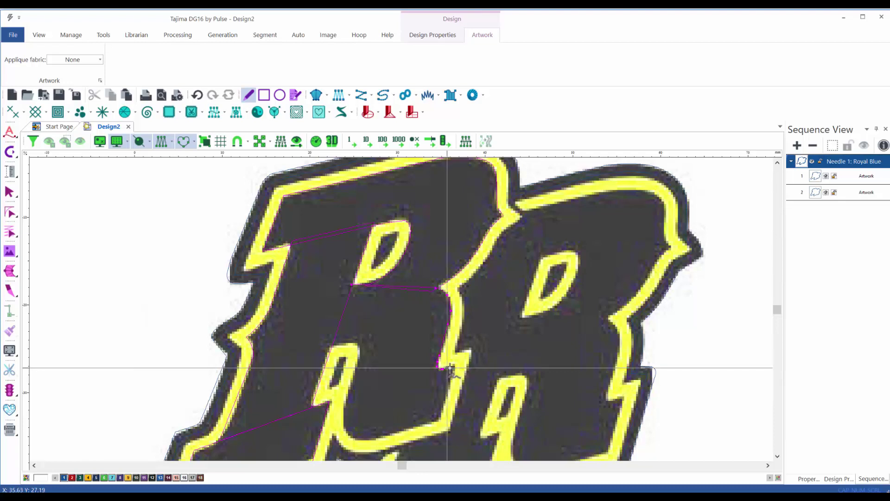
click(439, 422)
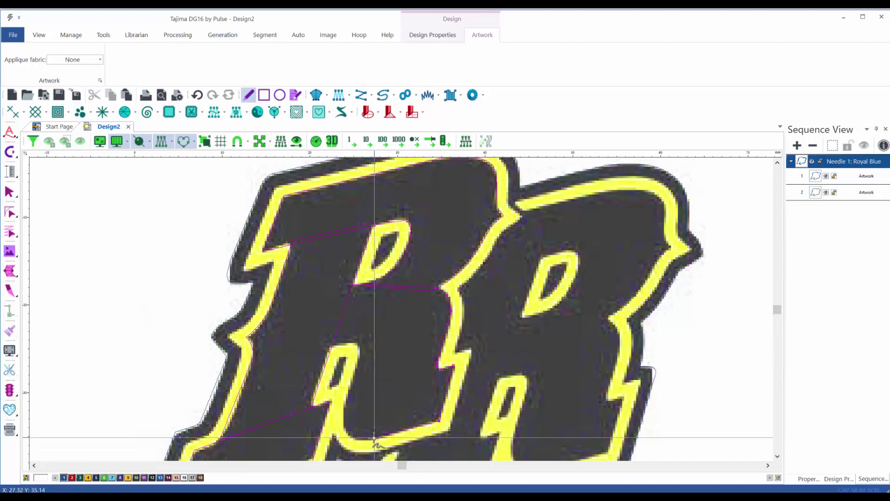
Continue the contour along the leg's bottom edge, around the rounded lower-left corner, and up to the top of the leg opening.
click(361, 441)
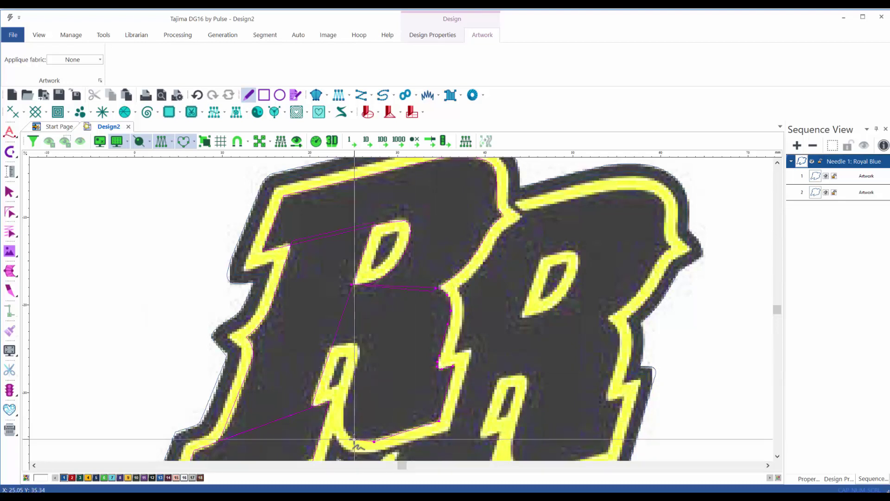
click(357, 439)
click(352, 437)
click(349, 434)
drag(344, 423, 346, 403)
click(359, 350)
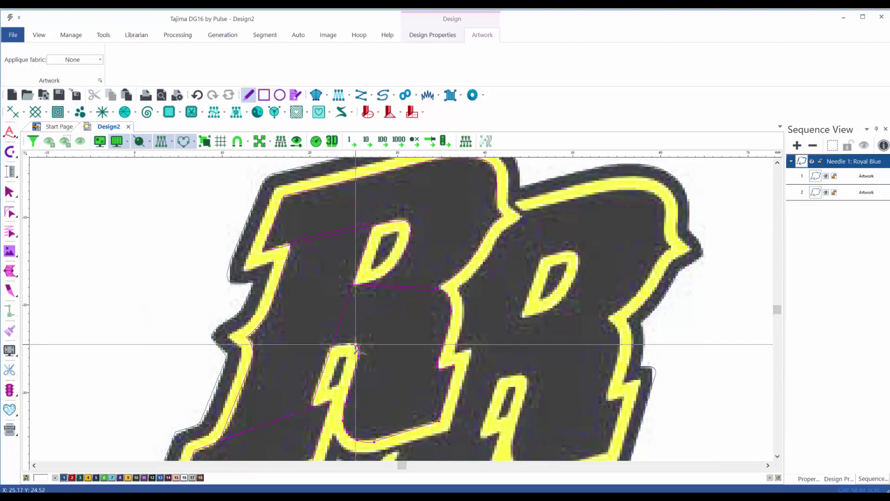
click(355, 345)
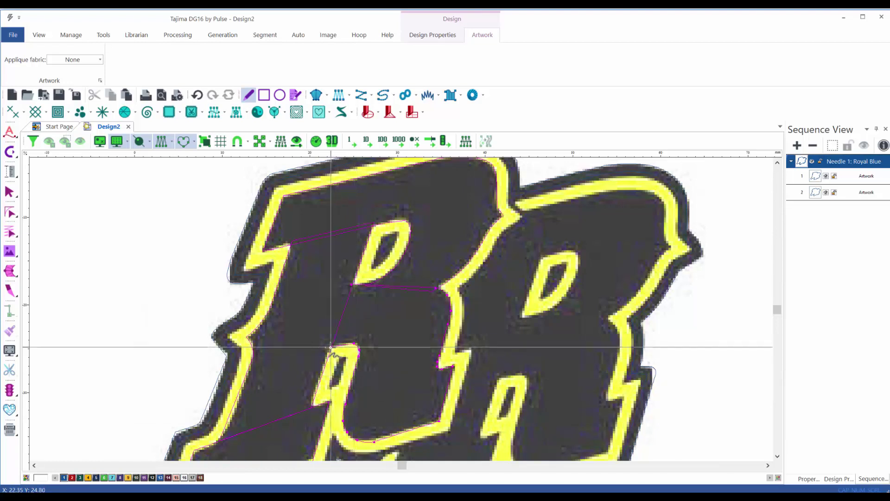
Close the contour, finish the first R's artwork segment, and check its outlines with the background image temporarily hidden.
key(Return)
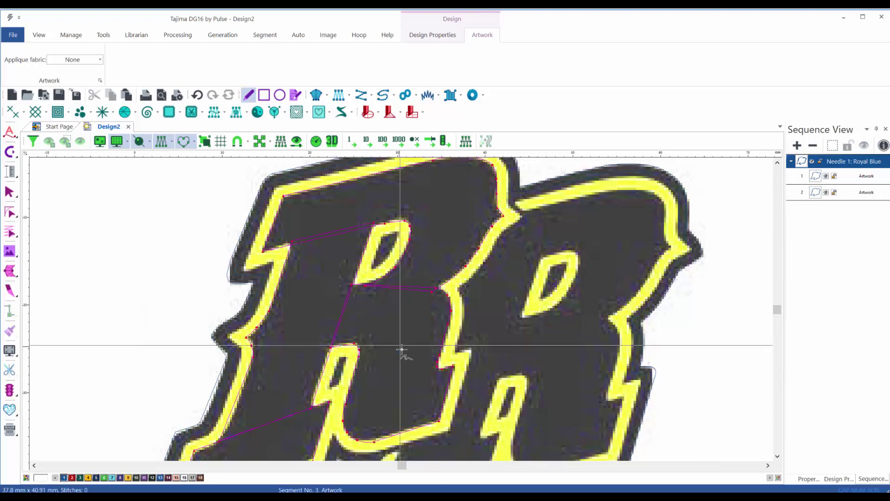
key(Return)
key(i)
scroll(467, 397, down, 2)
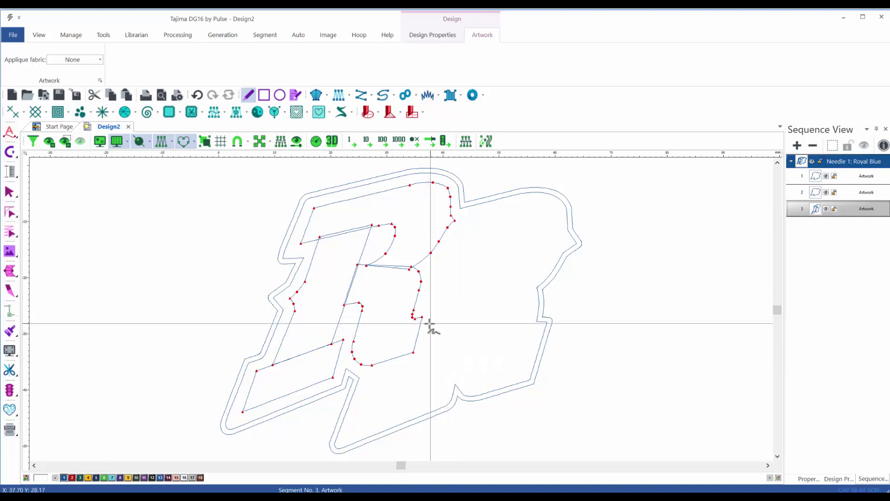
key(i)
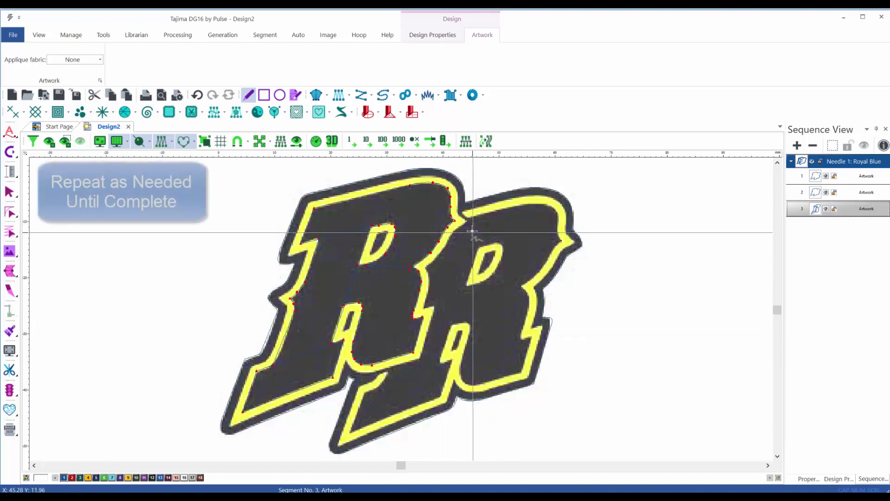
Trace the second R's foot, stem, upper and lower-right sections as closed contours of a new artwork segment.
scroll(386, 436, up, 1)
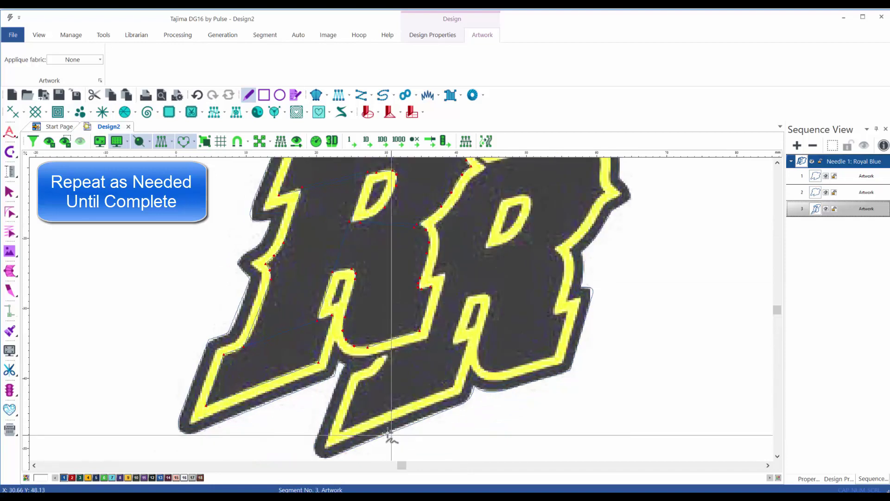
click(341, 433)
click(360, 380)
click(468, 341)
click(454, 387)
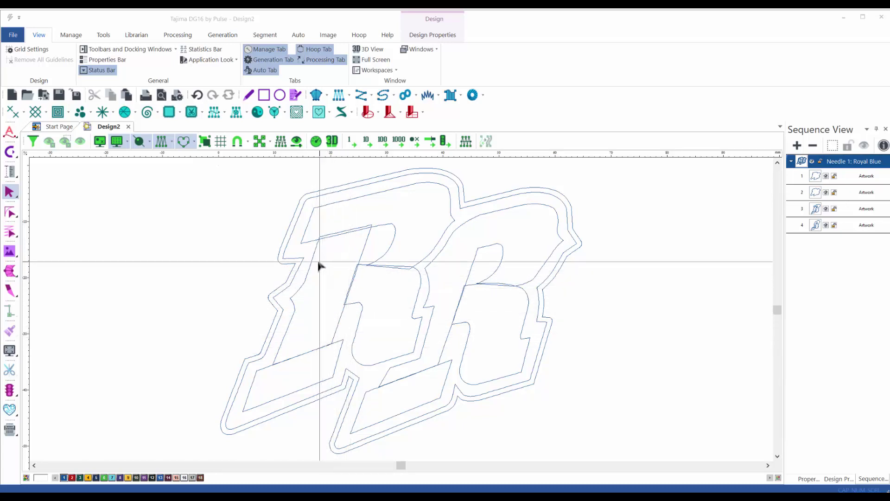
Break the first R's artwork apart into separate segments for its four contours, and clear the selection.
click(344, 290)
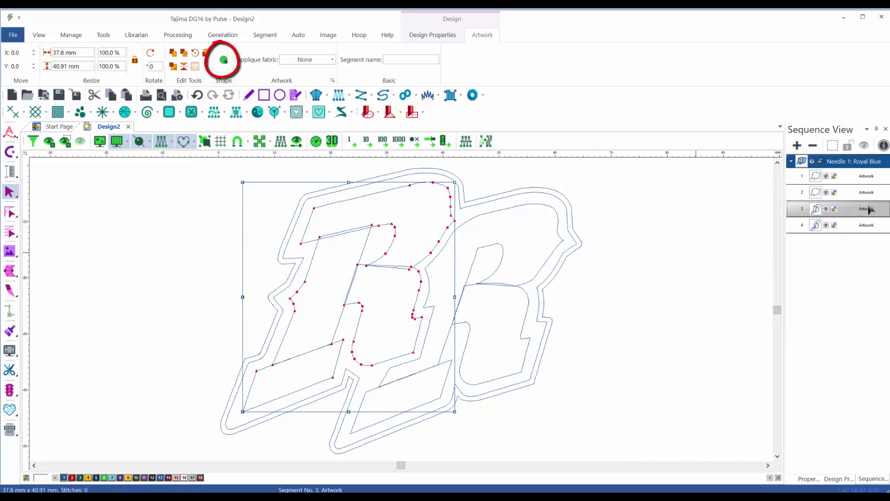
click(223, 60)
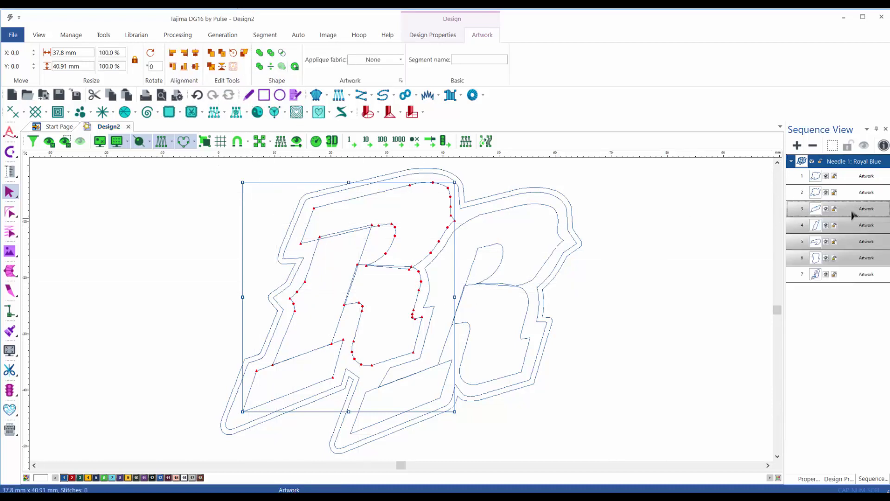
click(716, 258)
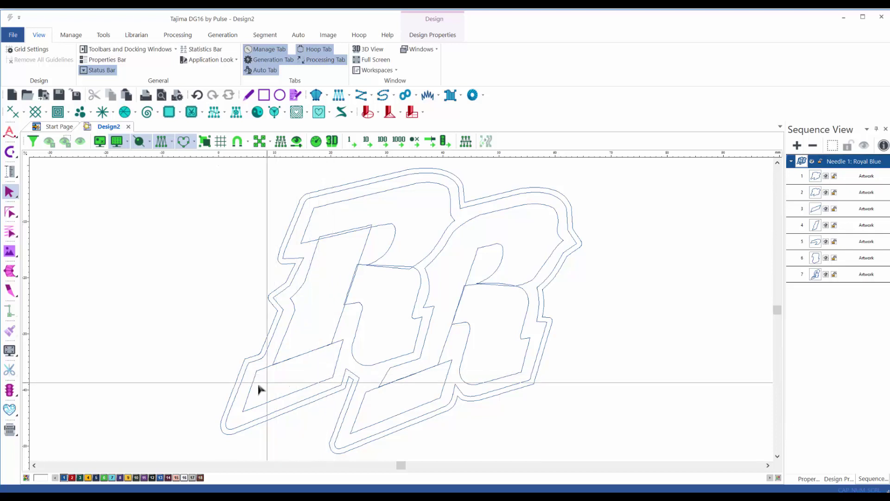
Add four vertices along the upper edge of the first R's foot segment, where it meets the stem.
click(333, 384)
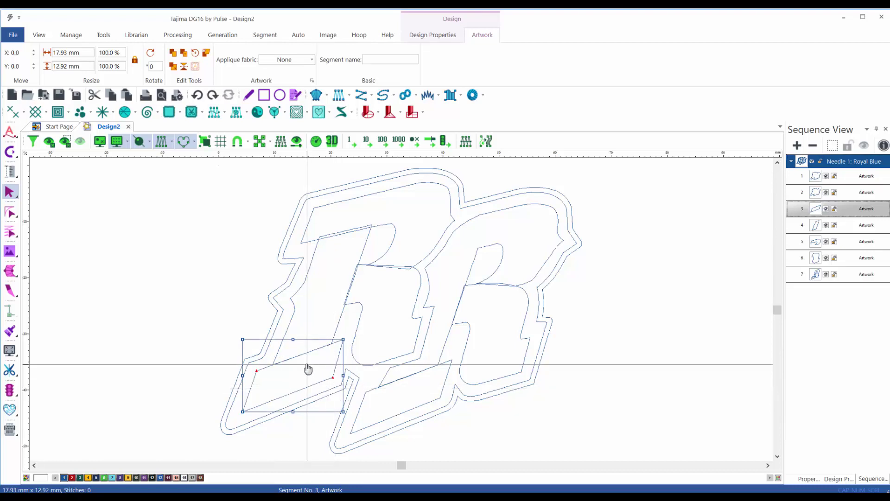
scroll(308, 370, up, 2)
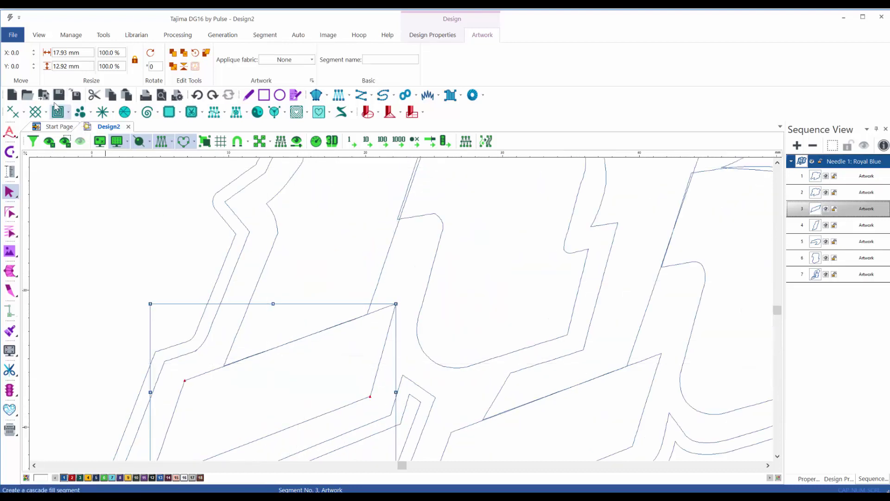
key(r)
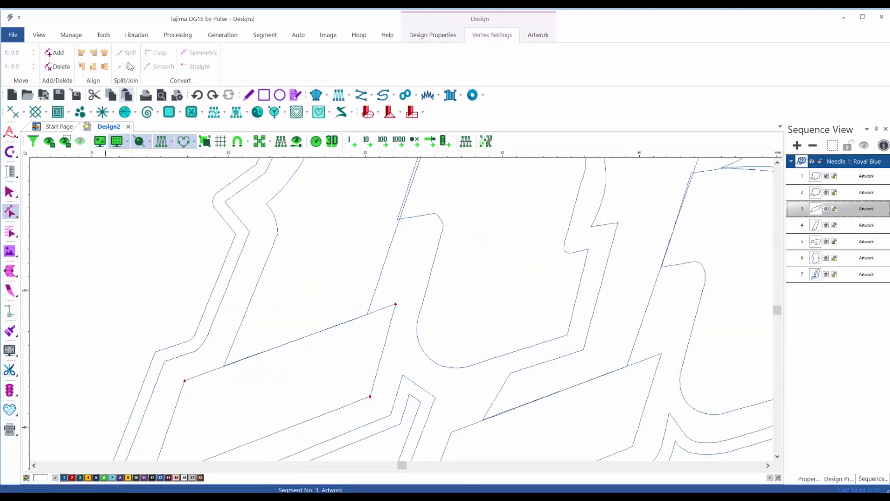
click(57, 53)
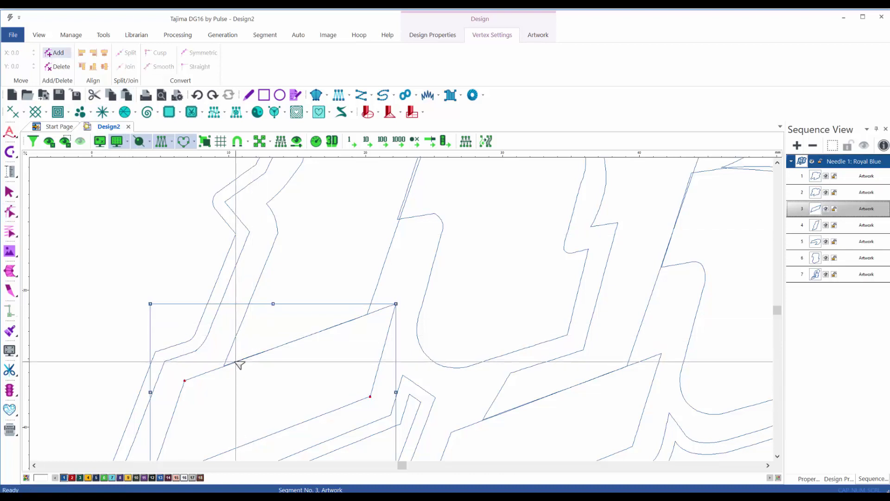
click(234, 362)
click(273, 348)
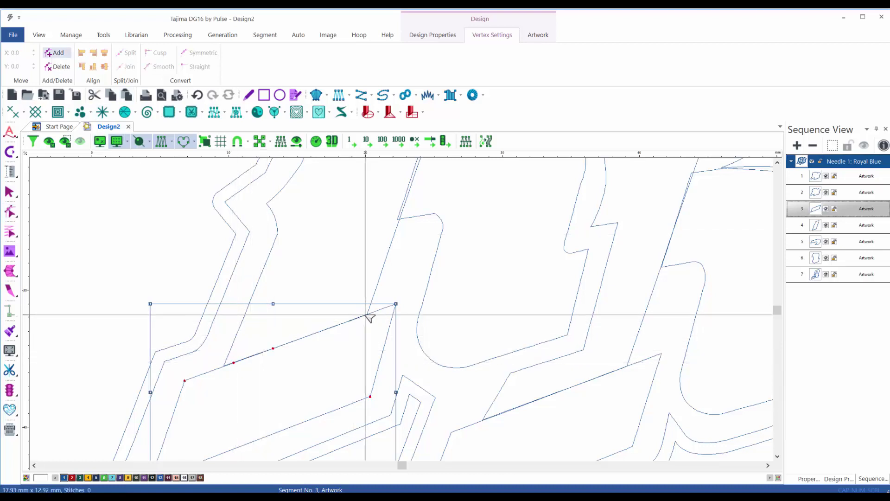
click(354, 317)
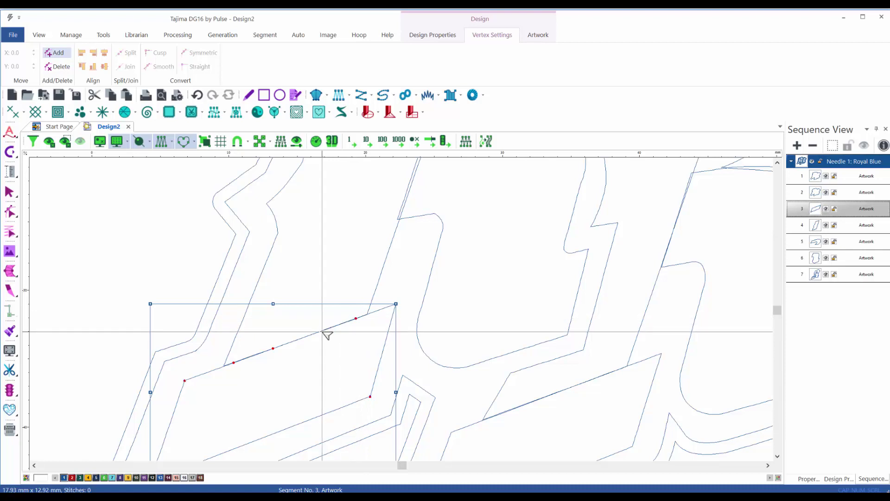
click(324, 330)
key(Escape)
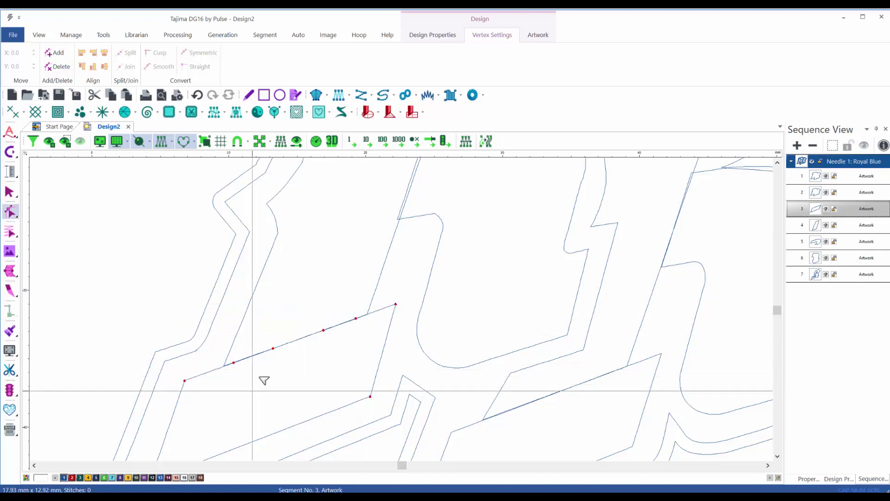
Raise the foot's two middle added vertices into the stem as an overlap, and shift the outer two toward the stem's corners.
drag(272, 371, 328, 319)
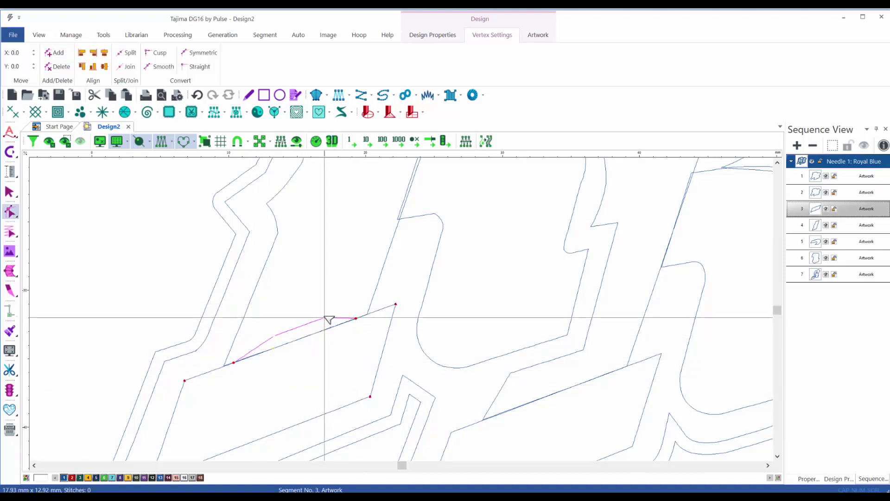
click(239, 369)
drag(233, 362, 231, 363)
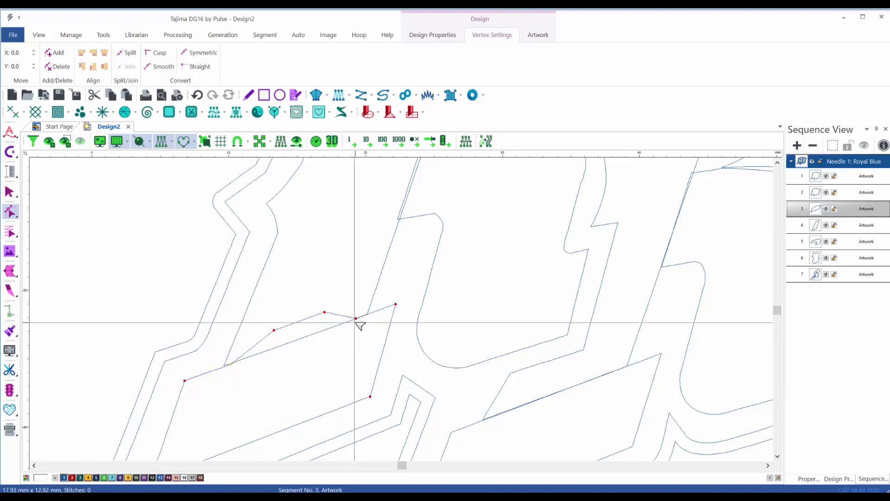
drag(355, 318, 362, 315)
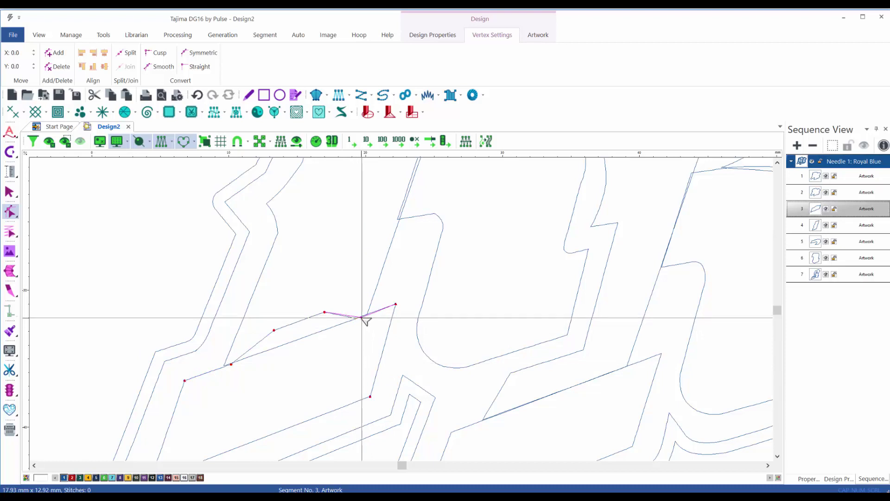
scroll(363, 347, down, 3)
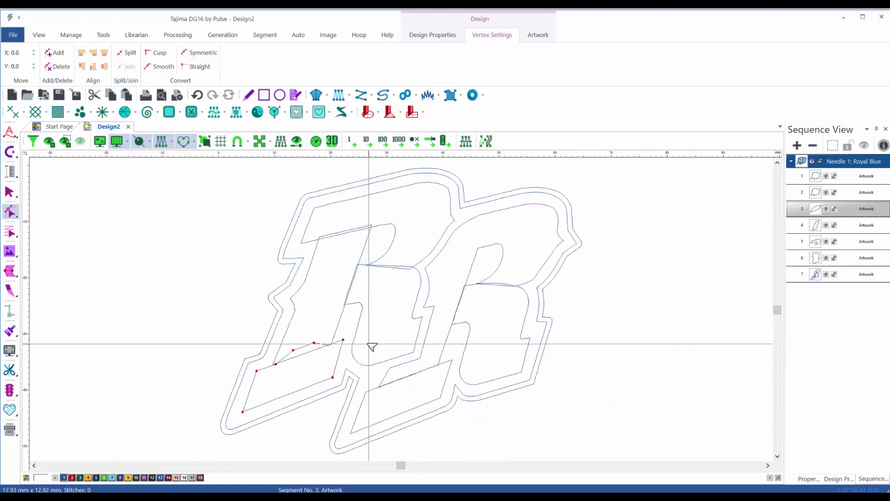
Add four vertices along the first R's stem edge, where it meets the lower-right section.
click(310, 263)
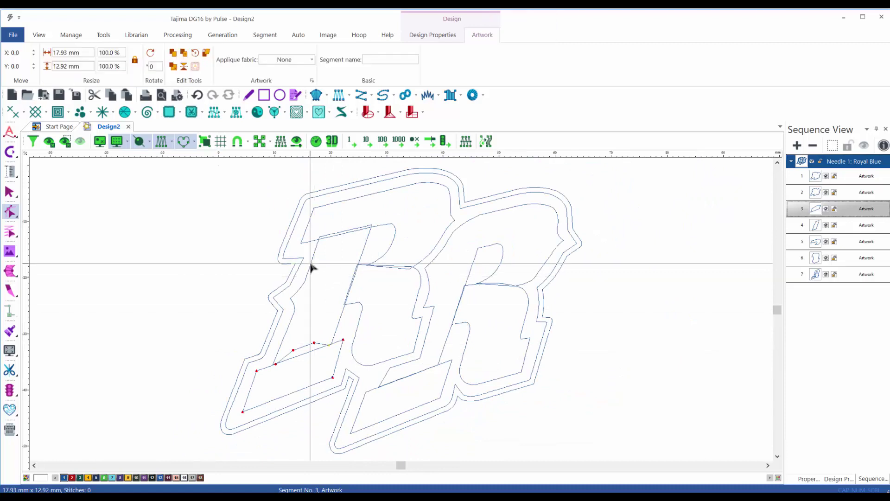
click(311, 267)
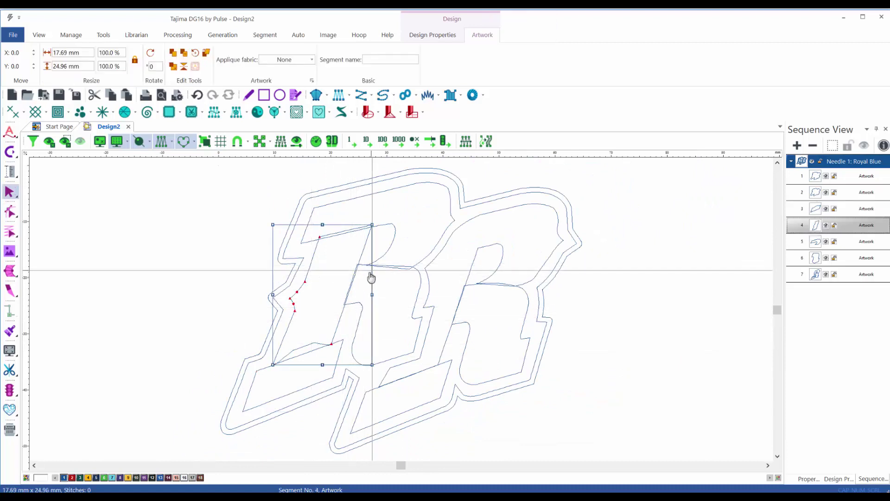
scroll(366, 287, up, 1)
scroll(361, 302, up, 1)
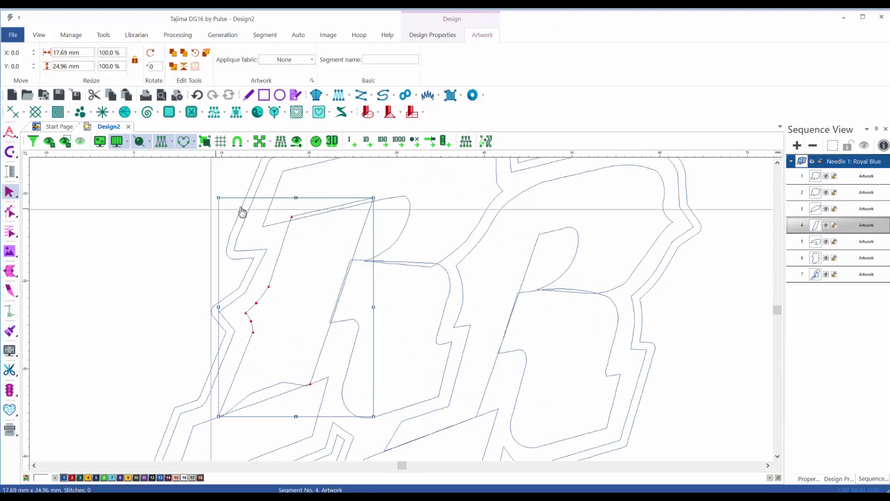
key(ctrl+a)
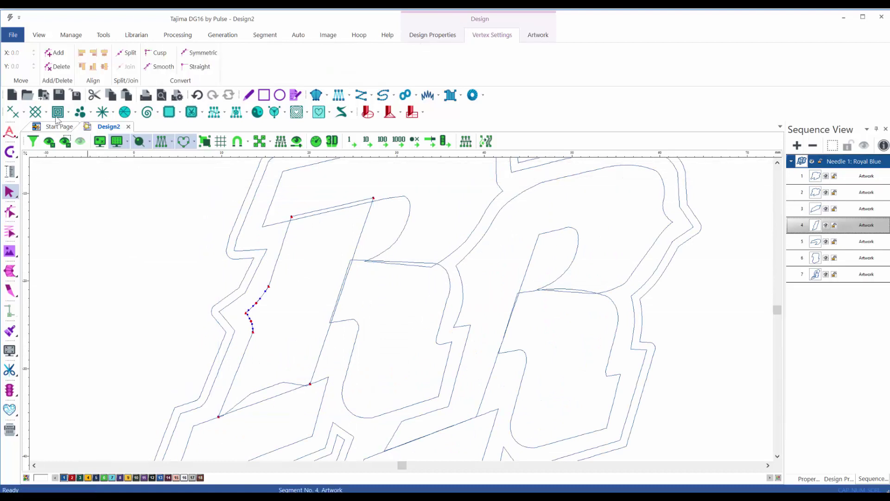
click(55, 57)
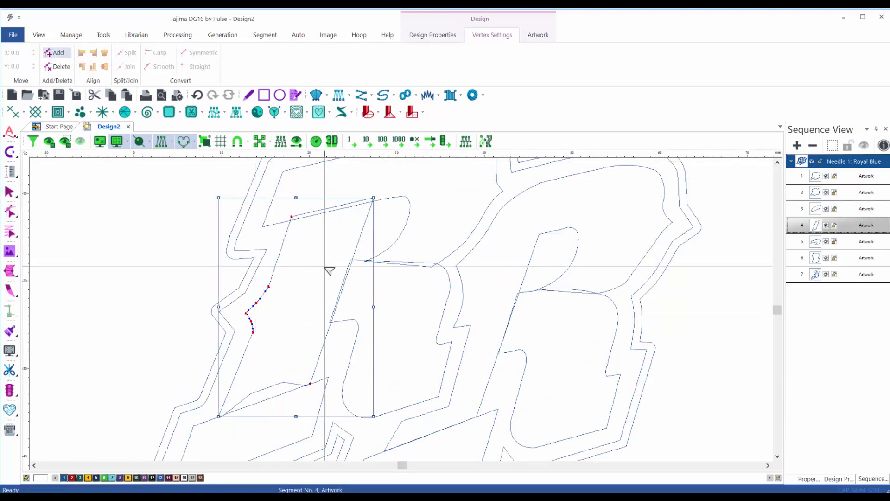
click(351, 264)
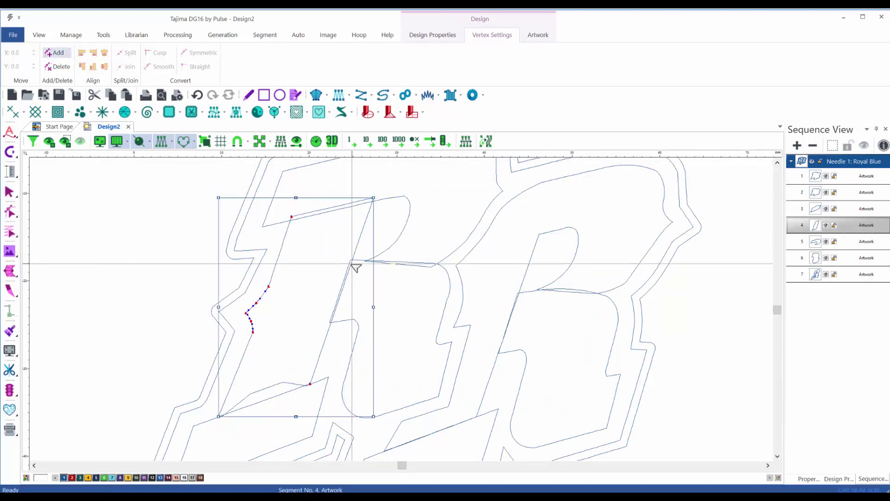
click(333, 315)
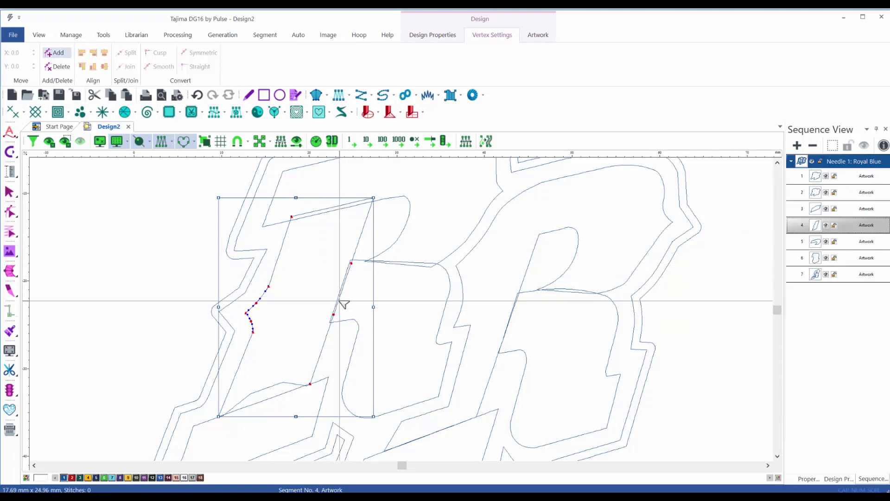
click(339, 300)
click(347, 275)
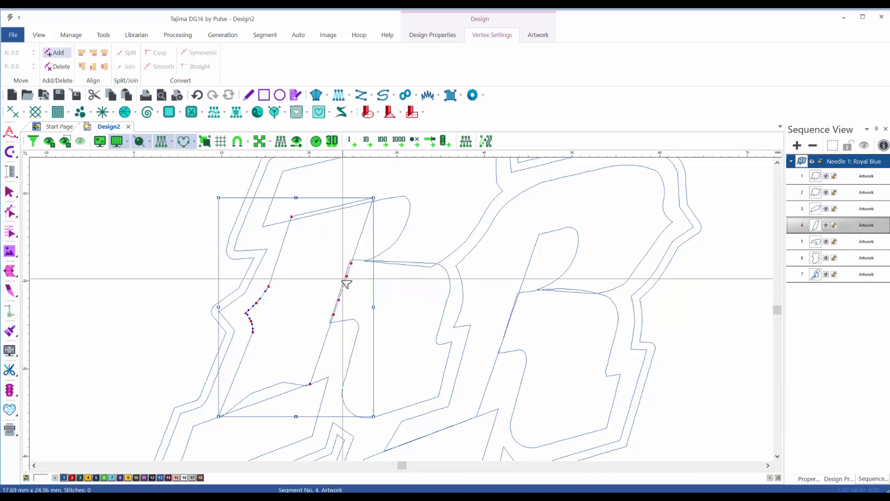
Move the stem's two middle added vertices into the lower-right section as an overlap, and finish editing the stem.
key(Escape)
drag(327, 303, 353, 277)
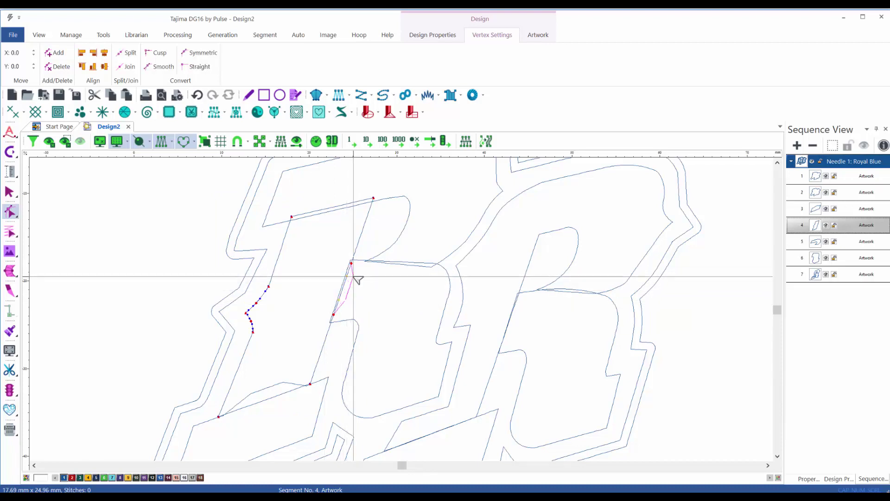
drag(361, 279, 360, 280)
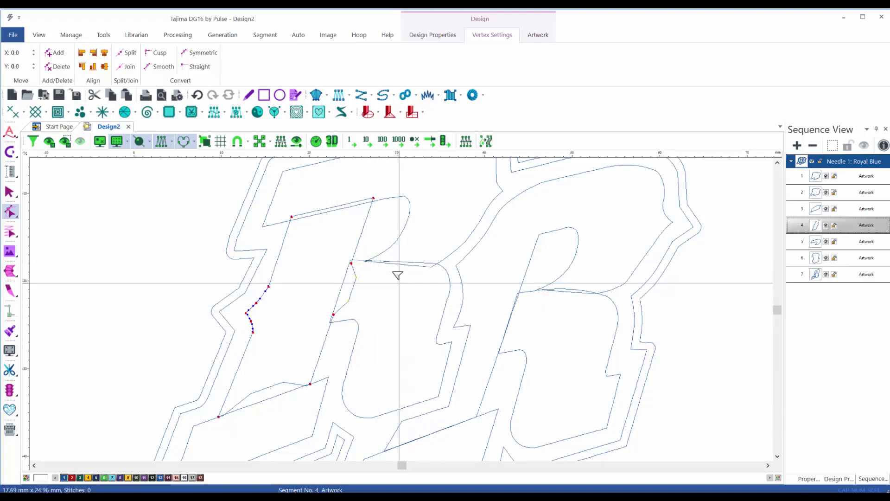
key(Escape)
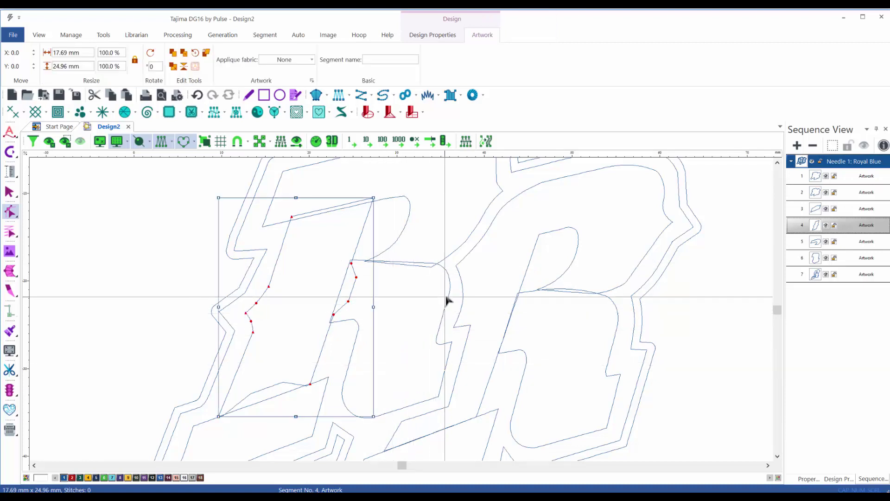
Add four vertices along the upper edge of the first R's lower-right section.
click(406, 262)
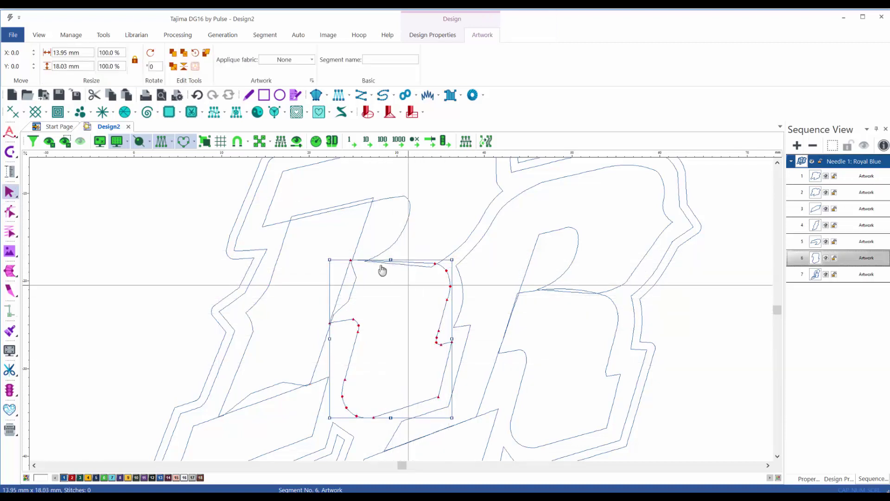
key(space)
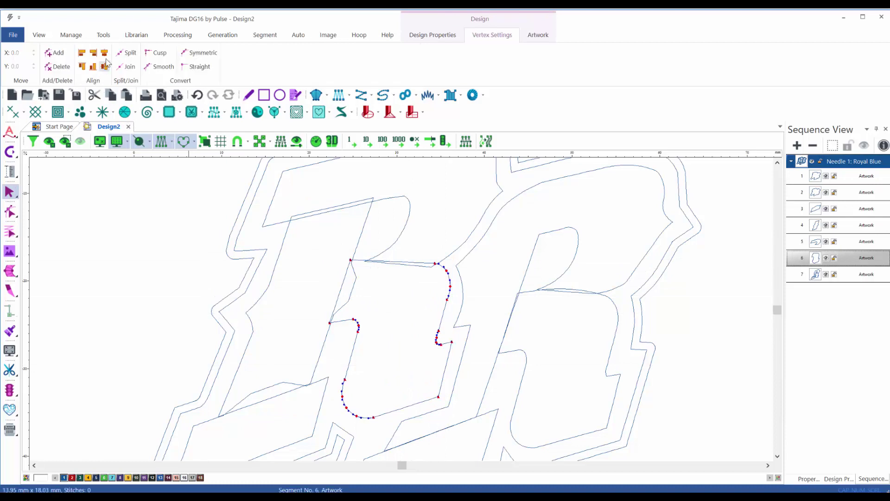
click(54, 54)
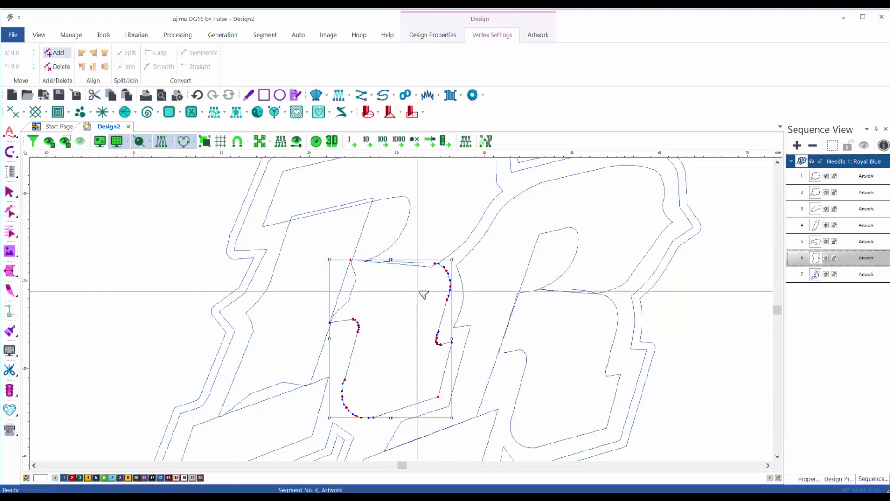
click(376, 261)
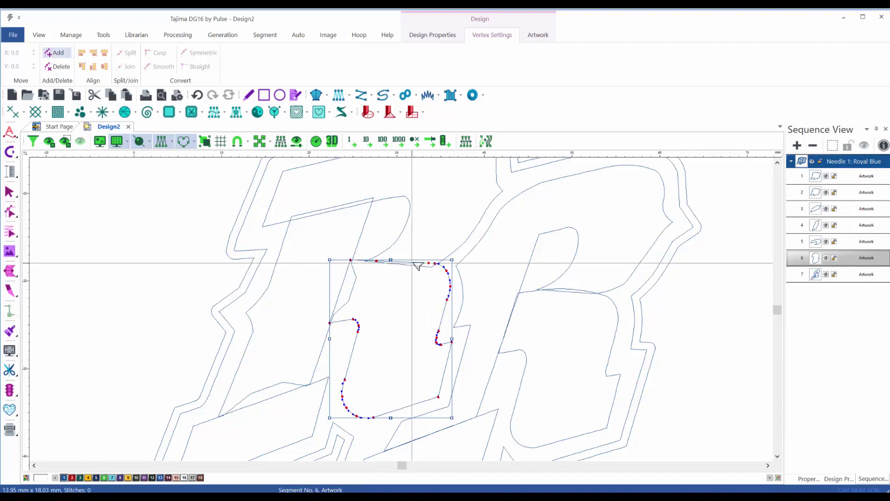
click(415, 262)
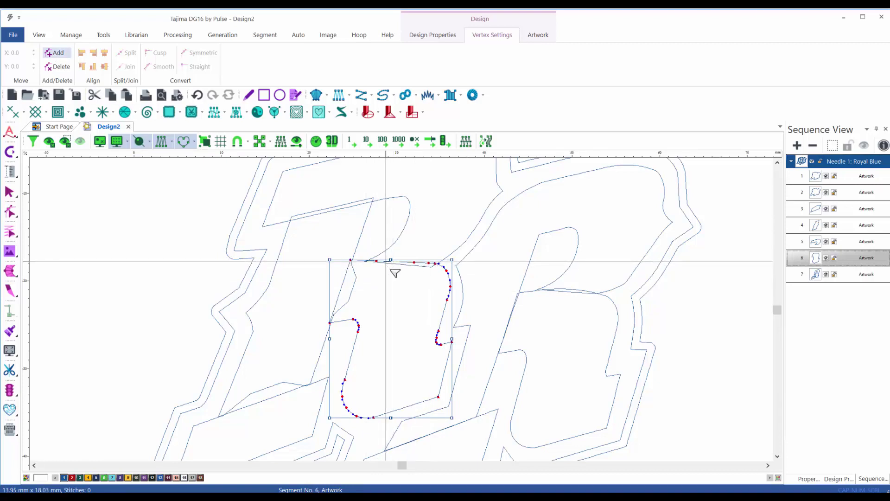
click(385, 261)
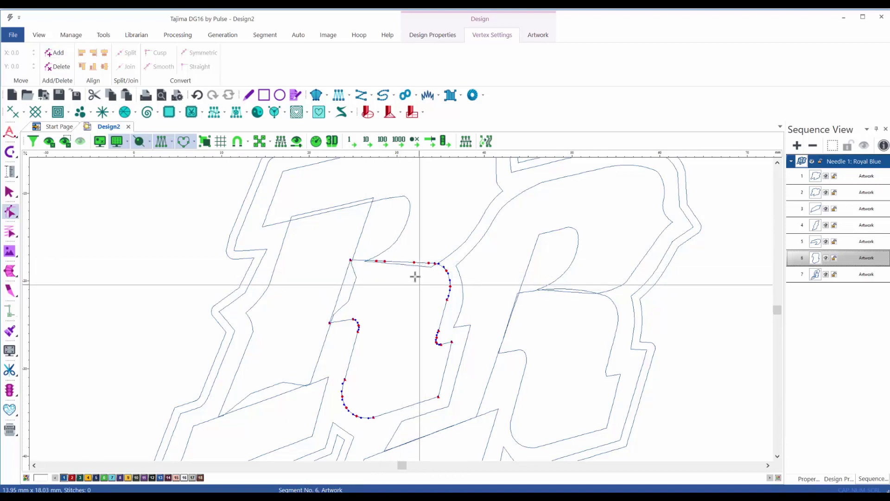
Raise the lower-right section's two middle added vertices into the upper section as an overlap, and shift the outer right one toward the corner.
drag(414, 277, 424, 253)
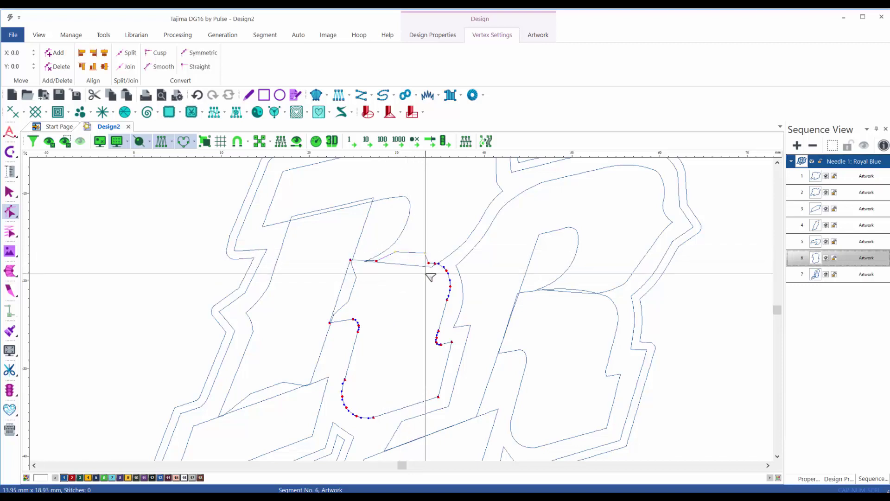
click(435, 272)
scroll(426, 273, up, 3)
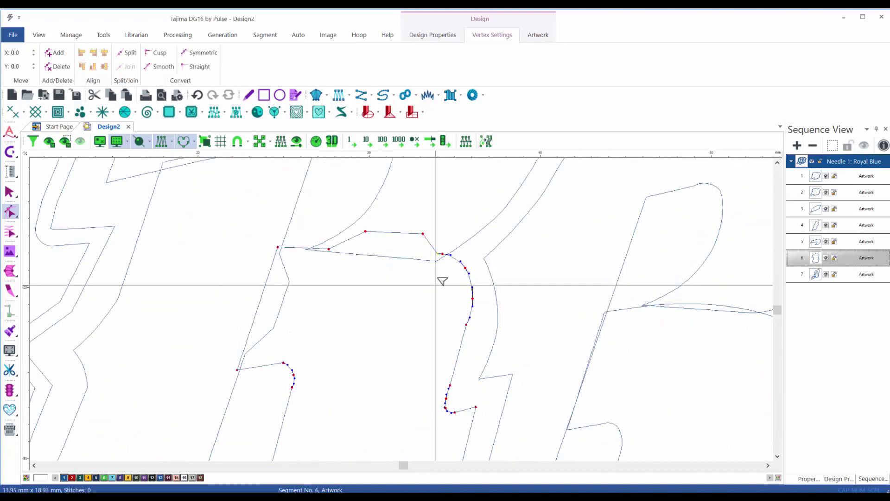
scroll(392, 372, down, 3)
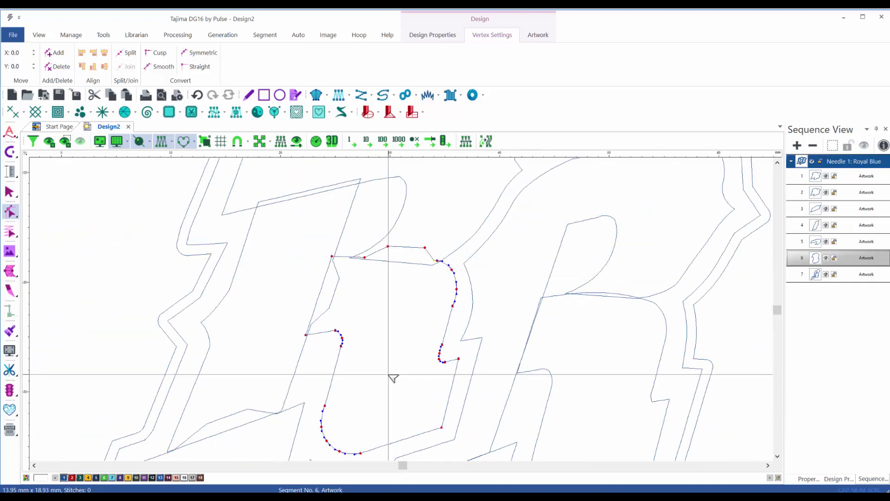
scroll(388, 379, down, 1)
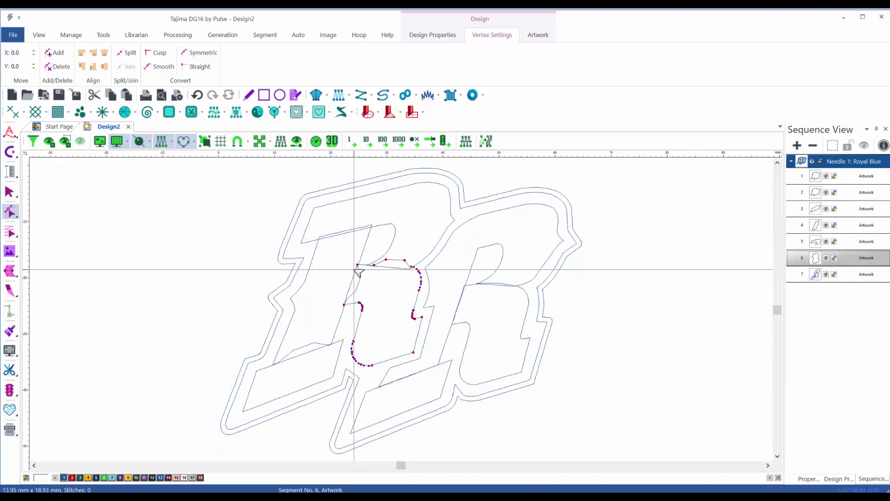
key(Escape)
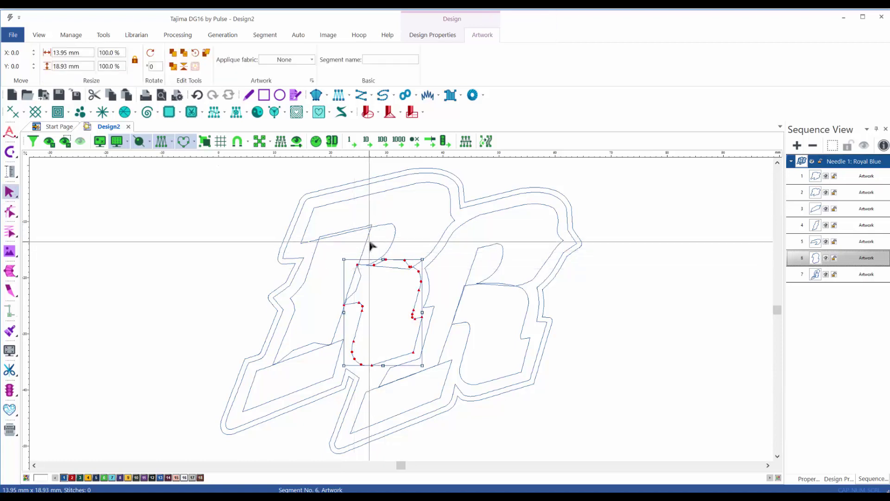
Lower the two top corner vertices of the first R's stem onto the upper section's adjoining edge.
click(351, 231)
scroll(351, 232, up, 4)
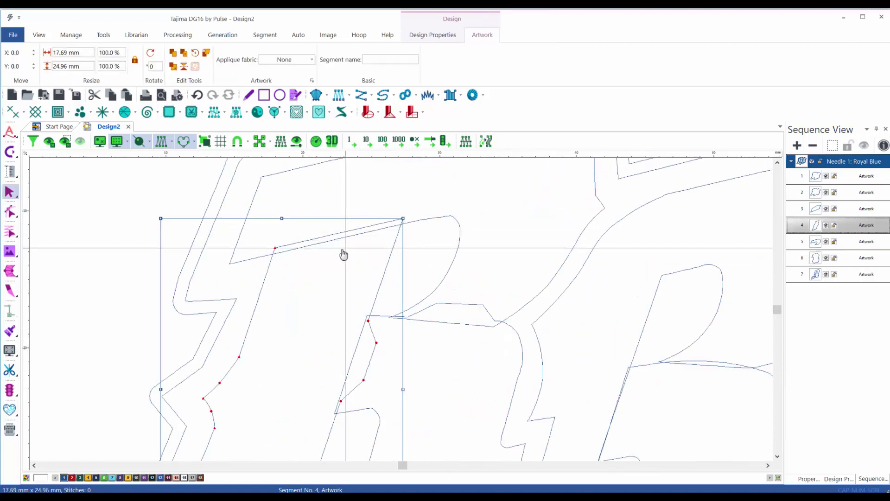
key(space)
drag(275, 248, 274, 254)
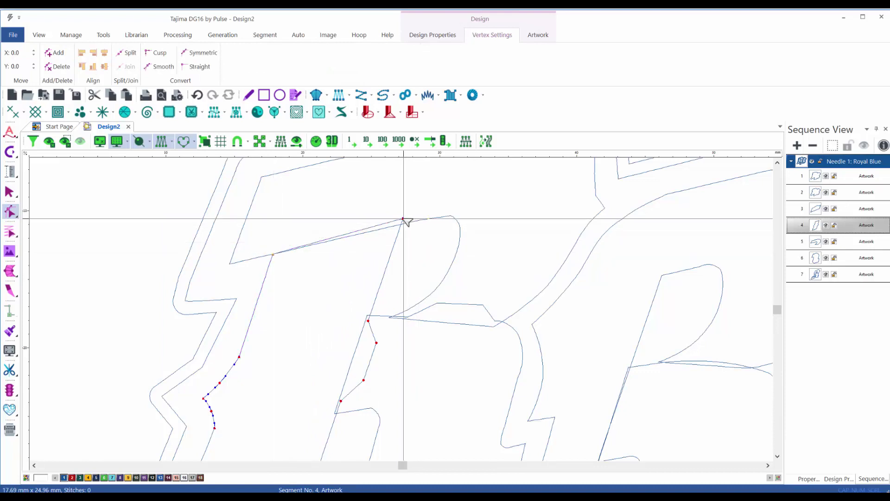
drag(402, 221, 405, 227)
scroll(616, 308, down, 5)
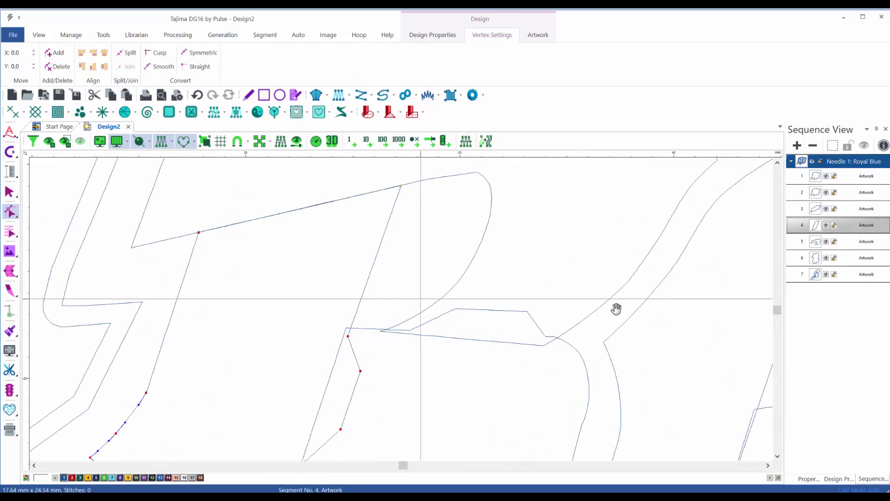
drag(617, 307, 546, 247)
key(Escape)
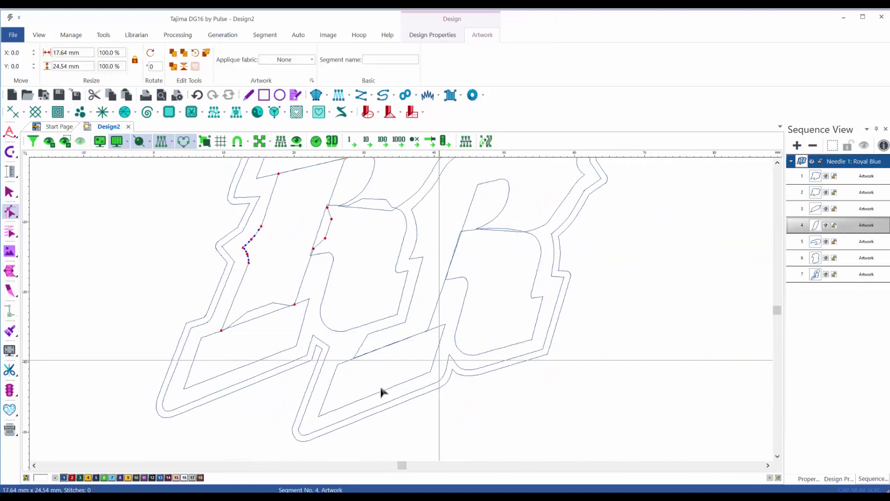
Break the second R's artwork apart into separate segments.
click(319, 417)
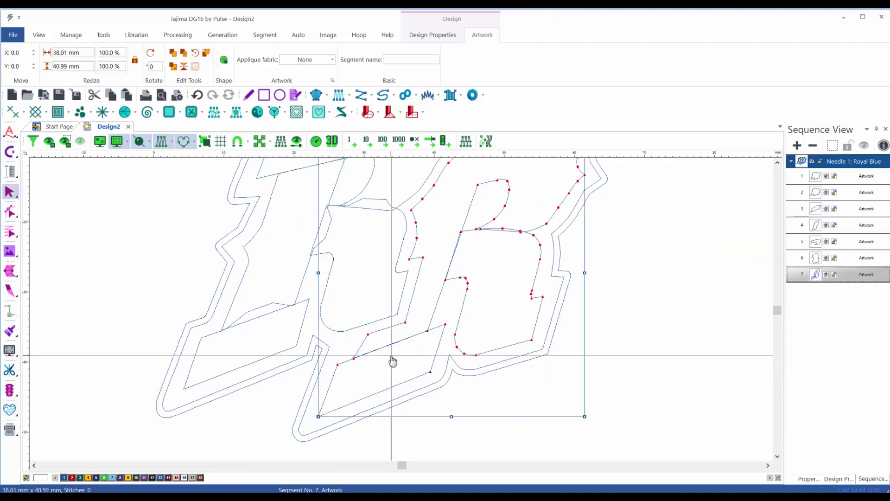
scroll(394, 364, up, 1)
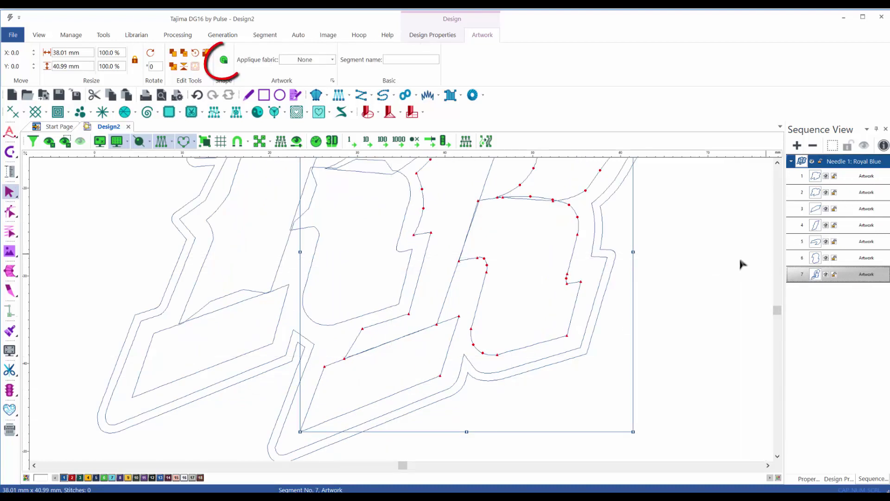
click(223, 61)
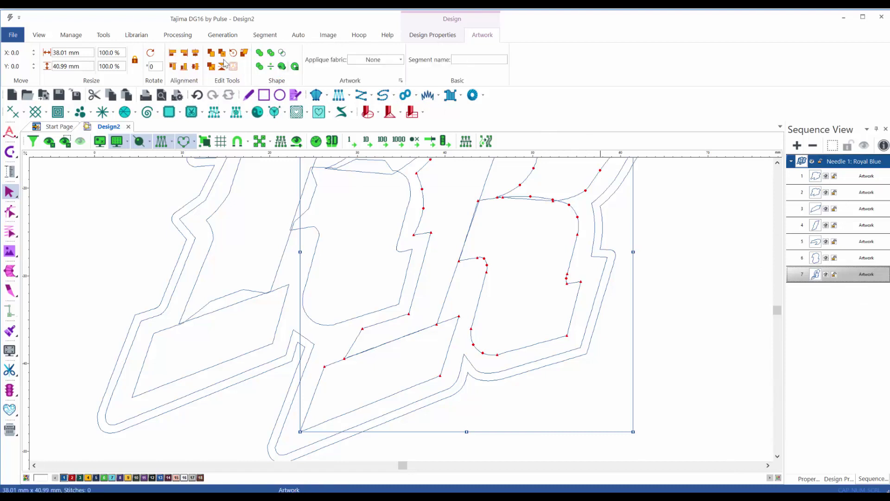
click(294, 432)
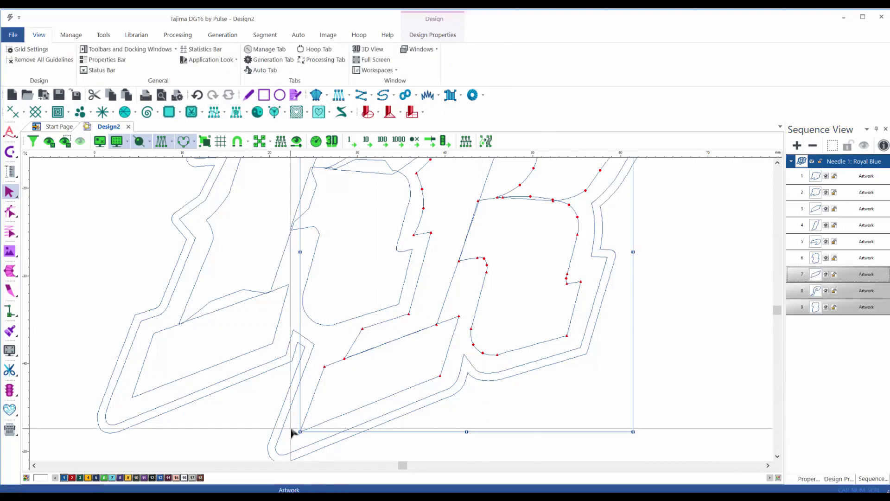
Add vertices along the upper edge of the second R's base section and raise the middle two into the section above as an overlap.
click(304, 431)
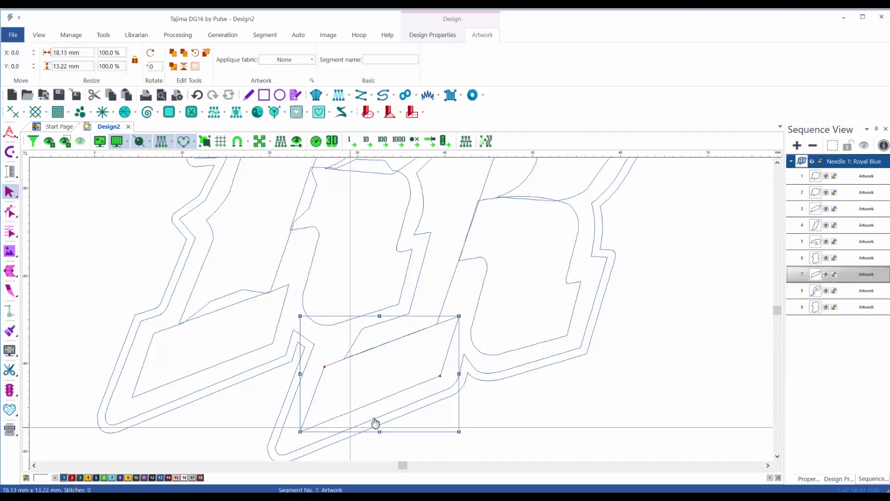
key(space)
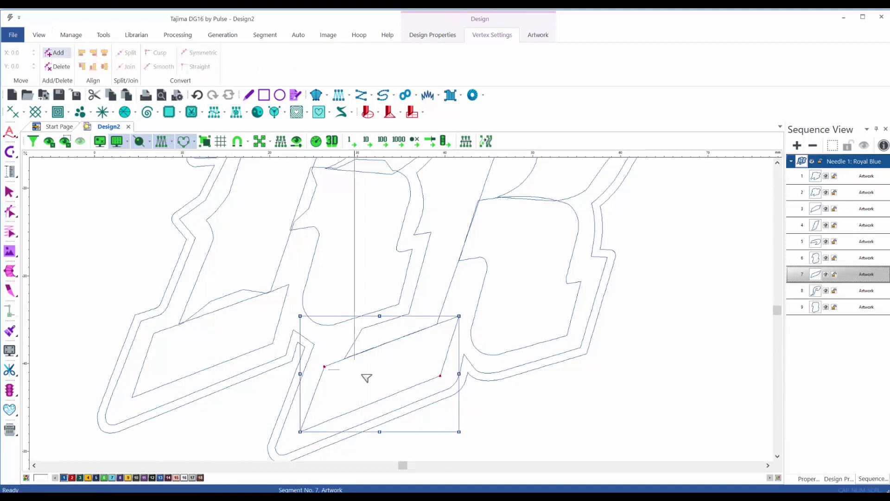
click(352, 356)
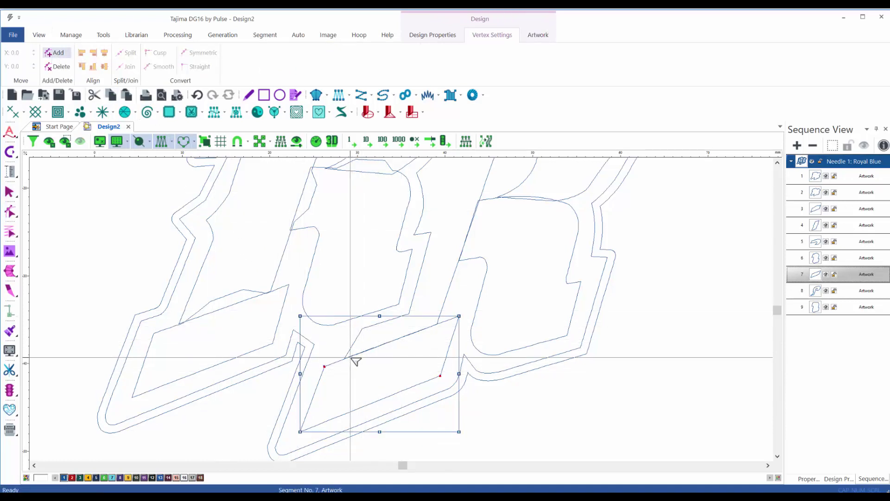
click(432, 326)
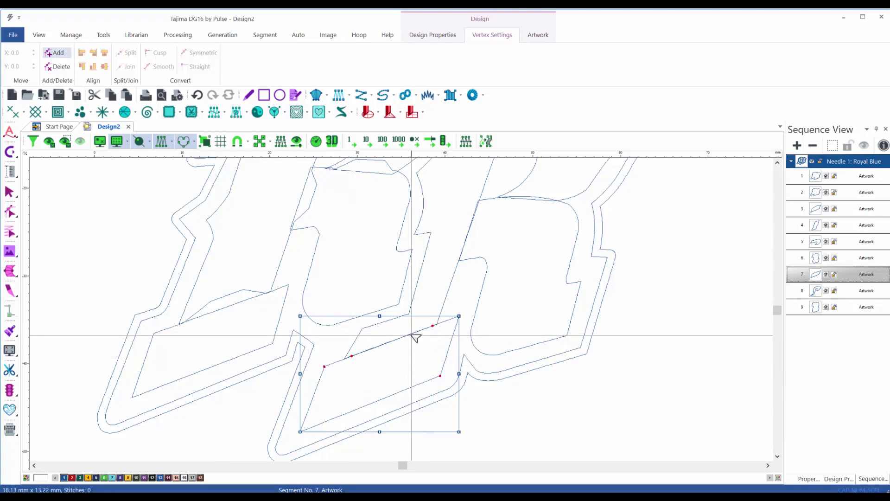
click(416, 332)
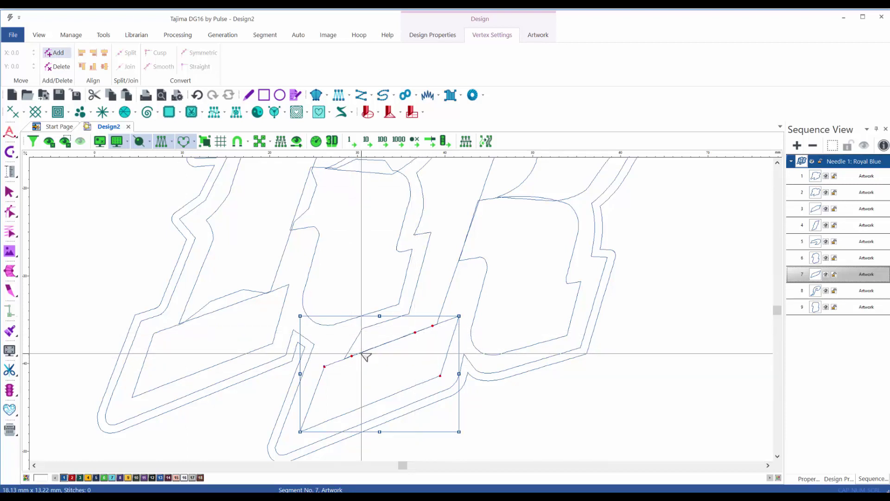
key(Escape)
drag(359, 364, 435, 324)
scroll(468, 323, down, 1)
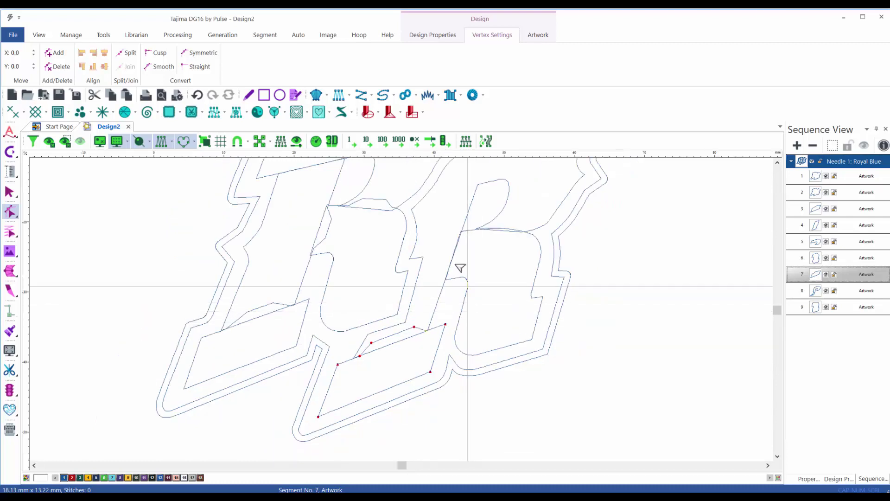
Add four vertices to the second R's stem along its edge shared with the right leg section.
click(437, 321)
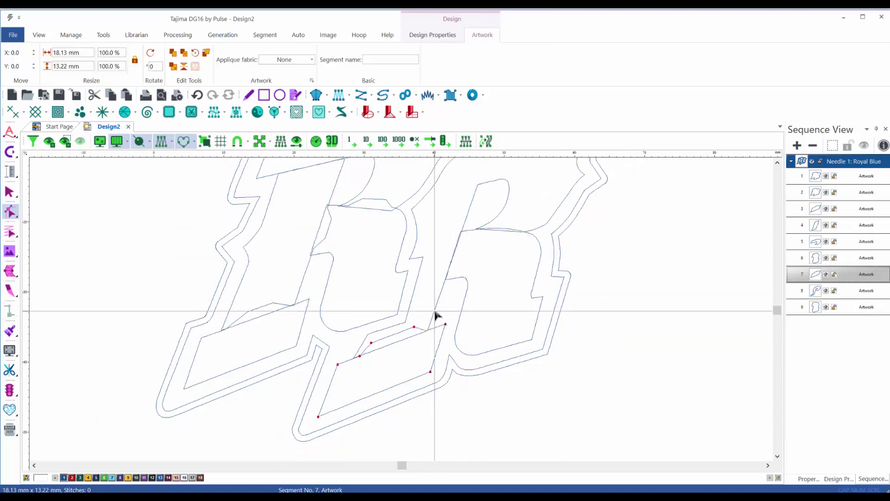
click(435, 310)
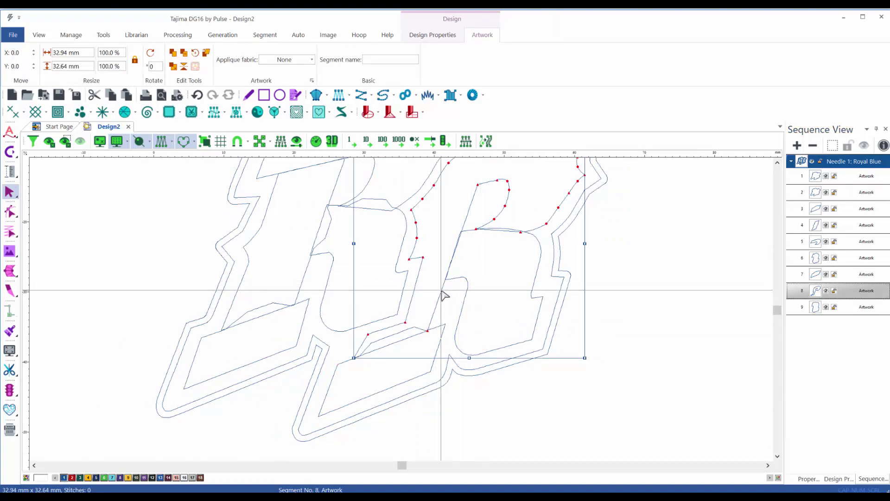
click(10, 212)
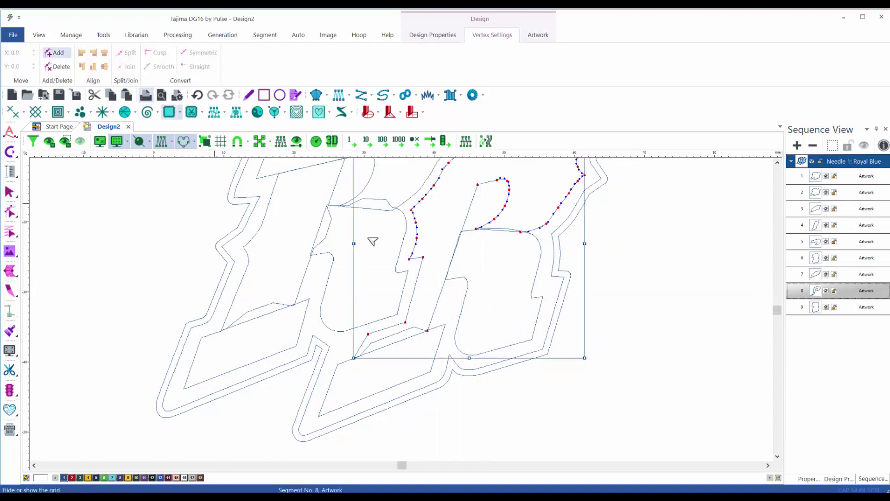
click(446, 275)
click(460, 236)
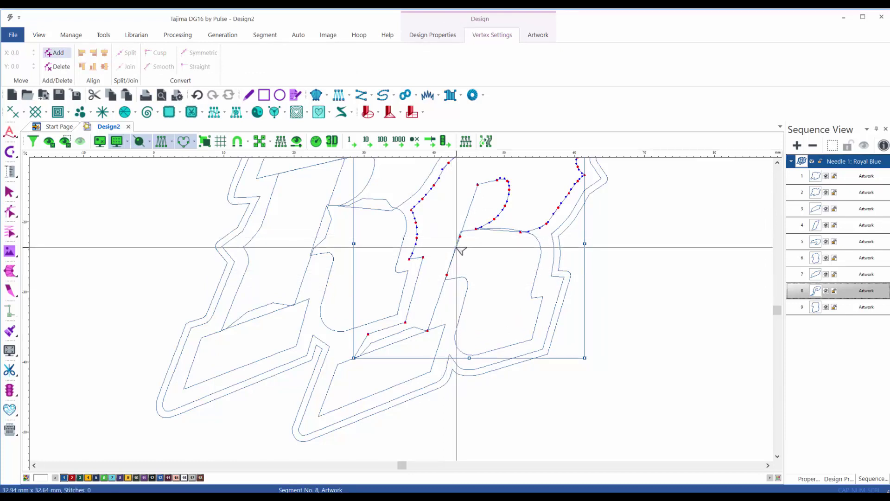
click(456, 247)
click(450, 264)
key(Escape)
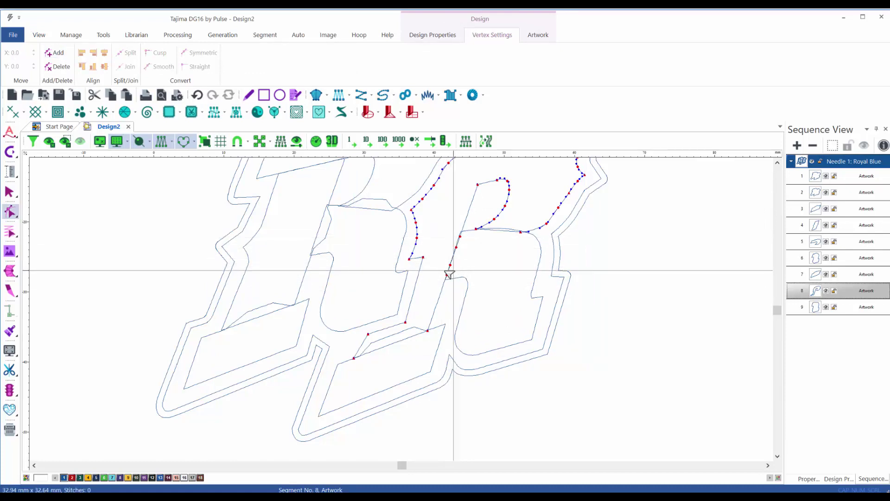
Shift the stem's two middle added vertices into the second R's right leg section as an overlap.
drag(438, 268, 461, 235)
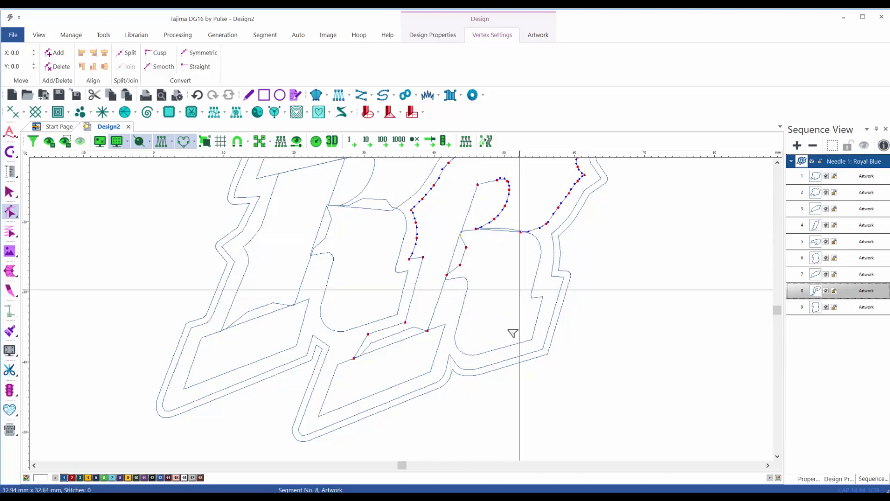
scroll(539, 268, down, 1)
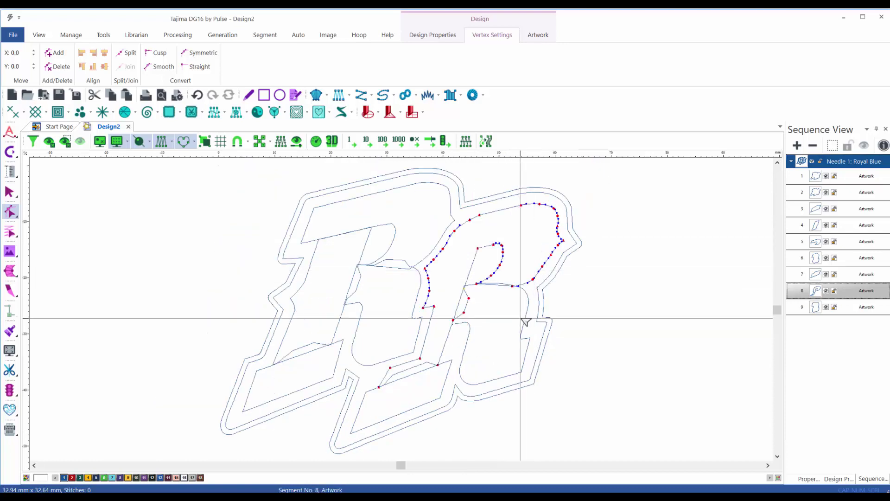
key(Escape)
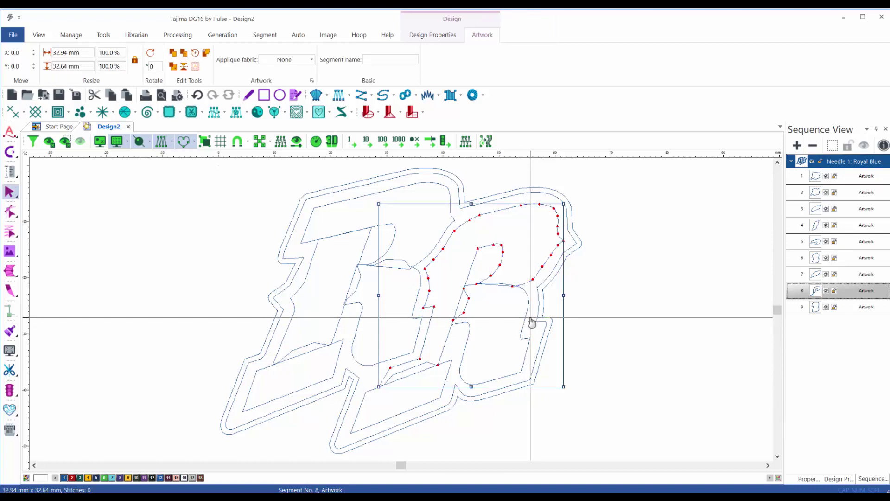
Add two vertices along the top edge of the second R's right leg section, one near each end of the shared edge.
click(527, 323)
scroll(507, 302, up, 4)
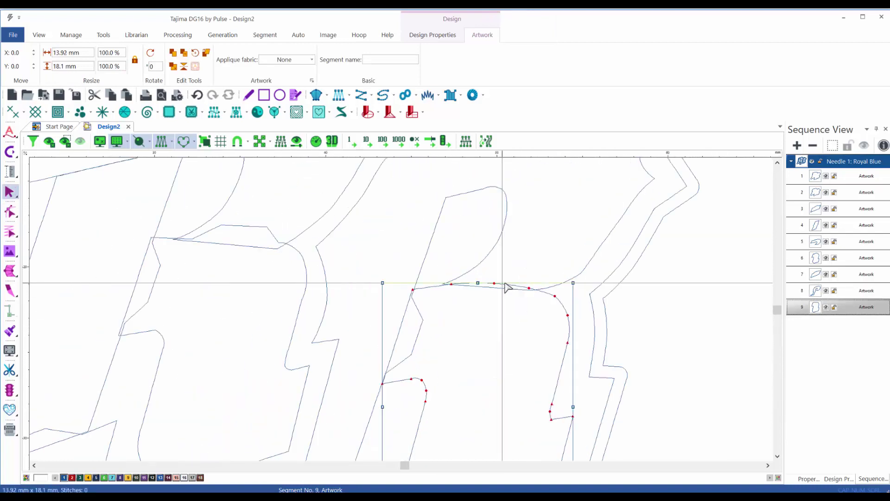
scroll(511, 331, up, 1)
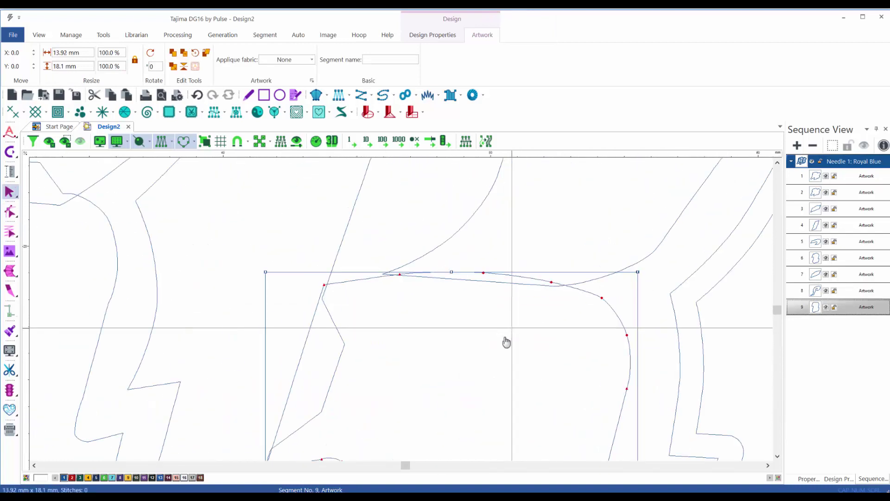
key(space)
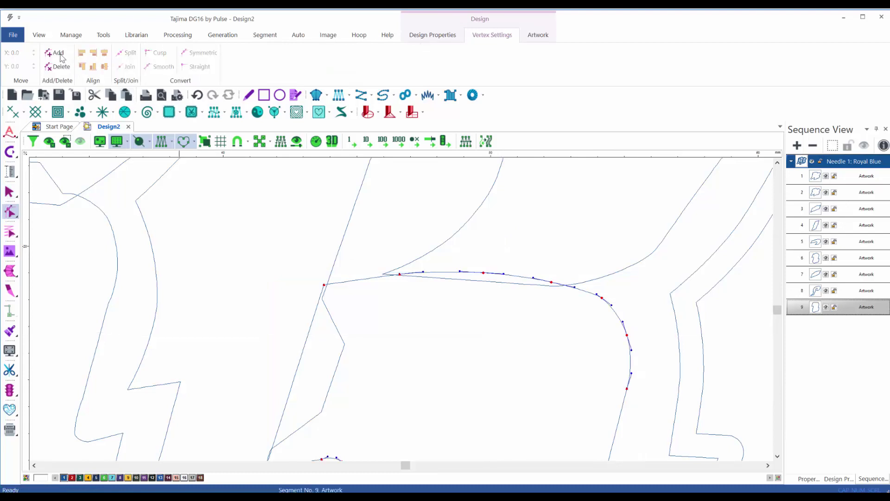
click(414, 272)
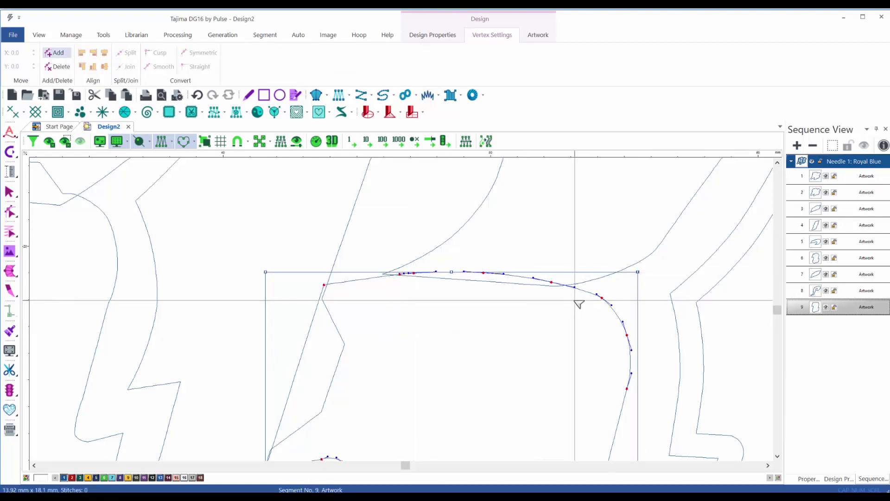
click(540, 279)
key(Escape)
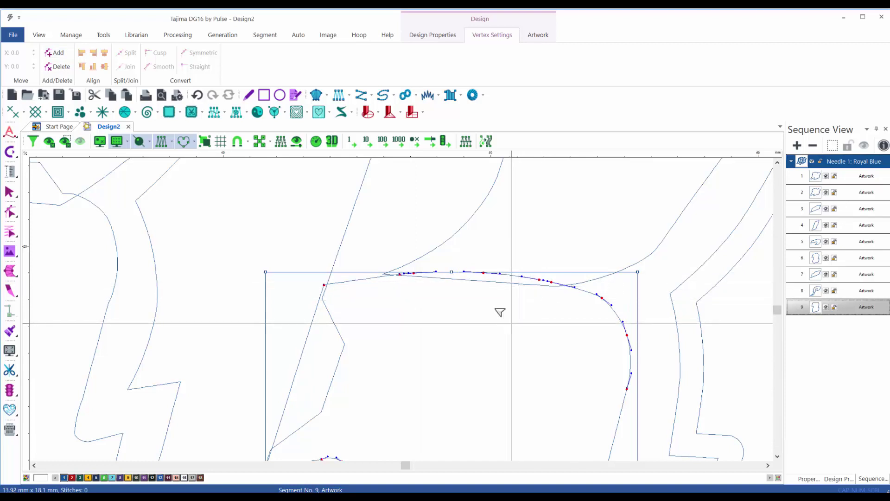
Raise the leg section's middle top vertex and the added vertex near the outer corner into the upper section as an overlap.
drag(484, 272, 473, 256)
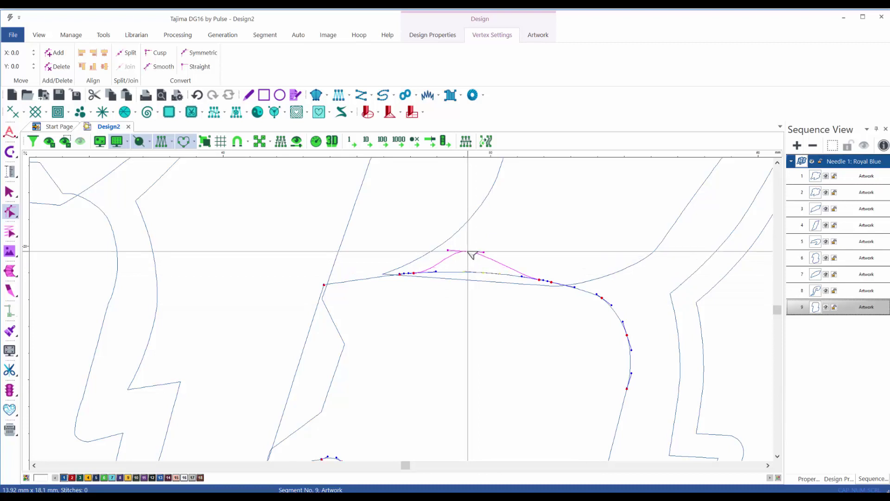
click(545, 280)
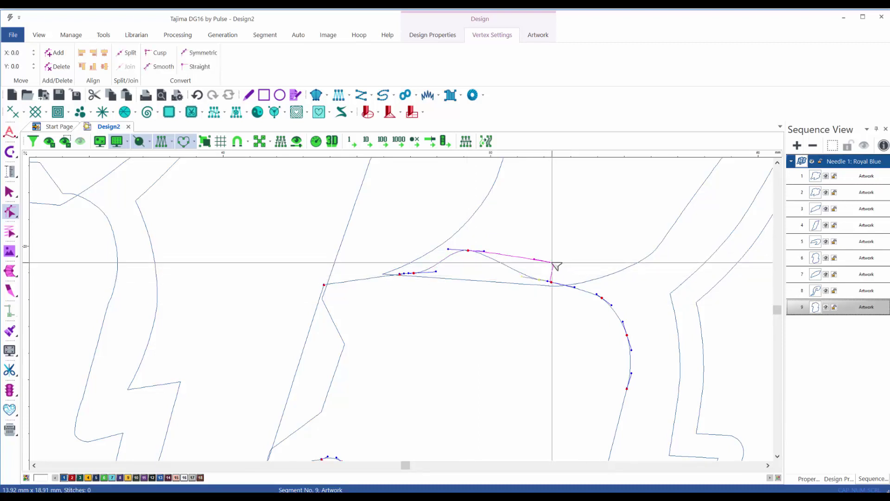
click(552, 263)
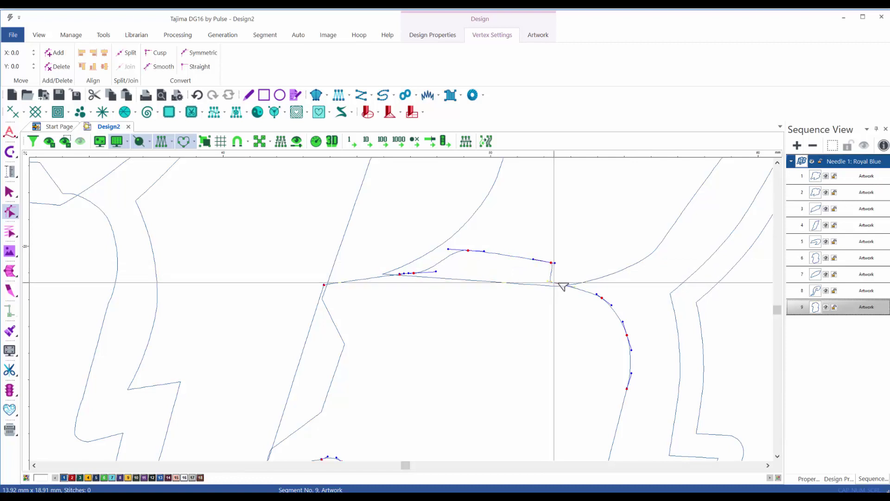
Convert the leg section's two raised vertices to straight, adjust the vertices leading up to them, and deselect the section.
drag(437, 228, 562, 264)
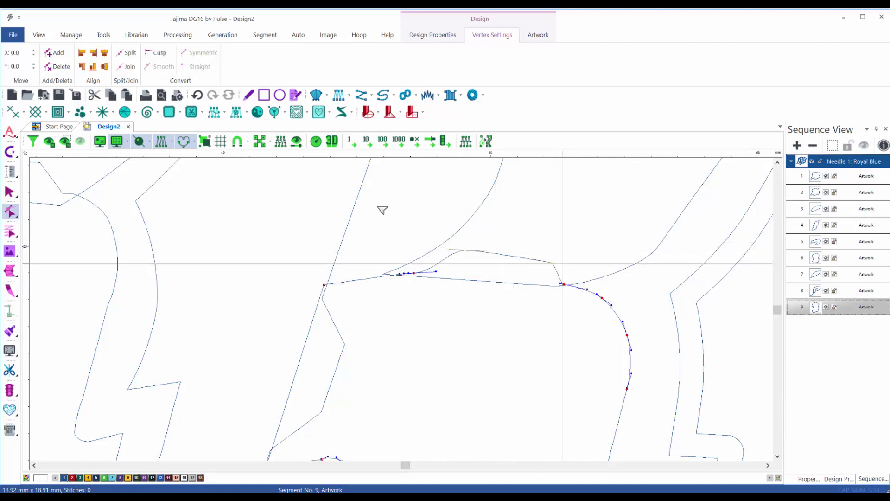
click(194, 67)
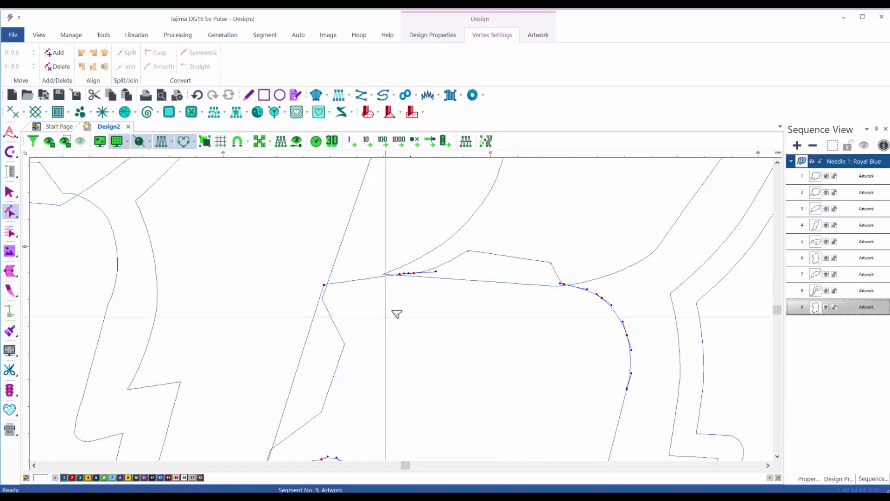
click(411, 274)
click(428, 274)
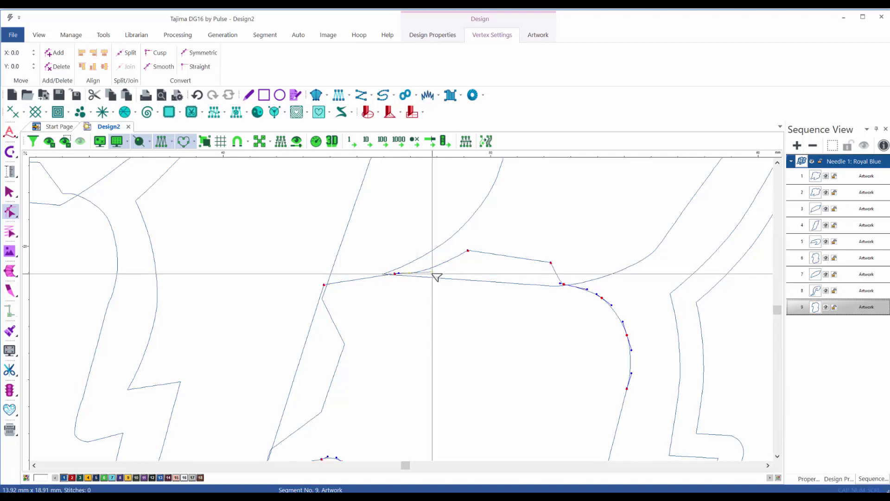
click(431, 270)
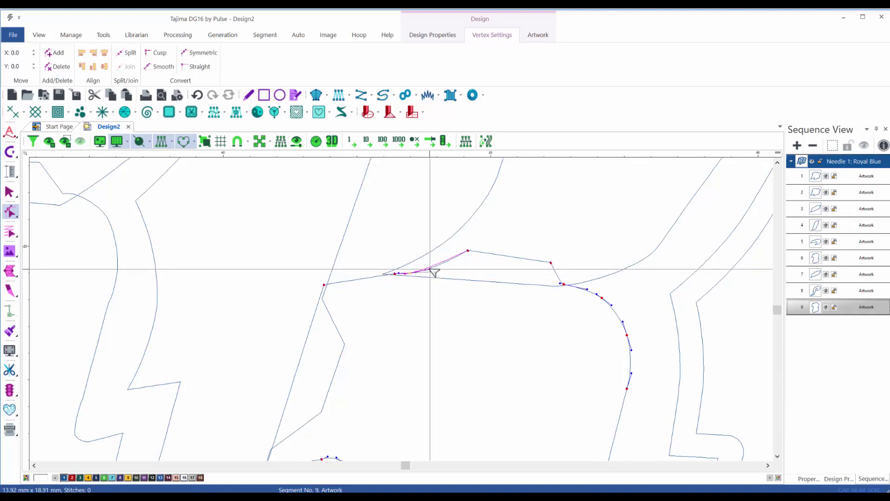
scroll(509, 390, down, 3)
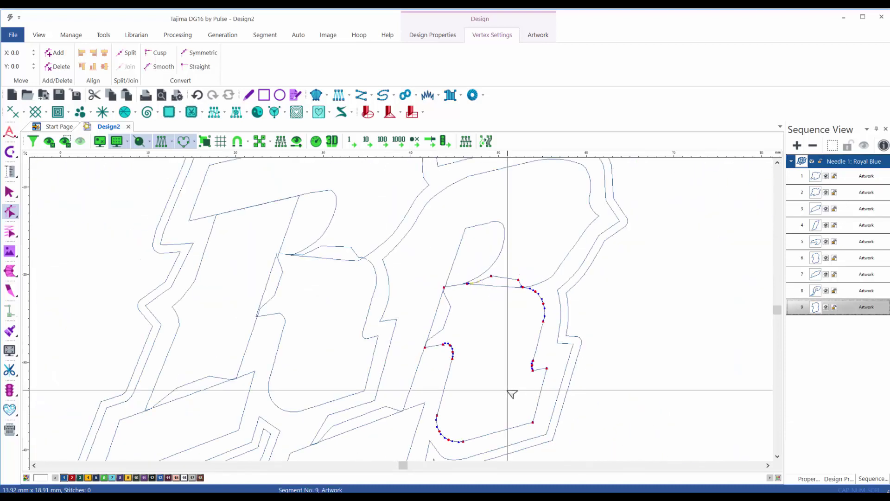
scroll(511, 399, down, 2)
key(Escape)
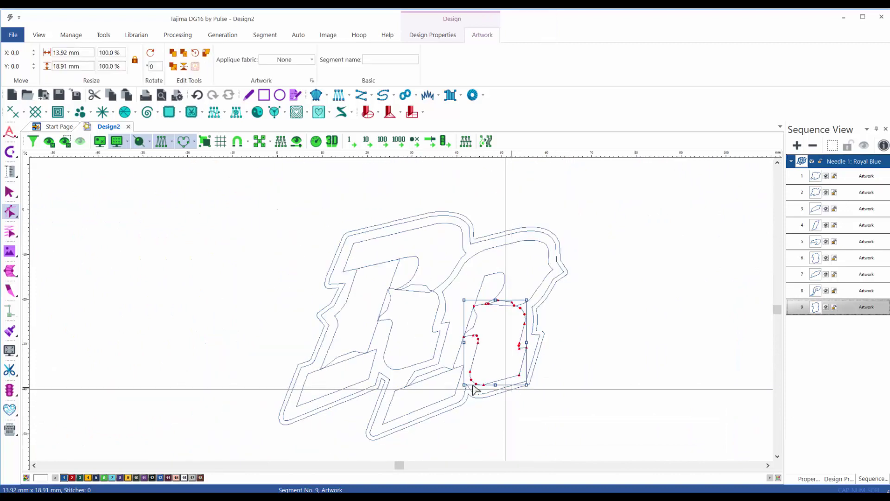
click(511, 401)
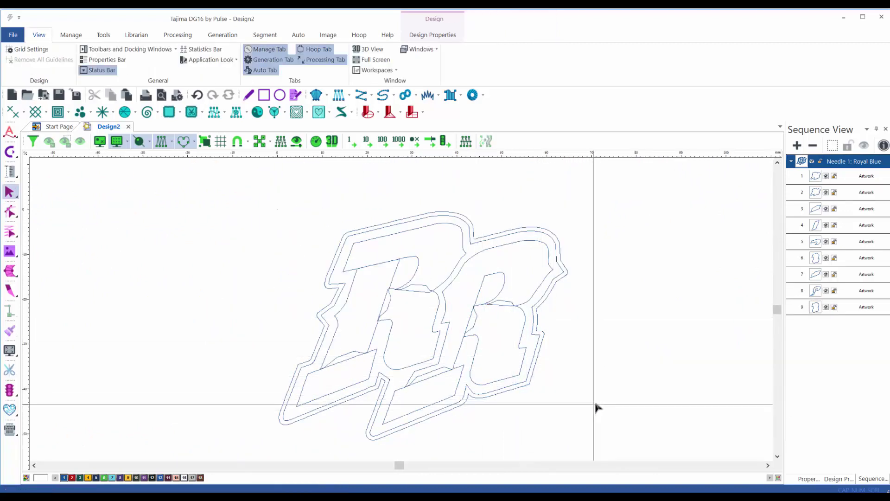
Select all of the logo artwork, place a vertical guideline through its centre, and clear the selection.
click(528, 496)
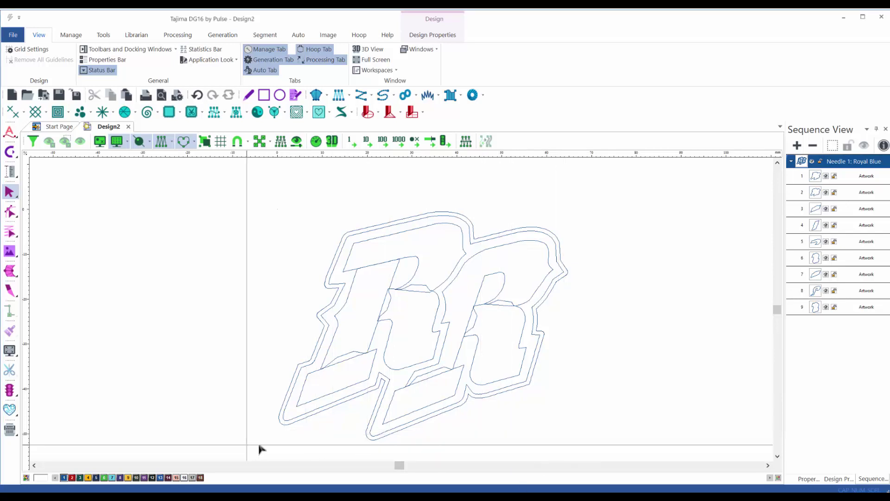
drag(248, 445, 650, 195)
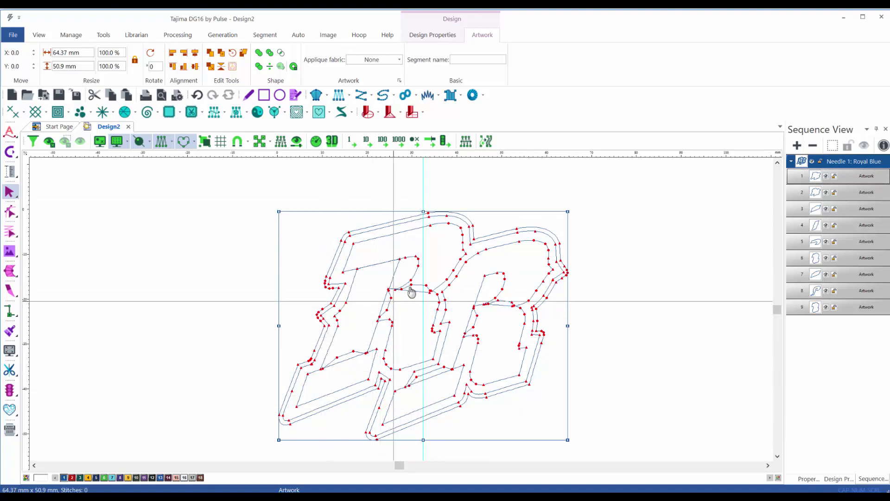
click(229, 250)
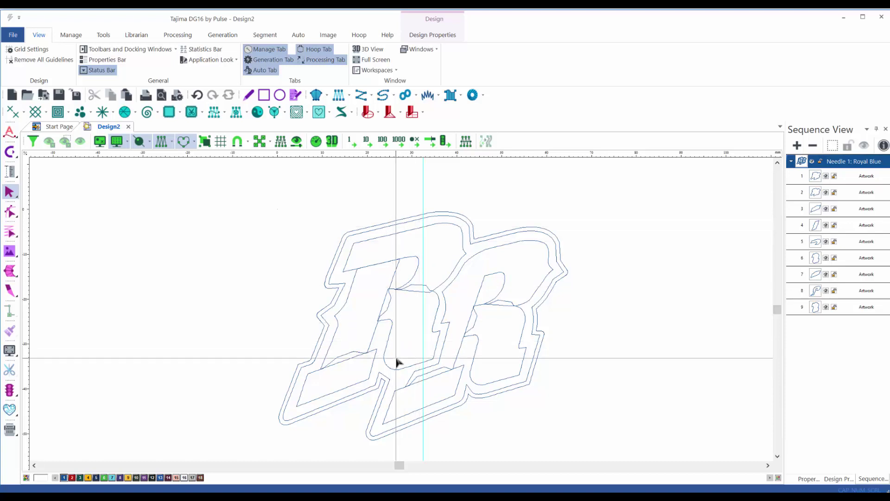
Draw a narrow artwork rectangle about 3.4 mm wide and 43 mm tall over the centre guideline and open its vertices for editing.
click(264, 96)
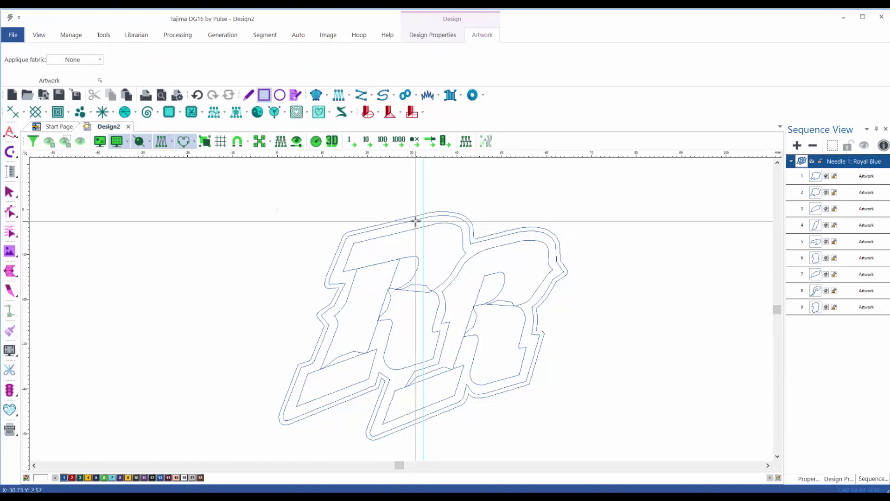
drag(415, 221, 431, 415)
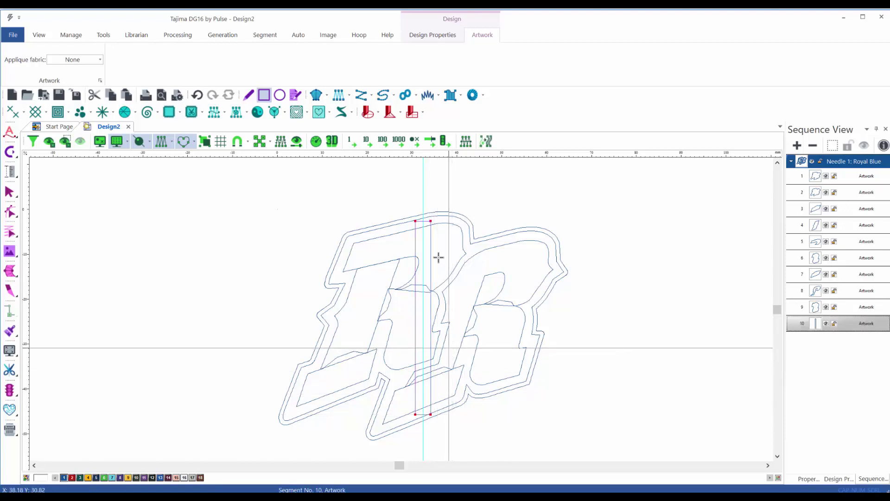
key(space)
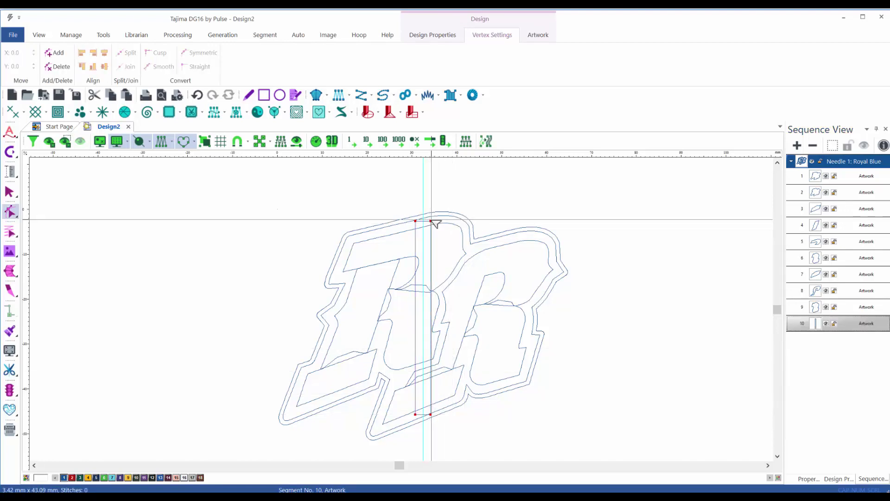
Raise the centre strip's top-right vertex and lower its bottom-left vertex so both ends slope with the logo border, making it about 45.3 mm tall.
click(431, 221)
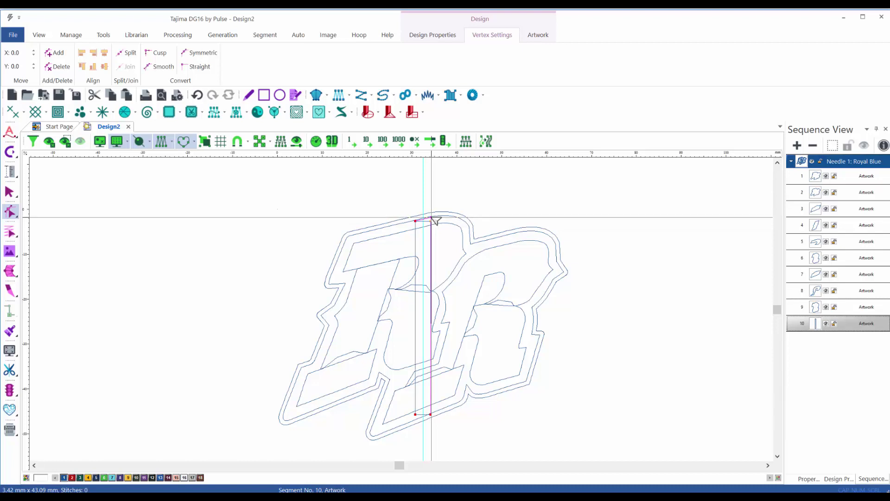
drag(431, 217, 431, 217)
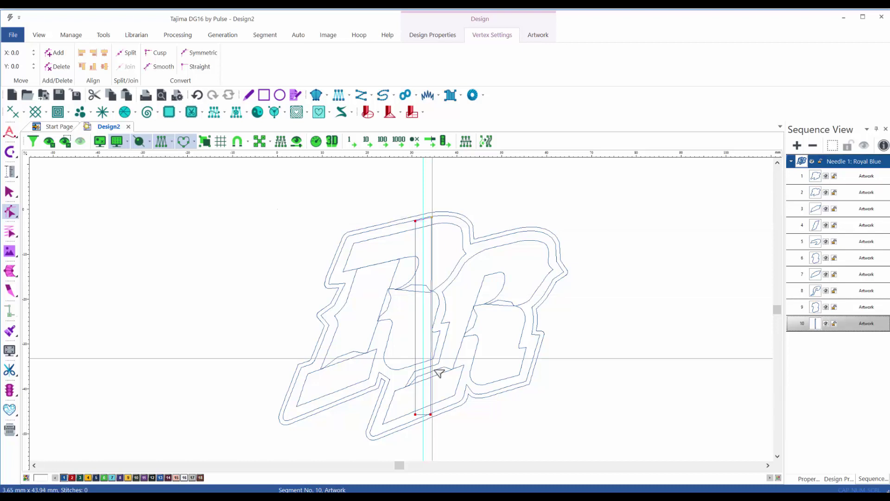
click(415, 415)
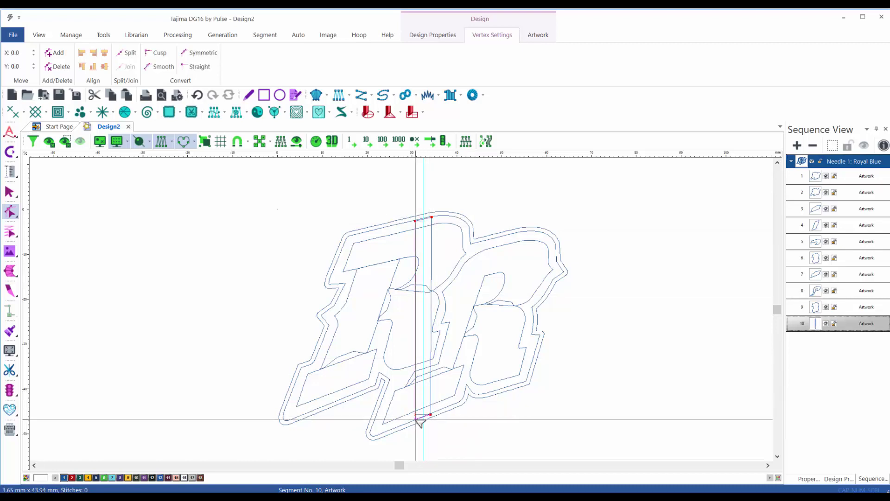
drag(416, 418, 415, 423)
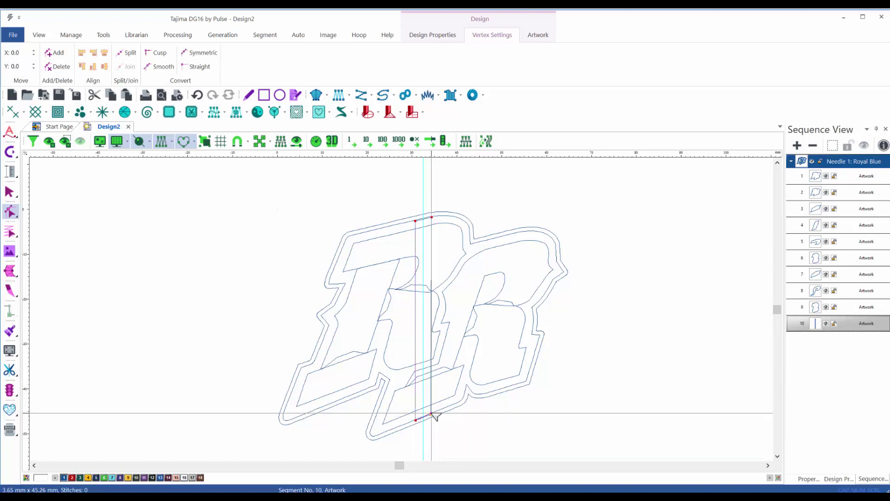
Convert the centre strip to a satin path with direction lines along its sloped top and bottom edges, and generate its stitches.
key(s)
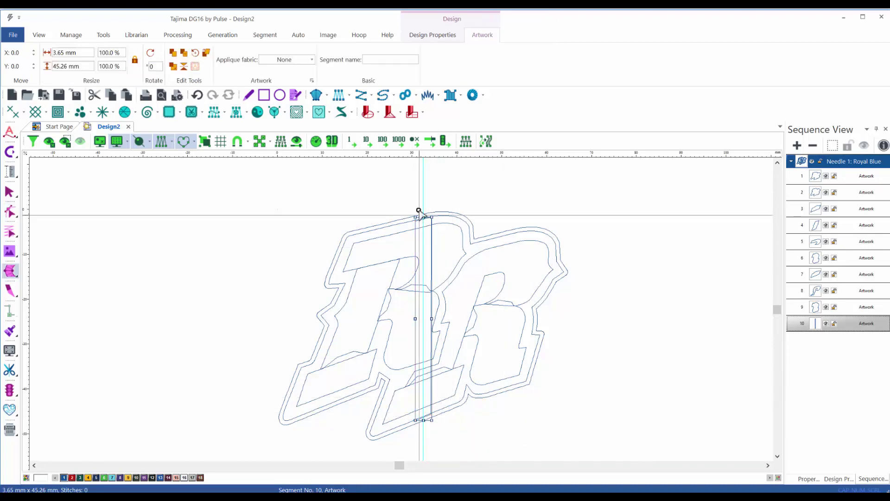
scroll(418, 218, up, 3)
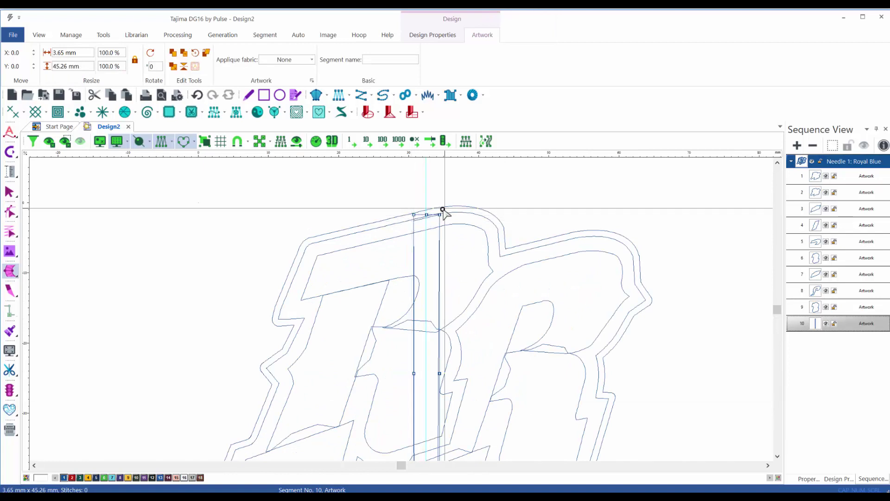
drag(414, 221, 452, 210)
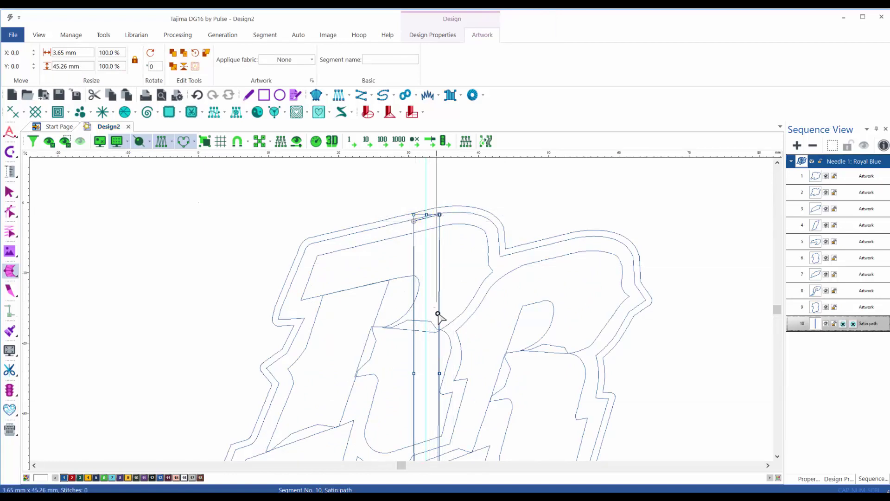
scroll(438, 321, down, 2)
scroll(462, 356, down, 3)
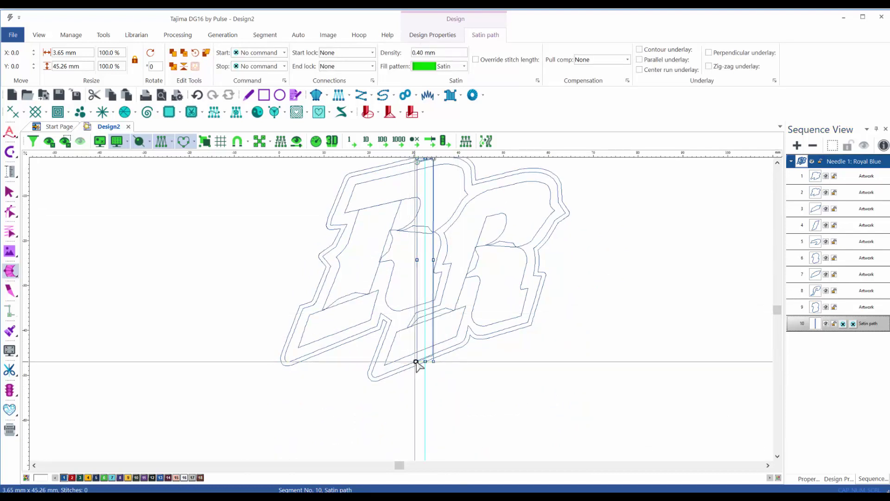
key(Return)
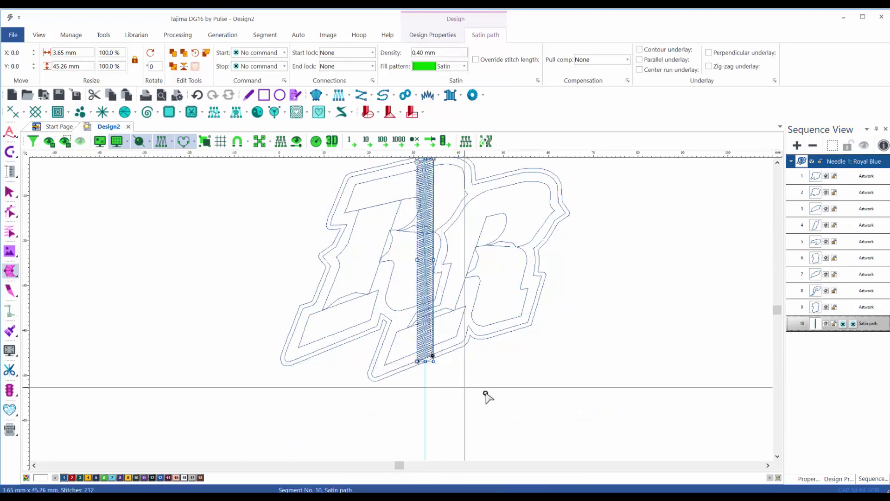
scroll(462, 433, up, 2)
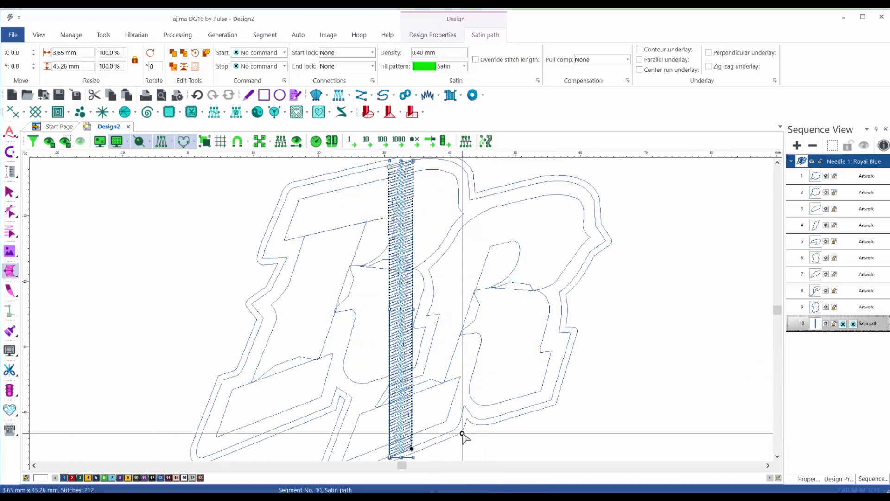
scroll(463, 433, down, 1)
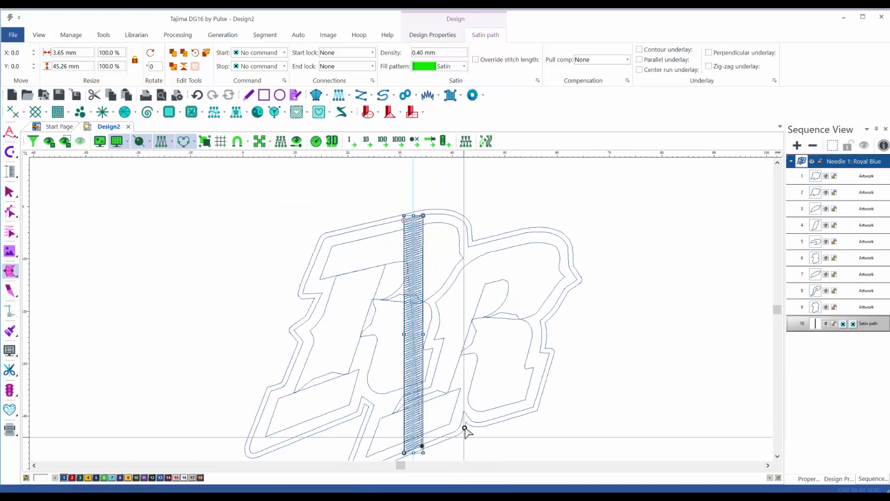
key(Escape)
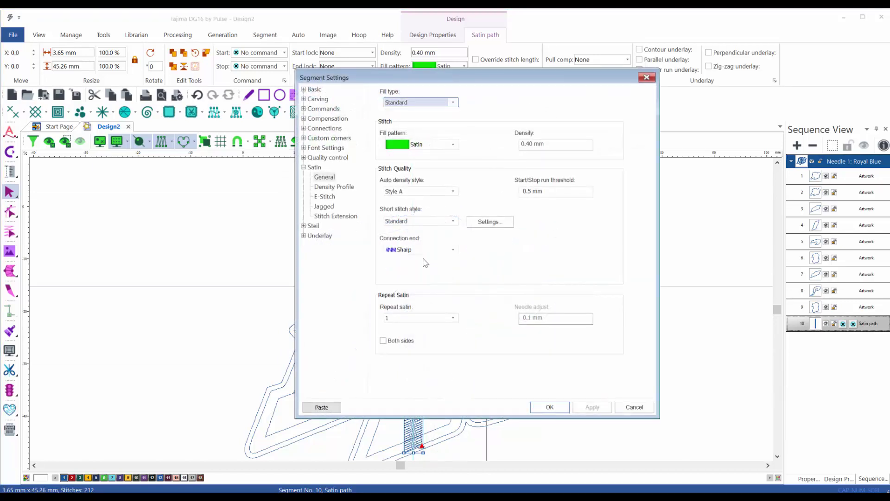
Make the strip's satin jagged on both sides with a maximum jagged range of 2.0 mm and apply it.
click(324, 207)
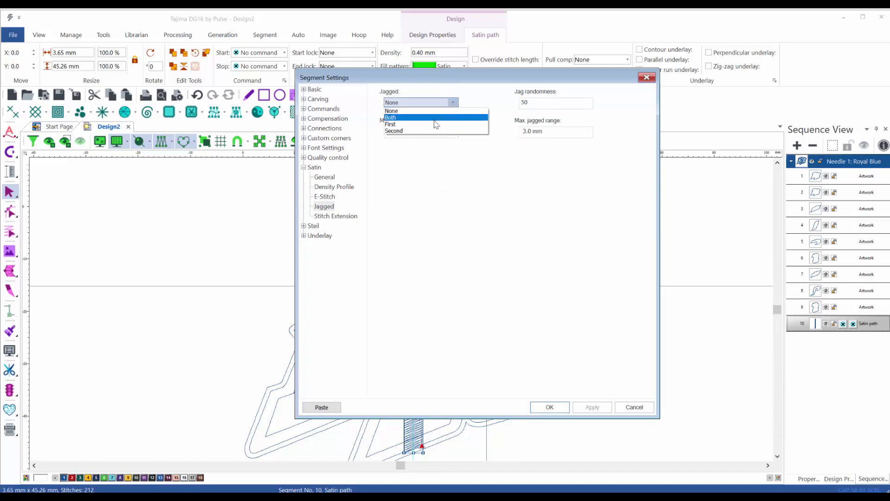
drag(449, 79, 624, 67)
click(767, 396)
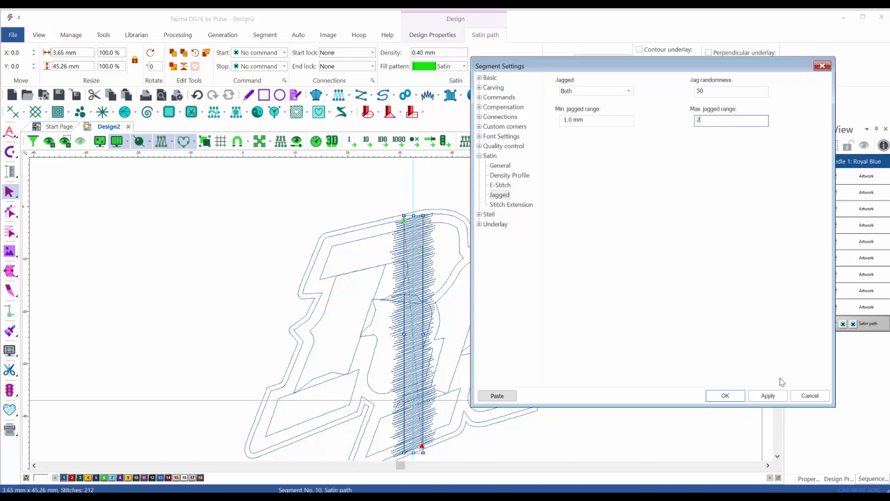
click(772, 401)
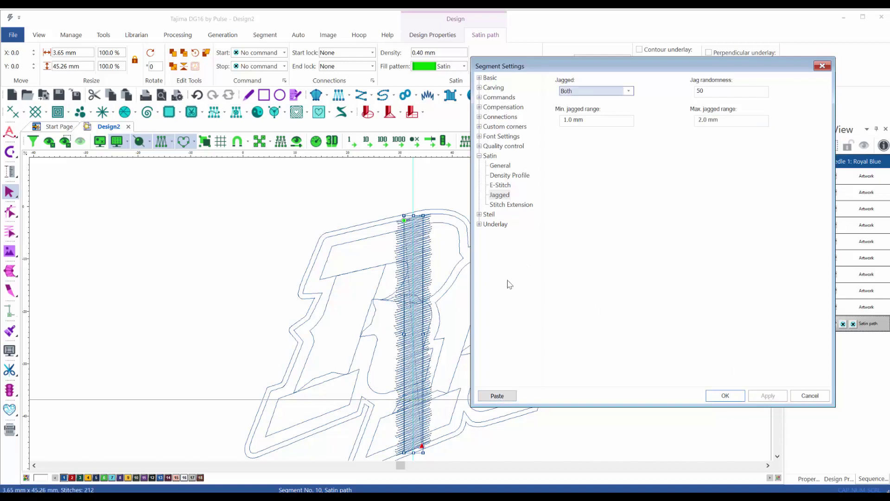
Set the strip's satin fill pattern to Random, apply it, and accept the segment settings.
click(500, 166)
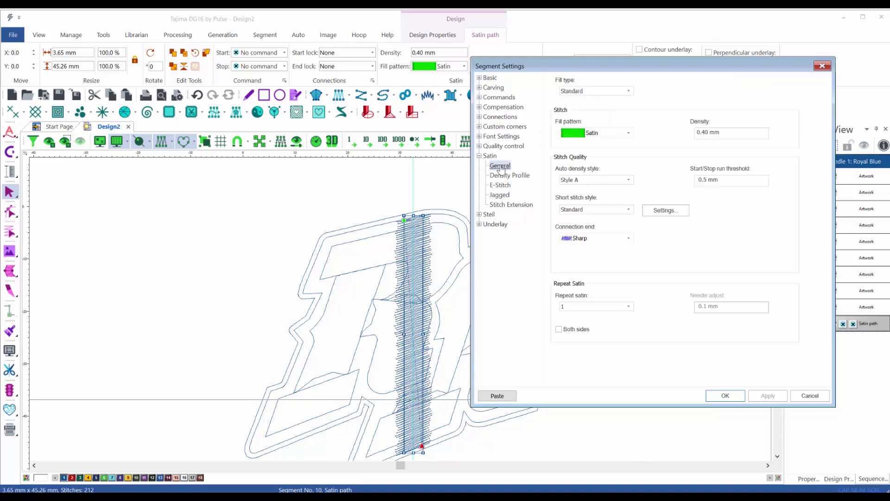
click(629, 134)
click(613, 184)
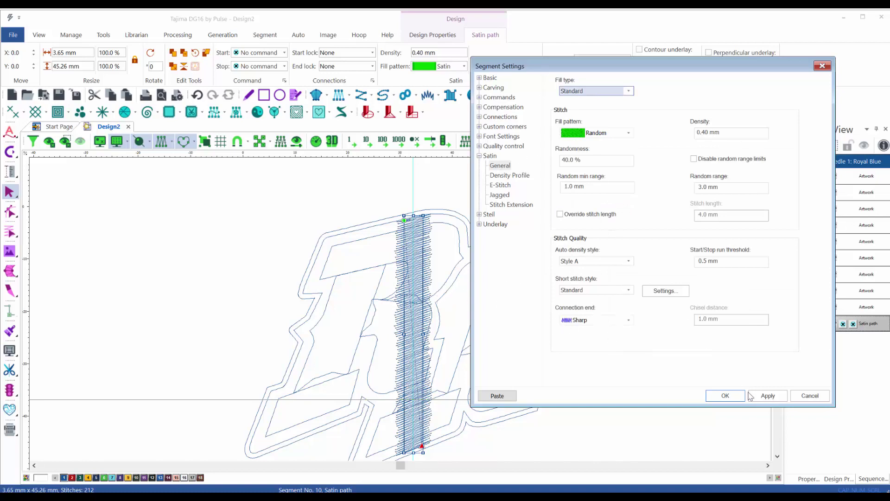
click(767, 396)
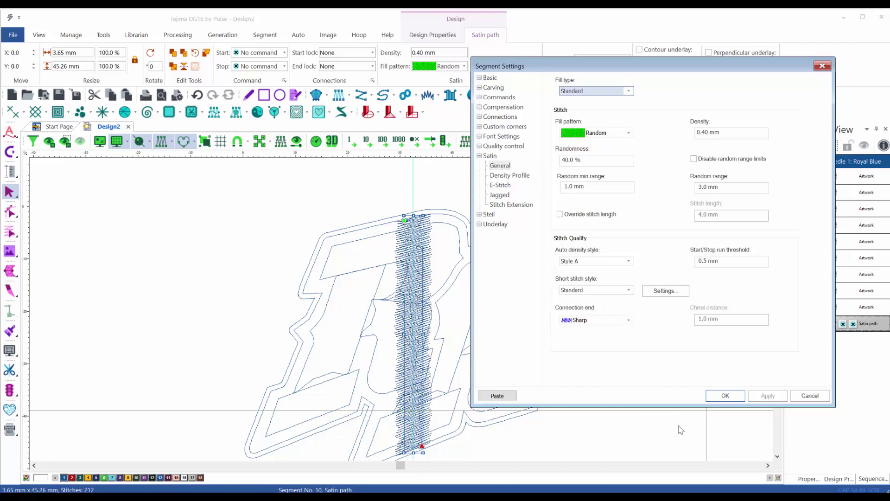
click(725, 397)
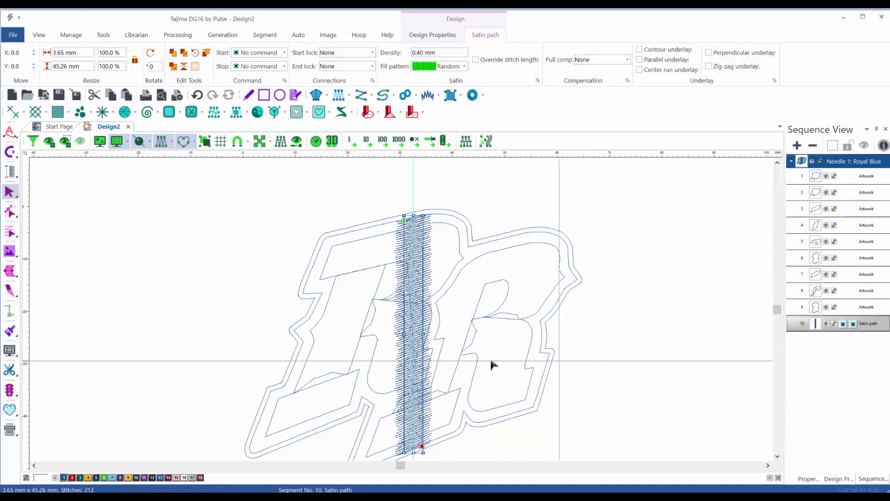
Compare the stitches with the logo image, hide the image again, and assign the inner border outline to needle 7, Robin Egg Blue.
click(678, 324)
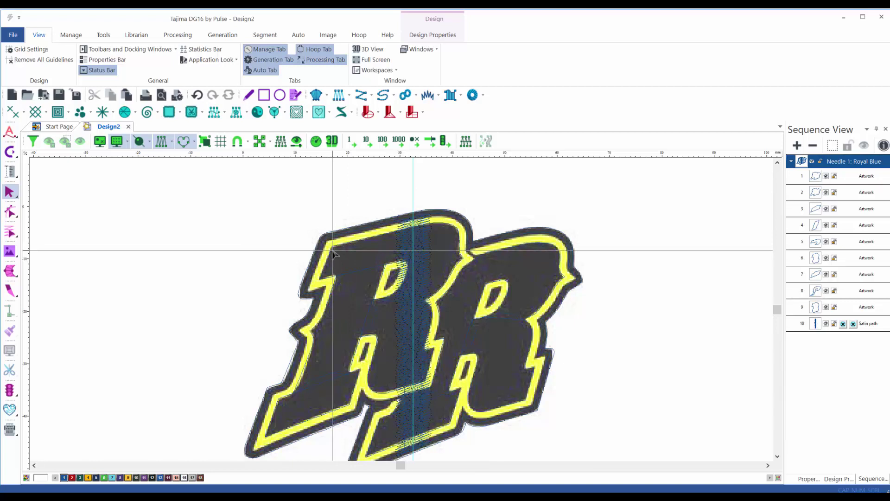
key(i)
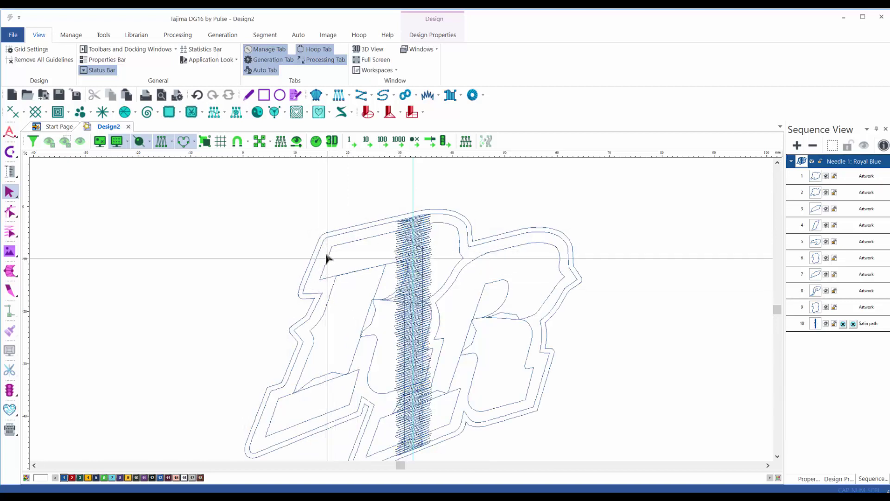
click(325, 291)
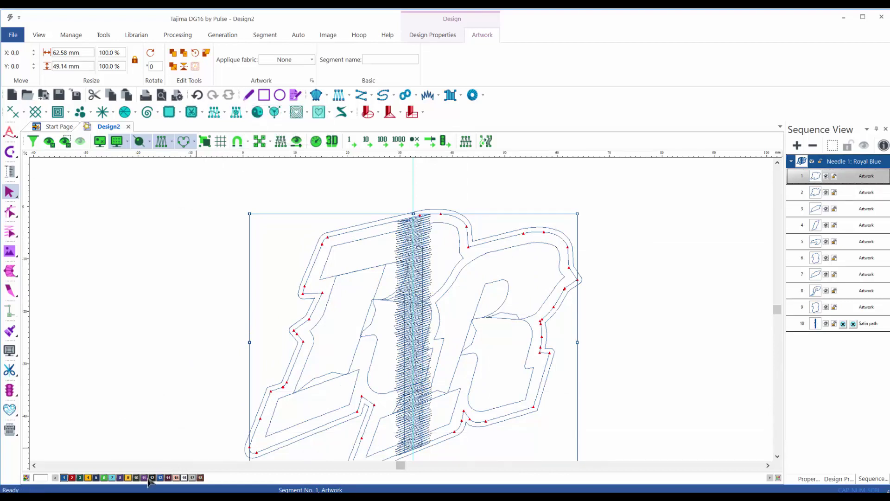
click(112, 477)
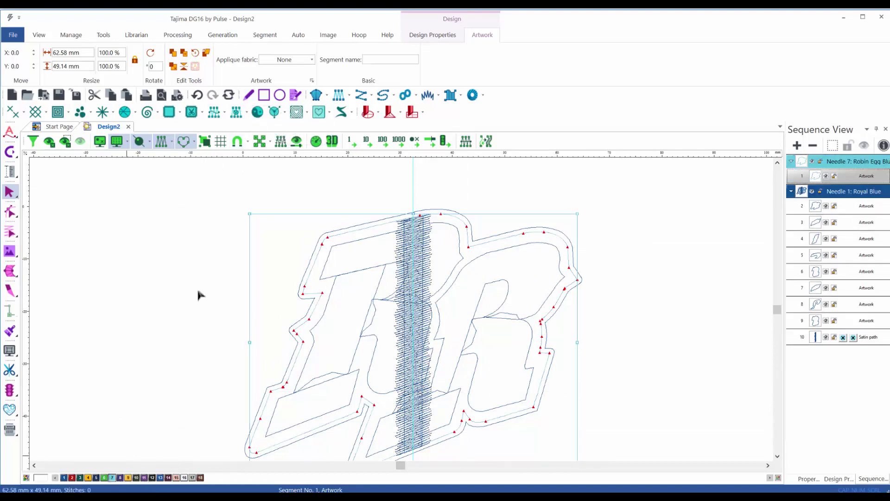
Draw a diagonal artwork line spanning about 29.7 by 43 mm from above the upper notch between the letters past the lower notch.
click(249, 95)
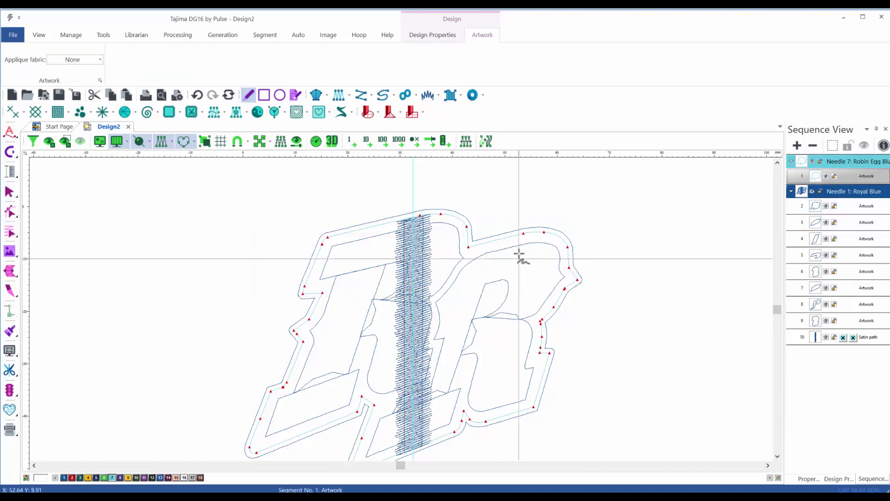
click(486, 229)
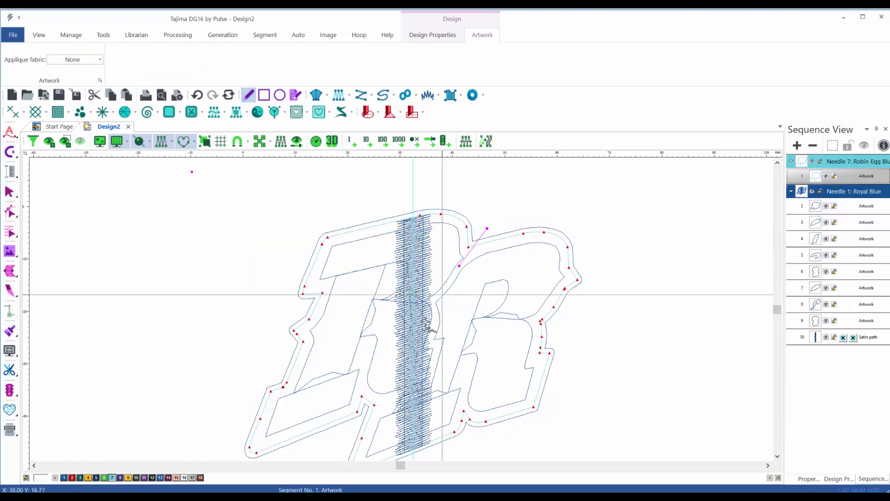
click(333, 452)
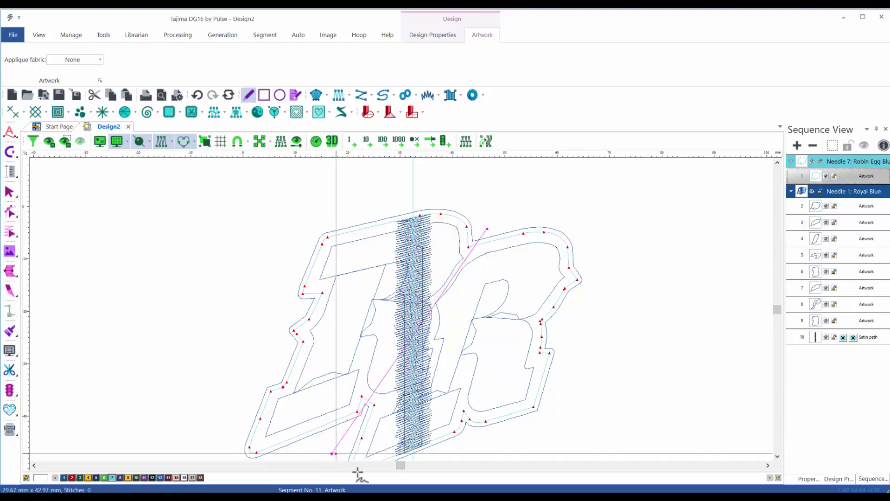
key(Return)
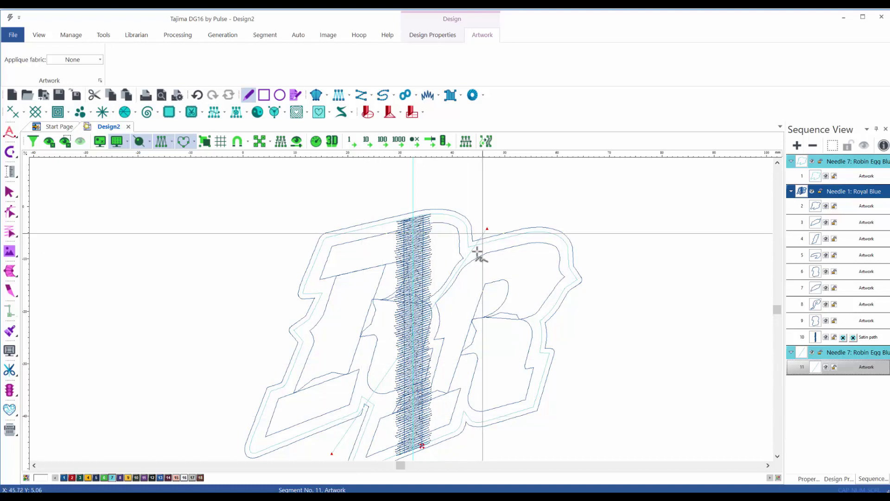
key(Escape)
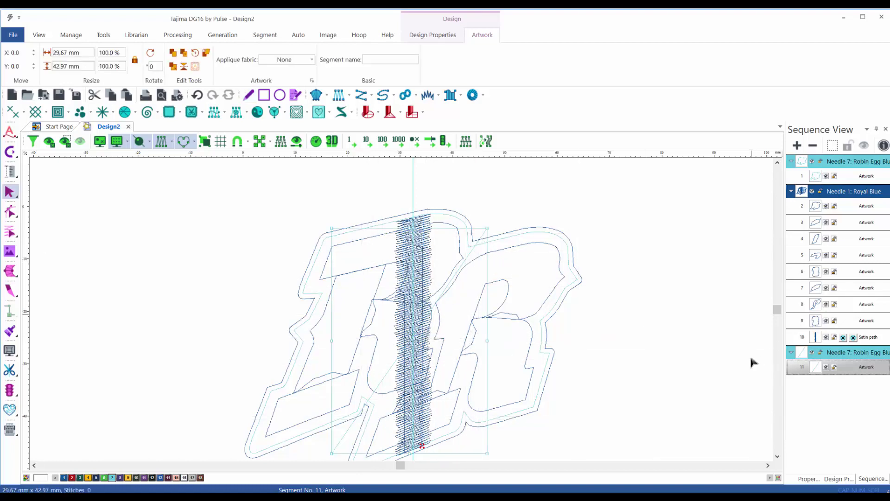
Return the inner border outline to needle 1, Royal Blue, and slice it diagonally from the upper notch to the lower notch between the letters.
click(879, 178)
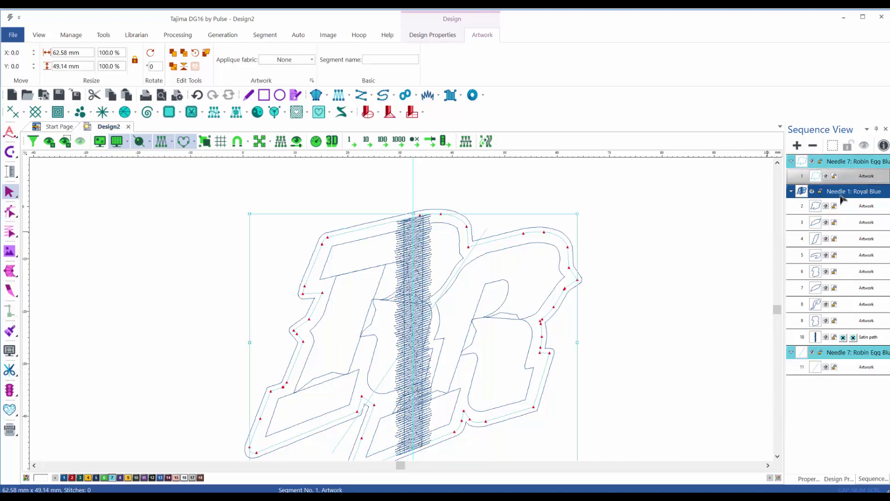
click(64, 478)
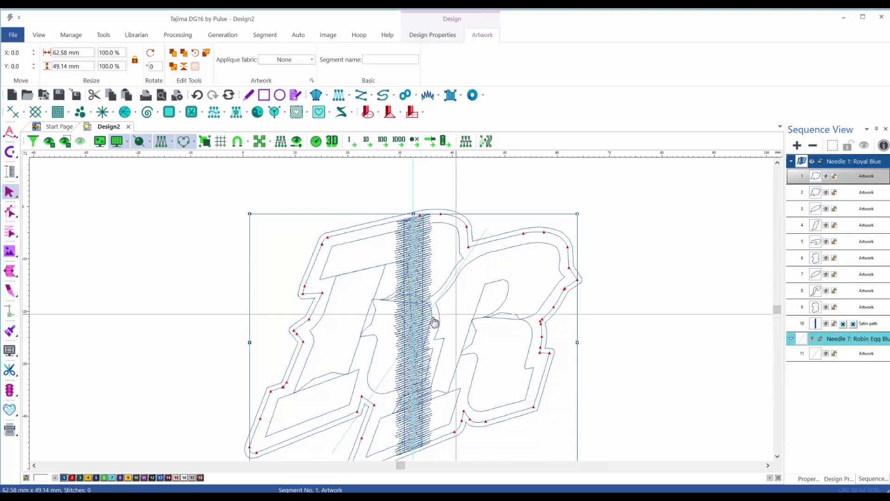
click(11, 293)
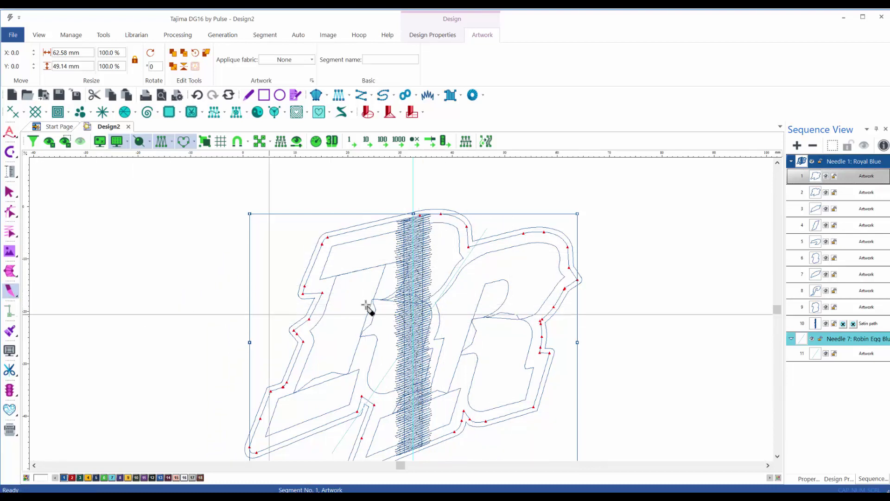
click(469, 247)
click(361, 401)
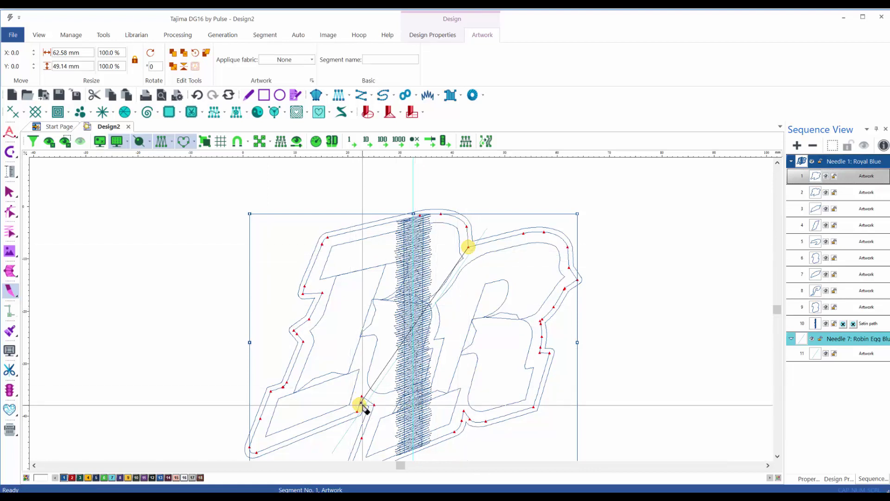
click(369, 397)
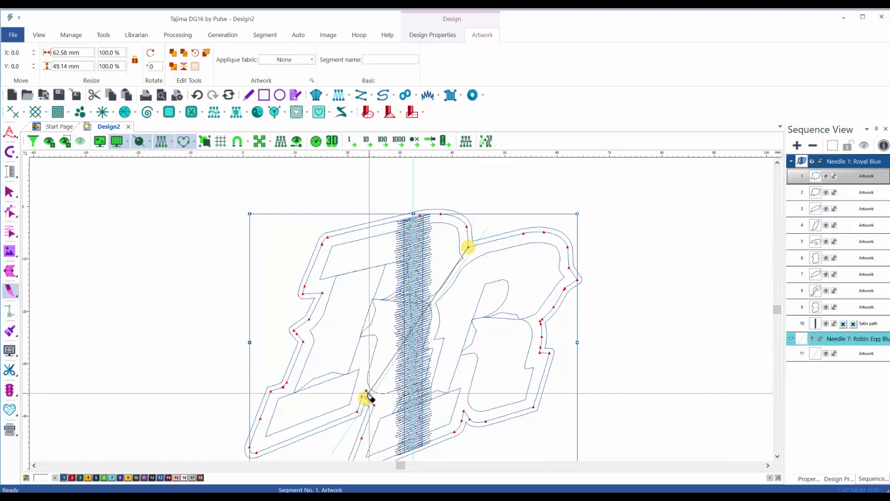
drag(369, 393, 367, 394)
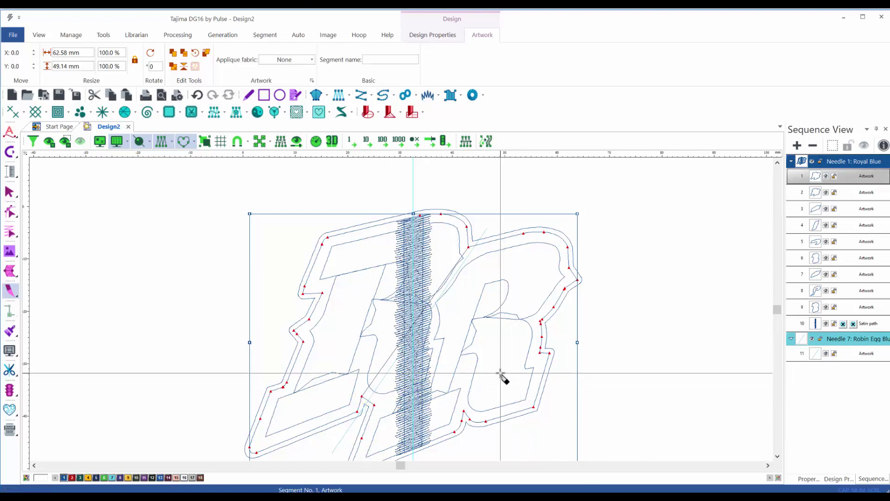
key(Escape)
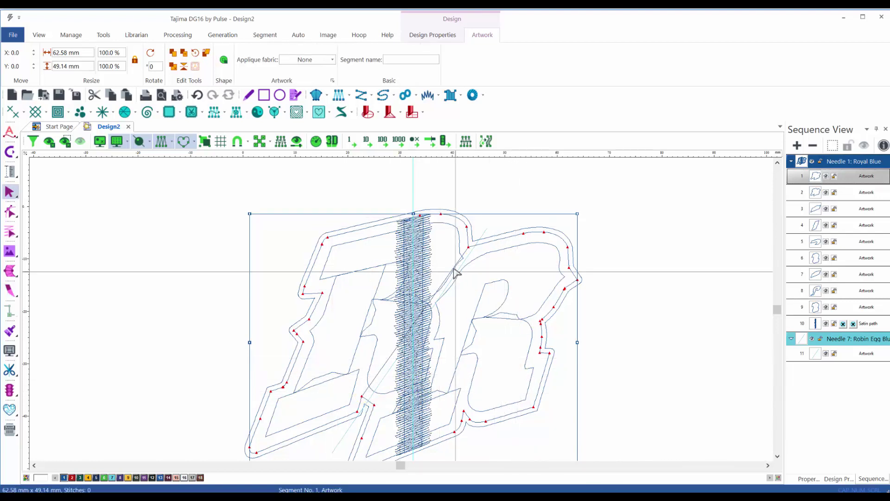
Slice the inner border outline along the diagonal line and inspect the right and left pieces separately.
click(224, 60)
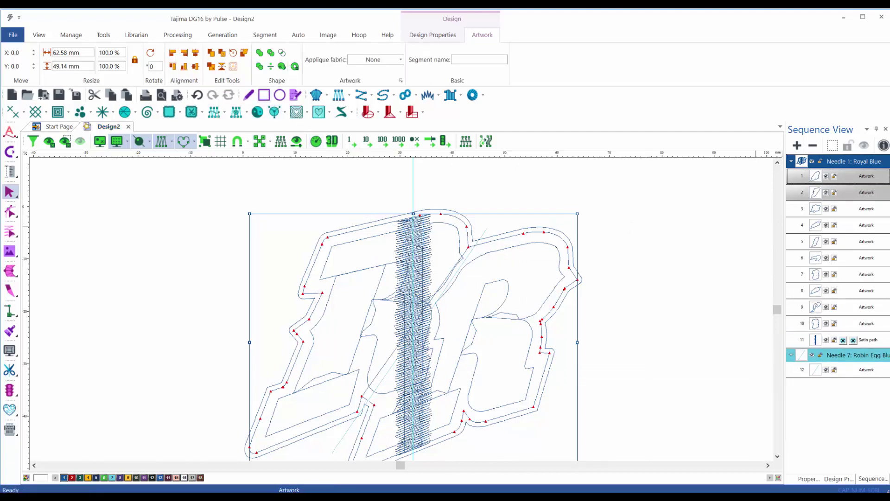
click(875, 180)
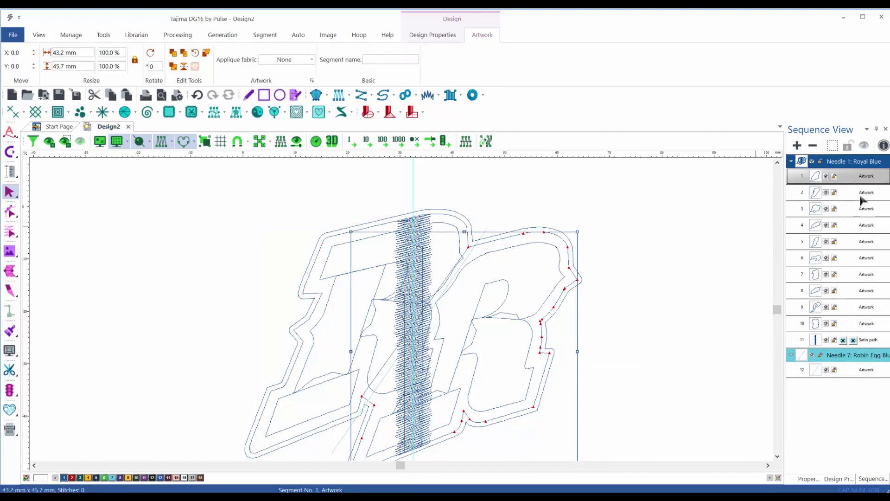
click(863, 195)
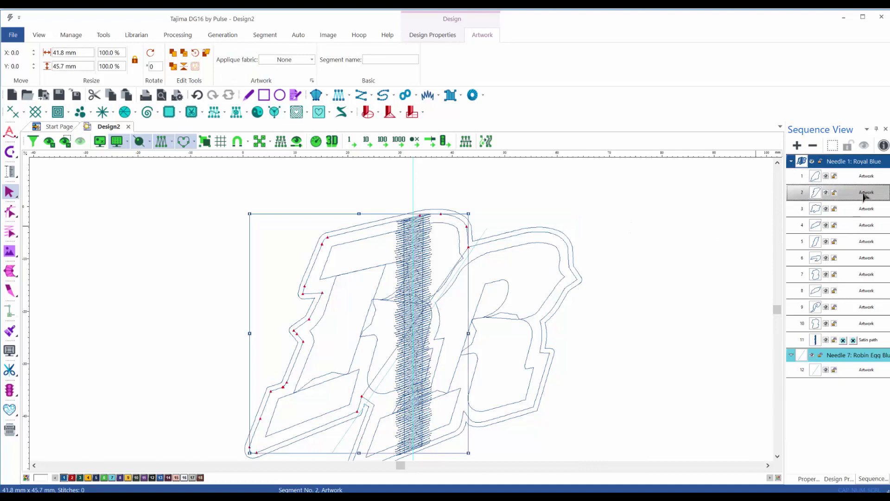
click(648, 270)
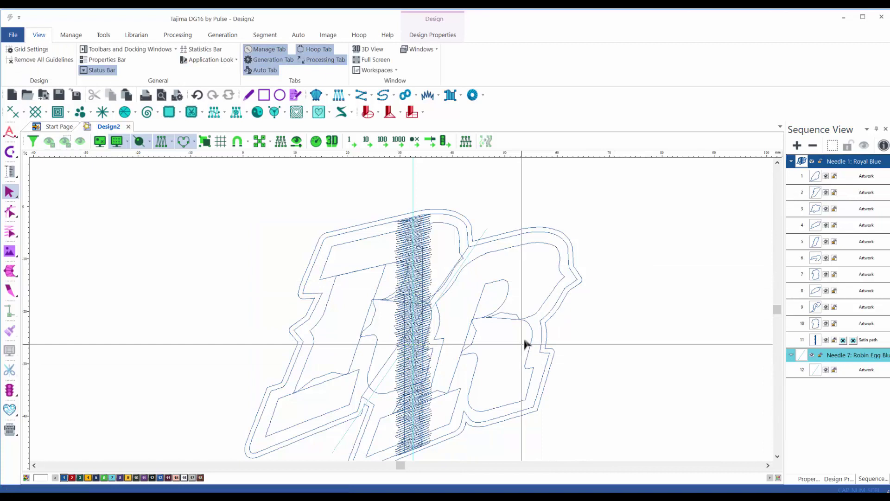
Convert the right border piece to a complex fill, angle its stitches along the diagonal cut, and move its stop point to the lower-right edge.
click(878, 180)
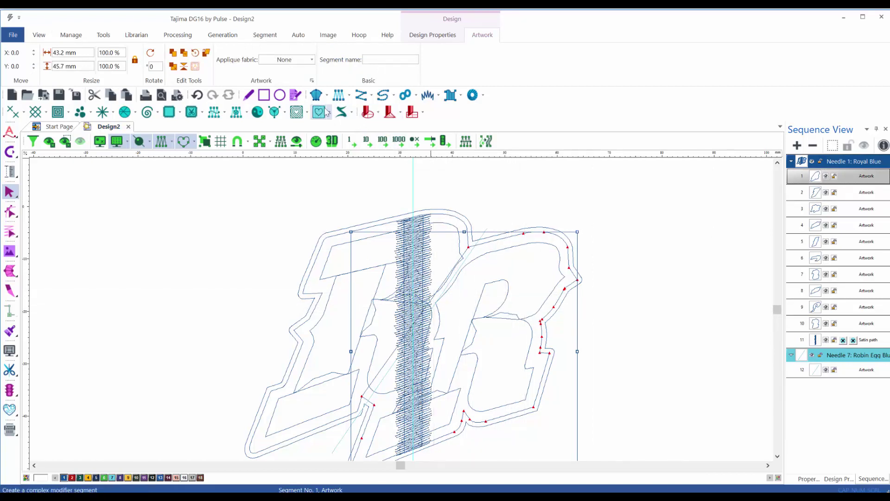
right_click(415, 97)
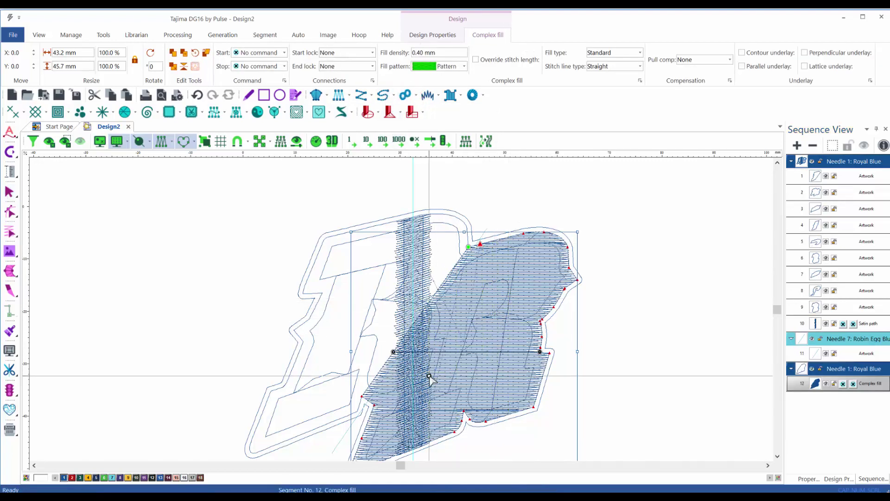
click(361, 397)
click(468, 247)
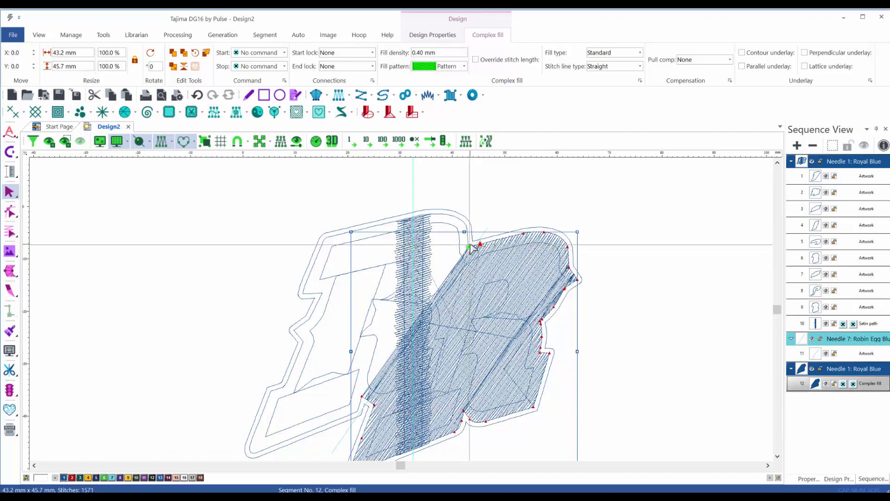
mouse_move(480, 244)
mouse_down()
mouse_move(463, 250)
mouse_move(537, 413)
mouse_move(527, 420)
mouse_up()
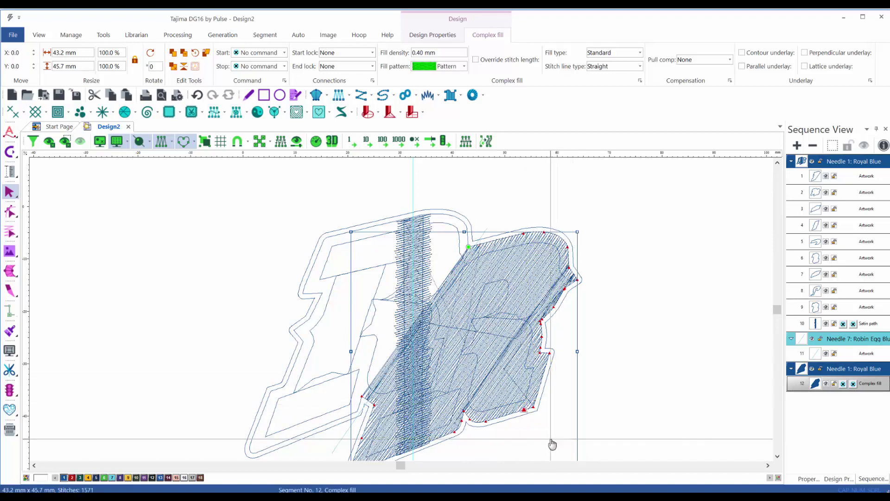
click(627, 380)
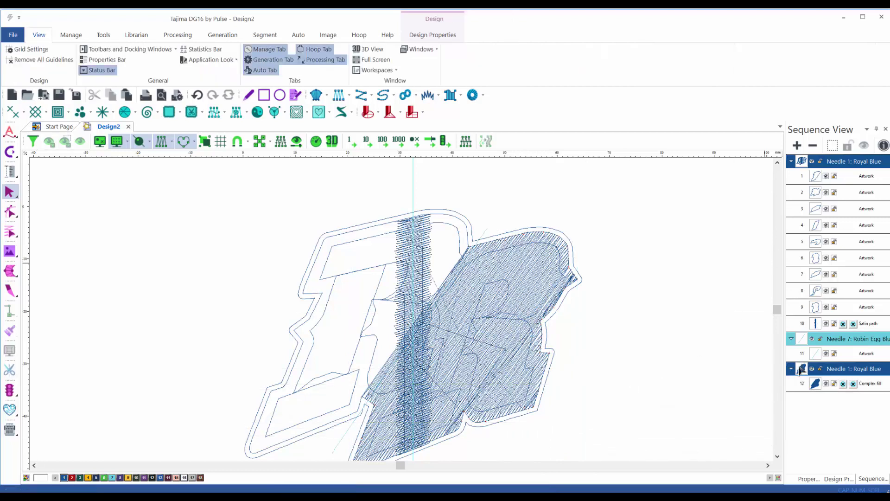
Hide the satin strip at the centre and set the right complex fill's density to 0.45 mm.
click(826, 323)
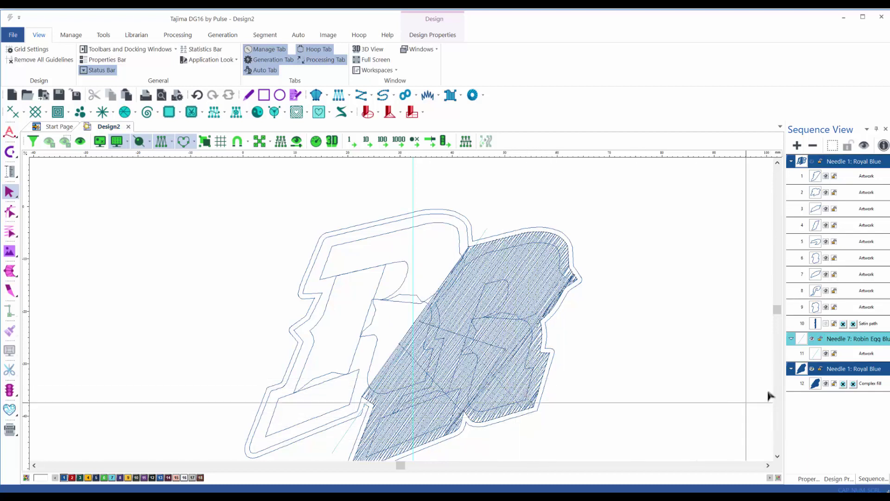
click(805, 386)
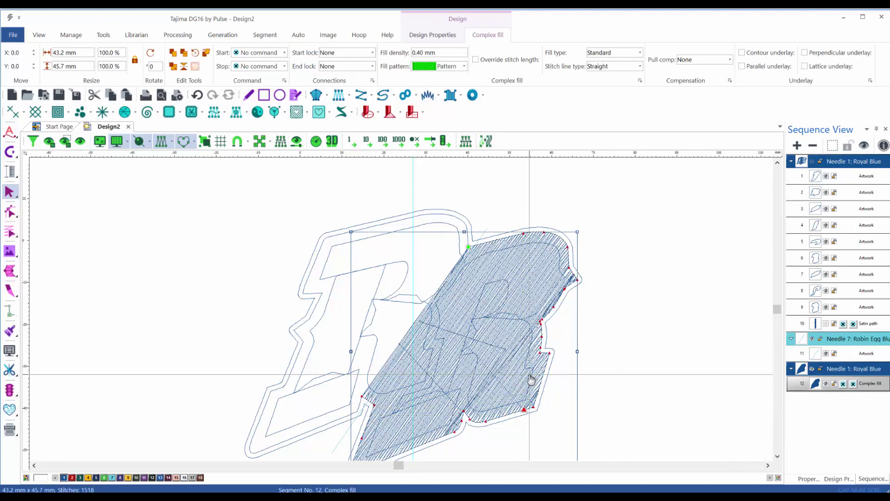
scroll(530, 376, down, 1)
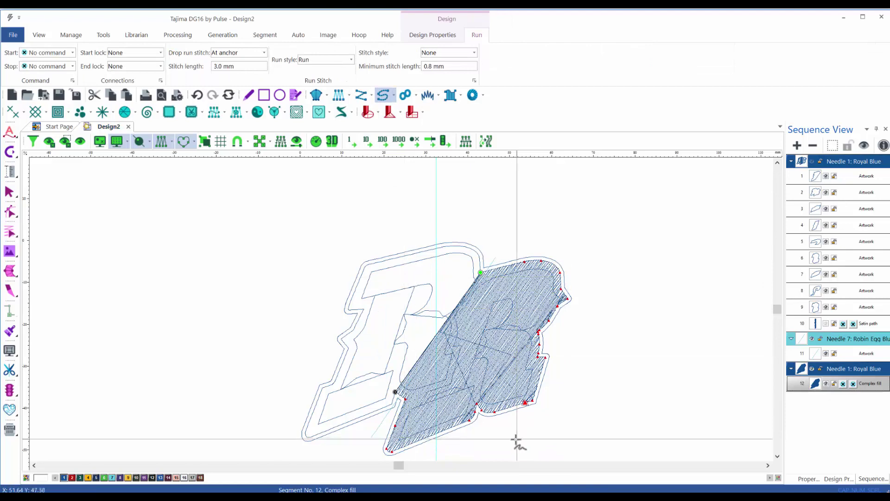
Digitize a run stitch along the right fill's lower edge from its stop point to the lower notch, spanning about 32.4 by 14.3 mm.
scroll(509, 435, up, 2)
scroll(506, 428, up, 1)
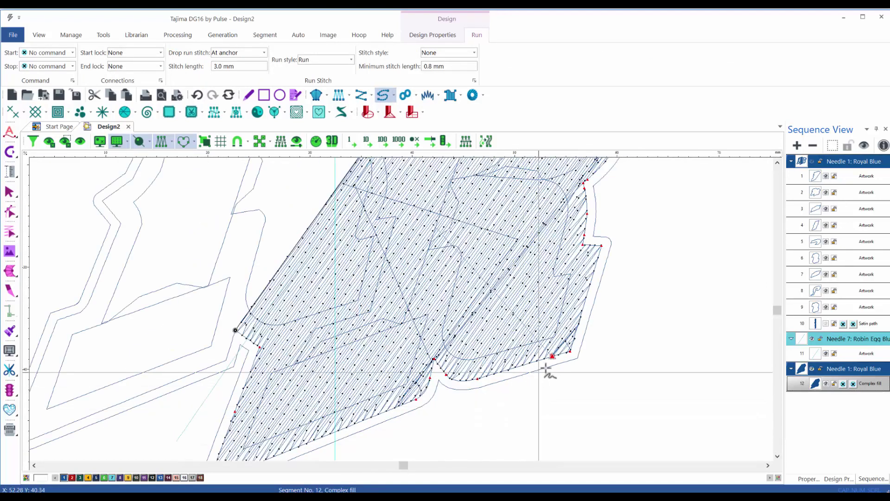
click(546, 358)
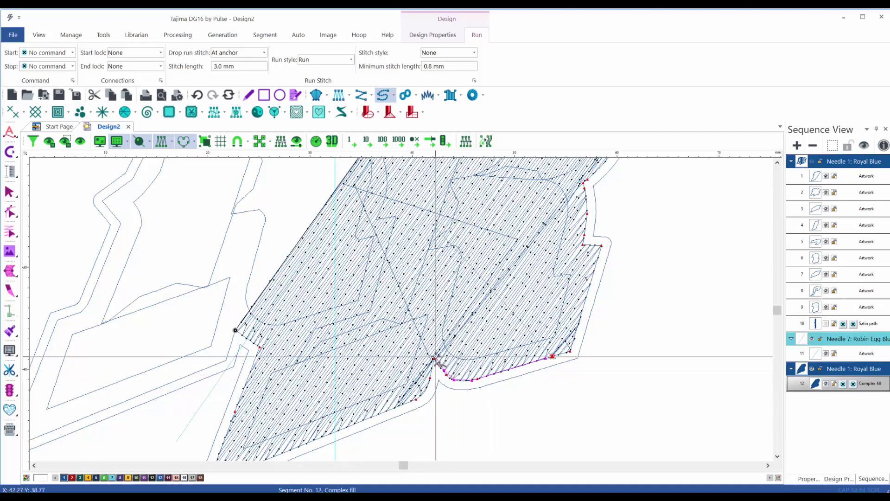
click(411, 402)
key(space)
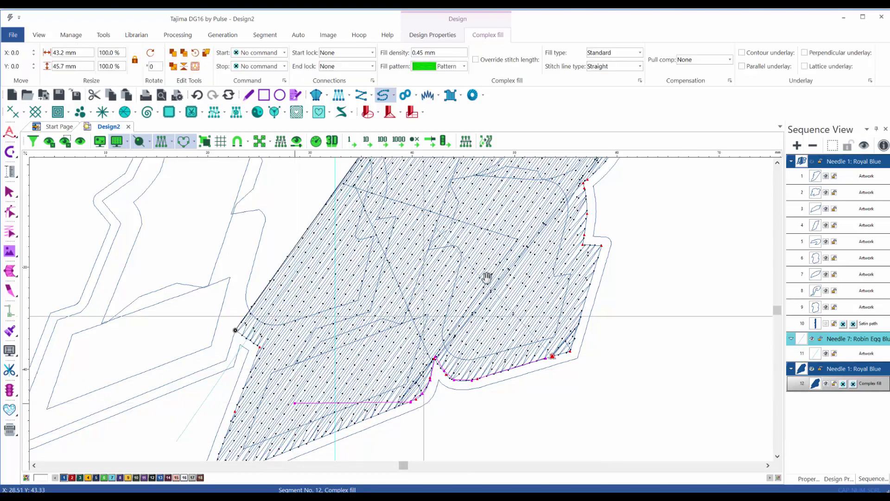
drag(391, 406, 485, 325)
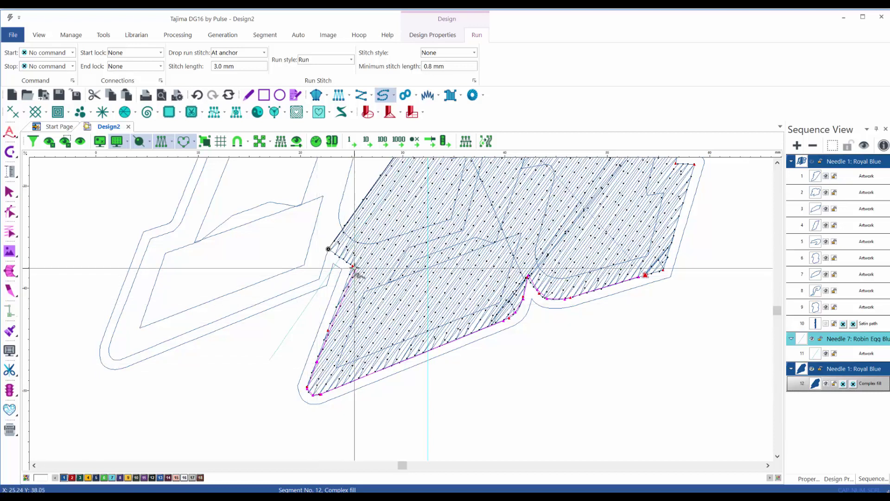
right_click(329, 253)
scroll(334, 284, up, 2)
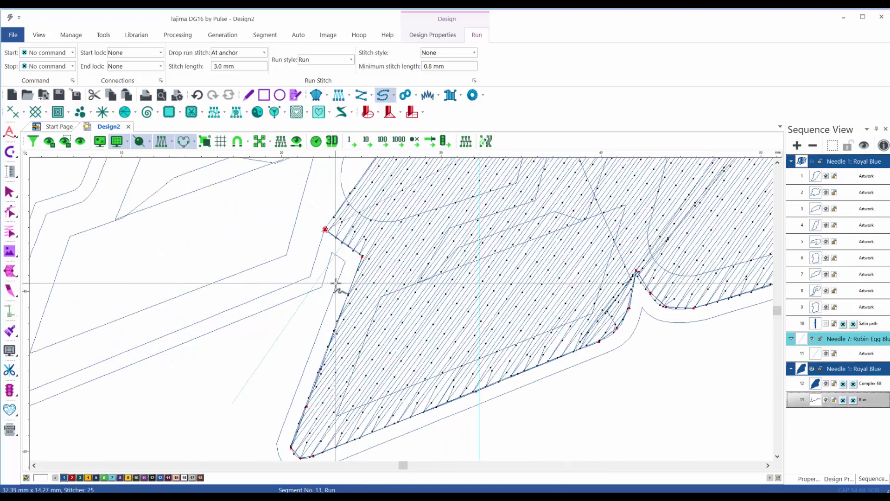
scroll(336, 285, down, 3)
scroll(337, 288, down, 2)
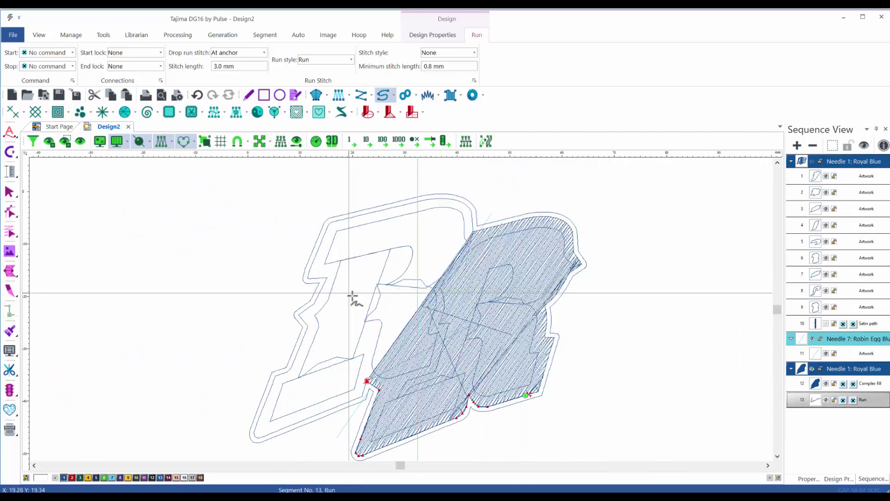
key(Escape)
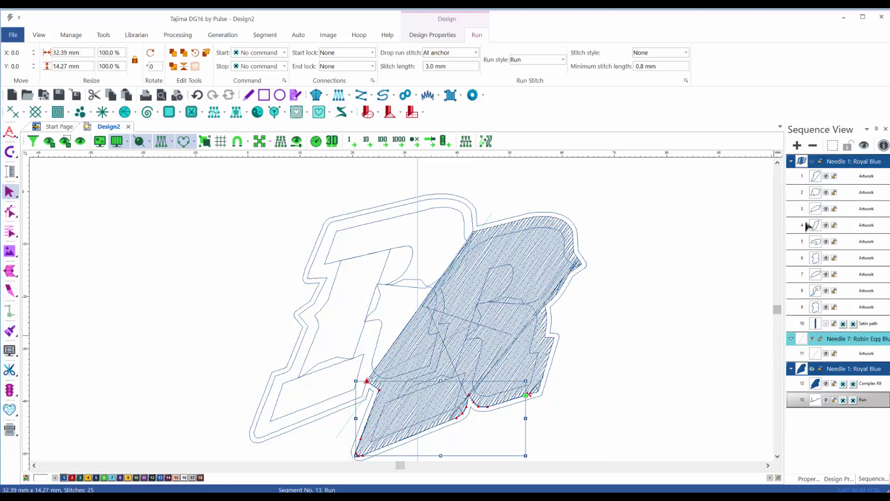
Convert the left border piece to a complex fill with its stitches angled parallel to the diagonal cut between the letters.
click(866, 179)
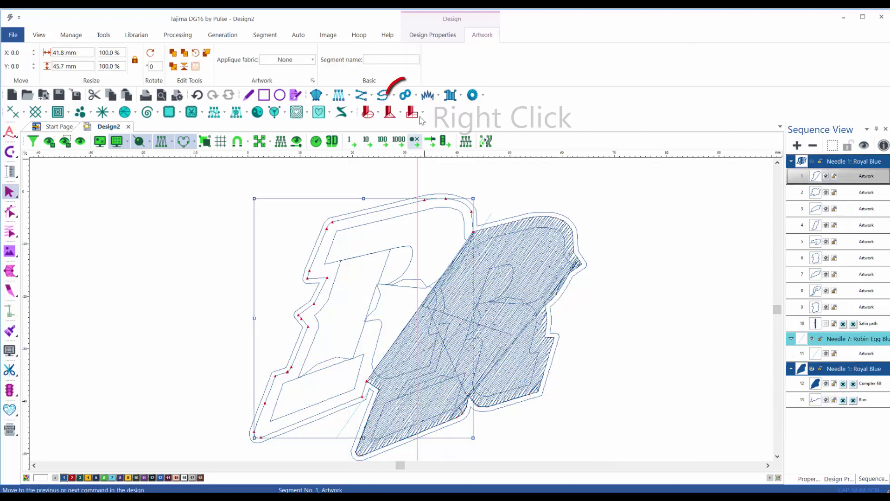
right_click(407, 97)
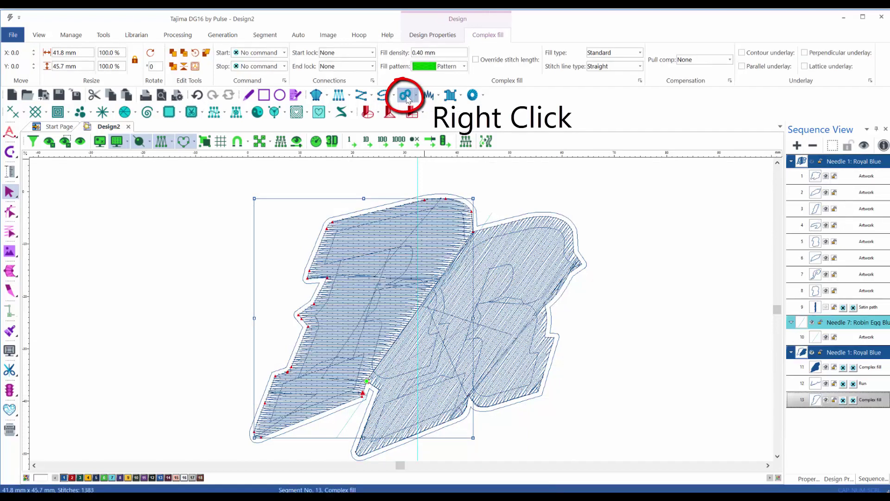
click(368, 382)
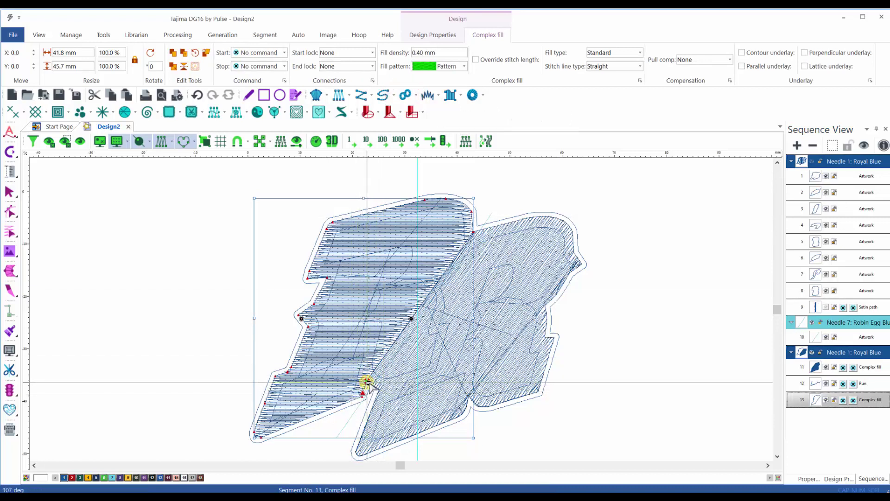
click(417, 311)
key(Return)
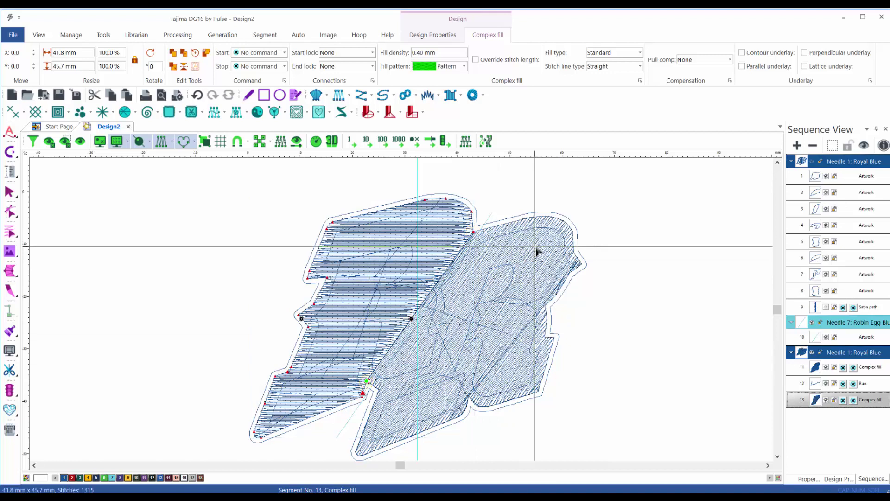
key(Escape)
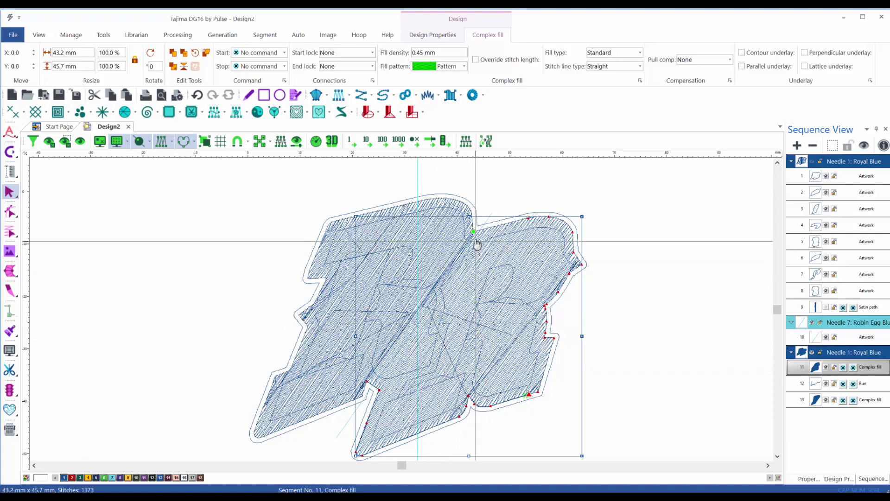
Add a vertex on the right fill beside the upper notch and shift its corner vertex slightly left to overlap the left fill.
scroll(477, 244, up, 1)
scroll(476, 248, up, 1)
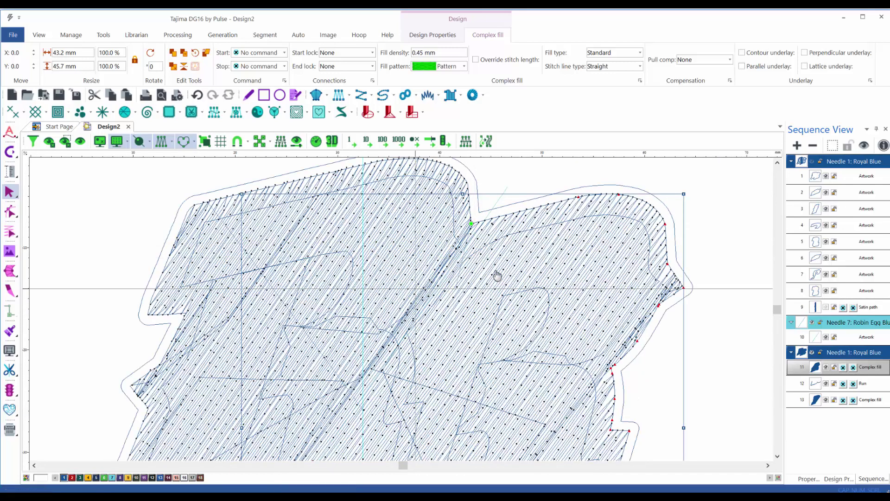
key(space)
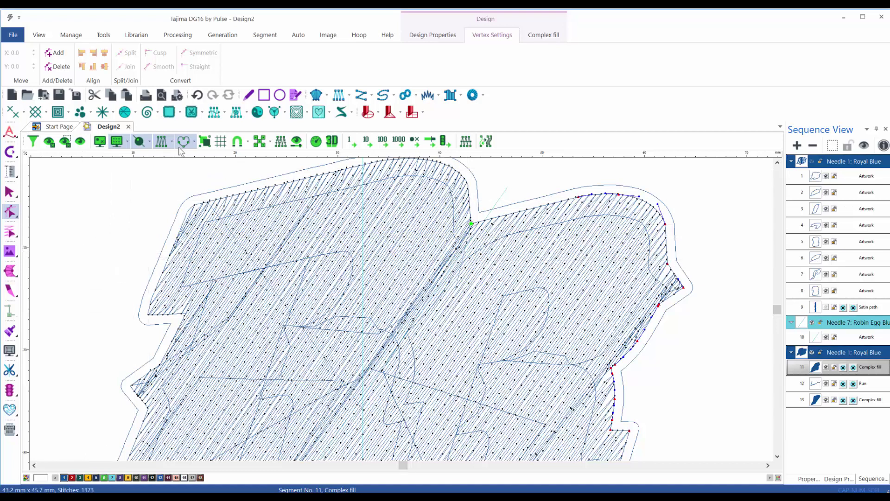
click(55, 56)
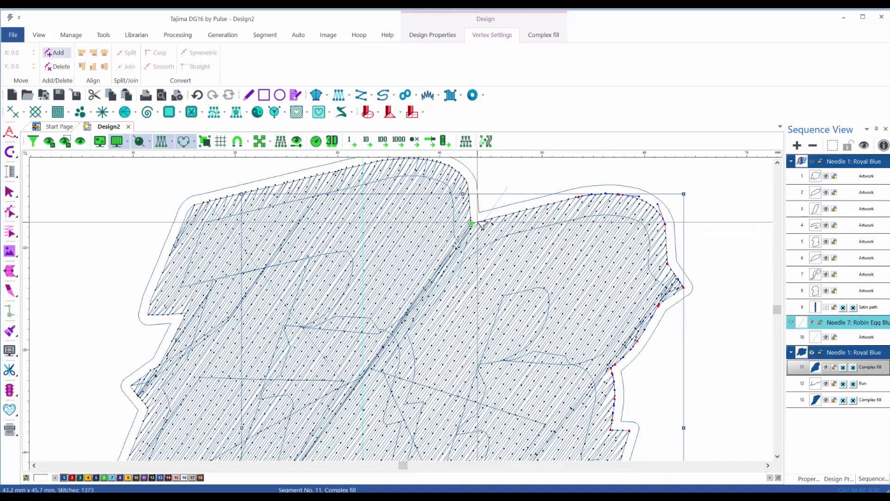
click(477, 222)
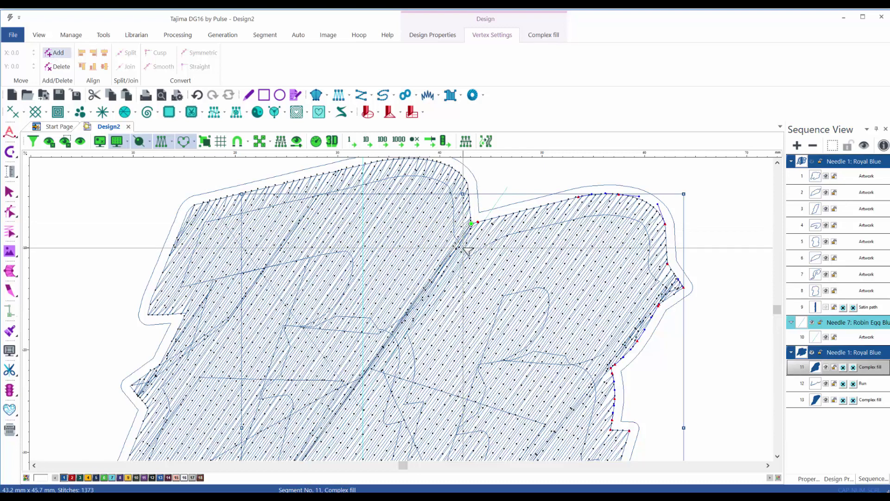
key(Escape)
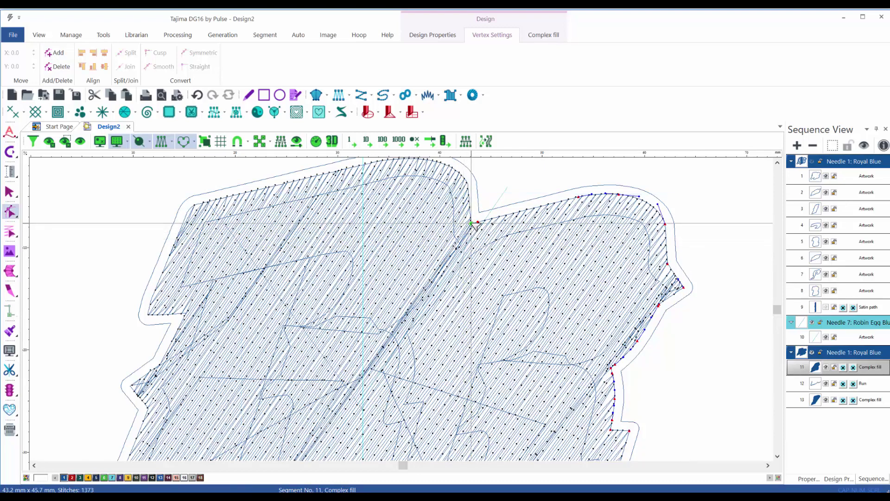
drag(471, 223, 468, 225)
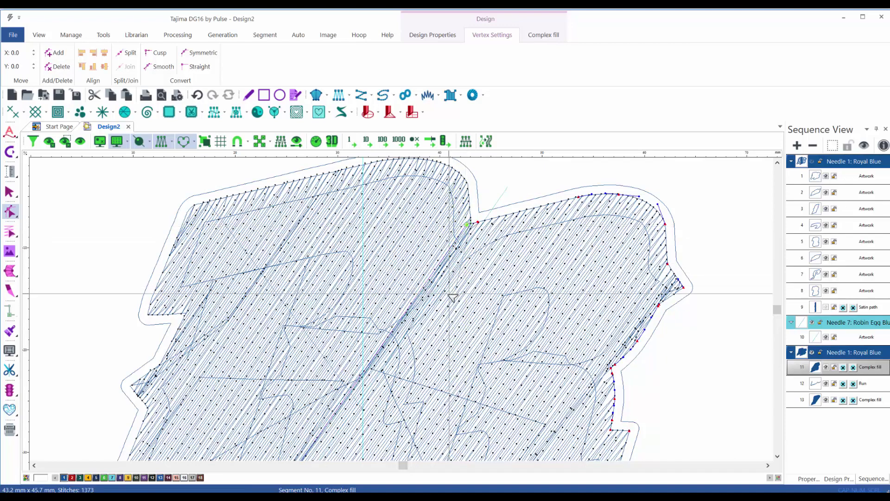
click(452, 320)
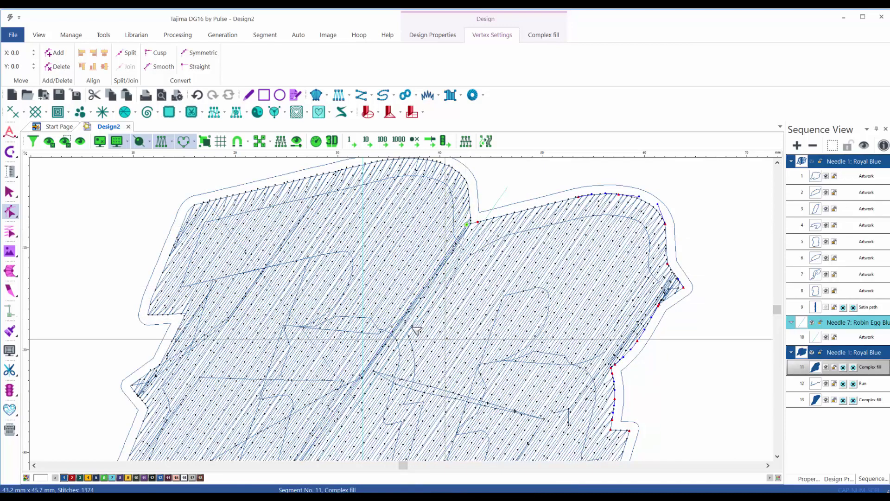
Add a vertex on the right fill beside the lower notch and shift its corner vertex slightly up and left into the left fill.
drag(392, 359, 472, 227)
drag(452, 307, 493, 236)
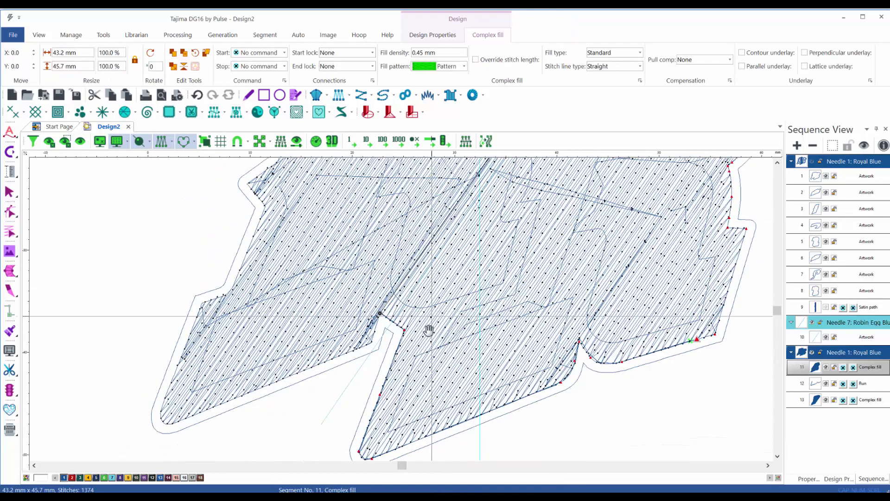
key(r)
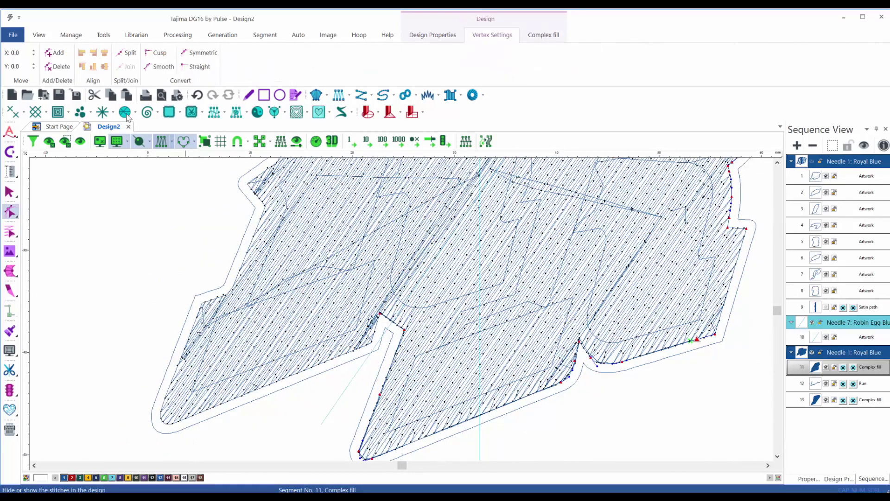
click(57, 53)
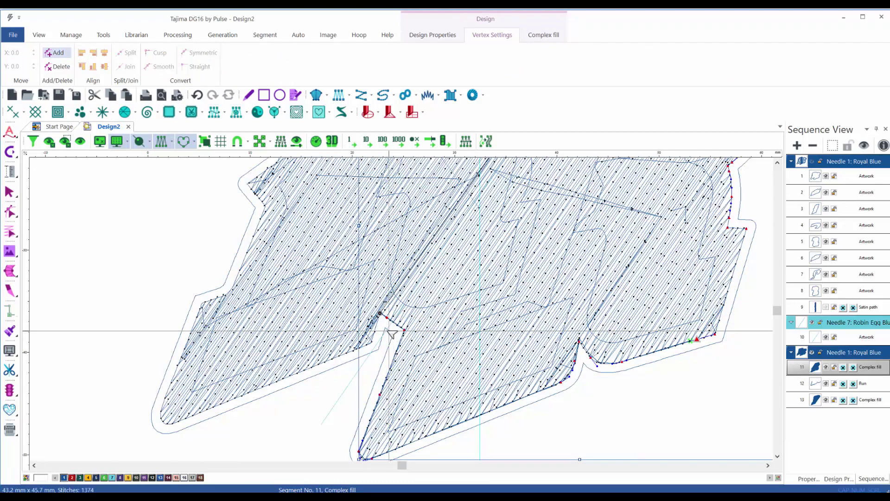
click(380, 314)
click(377, 310)
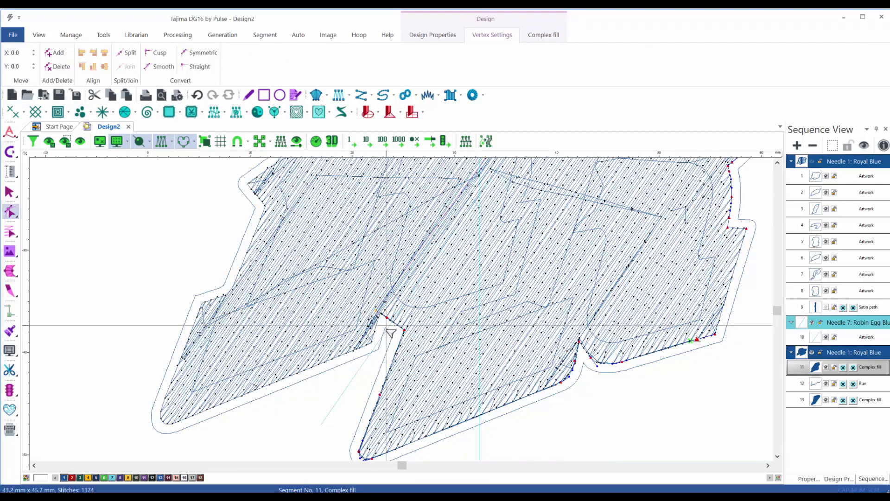
Regenerate the stitches of the reshaped right complex fill and deselect it.
key(g)
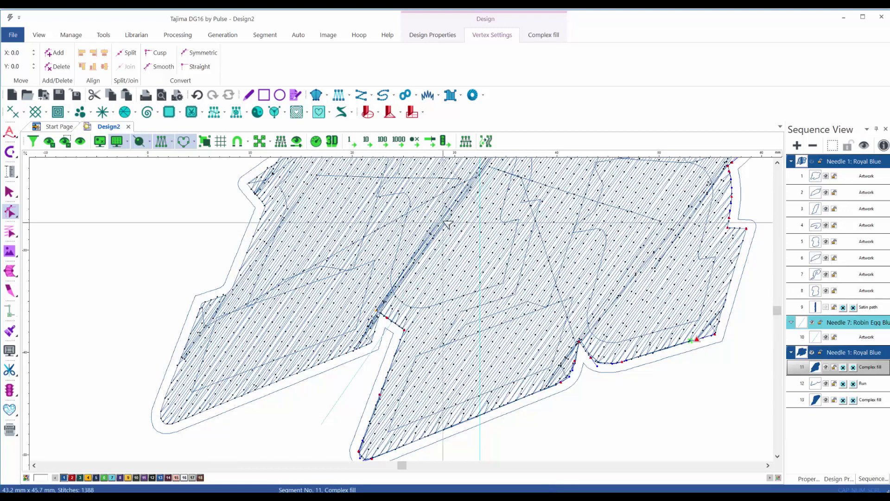
scroll(401, 290, down, 3)
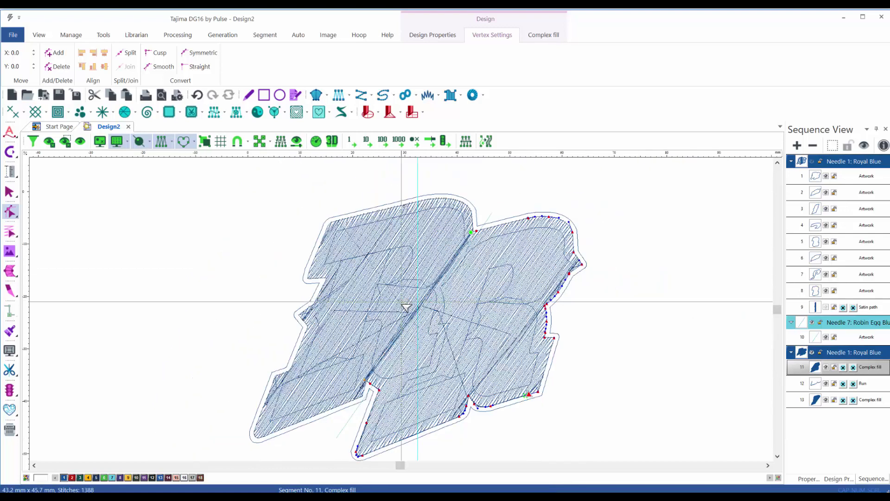
key(Escape)
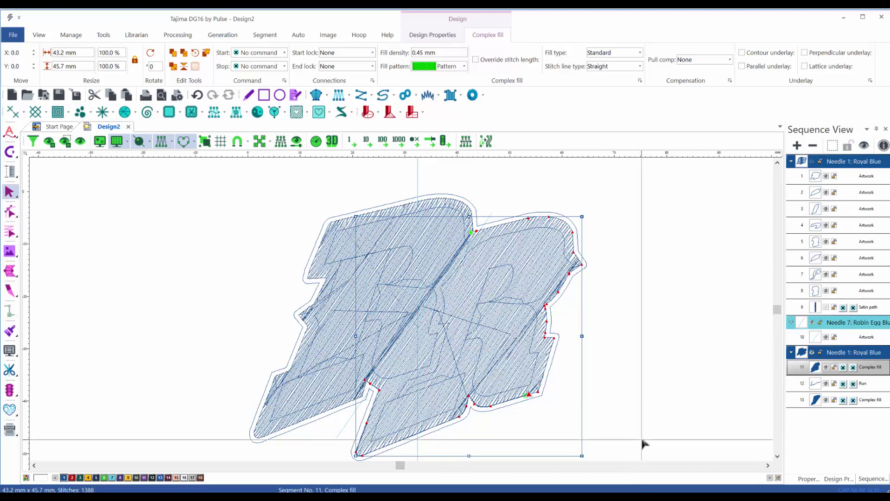
click(639, 443)
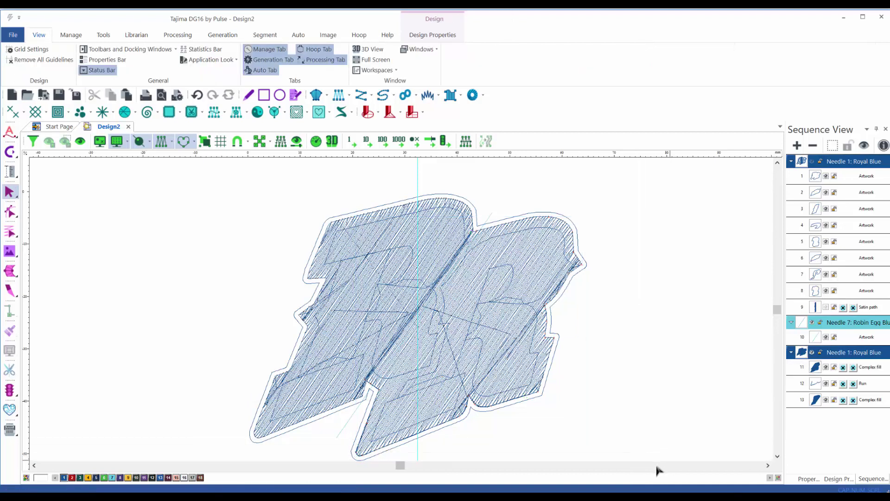
Hide the artwork outlines and turn the vertical satin strip's visibility back on.
key(o)
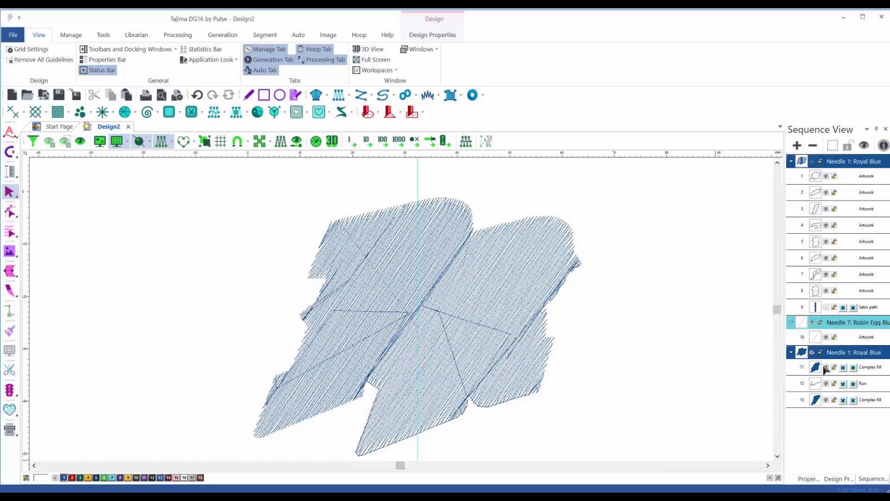
click(825, 306)
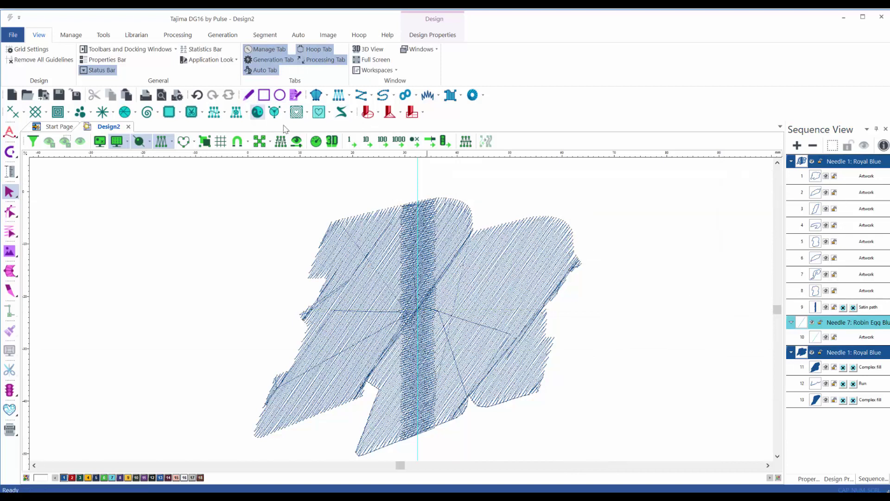
Review the sewing order in the slow-redraw simulation, from the satin strip through the right and left fills, and close the simulation.
click(316, 142)
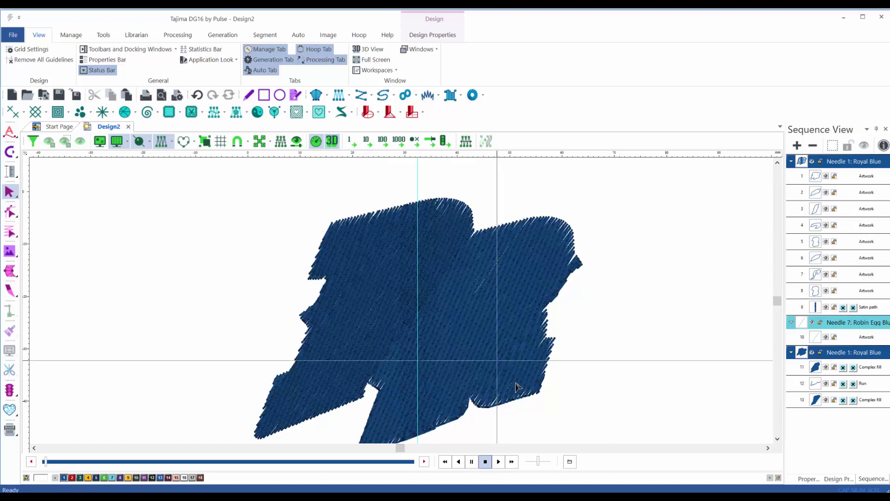
scroll(522, 363, down, 1)
drag(553, 385, 559, 337)
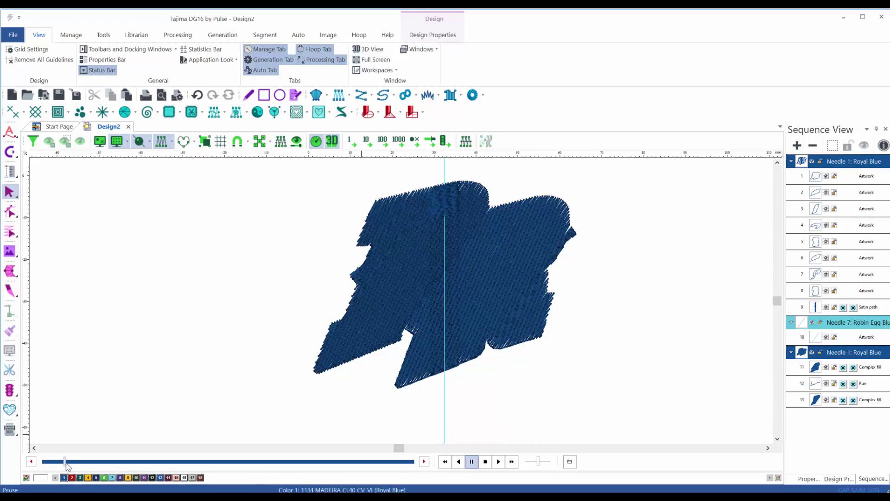
click(122, 461)
click(45, 462)
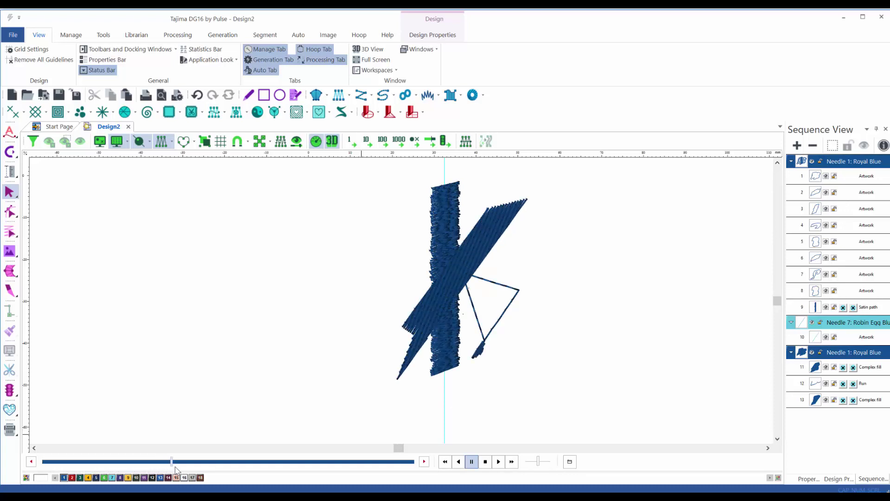
drag(187, 468, 282, 472)
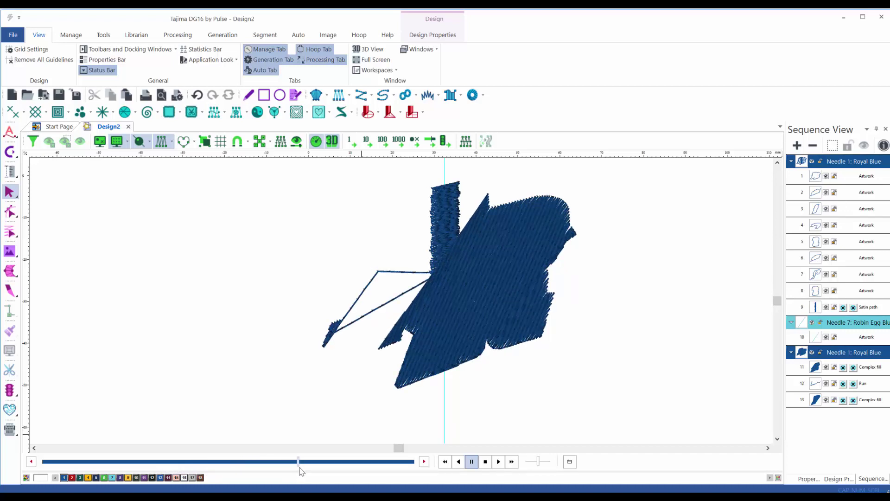
drag(310, 471, 411, 463)
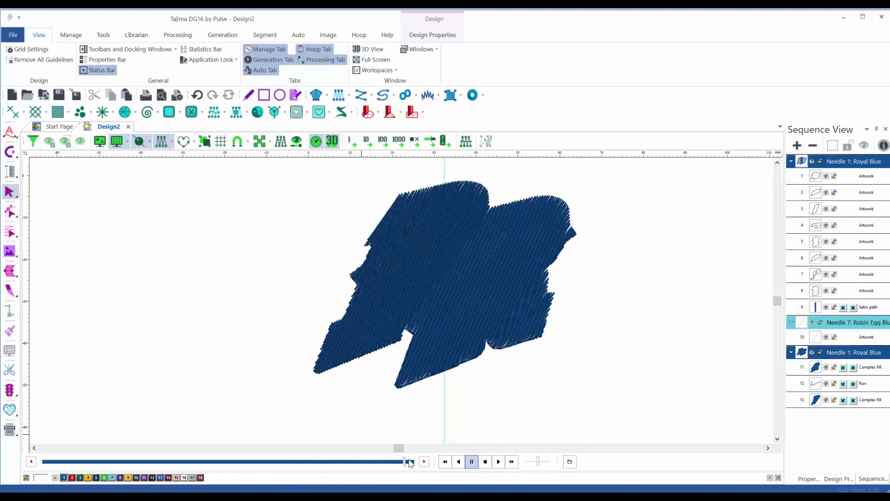
click(317, 144)
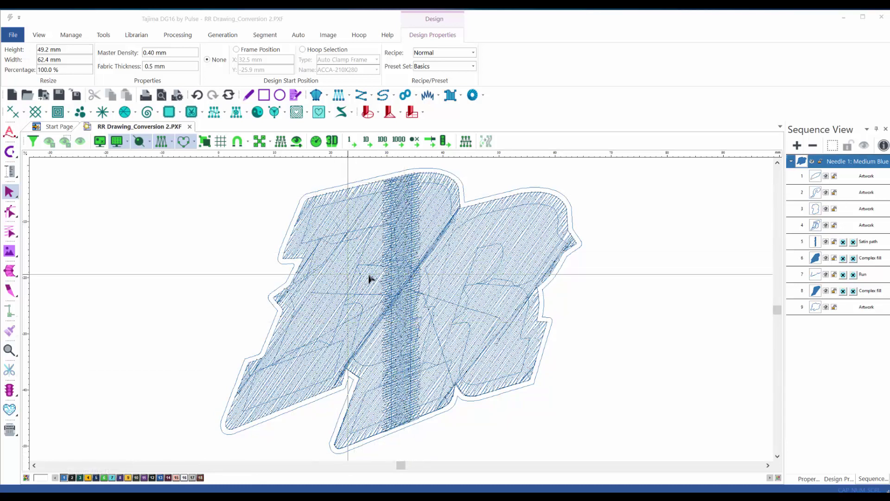
Change the thread colour of needle 1 to Dandelion from the Madeira thread chart.
right_click(66, 481)
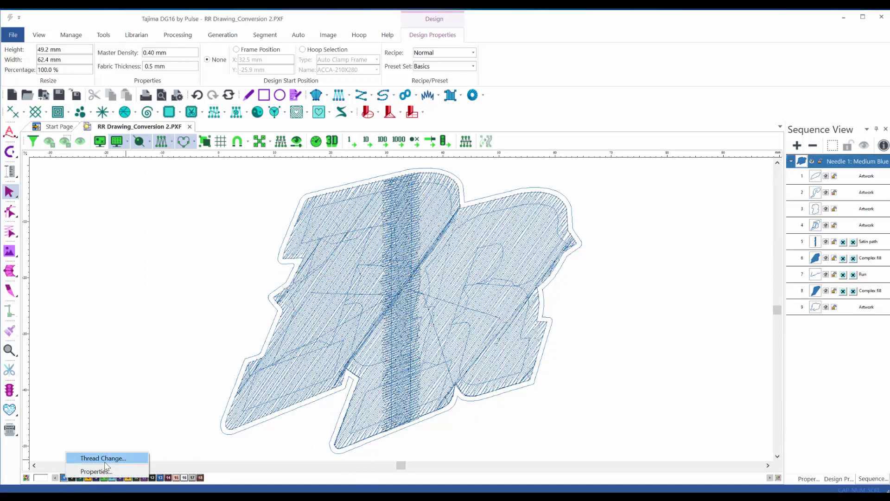
click(106, 459)
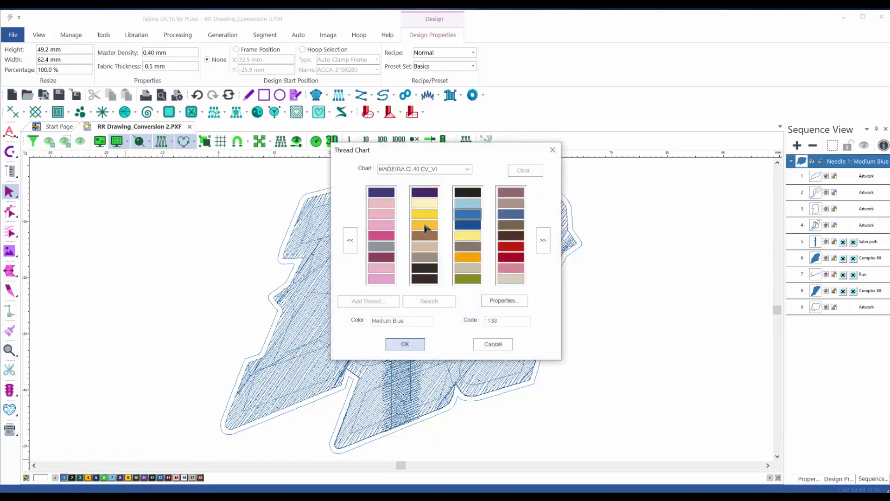
click(406, 345)
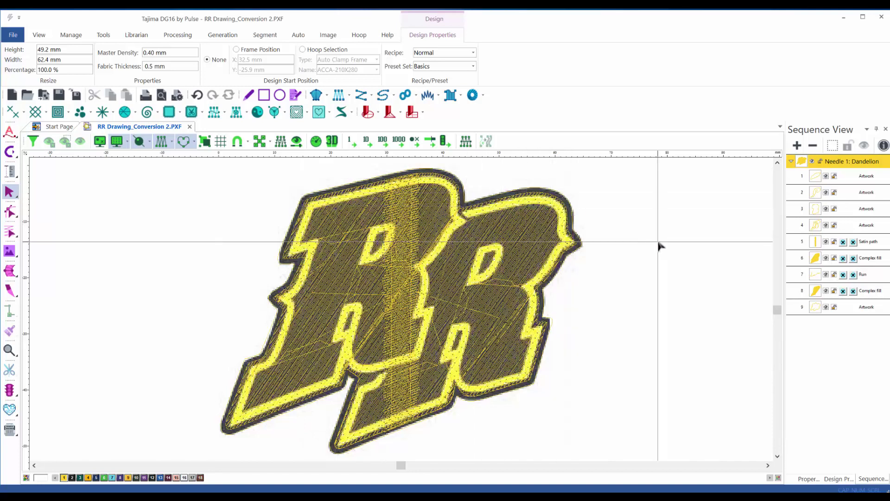
Hide the background image and assign the outer outline artwork, segment 9, to needle 2, Jet Black.
key(i)
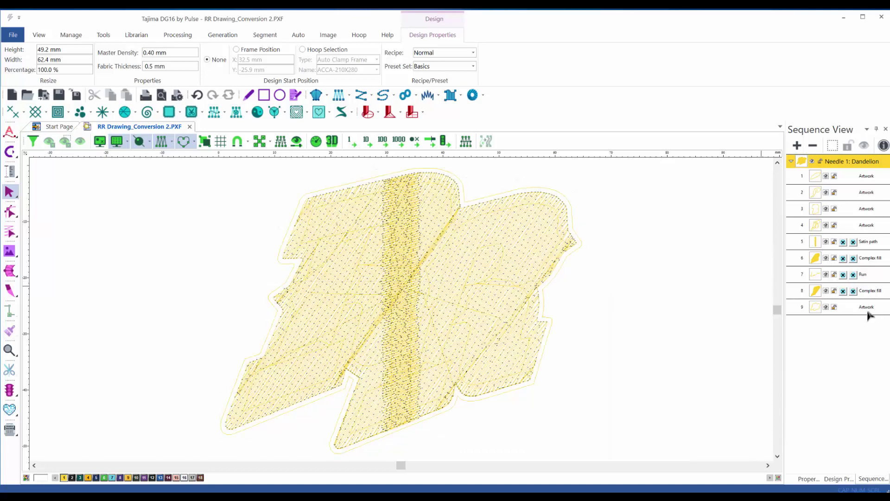
click(868, 308)
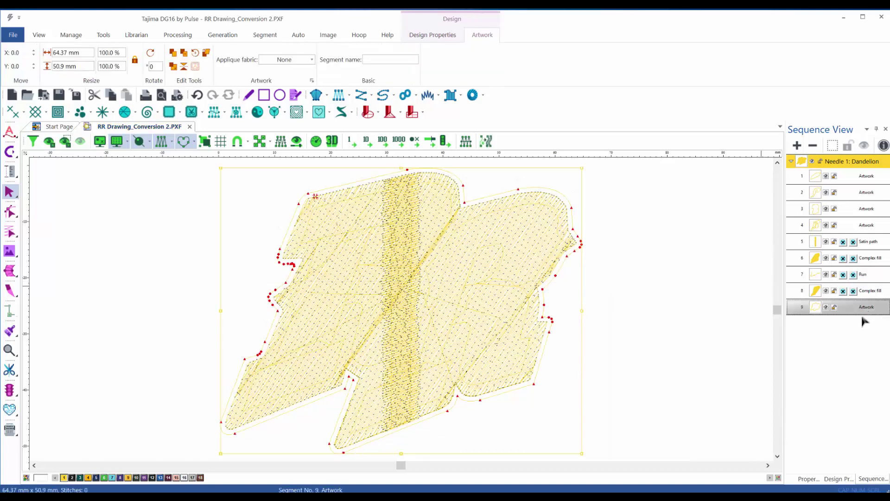
click(71, 478)
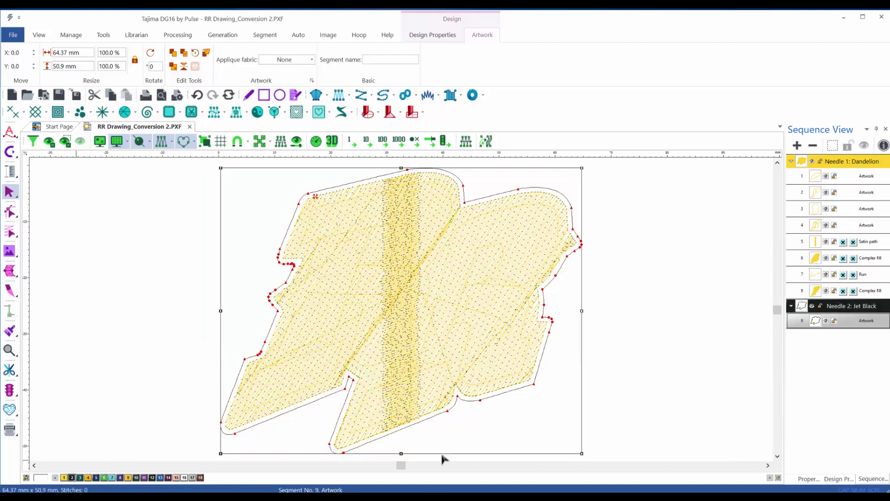
Convert the outer outline artwork to a Steil border and set its steil inset to 90%.
right_click(426, 96)
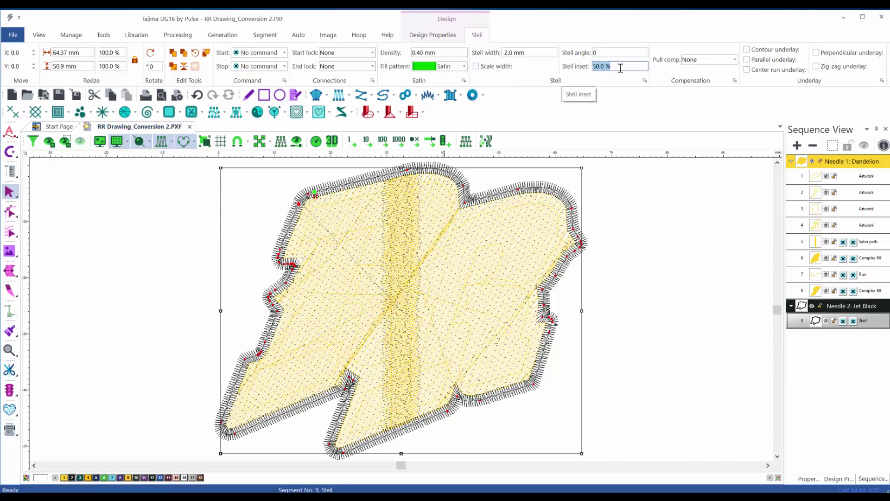
key(Return)
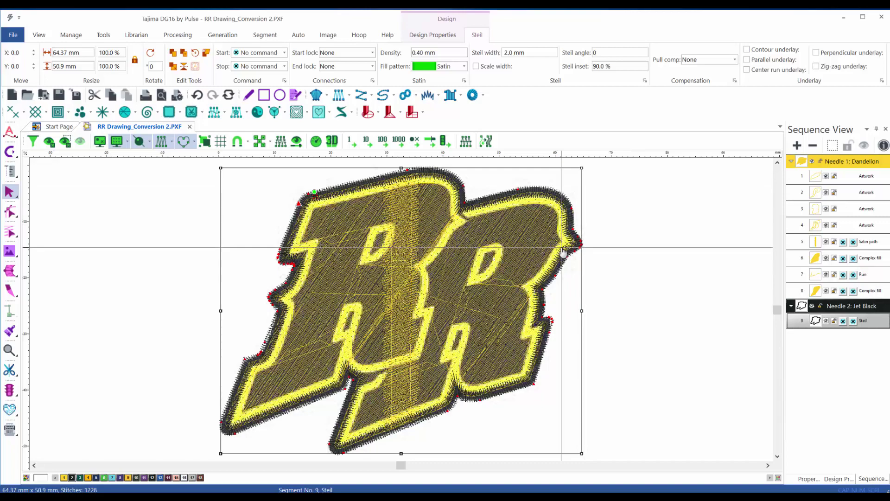
scroll(310, 212, up, 2)
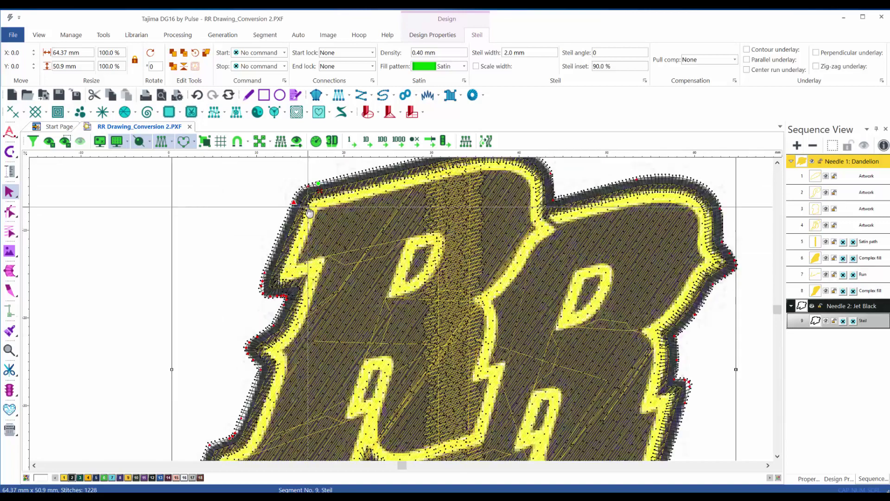
scroll(308, 232, down, 2)
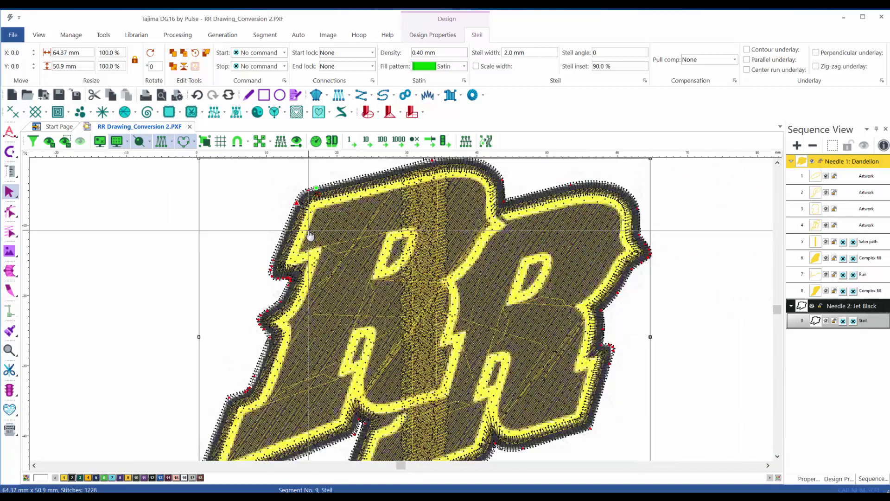
With the background image and stitches hidden, add a vertex on each side of the border's sharp notch beneath the second R.
key(i)
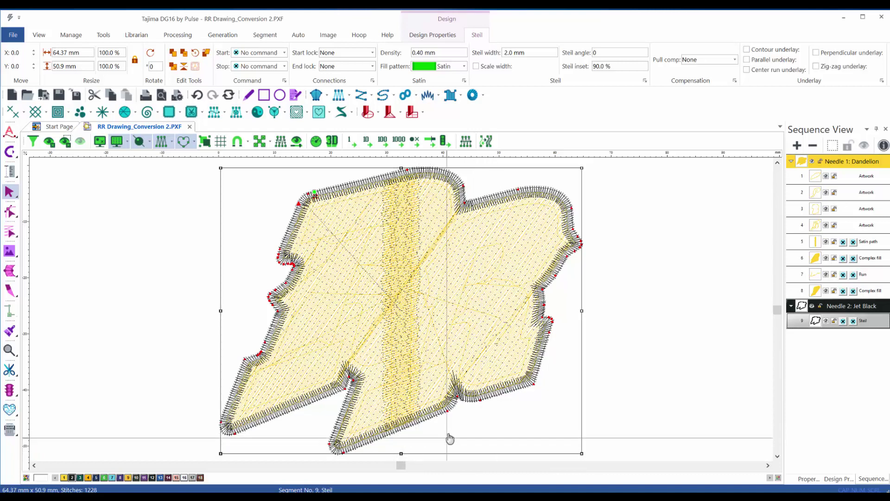
scroll(453, 430, up, 2)
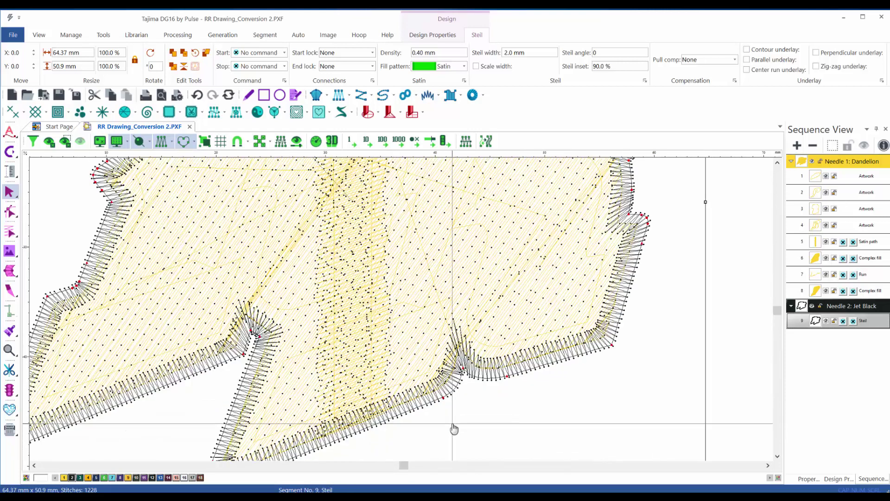
scroll(454, 429, up, 1)
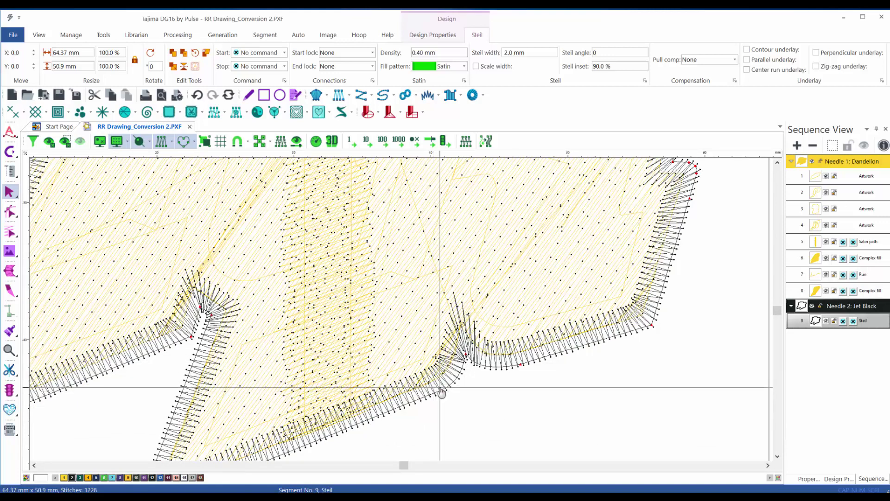
key(space)
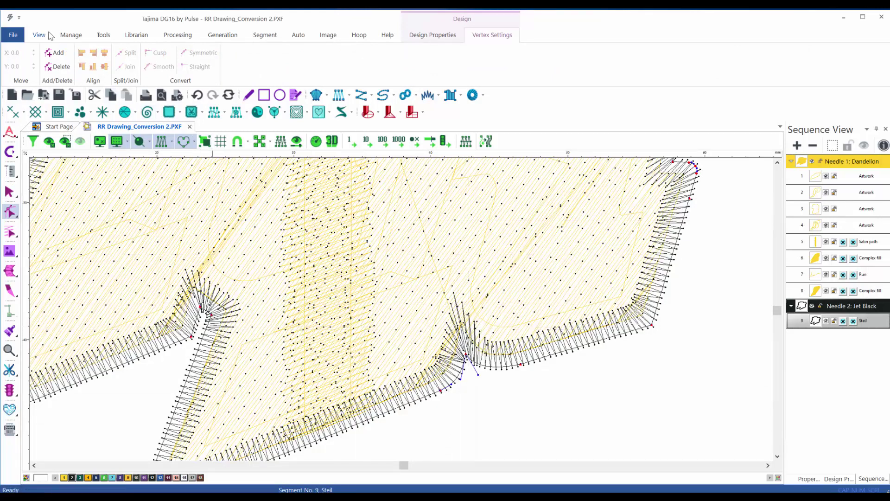
click(52, 53)
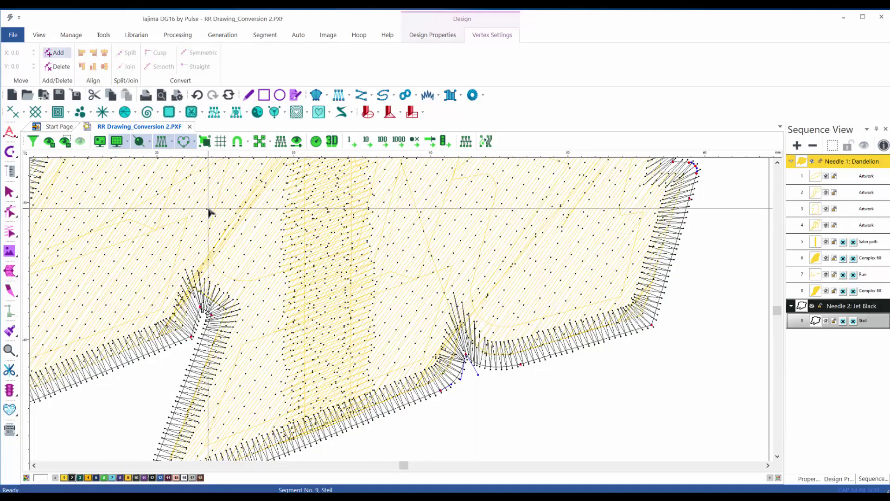
key(s)
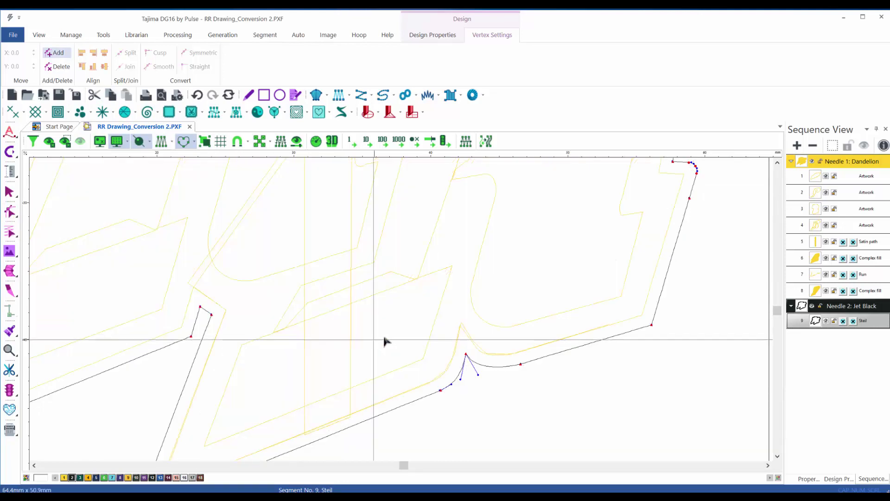
click(460, 373)
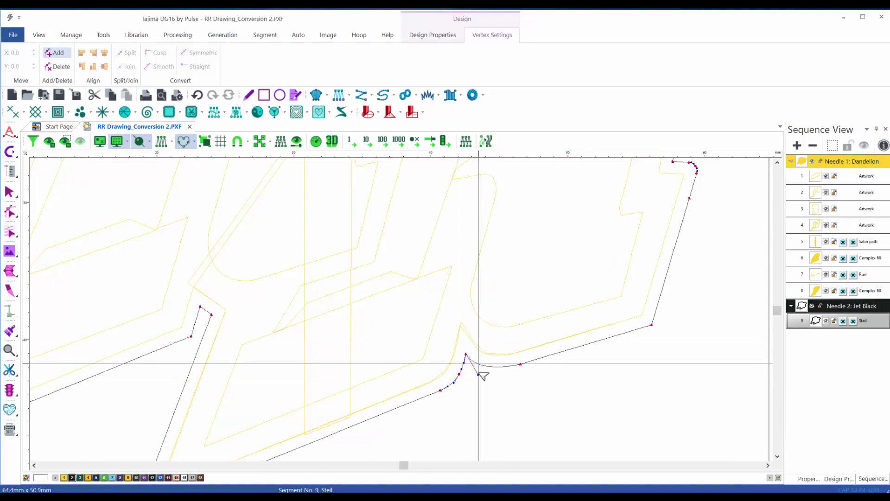
click(480, 365)
key(Escape)
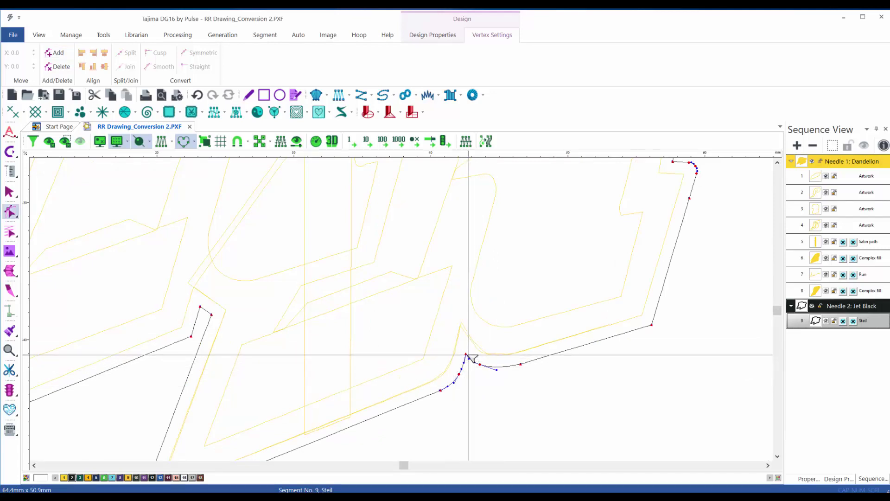
Convert the notch's peak vertex to symmetric, adjust its curve, and show the stitches again.
click(466, 355)
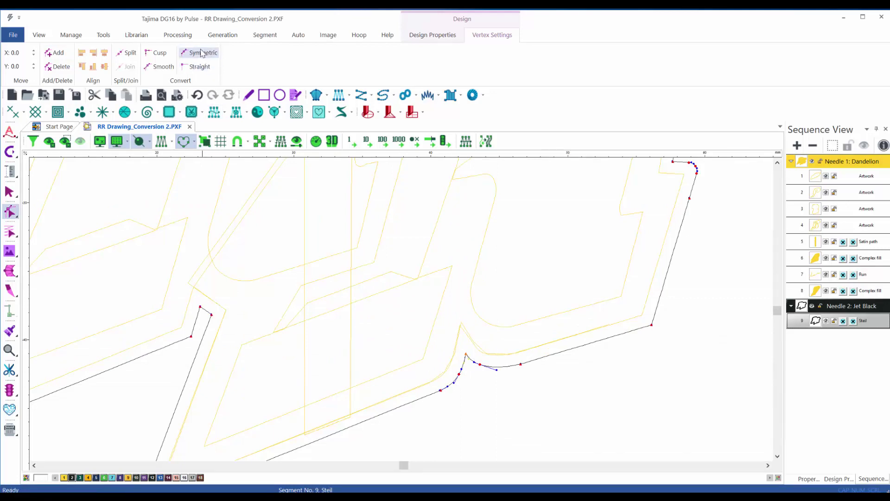
click(200, 54)
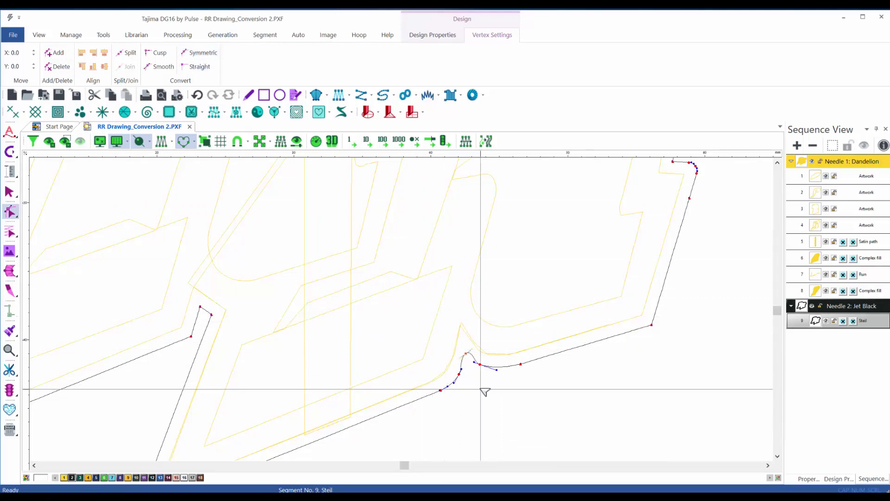
scroll(483, 392, up, 3)
drag(461, 293, 454, 303)
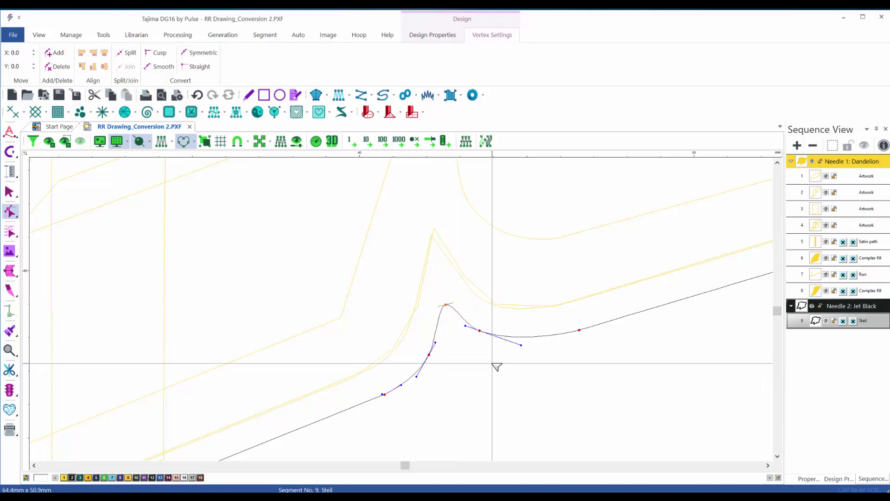
scroll(496, 367, down, 2)
scroll(495, 366, down, 2)
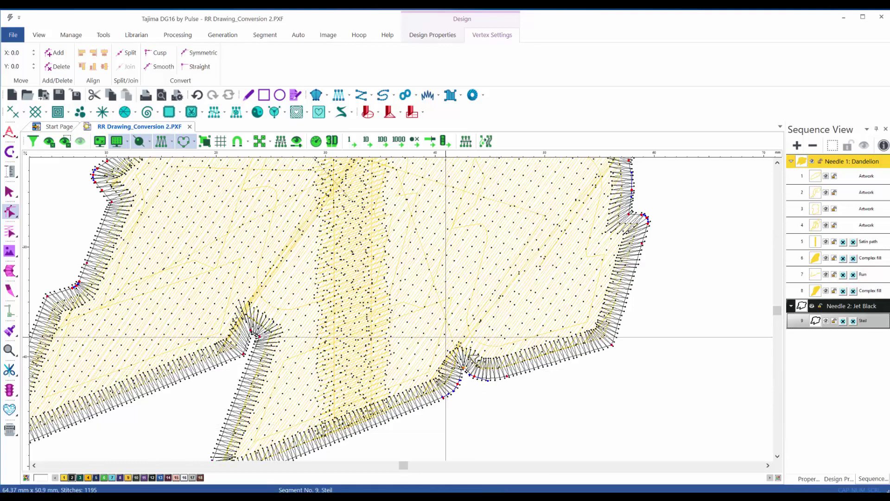
Move the notch's peak vertex slightly upward to refine the border stitches, and finish vertex editing.
scroll(485, 382, up, 3)
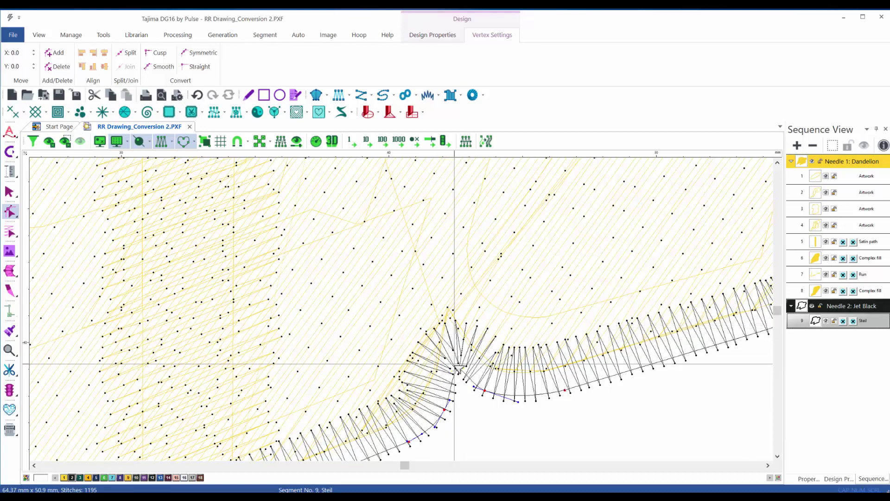
drag(456, 369, 456, 365)
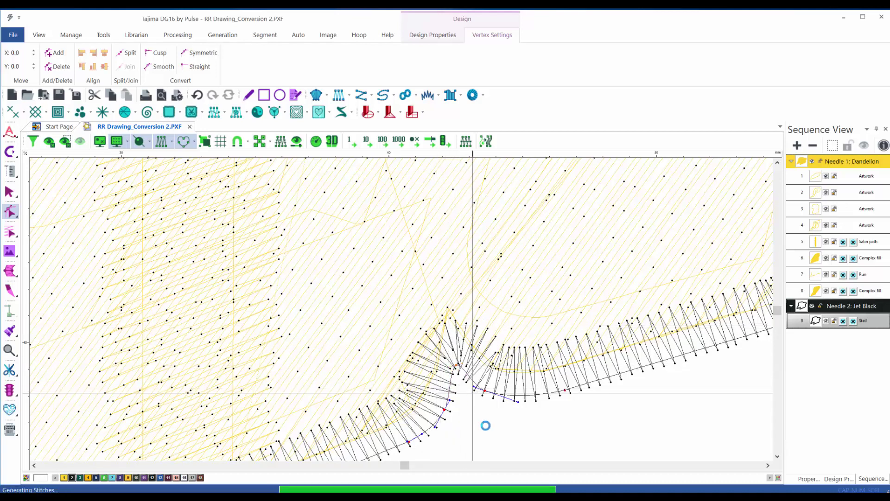
scroll(480, 364, down, 3)
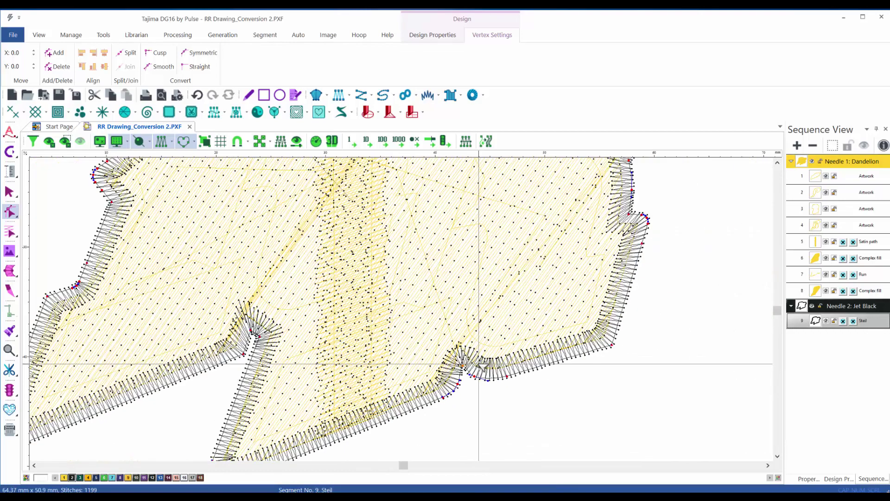
scroll(478, 364, down, 2)
click(671, 355)
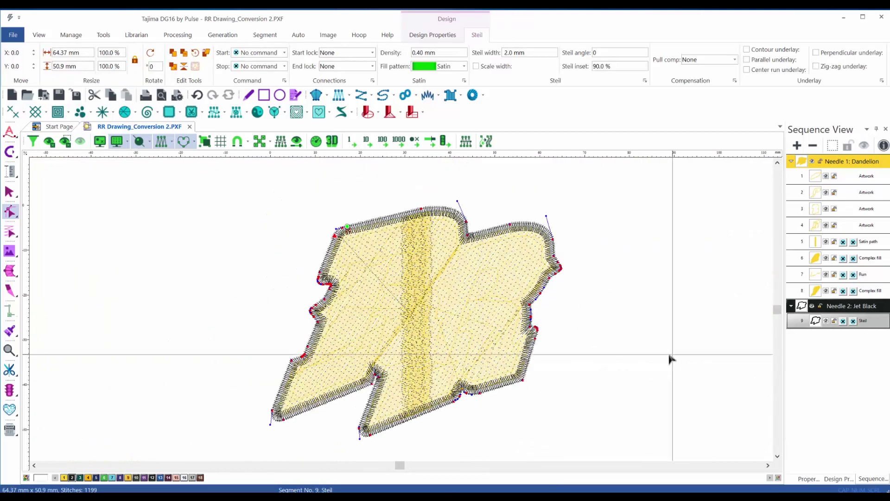
key(Escape)
key(Escape)
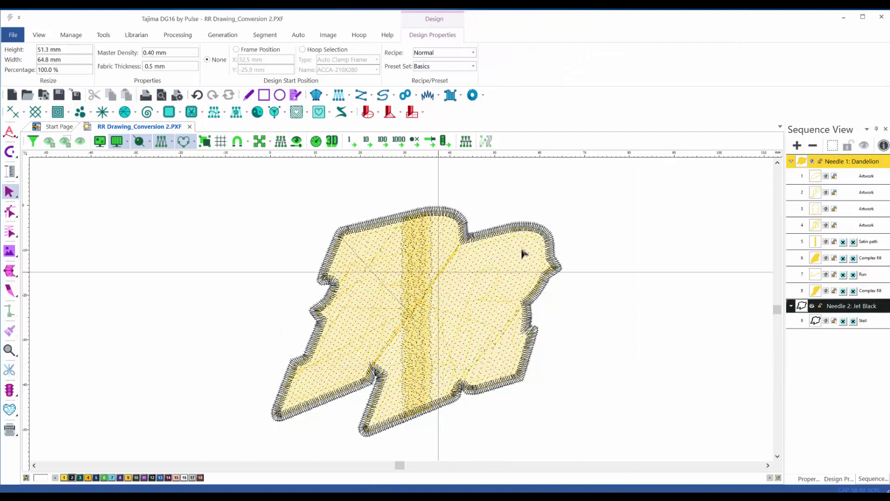
Add a Line end lock and a Basic start lock to the black Steil border.
click(865, 321)
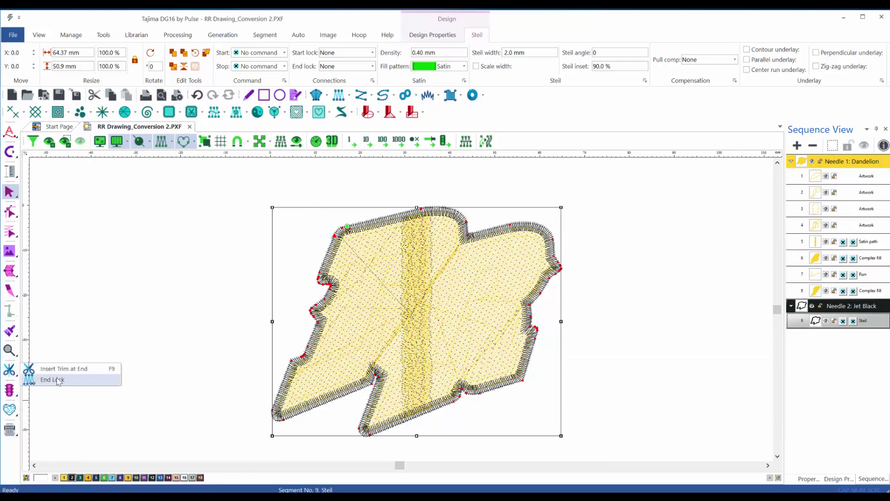
click(64, 379)
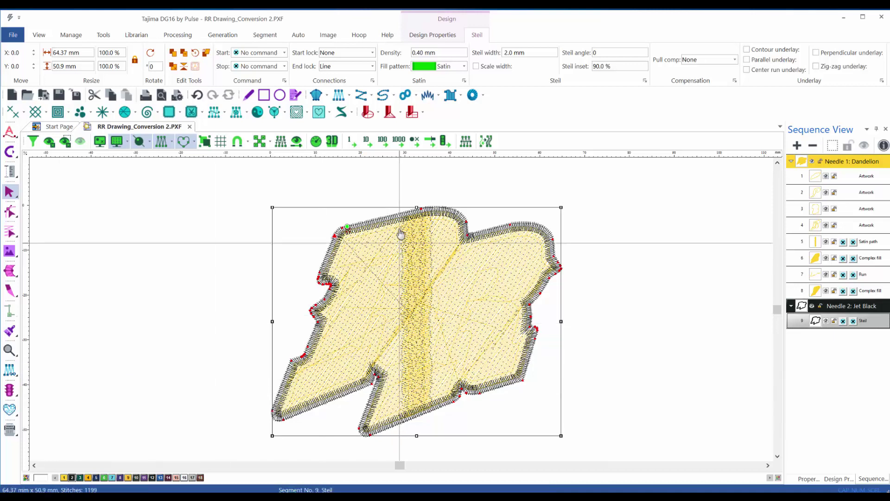
click(372, 53)
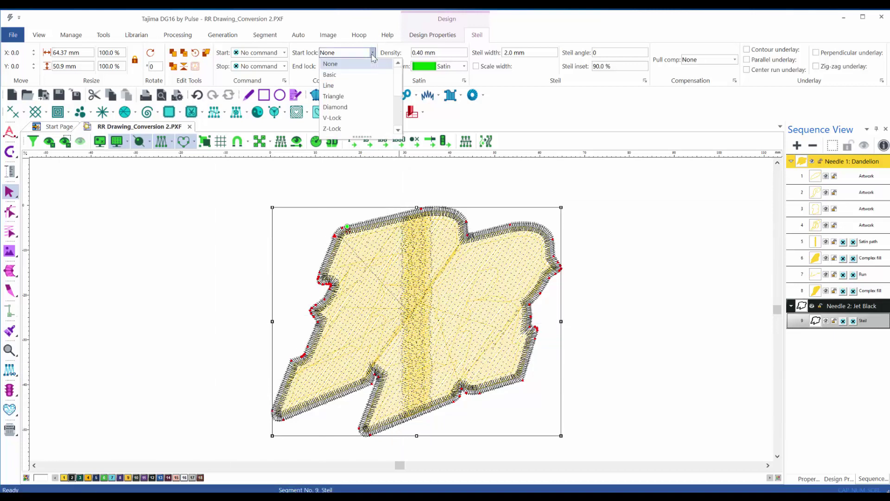
click(358, 75)
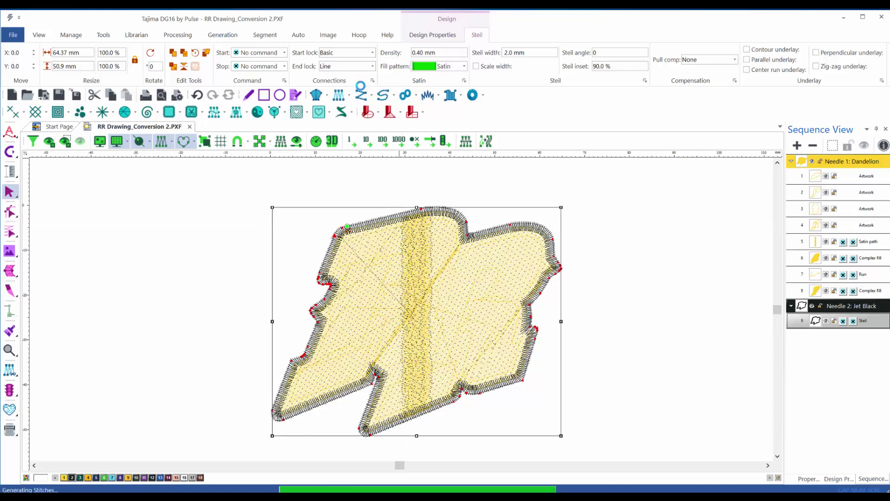
click(608, 209)
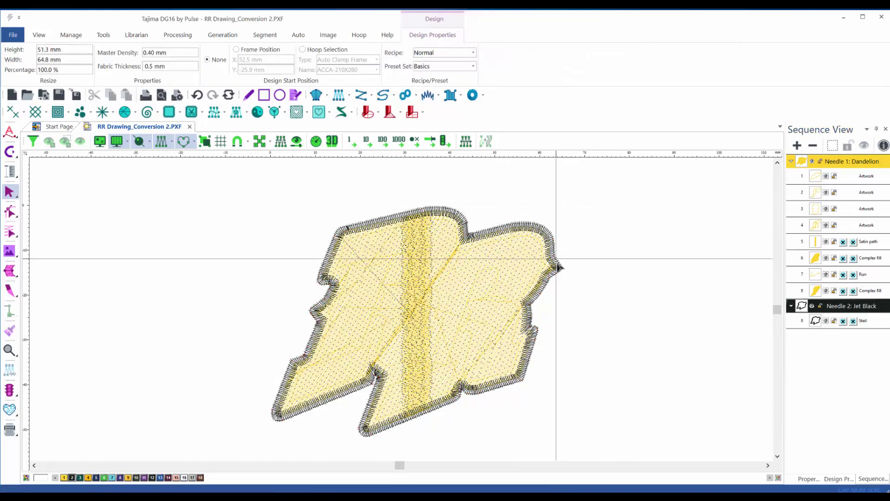
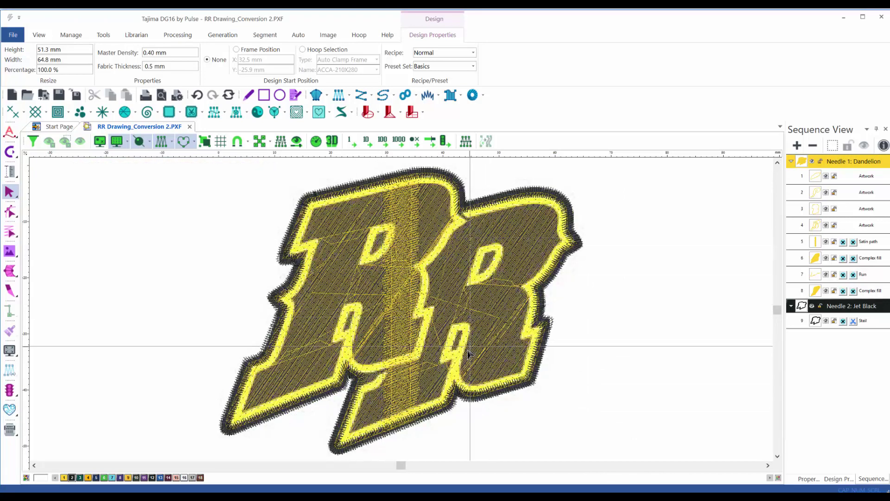
Hide all segments of needle 1 and needle 2, leaving only the background logo image displayed.
click(811, 162)
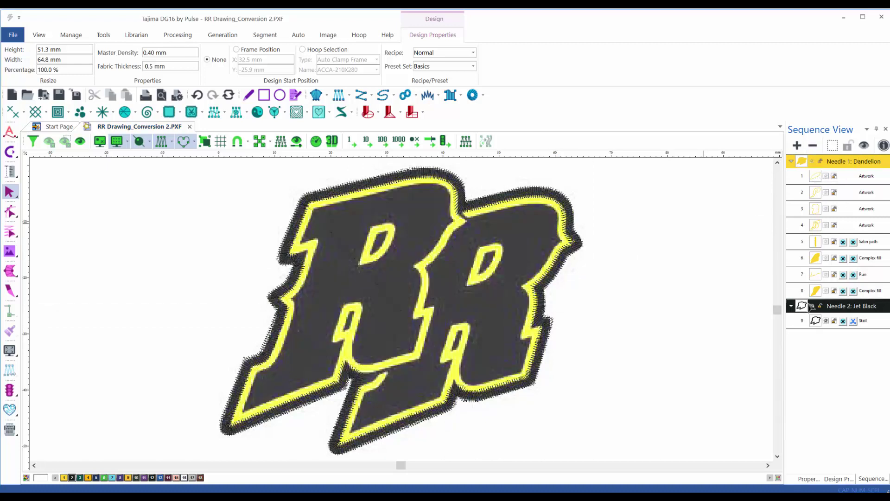
click(811, 306)
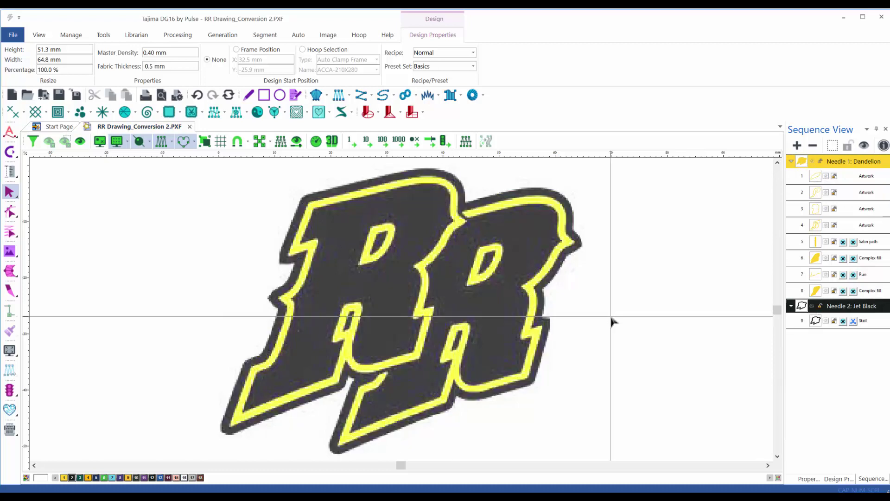
Trace the first R's upper inner counter as a closed curved artwork shape, about 3.74 mm wide and 3.97 mm high.
key(z)
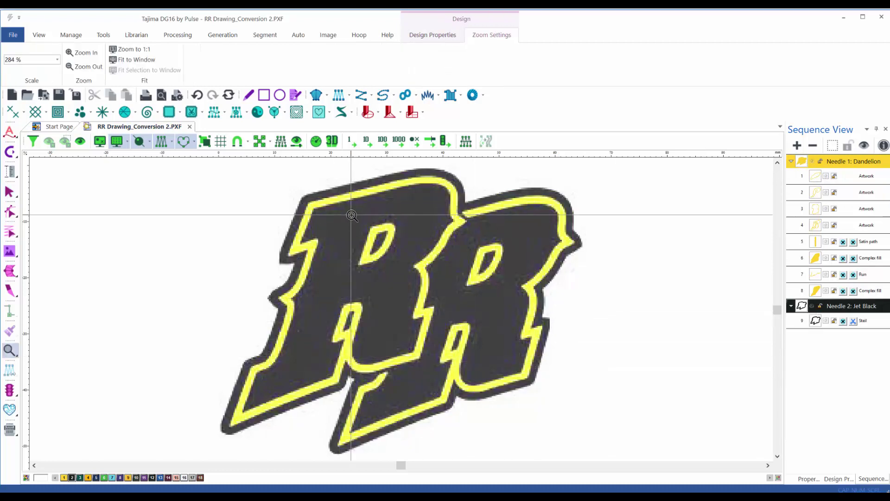
drag(351, 215, 441, 278)
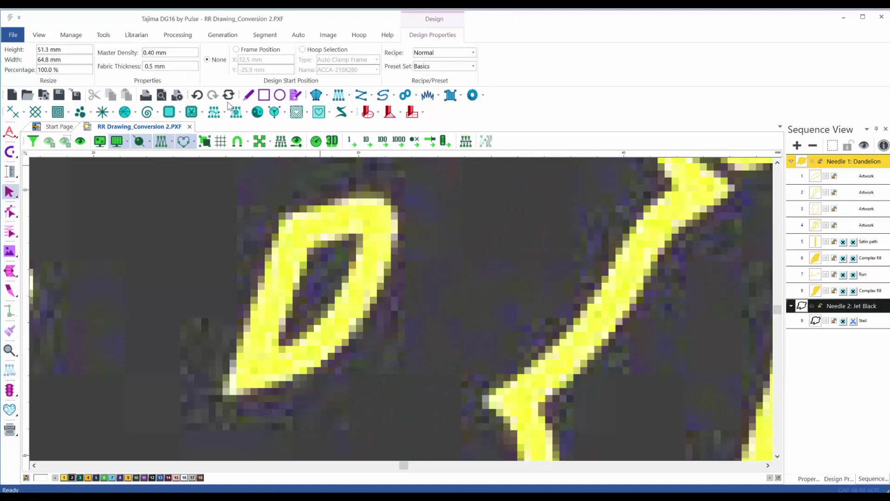
click(270, 338)
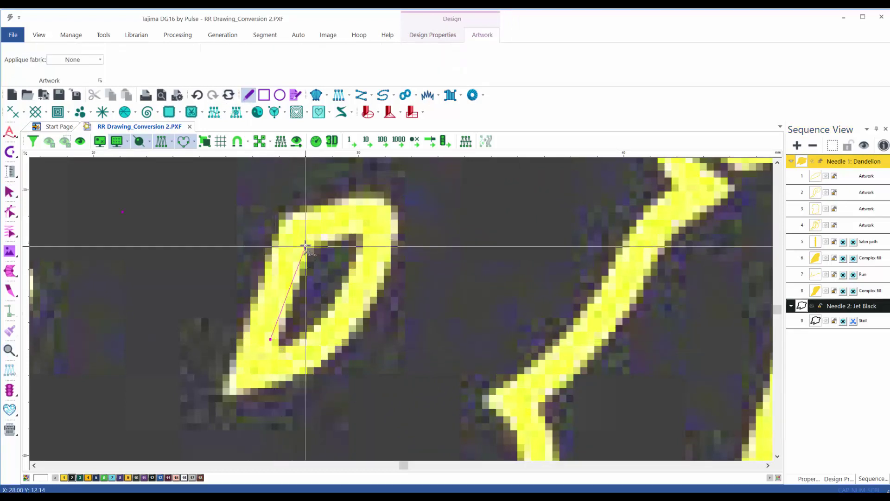
click(305, 244)
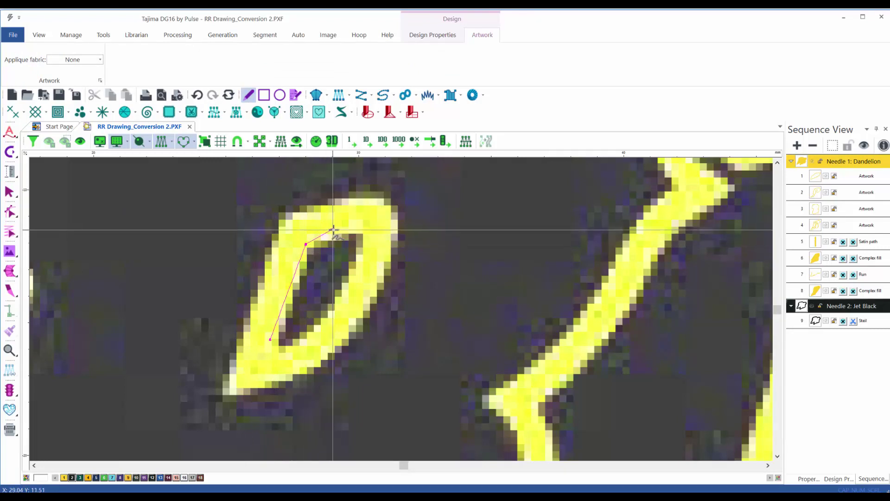
click(331, 233)
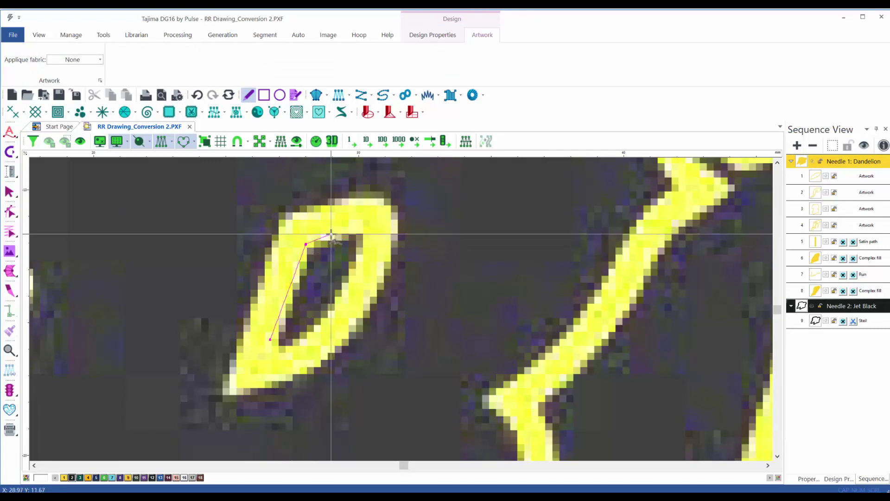
click(369, 234)
click(366, 253)
click(354, 283)
click(343, 301)
click(334, 314)
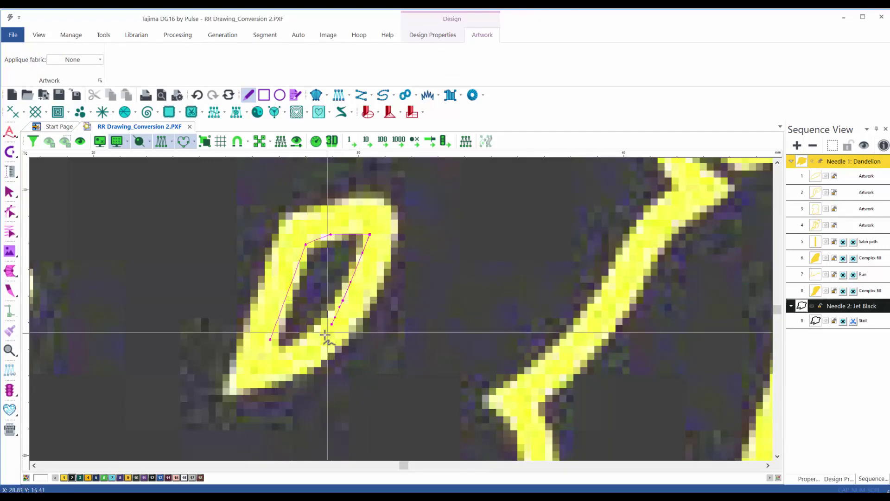
click(317, 329)
click(305, 339)
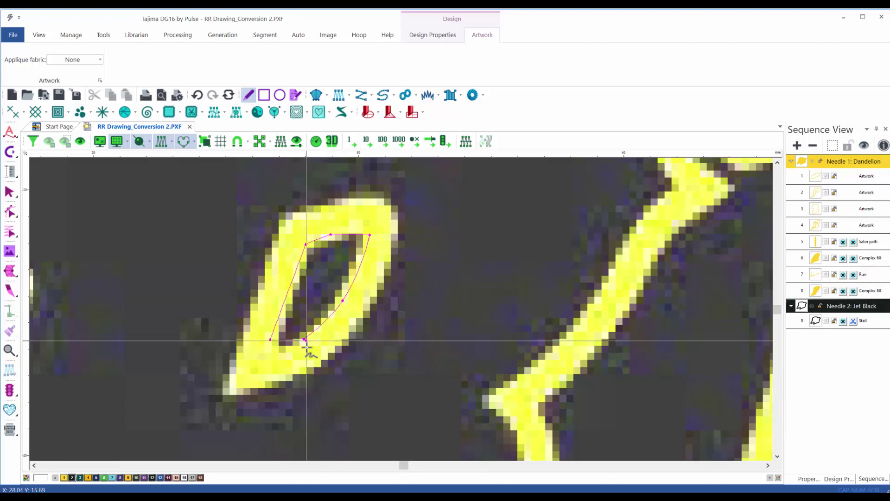
key(Return)
Trace the first R's lower slot as a four-point artwork shape, about 2.86 mm wide and 3.5 mm high.
scroll(312, 360, down, 5)
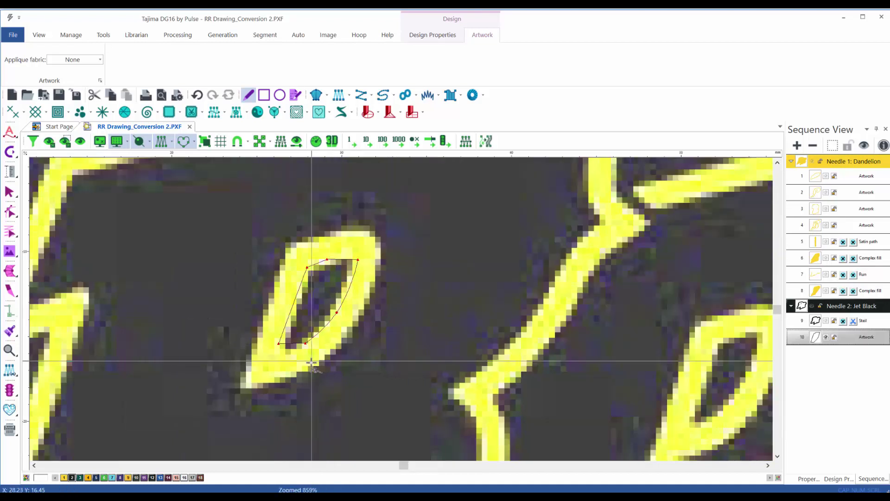
scroll(329, 325, down, 3)
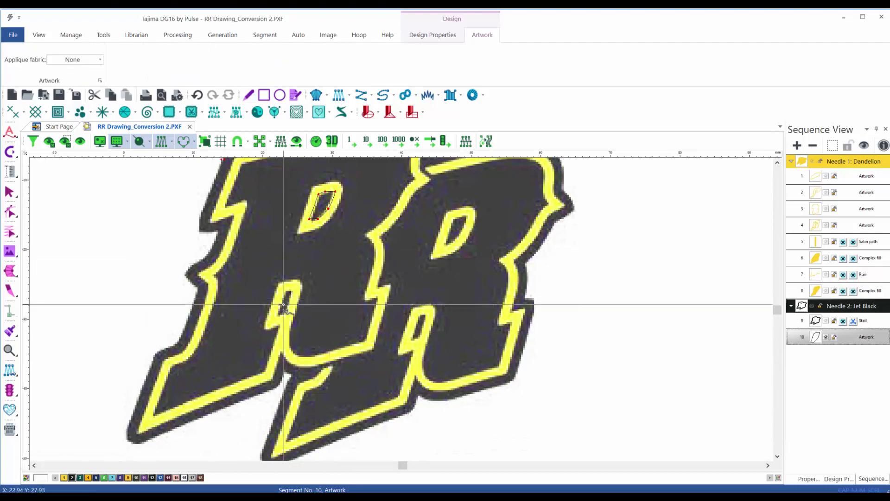
scroll(284, 302, up, 10)
scroll(288, 305, up, 1)
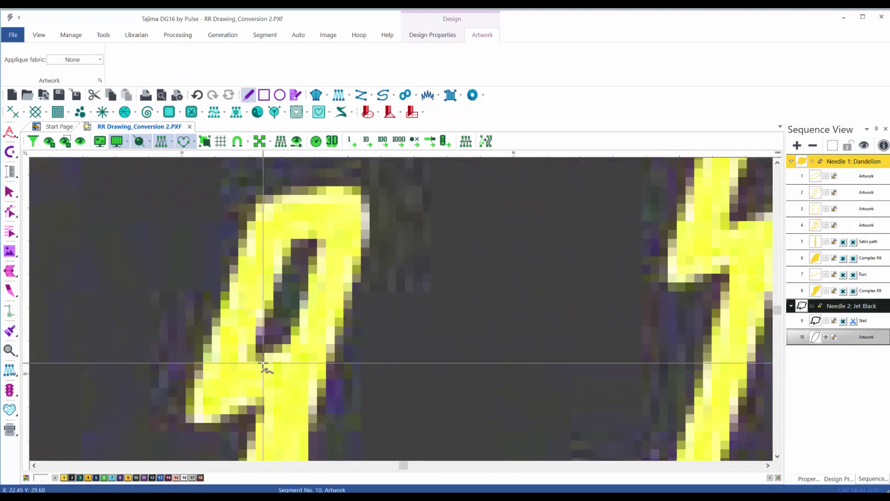
click(240, 355)
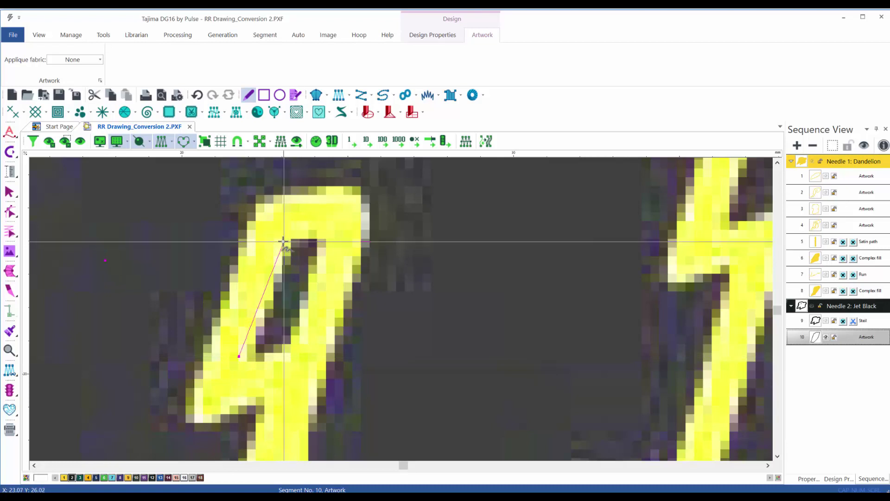
click(333, 241)
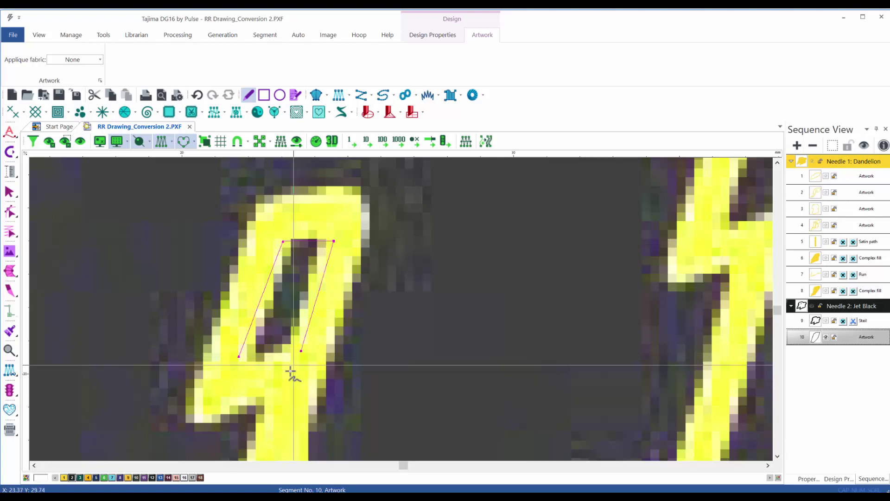
click(293, 357)
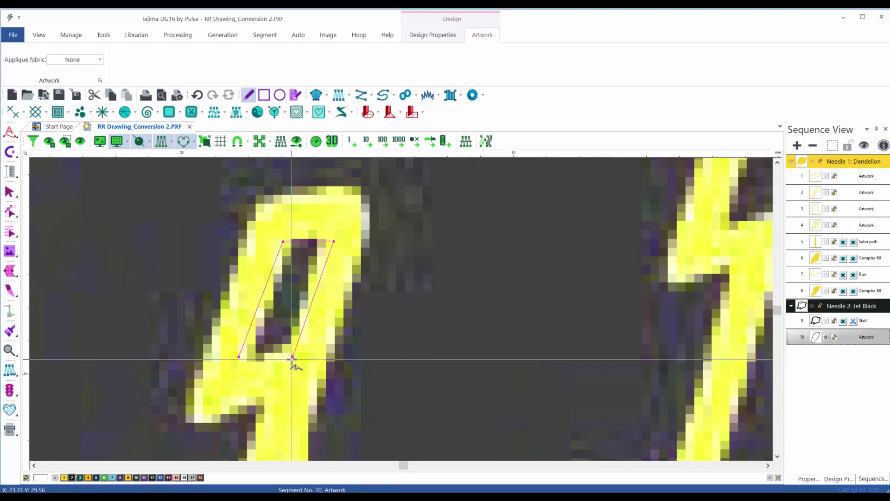
key(Return)
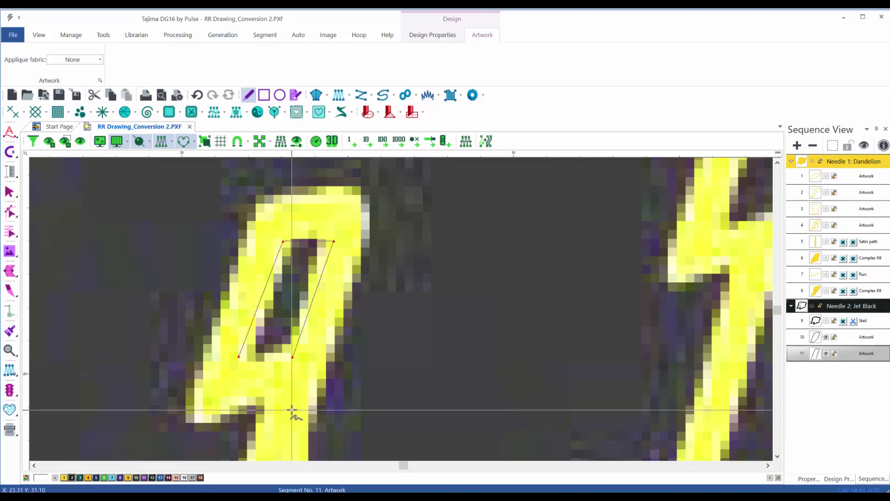
key(Escape)
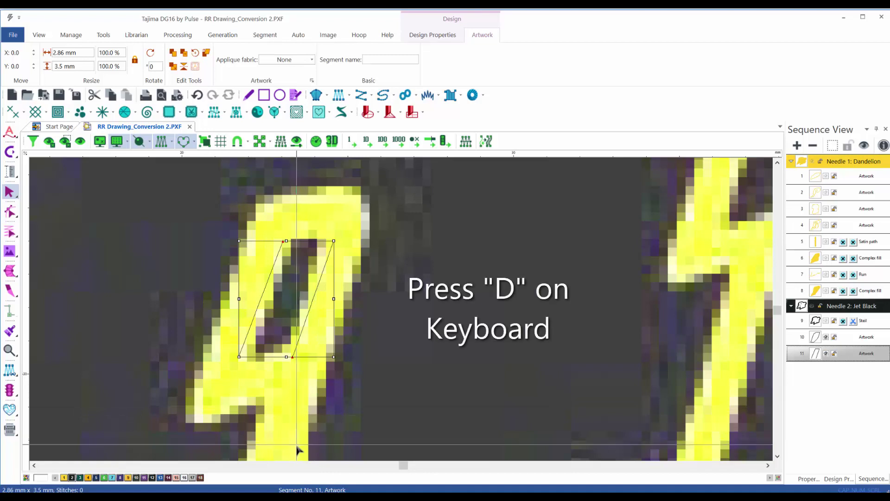
Convert the lower slot artwork to a satin path, splitting it across its bottom and top edges.
key(d)
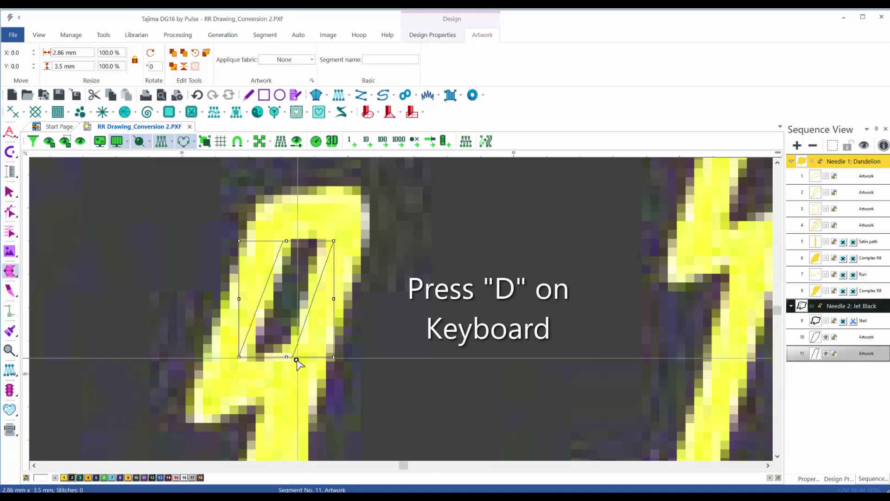
drag(293, 358, 224, 366)
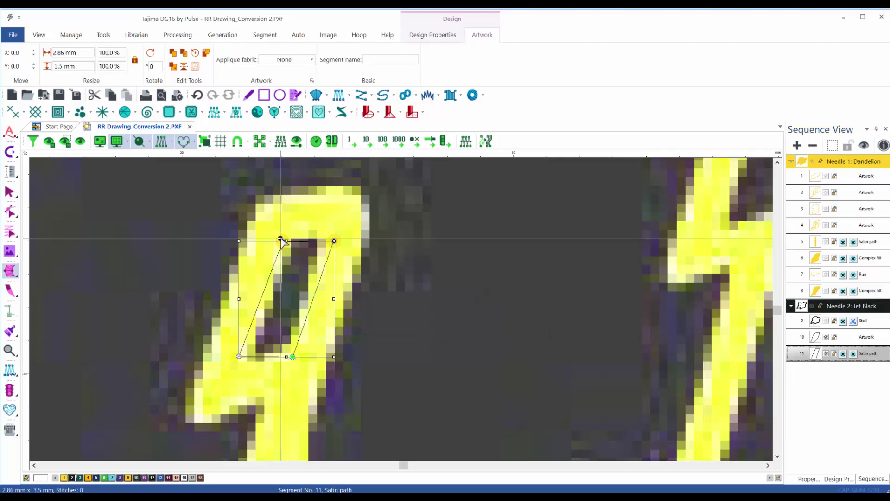
key(Return)
Convert the upper counter artwork to a satin path, splitting it across its bottom and top edges.
scroll(379, 320, down, 5)
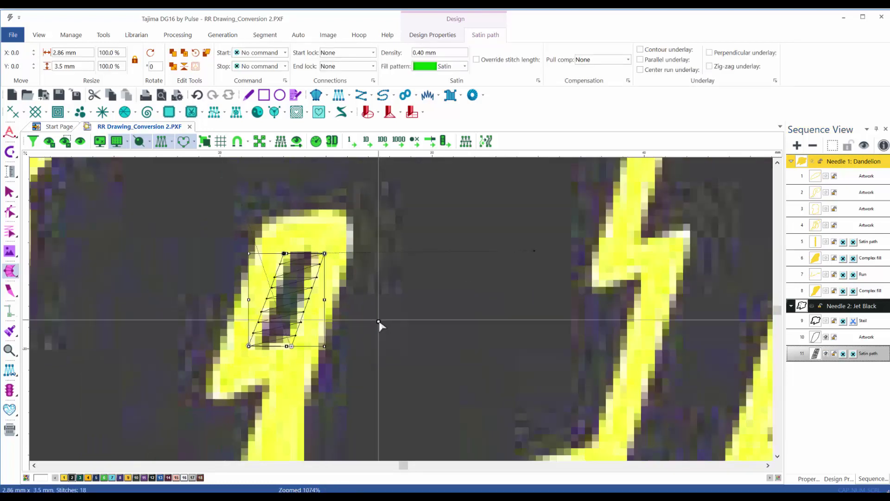
drag(379, 225, 373, 367)
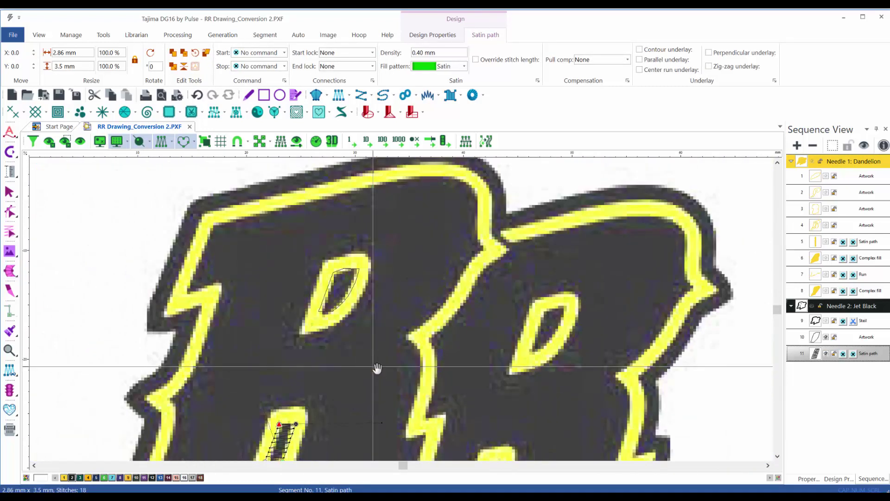
scroll(344, 292, up, 4)
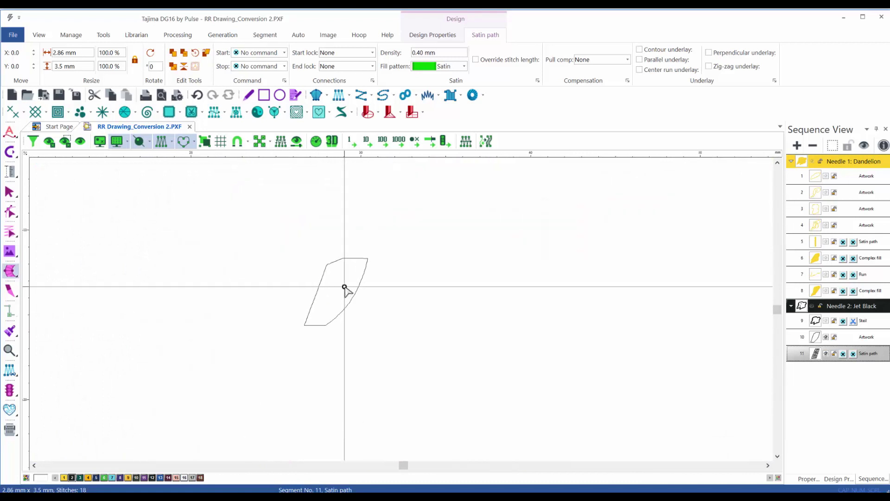
click(289, 347)
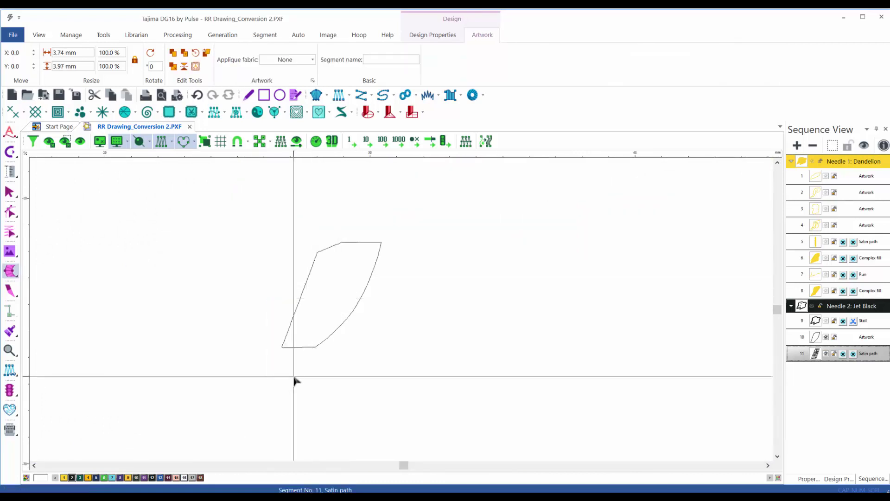
drag(316, 346, 281, 350)
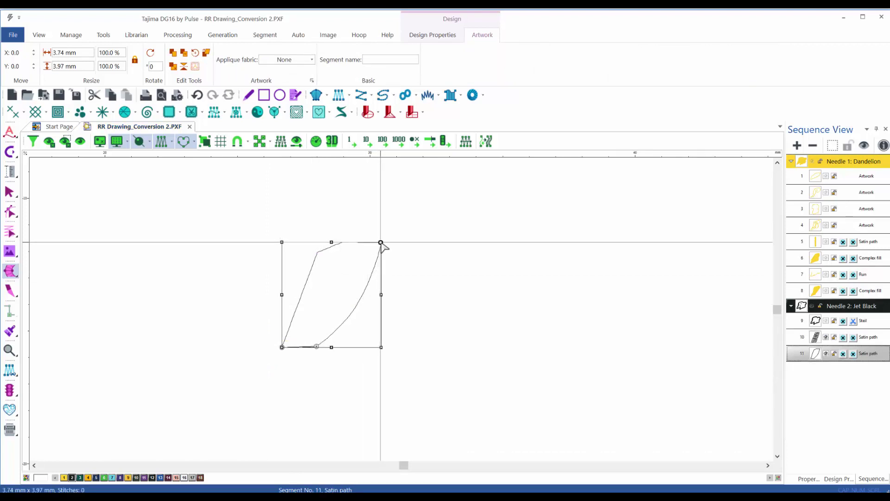
mouse_move(381, 242)
mouse_down()
mouse_move(333, 242)
mouse_move(343, 233)
mouse_up()
key(Return)
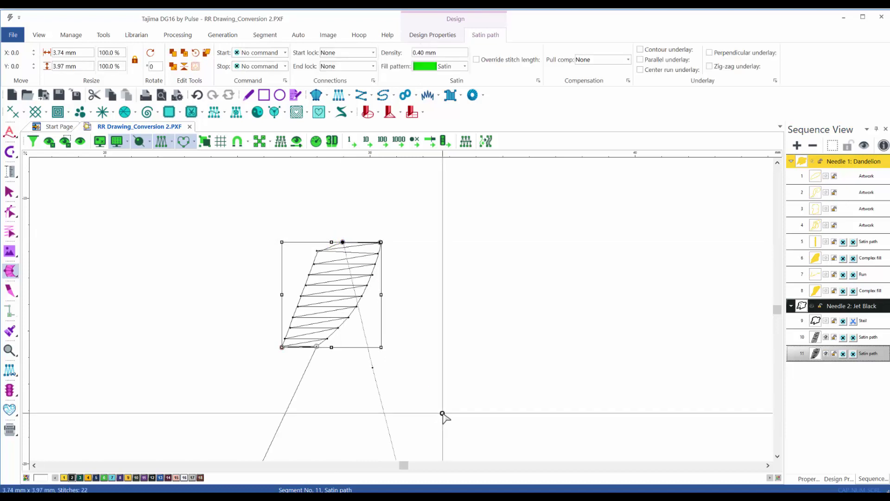
scroll(443, 411, down, 1)
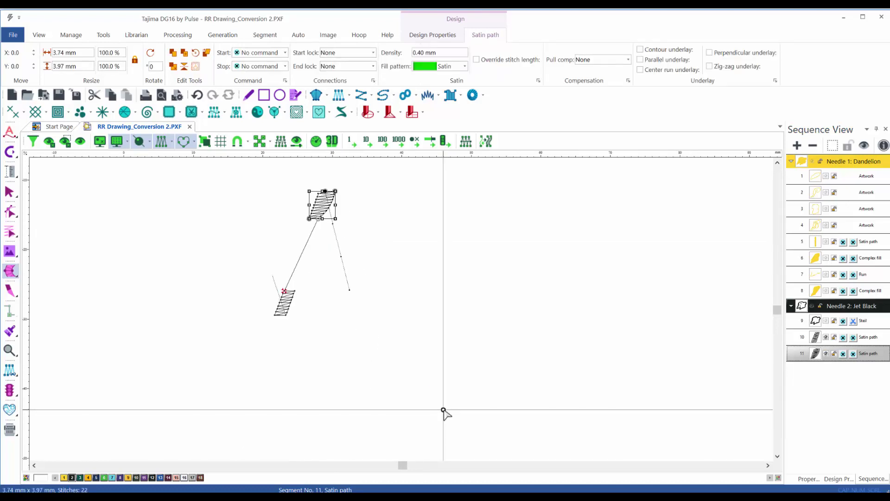
key(Escape)
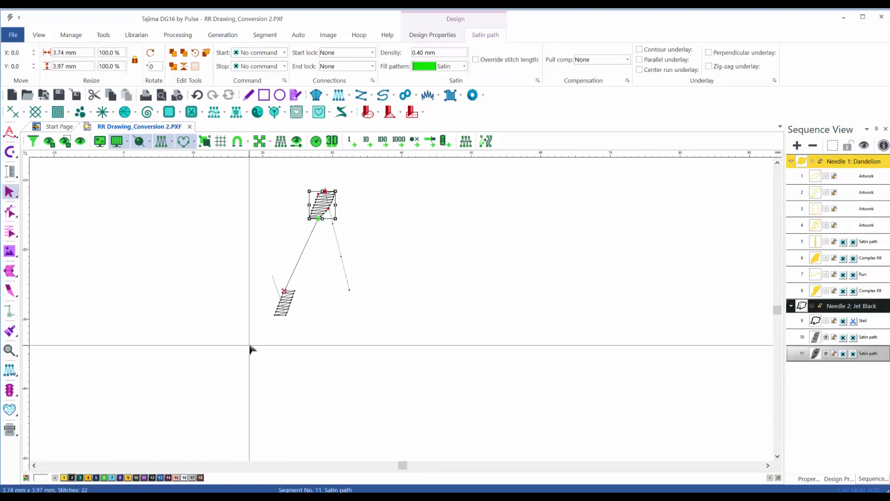
Set both black satin paths to a density of 0.36 mm with perpendicular underlay.
drag(248, 344, 356, 174)
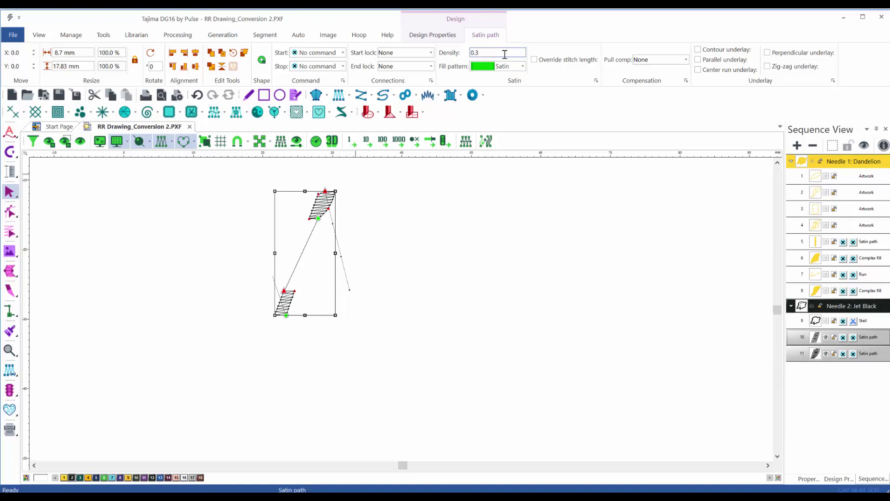
key(Return)
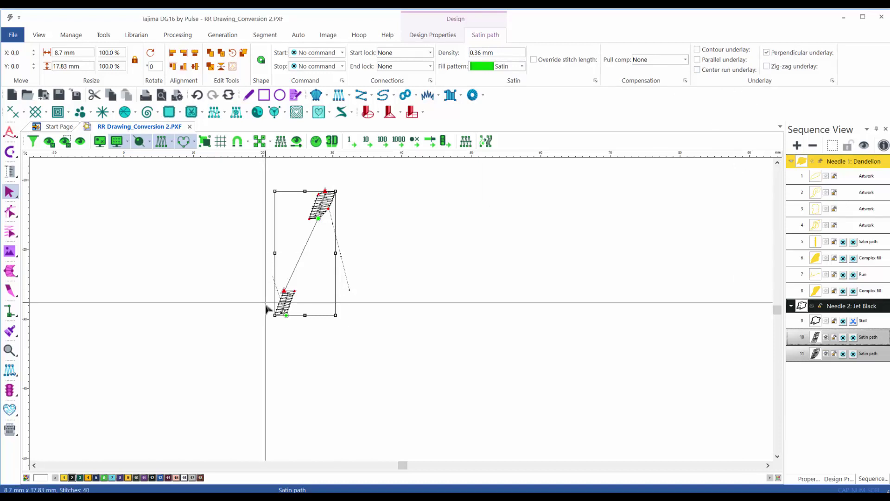
click(342, 54)
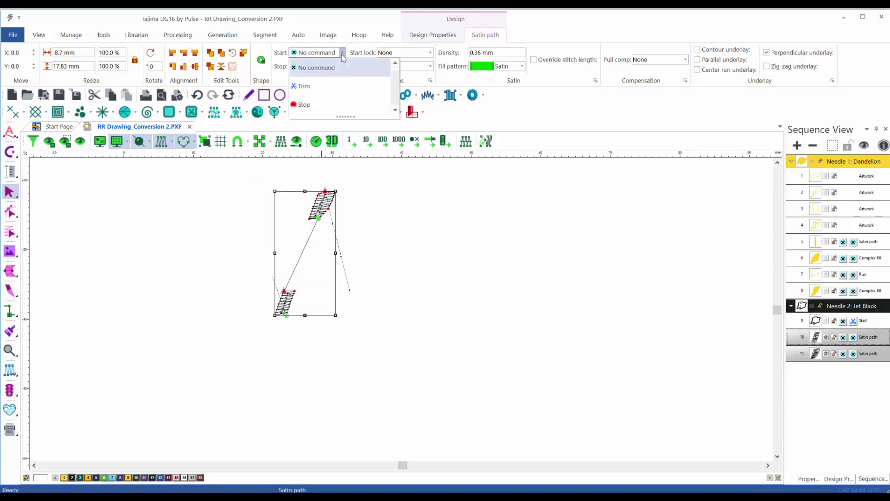
click(335, 85)
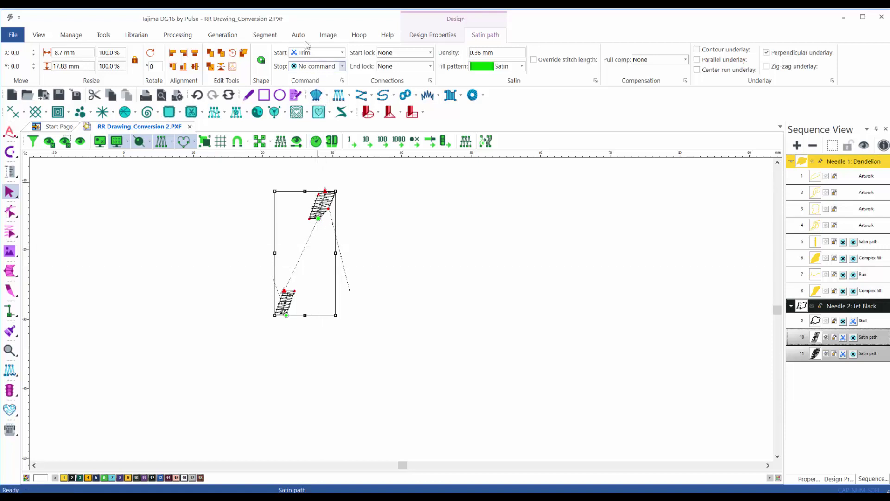
click(343, 53)
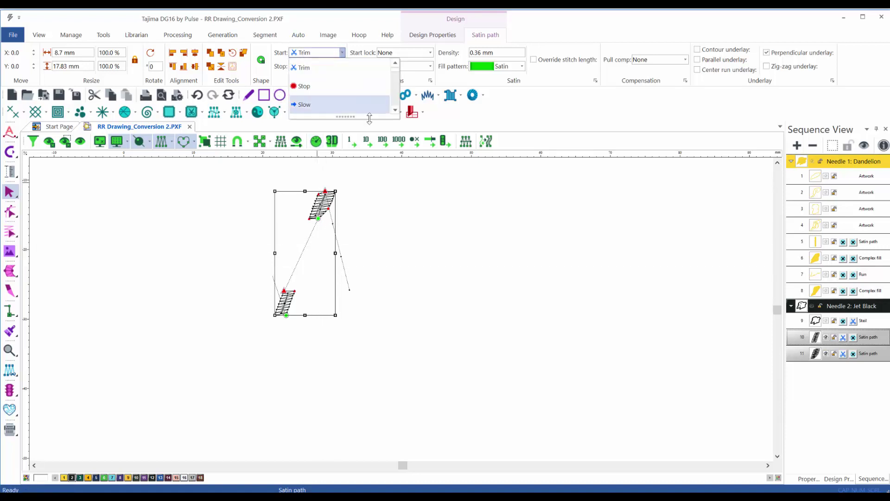
scroll(352, 77, up, 3)
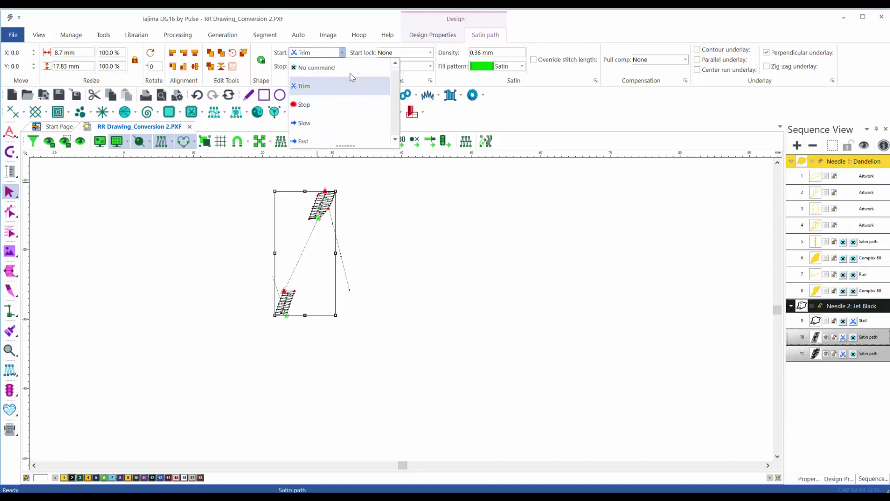
click(353, 70)
Set the stop command of both black satin paths to Trim and add an end lock.
click(342, 66)
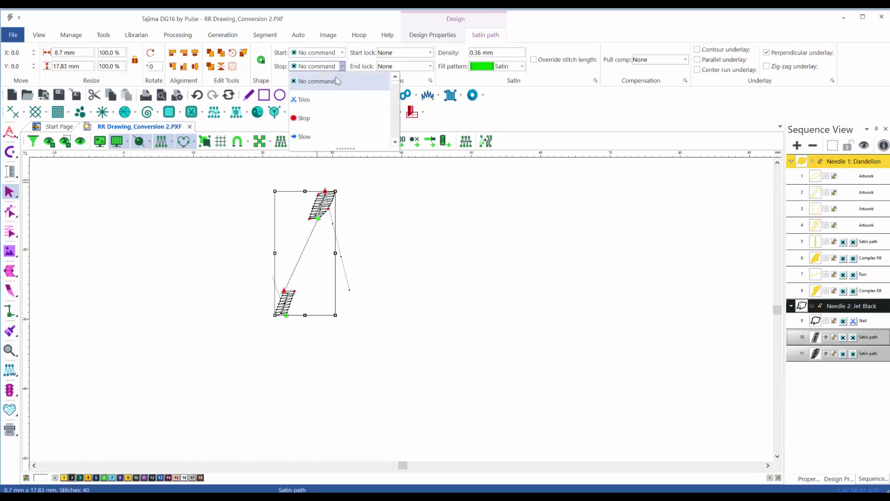
click(329, 95)
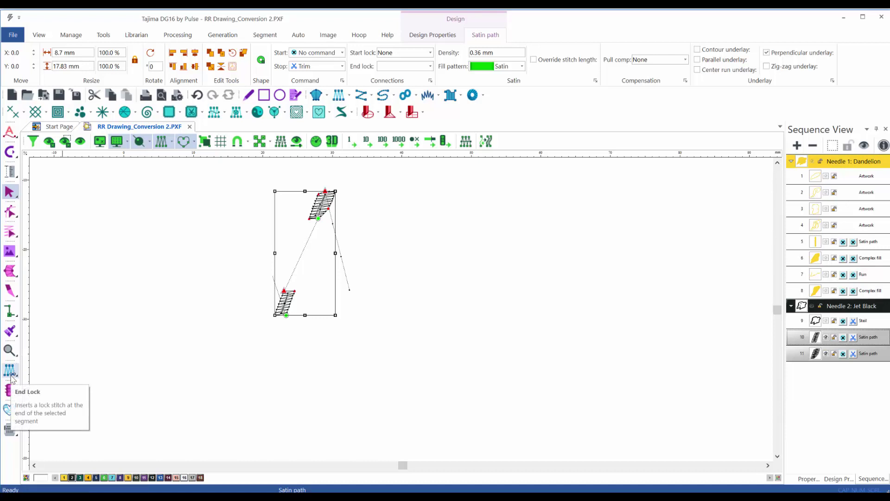
click(14, 376)
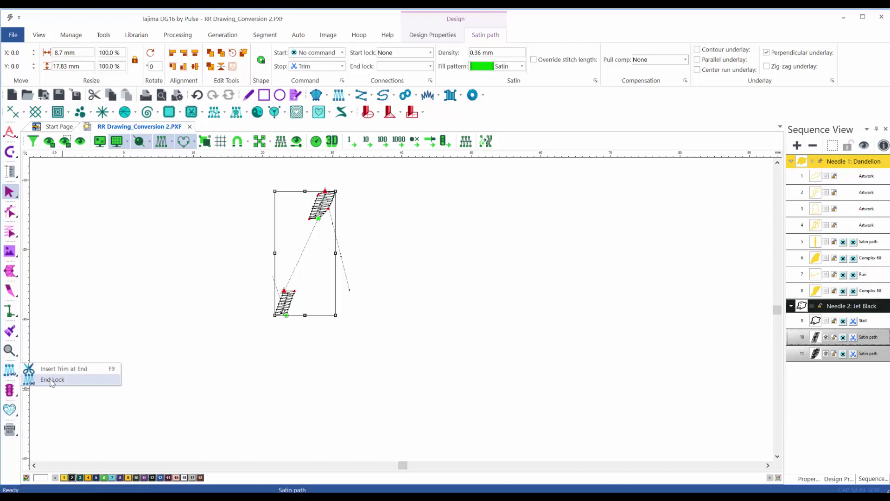
click(52, 380)
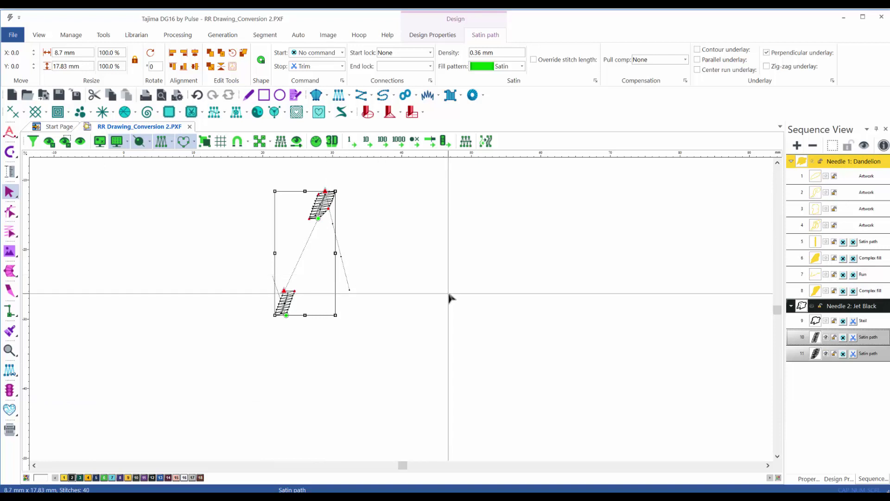
Duplicate both black satin paths and place the copies over the matching counter and slot of the second R in the backdrop.
key(i)
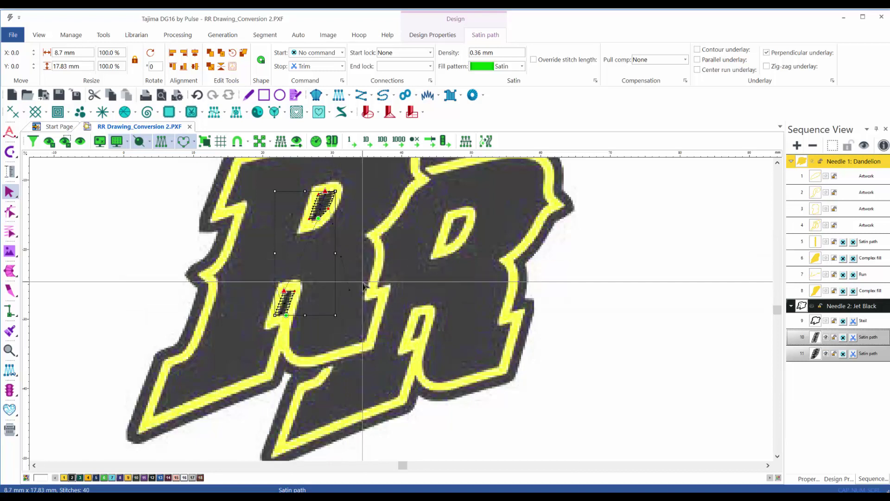
key(ctrl+d)
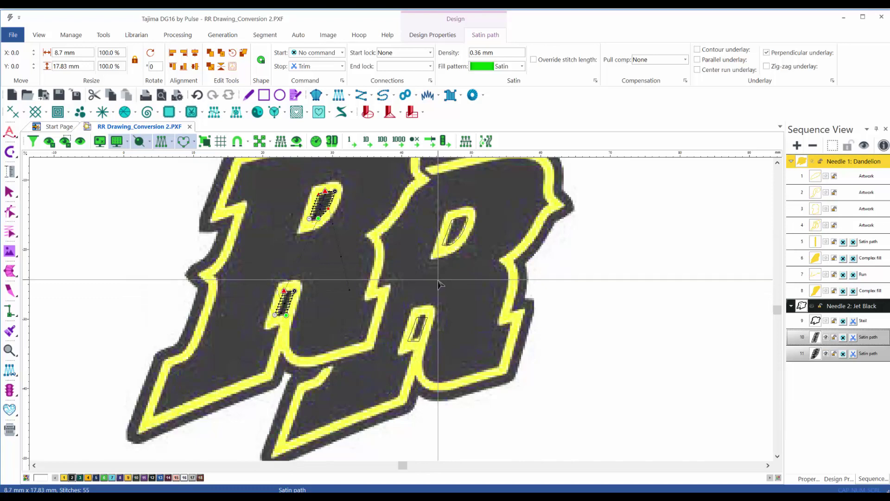
click(438, 282)
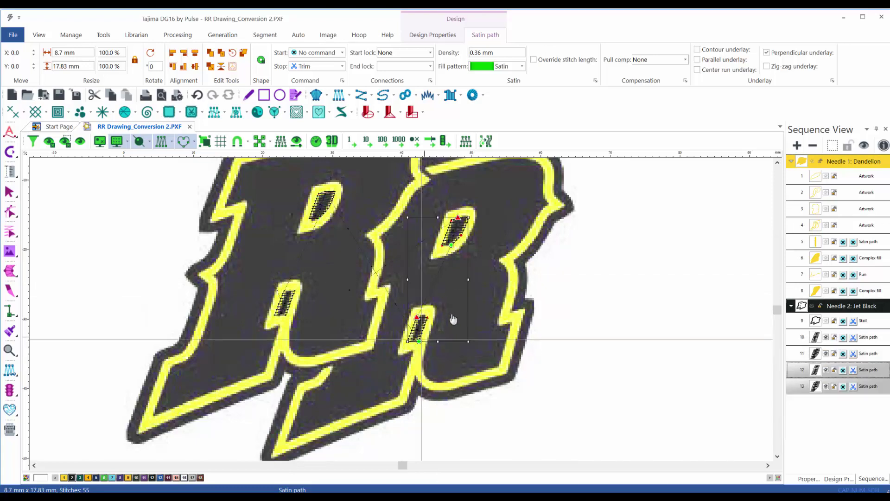
scroll(446, 348, up, 2)
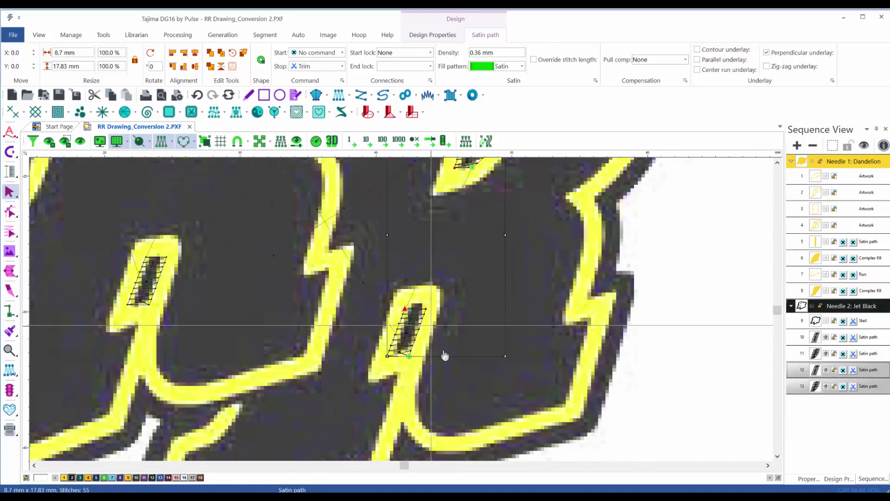
click(436, 382)
drag(376, 367, 410, 331)
scroll(490, 393, down, 3)
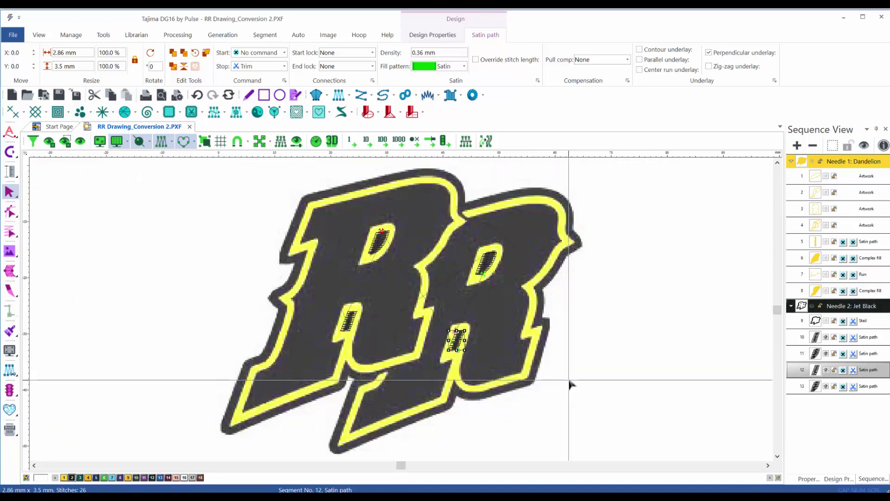
Hide the backdrop image, show the yellow and black needle groups and preview the whole design's stitches in 3D.
key(i)
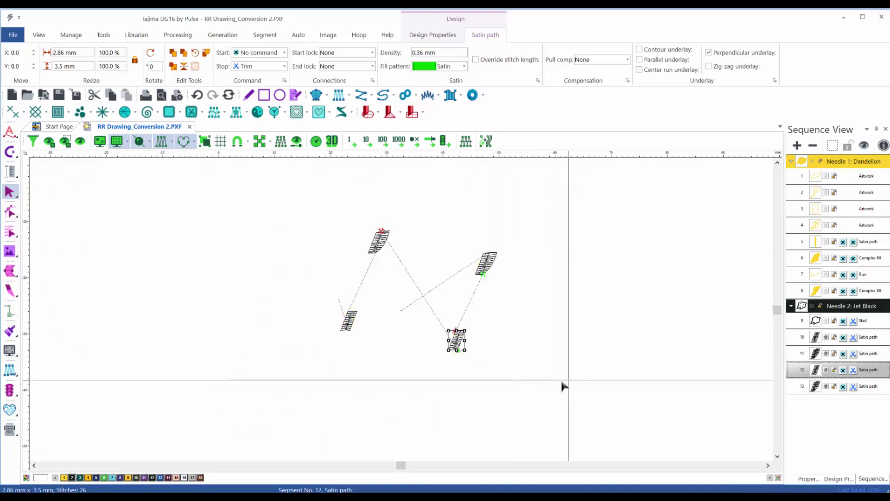
click(812, 162)
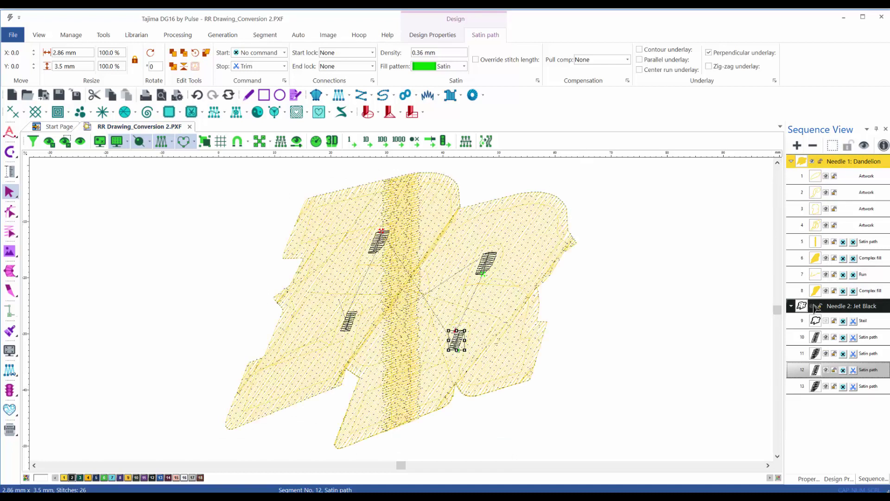
click(812, 306)
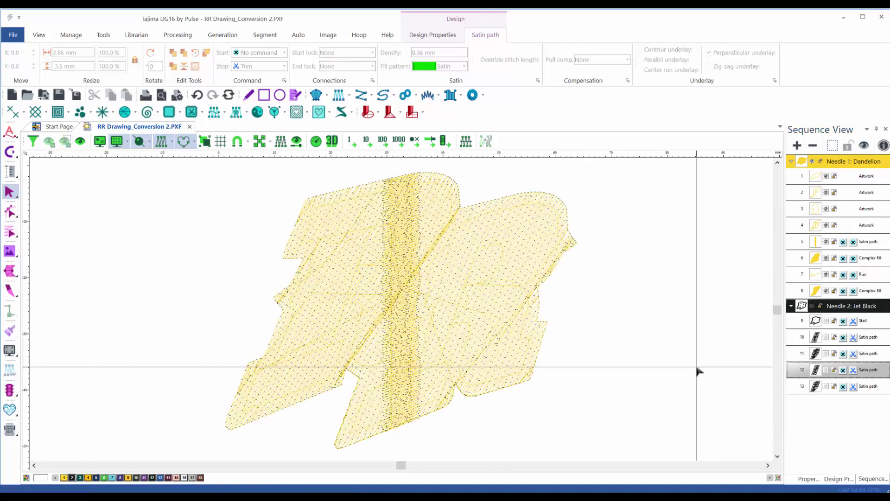
click(812, 306)
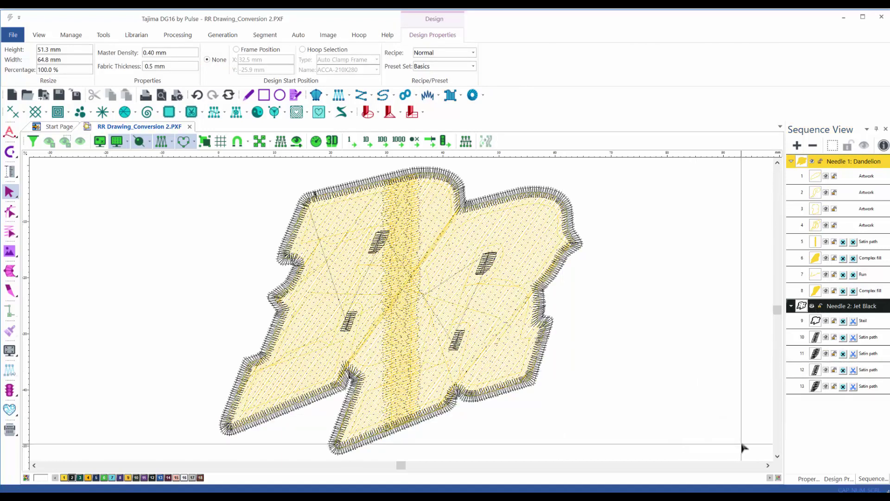
key(3)
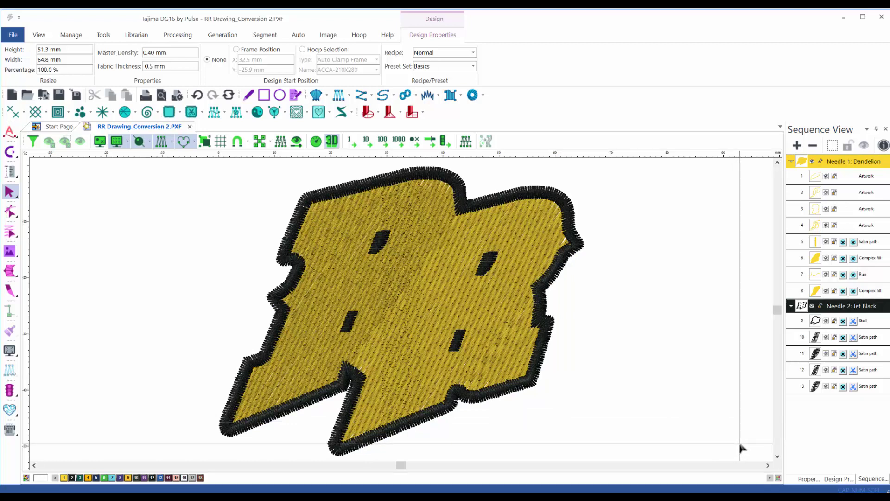
key(t)
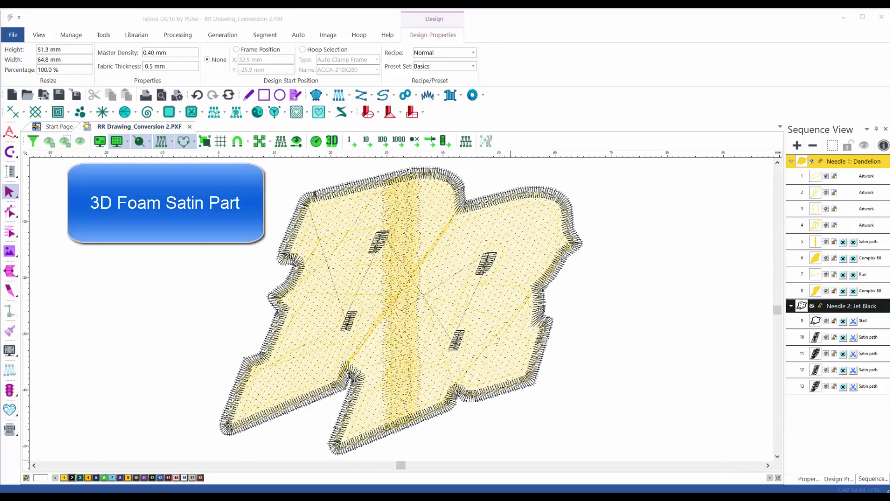
Hide yellow stitch segments 5 to 8, the whole Needle 2: Jet Black group and the backdrop image.
click(561, 425)
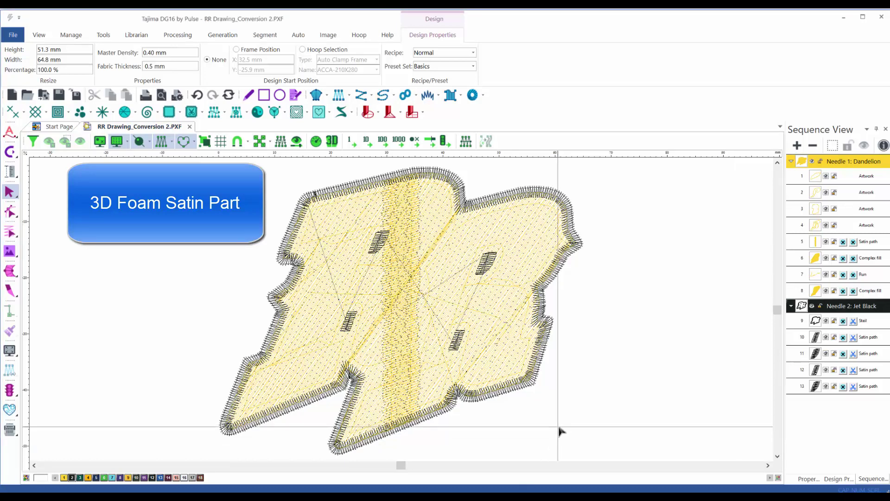
key(t)
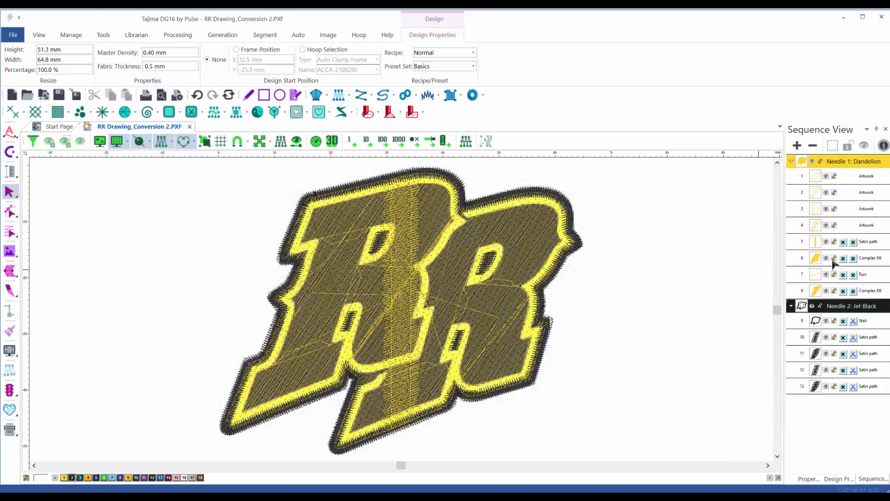
click(883, 245)
shift+click(878, 294)
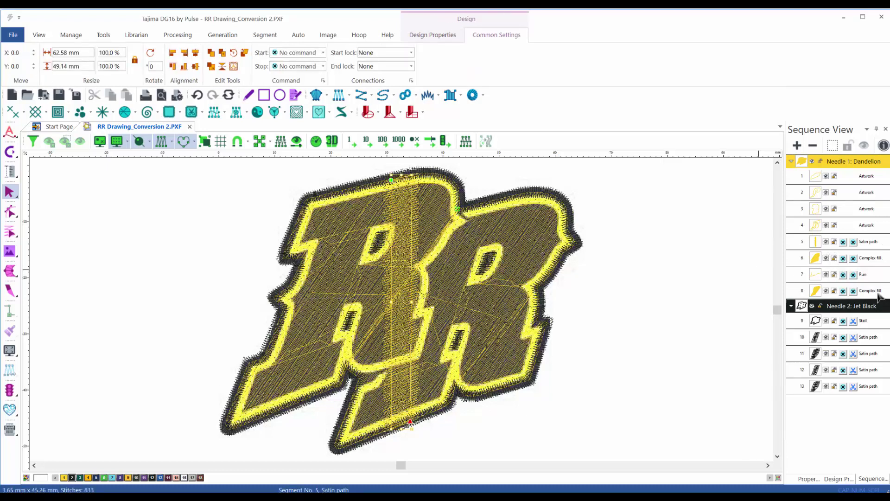
click(826, 242)
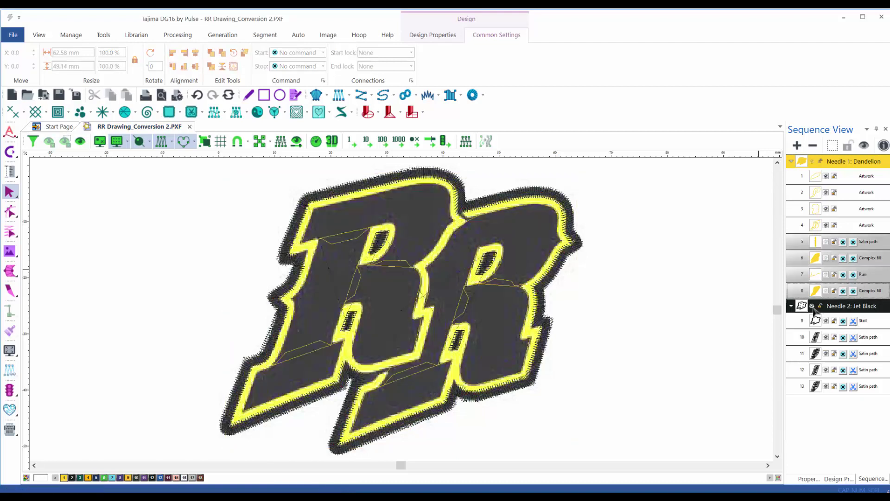
click(812, 306)
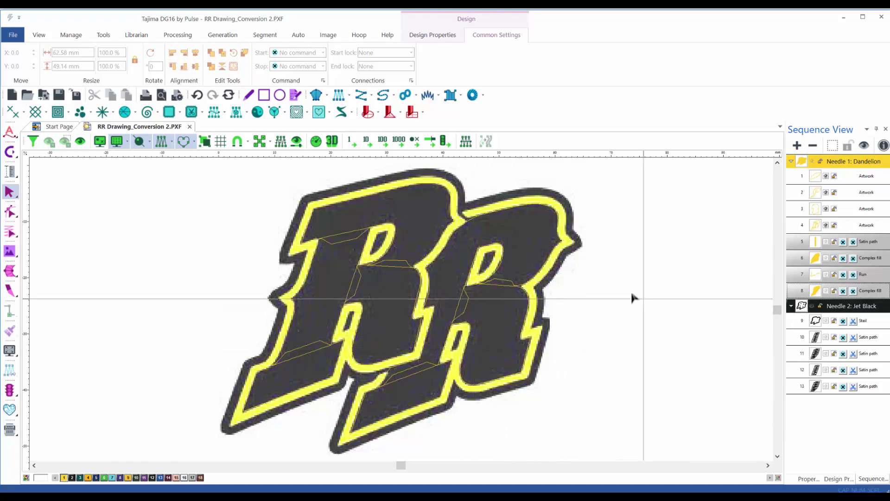
click(662, 314)
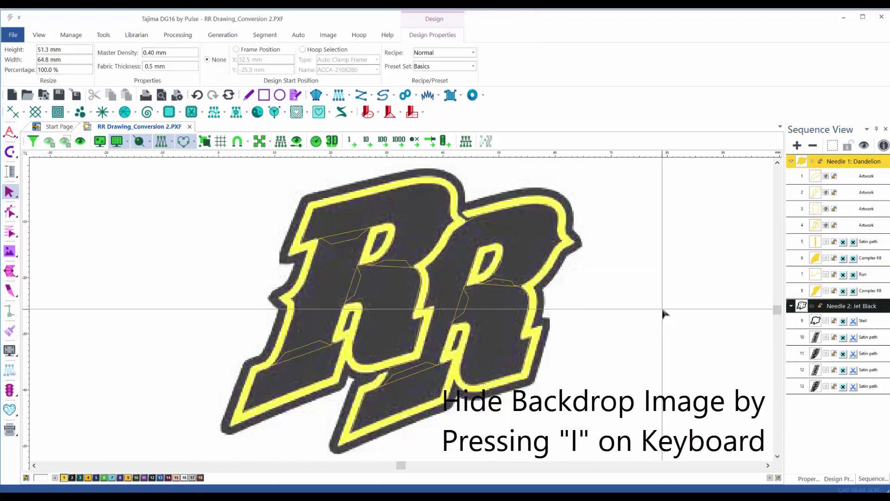
key(i)
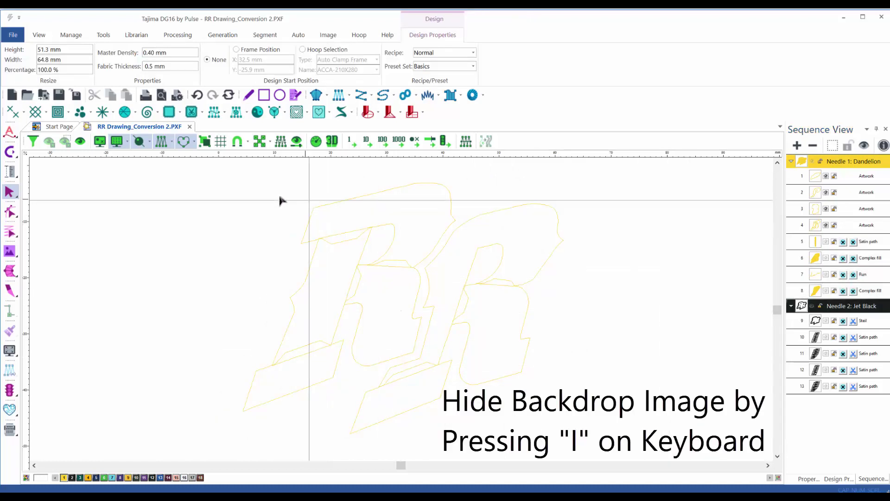
Assign all four letter artwork outlines to Needle 2: Jet Black and deselect them.
drag(250, 186, 551, 406)
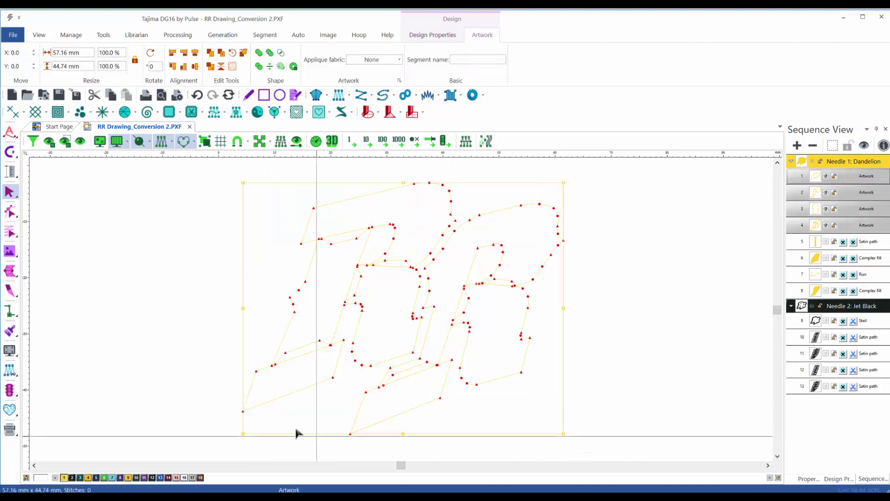
click(73, 478)
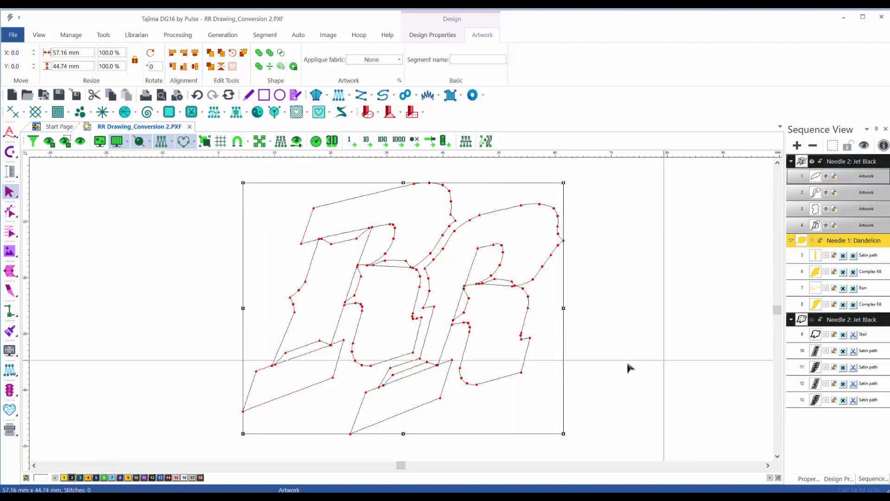
click(241, 426)
click(345, 414)
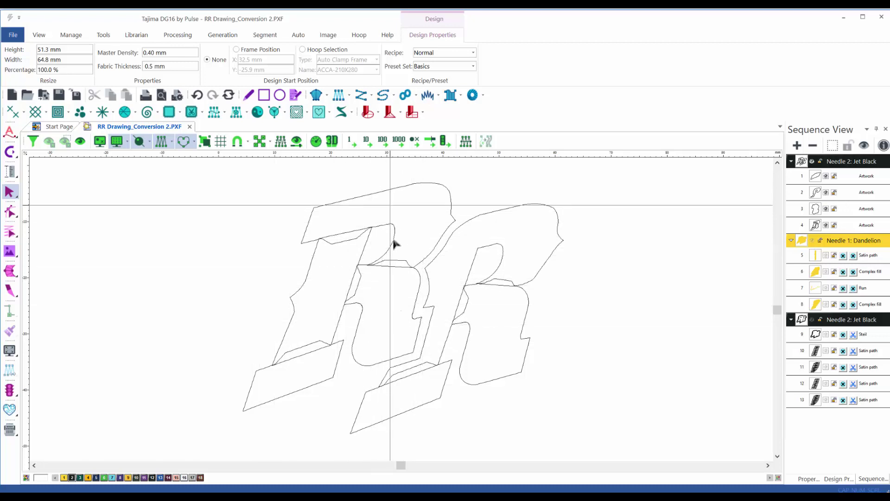
Start a run stitch path with a small triangular tie-in inside the first R's right leg and zigzag it up the leg.
click(381, 100)
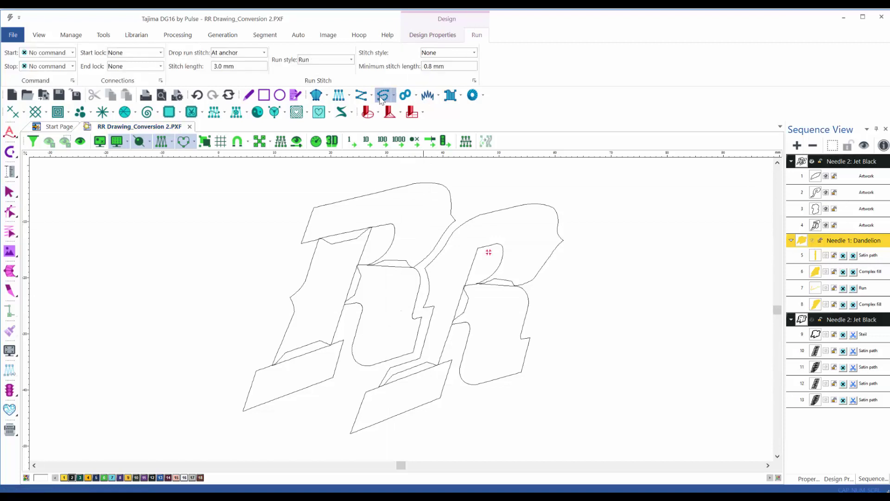
click(396, 342)
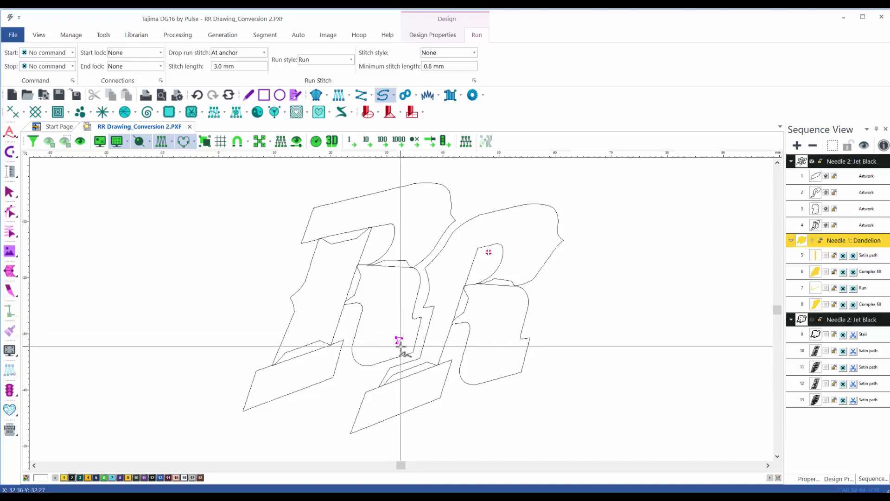
click(403, 338)
click(399, 346)
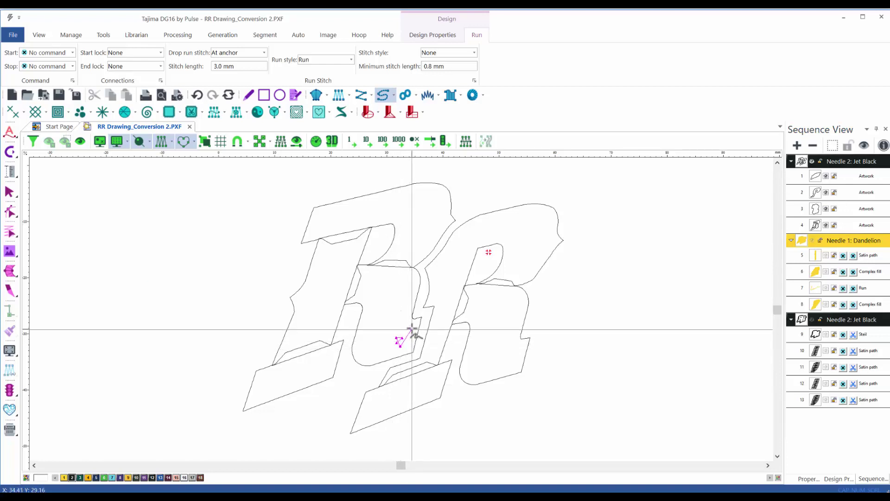
click(411, 327)
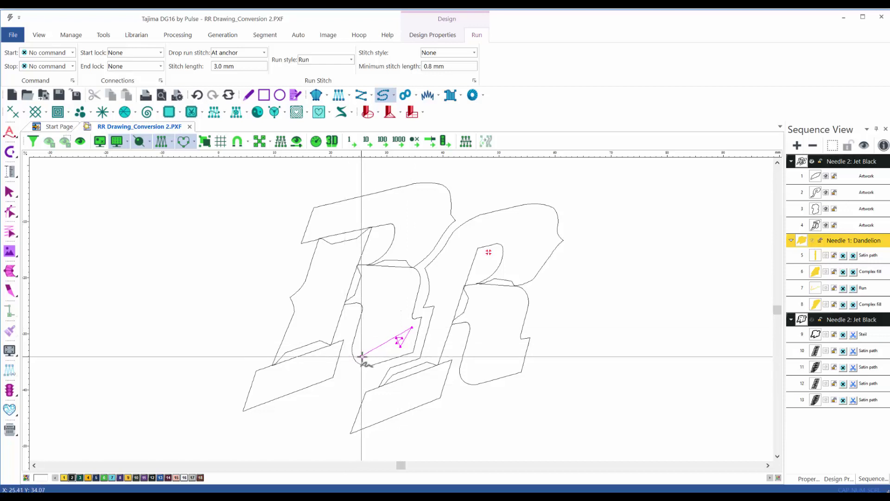
click(361, 356)
click(409, 307)
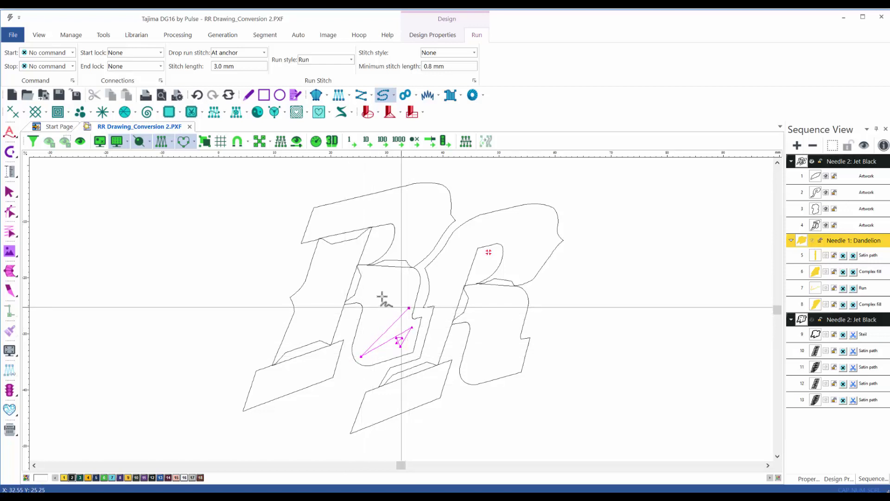
click(362, 294)
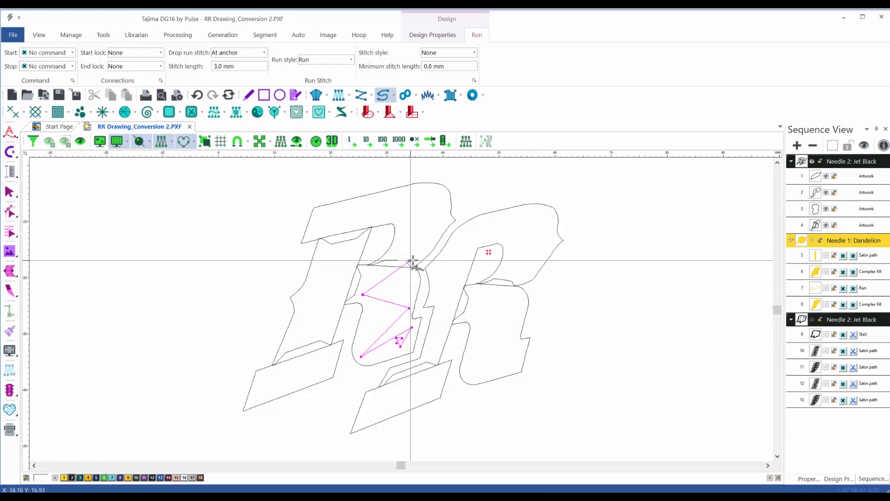
Continue the run path through the first R's bowl and across its top bar to the head of the left stem.
click(413, 259)
click(402, 234)
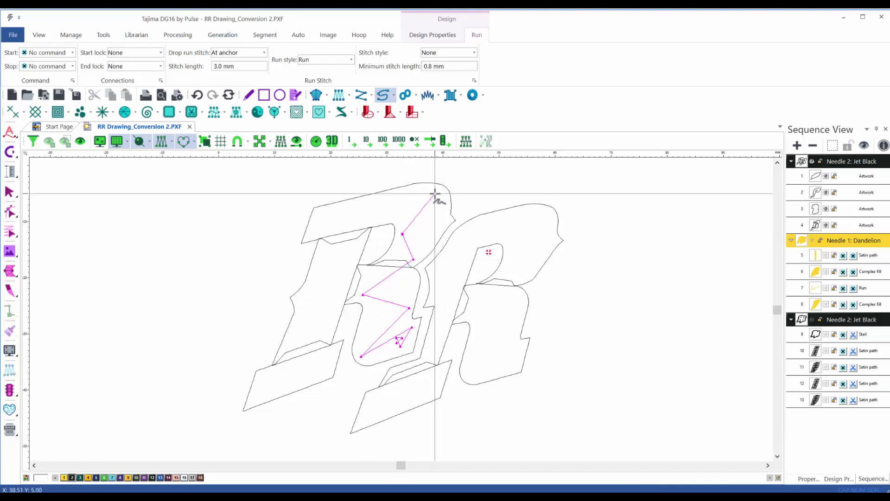
click(435, 194)
click(390, 218)
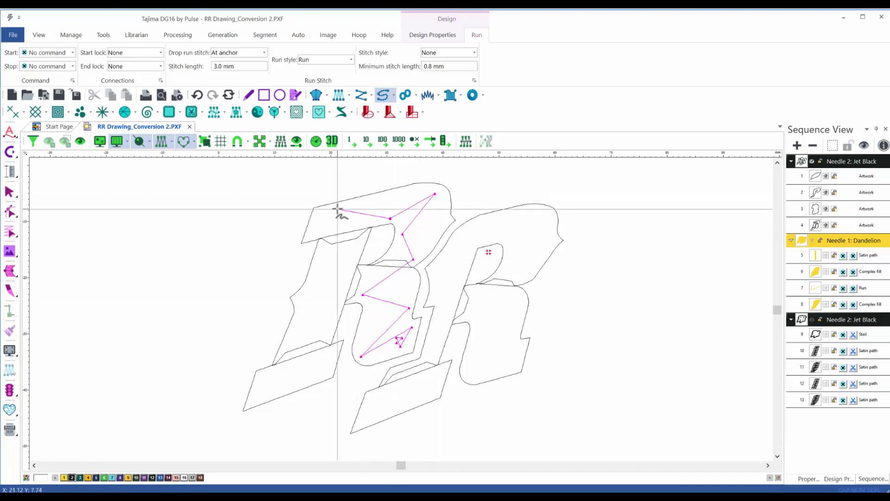
click(343, 204)
click(330, 236)
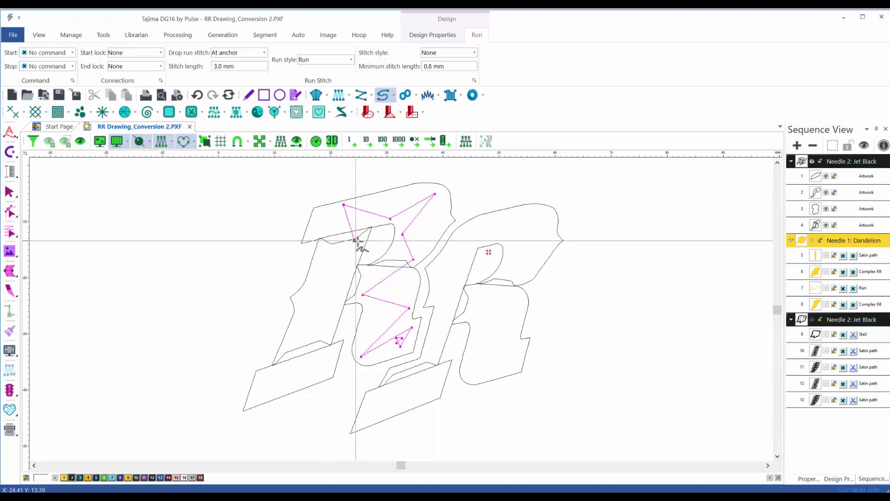
key(BackSpace)
click(360, 241)
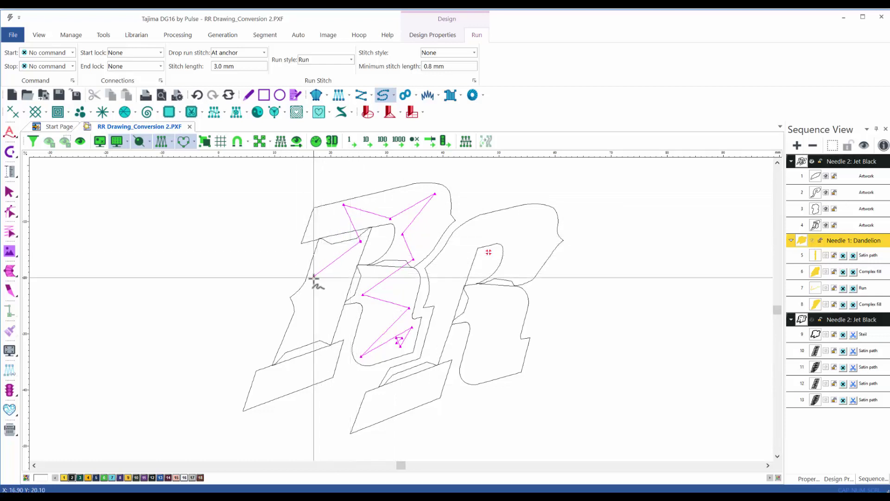
Continue the run path in a zigzag down the first R's left stem and across its foot, ending near the foot's right end.
click(314, 278)
click(331, 320)
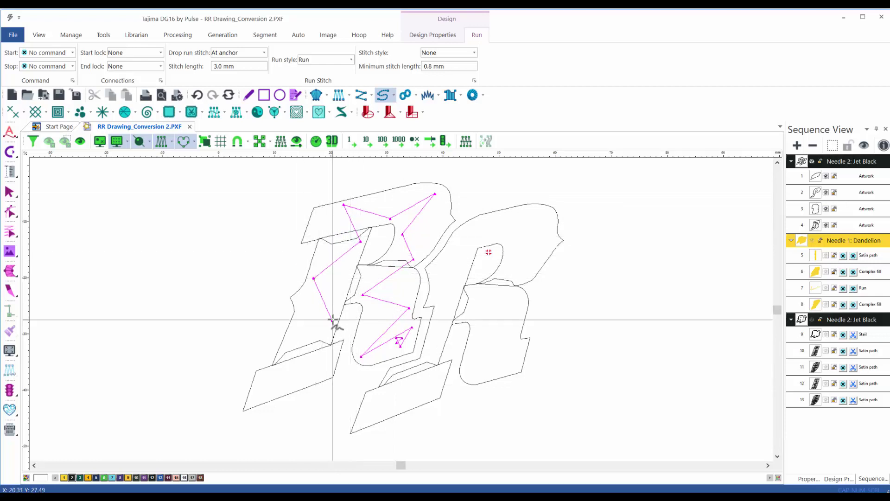
click(291, 342)
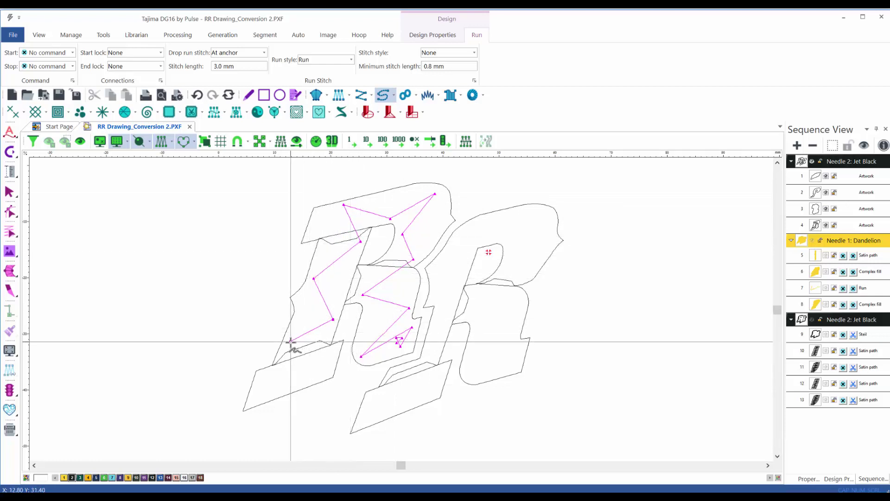
click(274, 386)
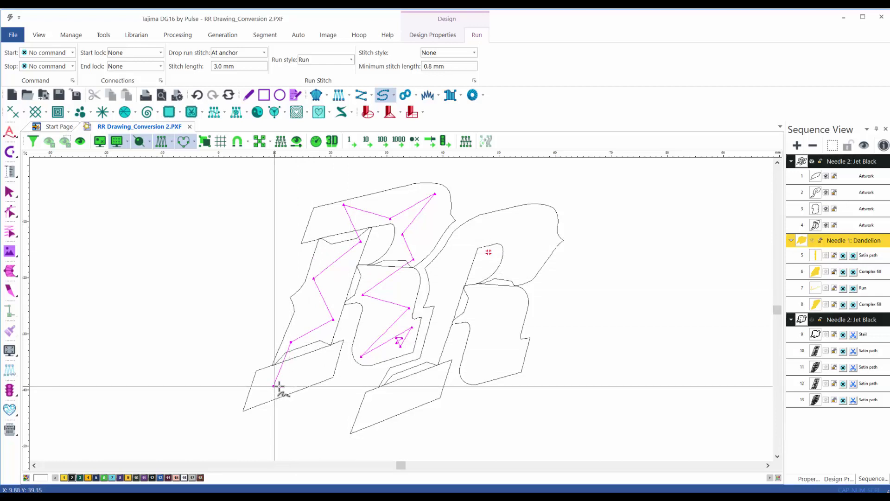
click(330, 364)
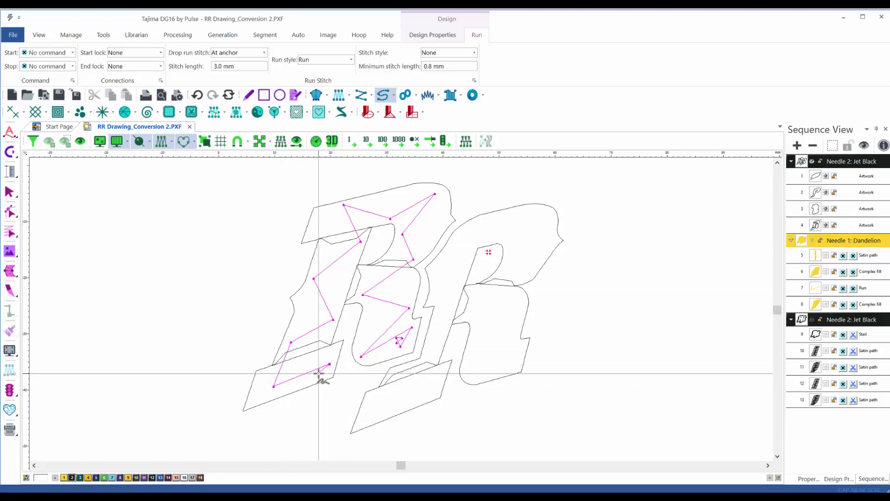
key(Return)
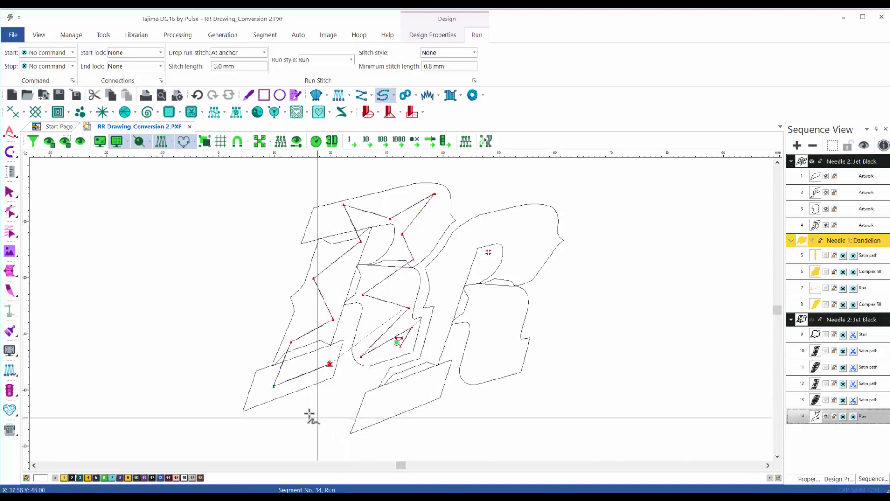
key(Escape)
key(Escape)
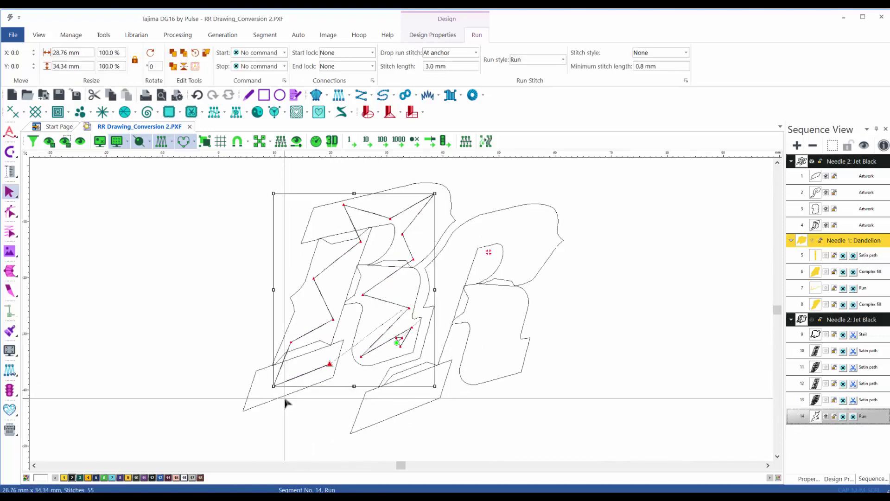
Create a four-point enhanced column satin cap, about 3.9 × 6.2 mm, over the right end of the first R's left foot.
scroll(307, 390, up, 4)
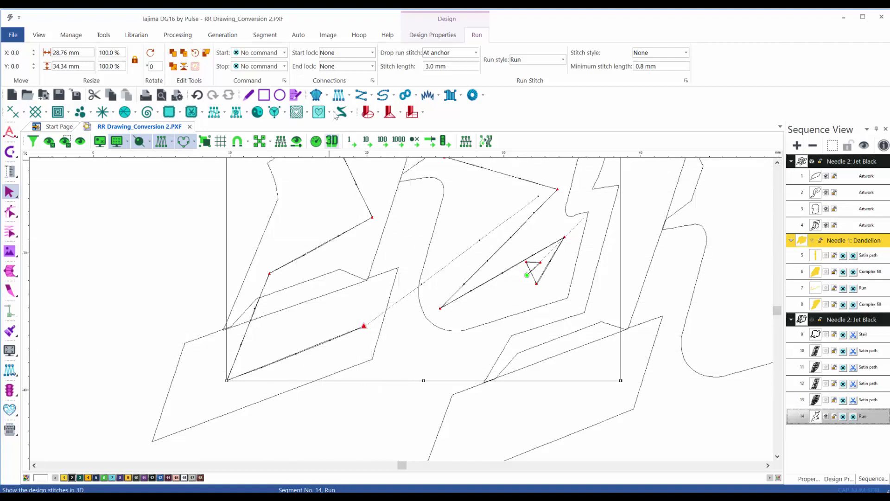
click(317, 96)
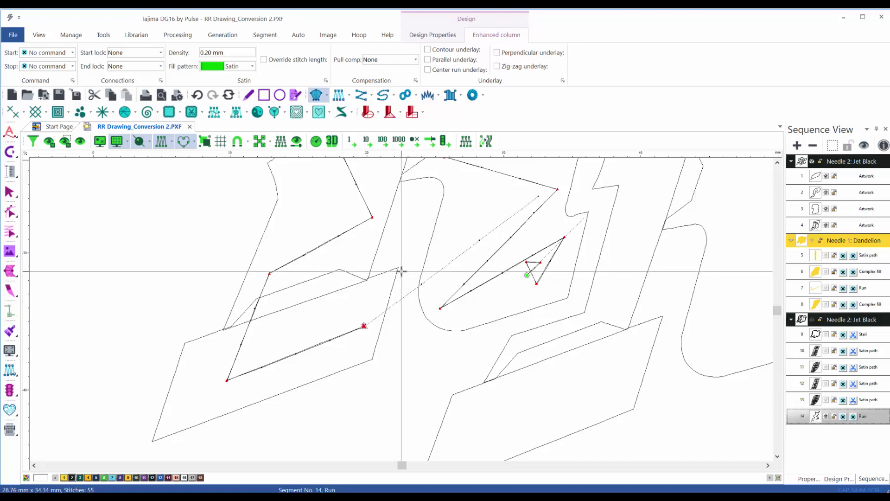
click(401, 271)
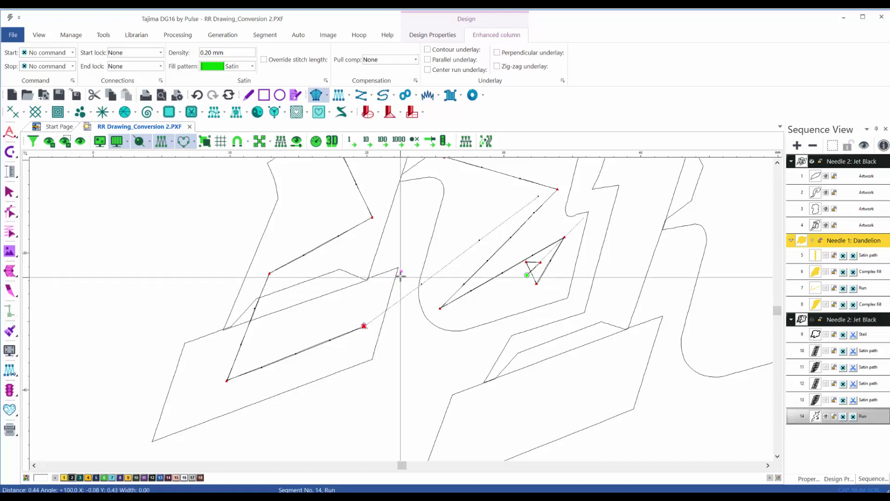
click(363, 295)
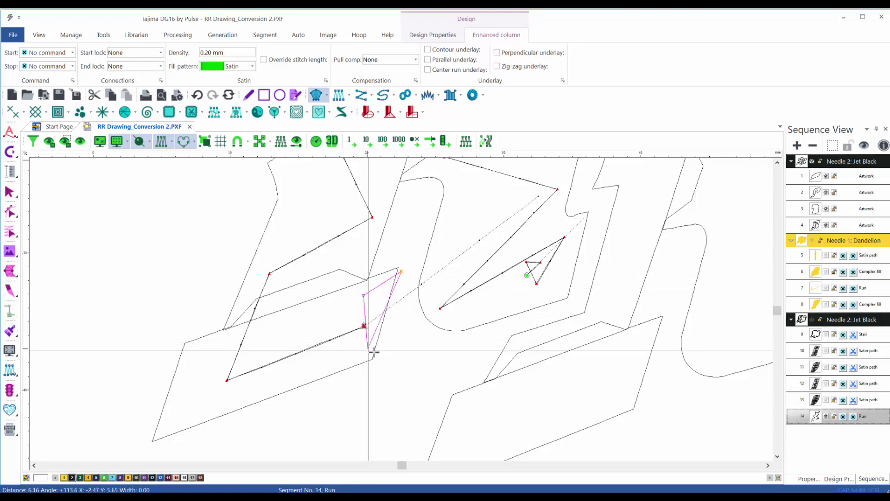
click(380, 356)
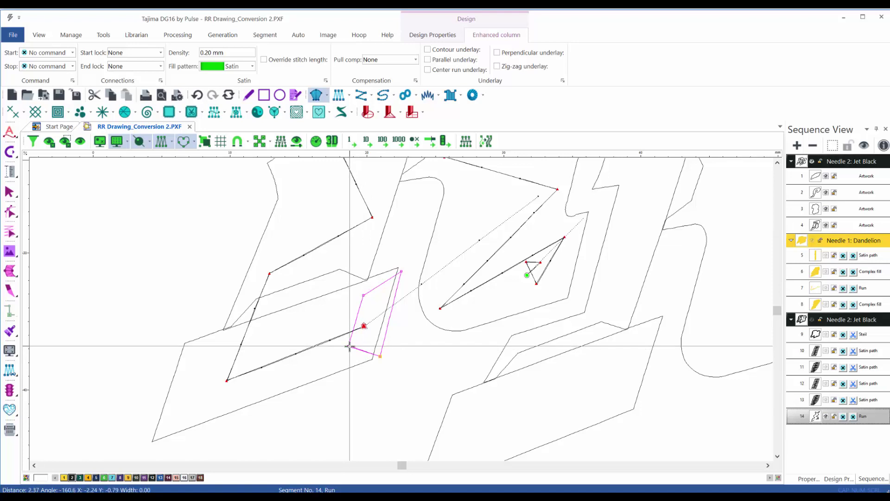
click(348, 346)
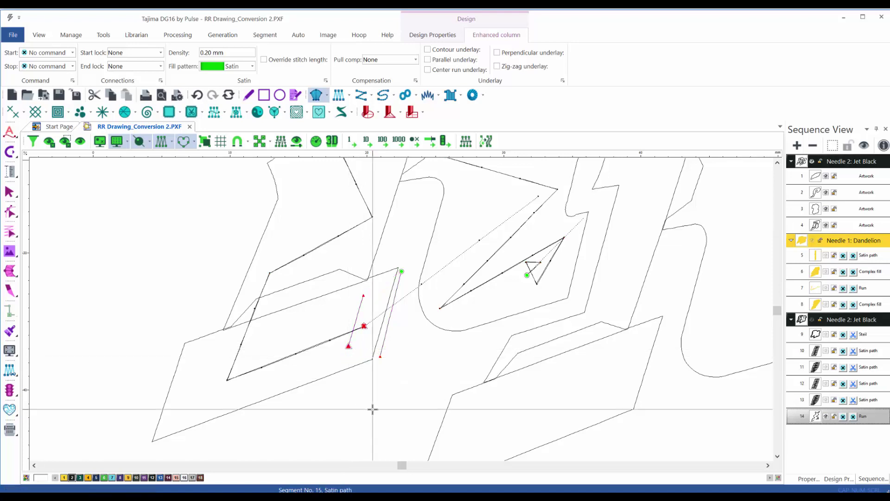
key(Return)
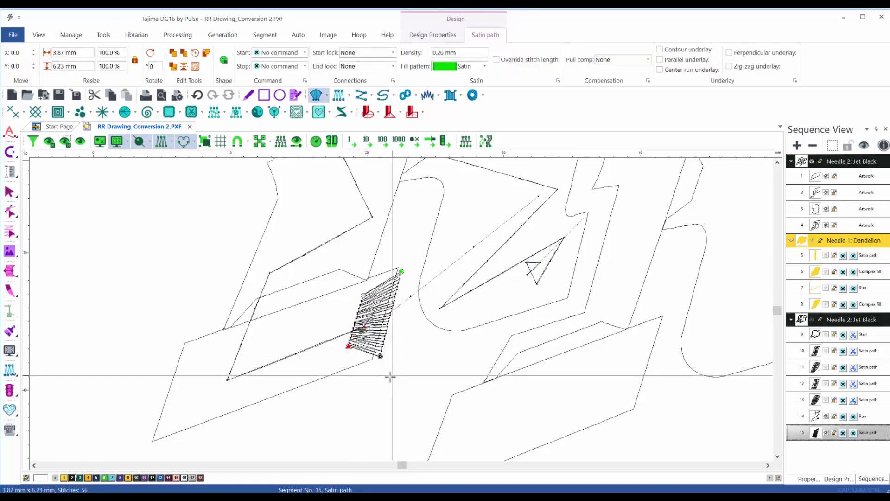
key(Escape)
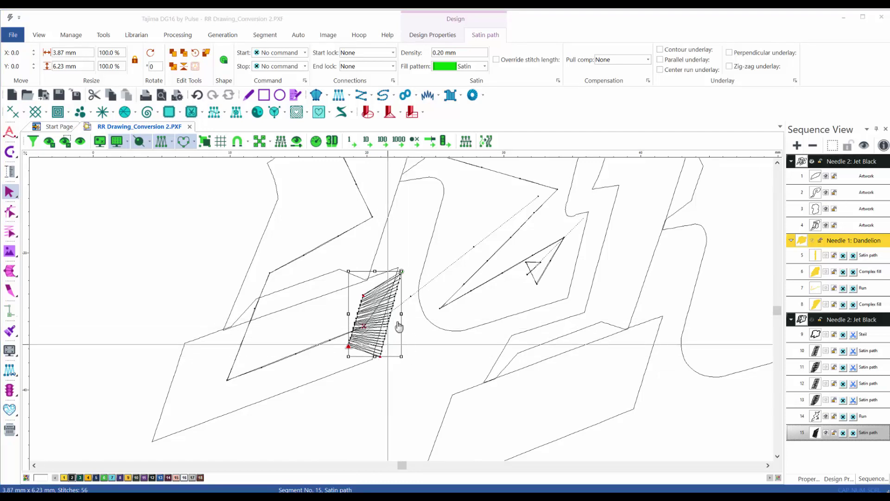
Give the right-end satin cap a Second-side jagged edge with a minimum range of -1.0 mm and a maximum of 2.0 mm.
double_click(381, 302)
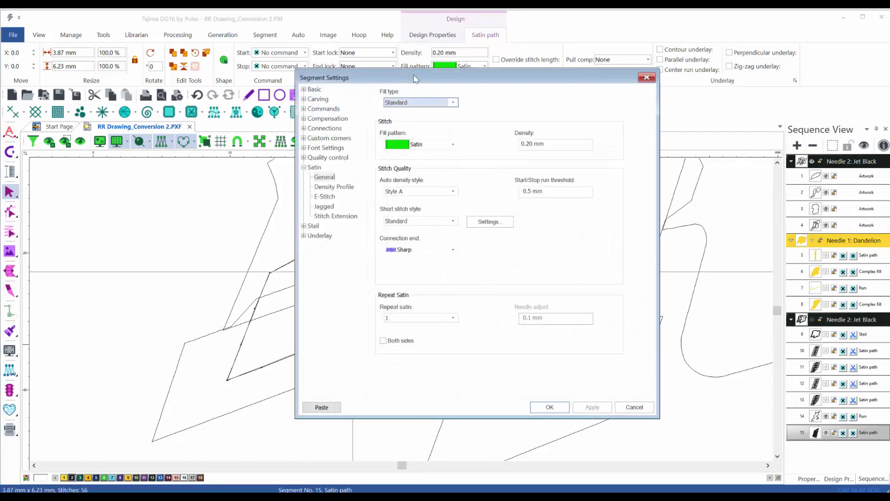
drag(414, 79, 550, 79)
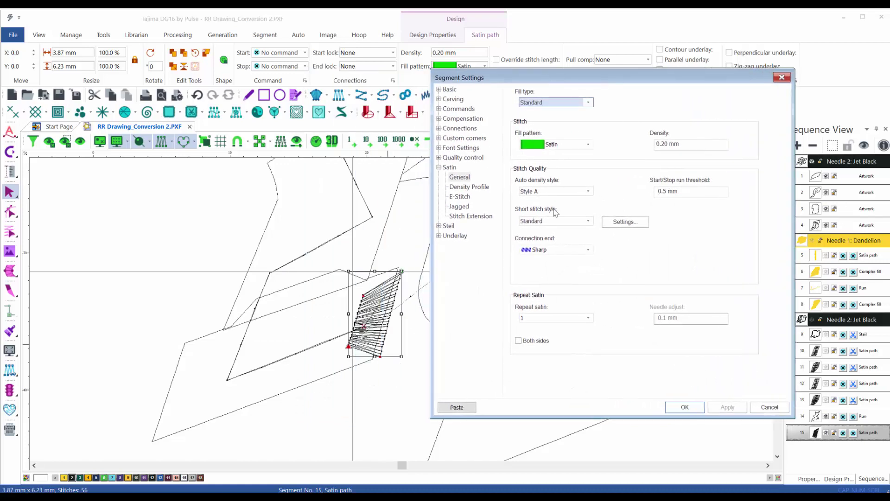
click(459, 206)
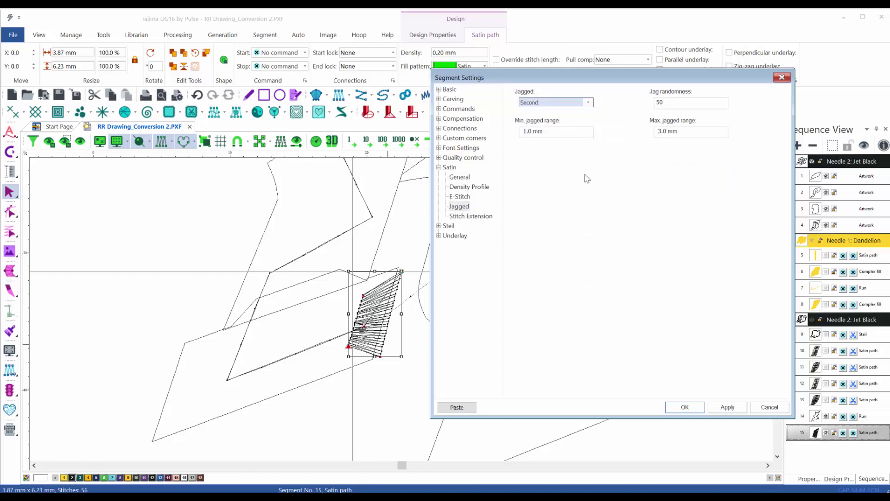
click(727, 408)
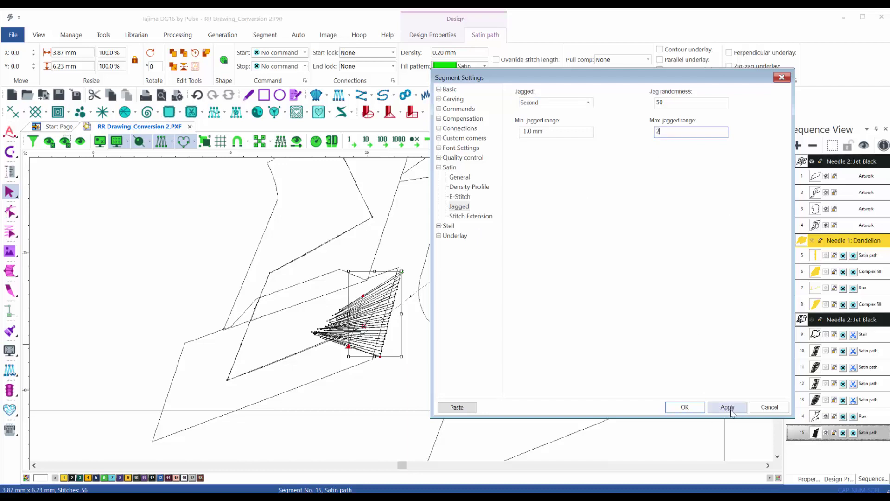
click(728, 408)
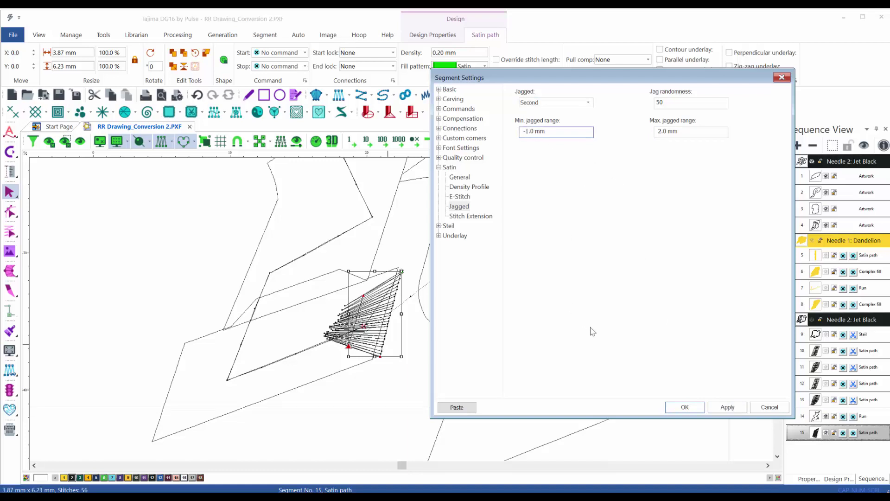
click(726, 407)
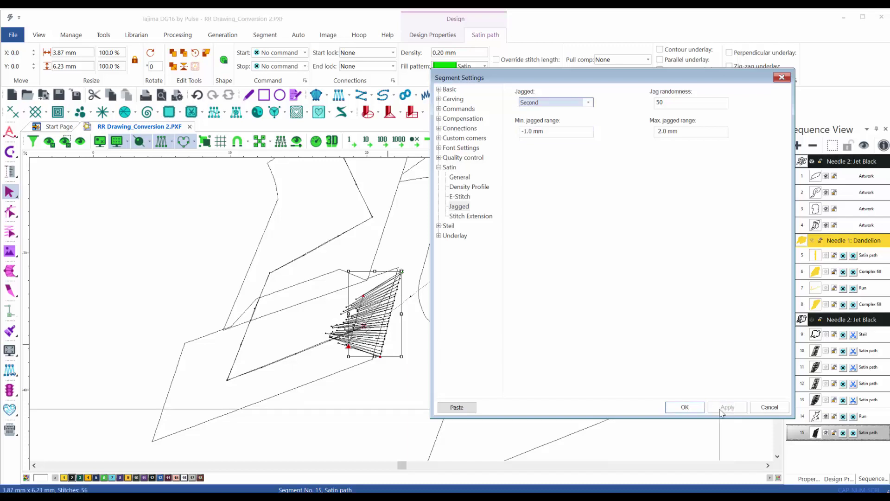
click(679, 410)
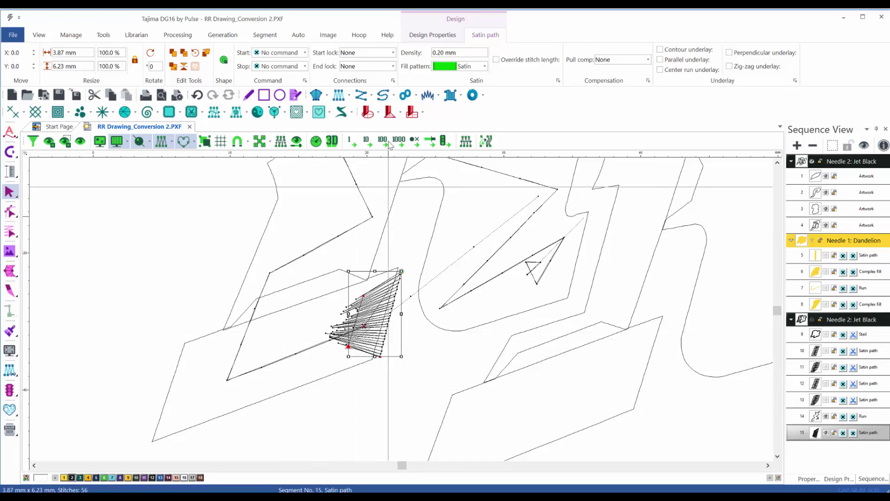
Add a bent run stitch about 11.4 mm wide from the right-end cap through the foot to its left end.
click(386, 110)
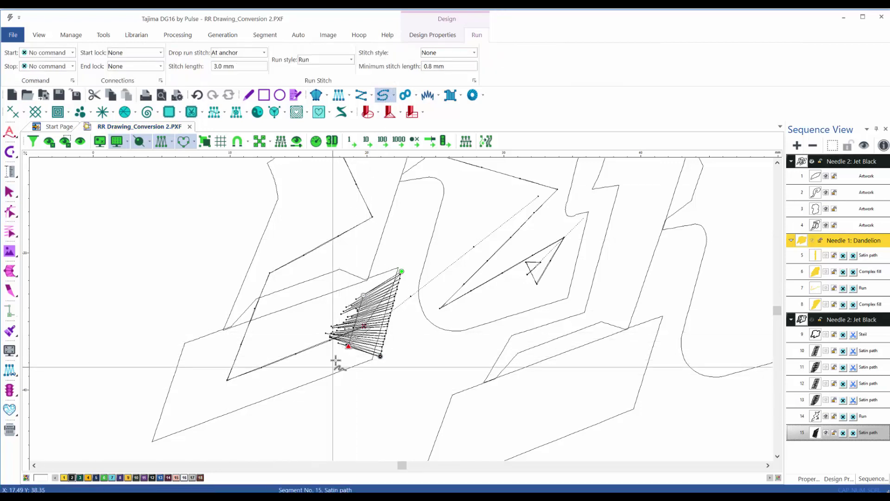
click(338, 357)
click(277, 320)
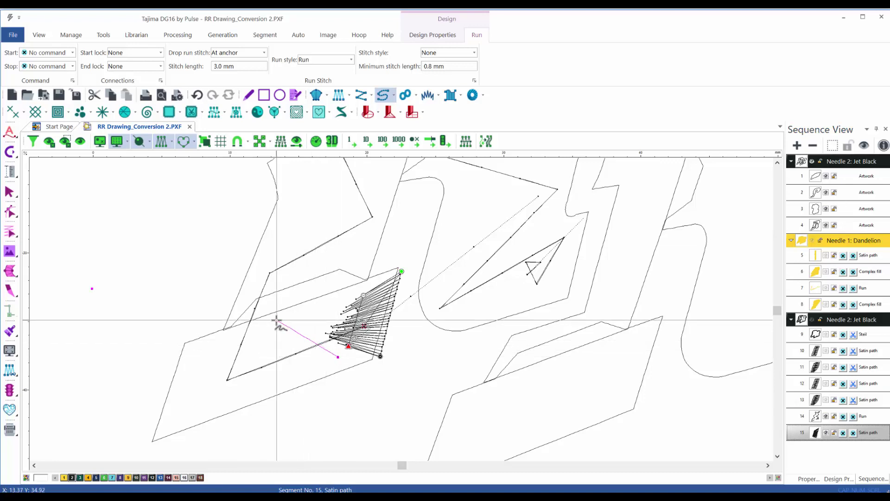
click(192, 380)
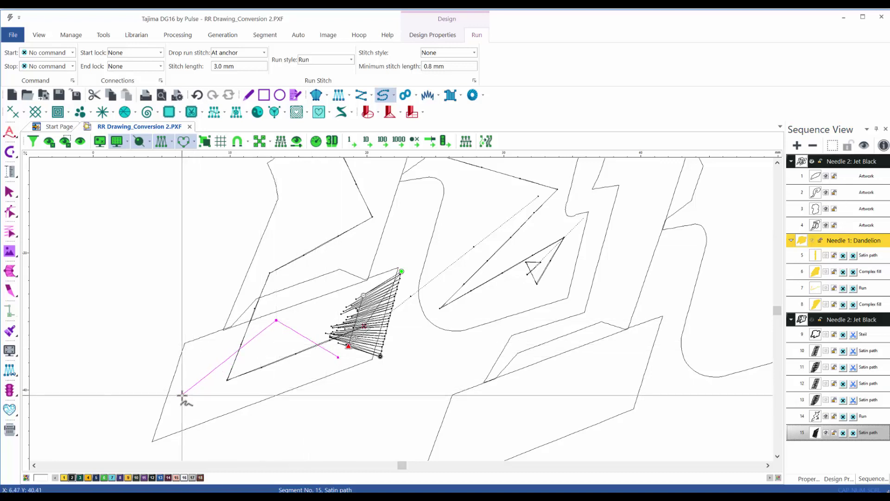
click(182, 394)
key(Return)
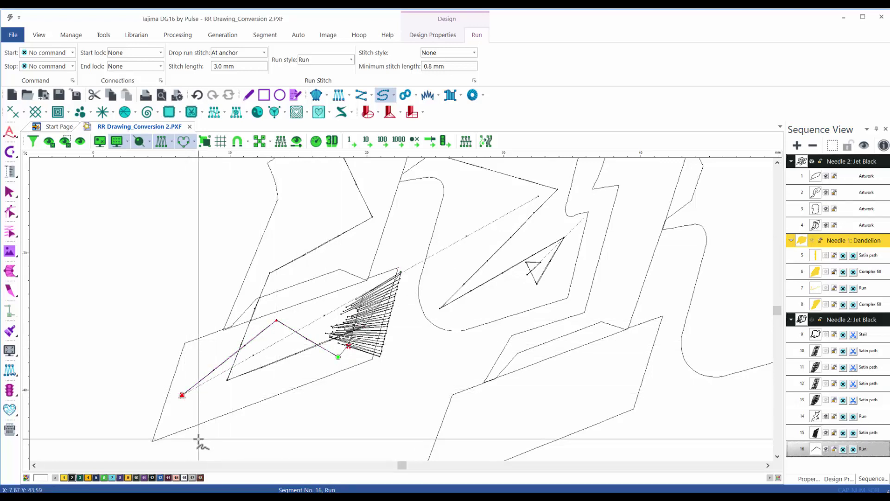
key(Escape)
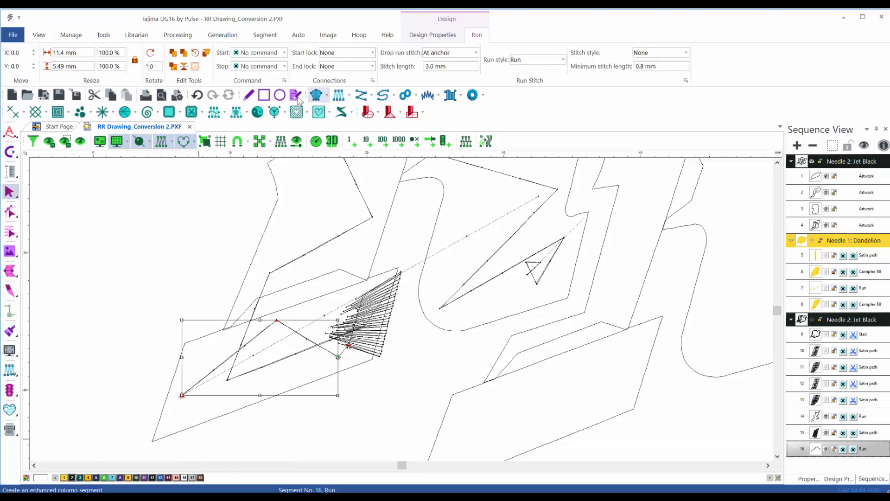
Create a four-point enhanced column satin cap, about 4.6 × 6.8 mm, over the left end of the same foot.
click(316, 97)
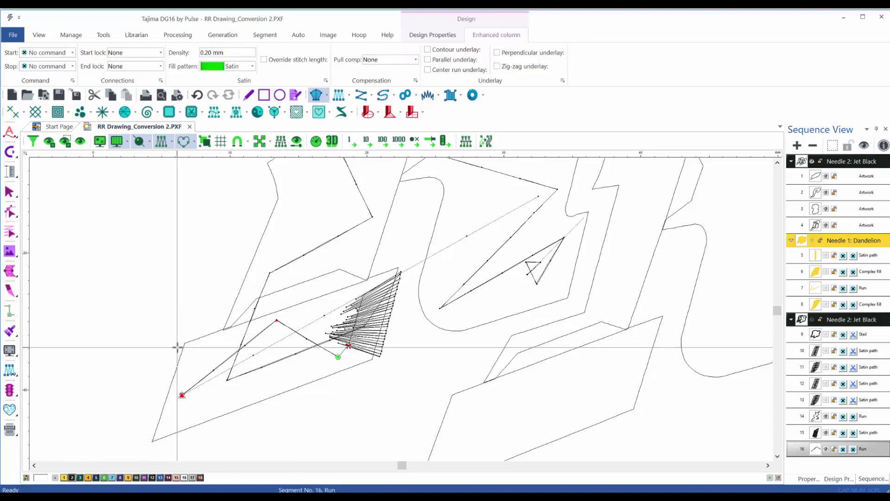
click(179, 347)
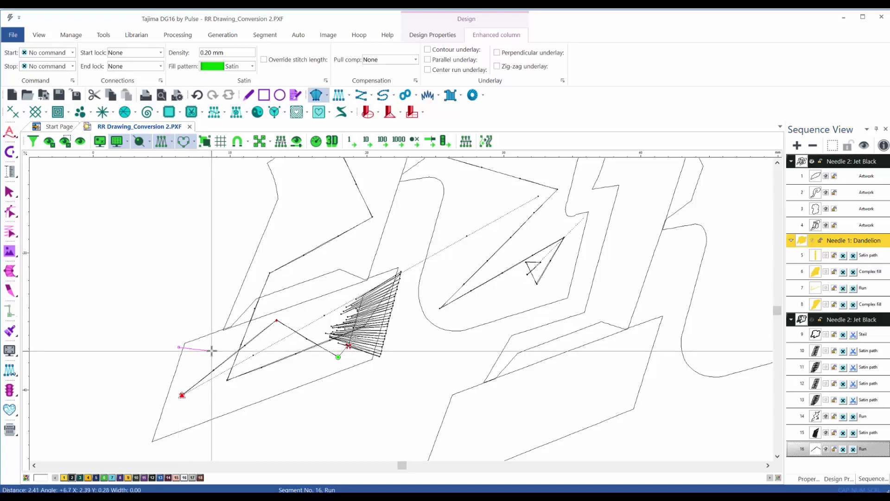
click(211, 351)
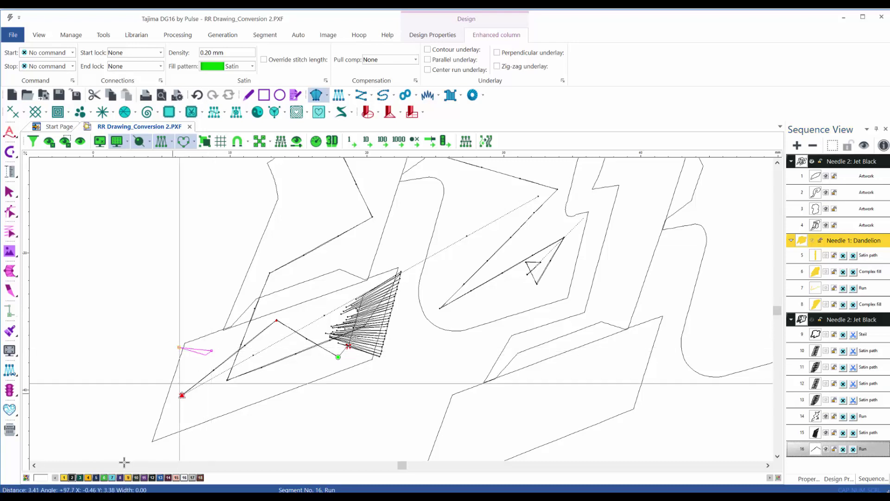
click(148, 439)
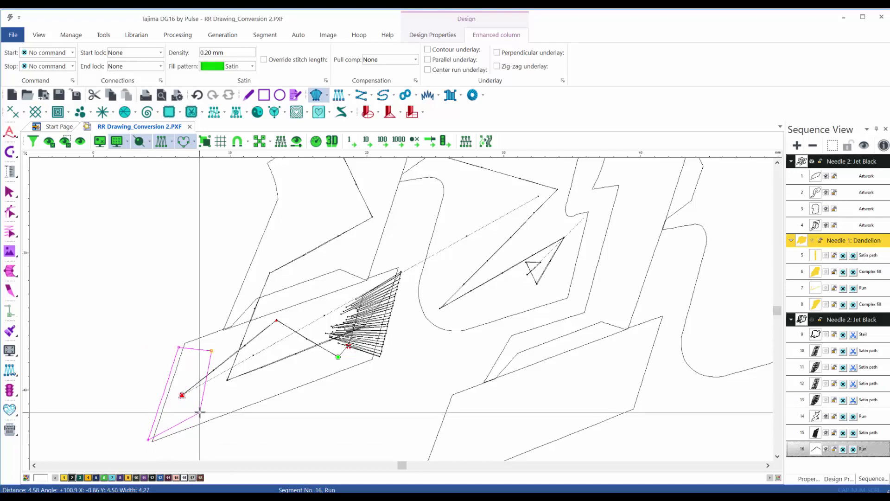
click(196, 417)
key(Return)
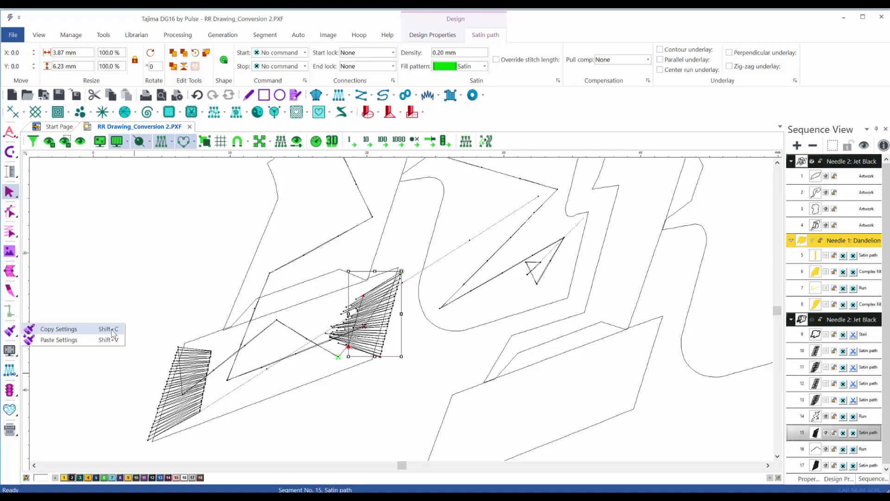
Copy the right-end cap's jagged satin settings and paste them onto the left-end cap of the foot.
click(70, 328)
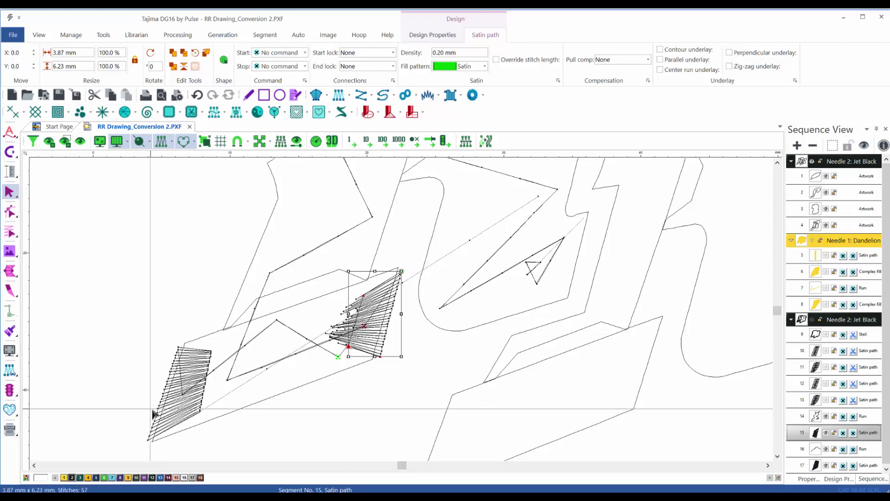
click(141, 436)
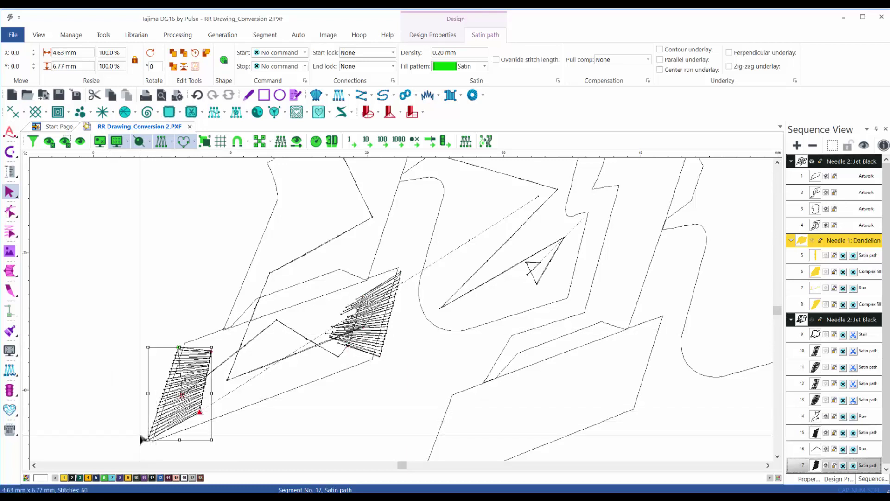
key(ctrl+shift+v)
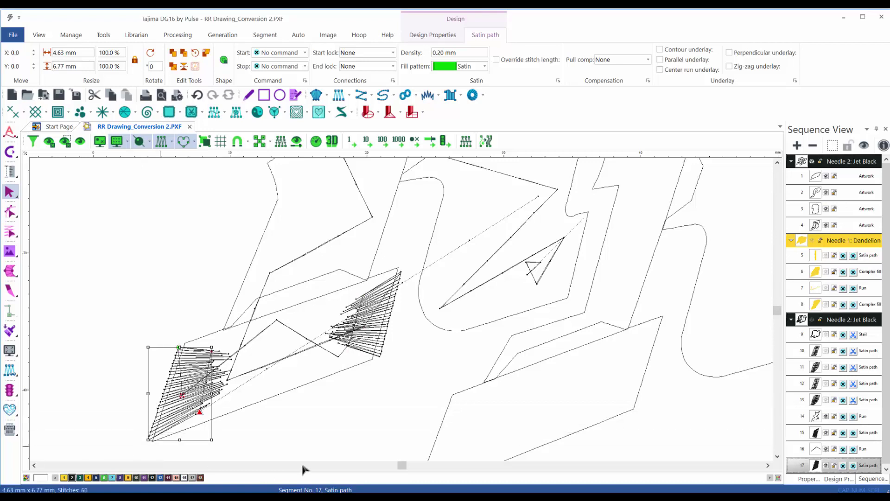
click(272, 397)
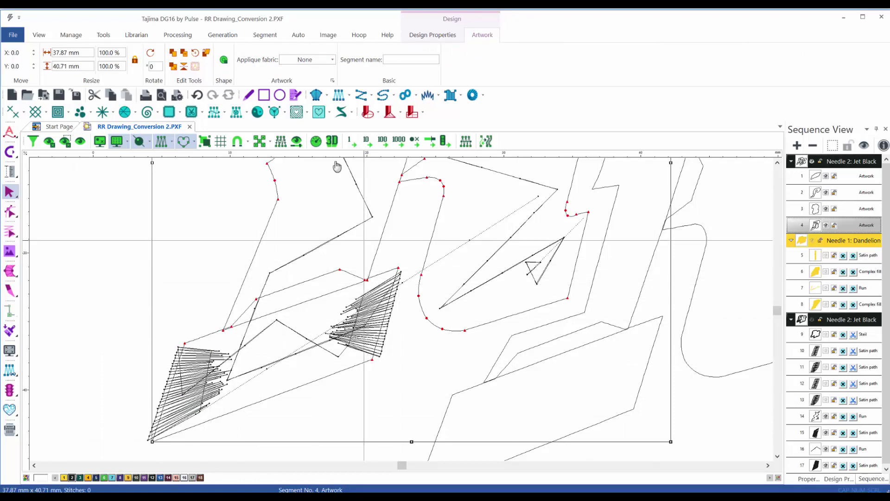
Split the cut left R artwork into separate pieces and select the stem's foot piece.
click(223, 61)
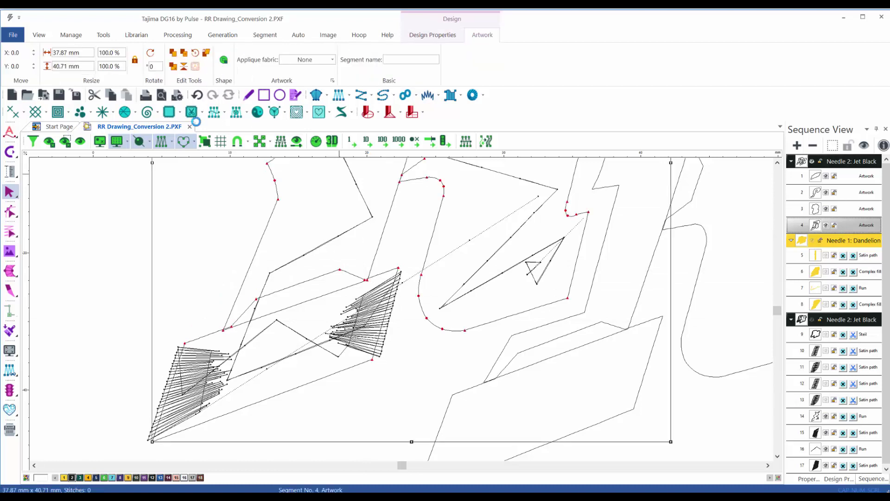
click(135, 344)
click(197, 341)
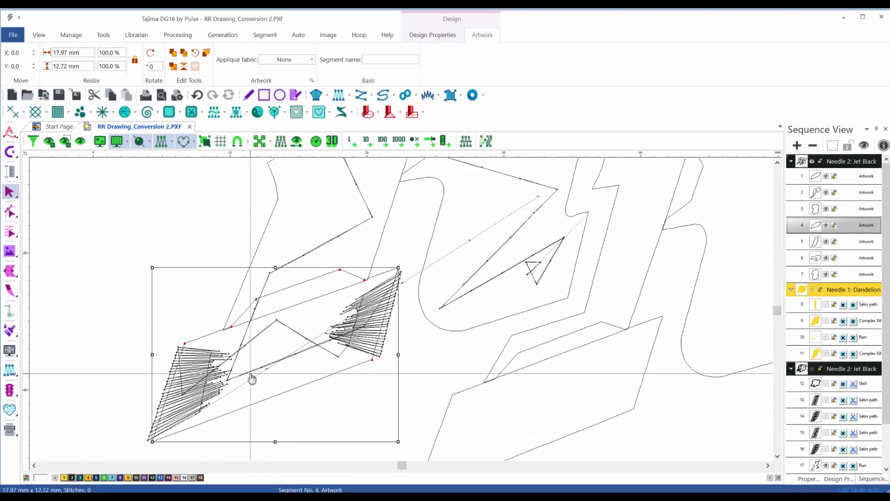
Convert the foot piece into a satin path with its start line across the left end and its end line across the right end.
key(o)
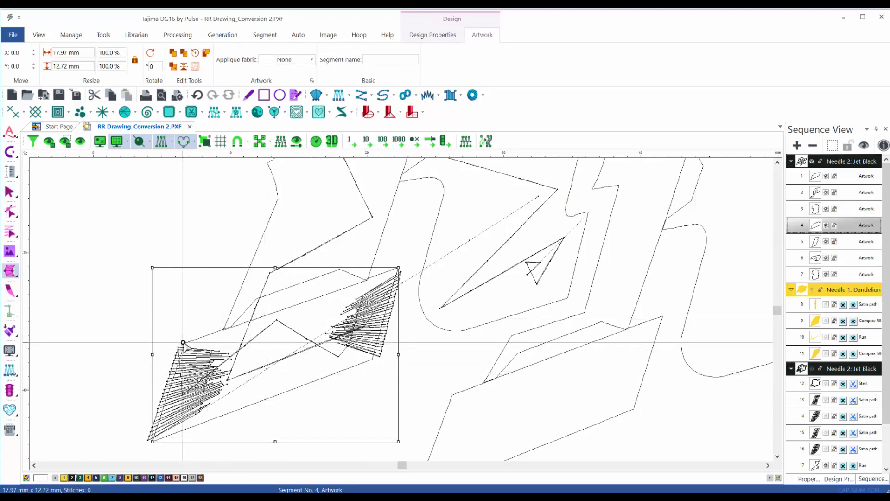
drag(184, 342, 137, 440)
click(398, 267)
click(372, 358)
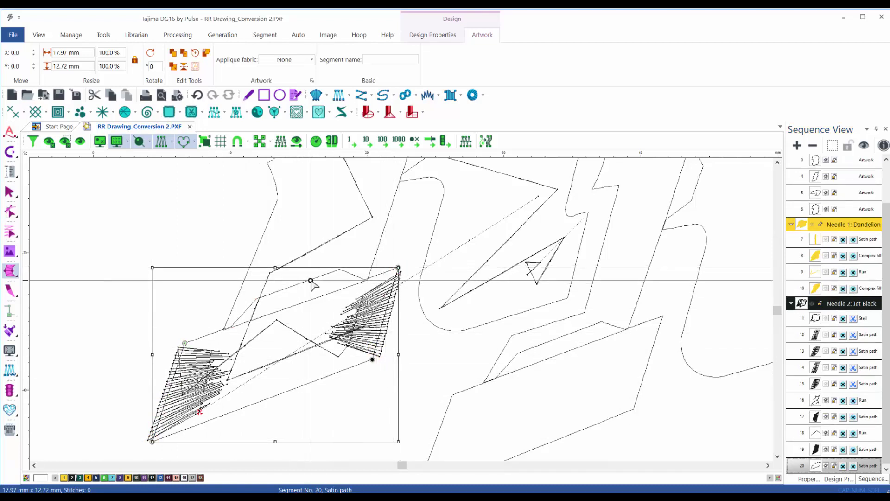
key(Return)
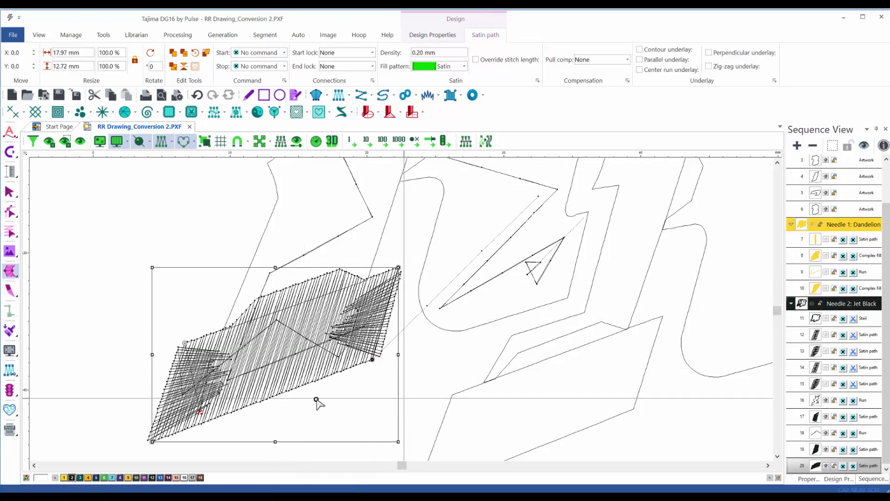
click(9, 192)
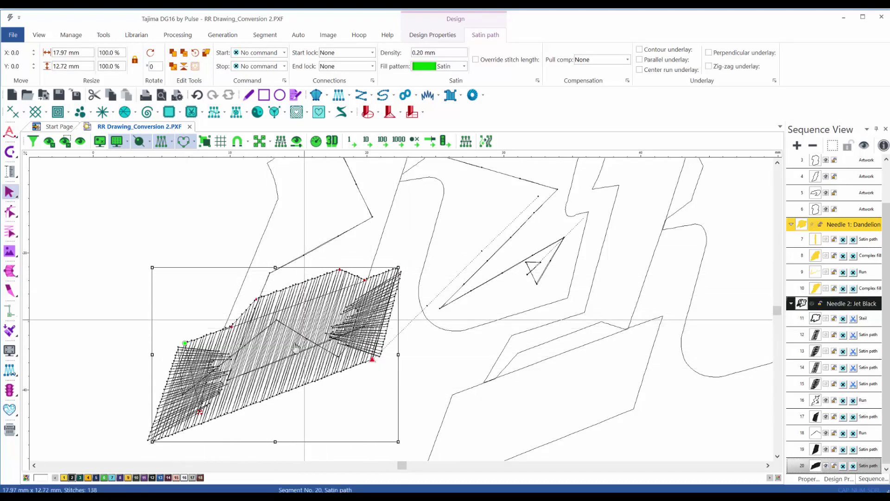
Slice the left R's stem artwork from the inner corner at the leg junction across to its left edge, and split it into two pieces.
scroll(343, 306, down, 2)
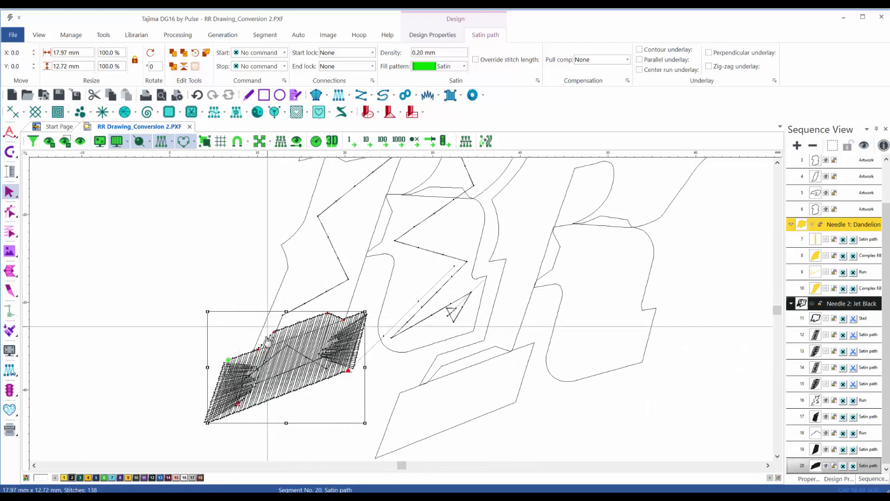
scroll(320, 313, down, 1)
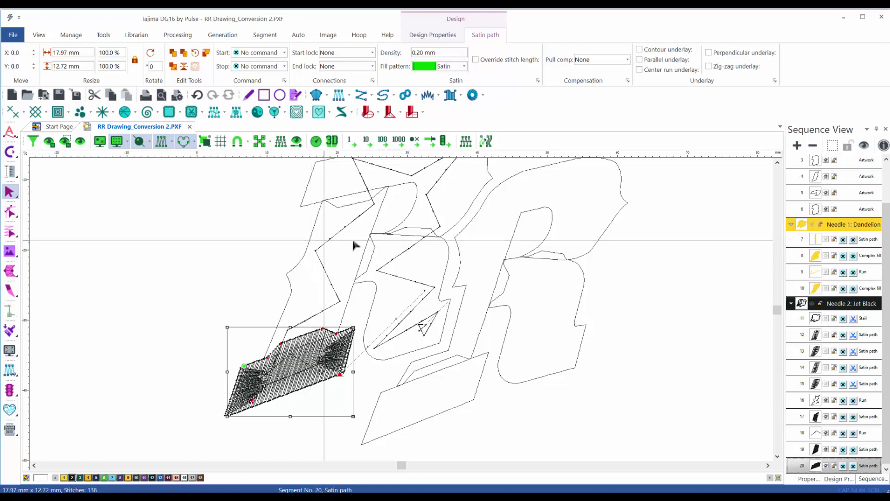
click(314, 248)
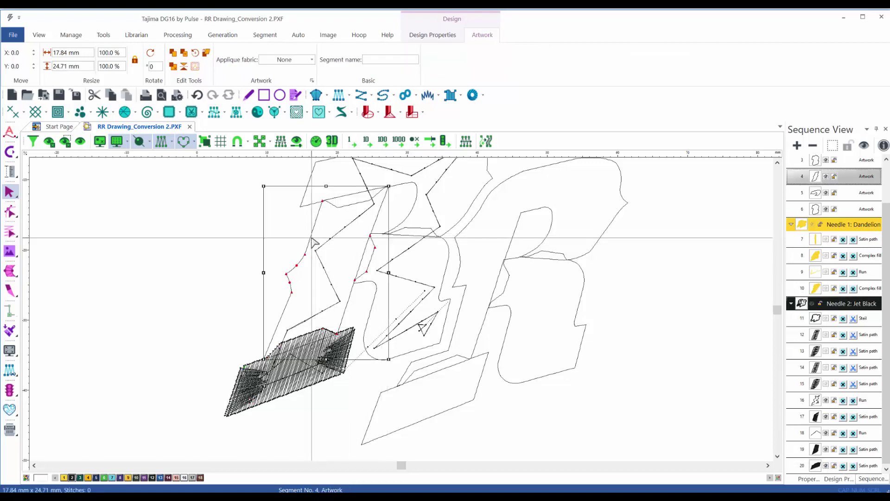
click(9, 292)
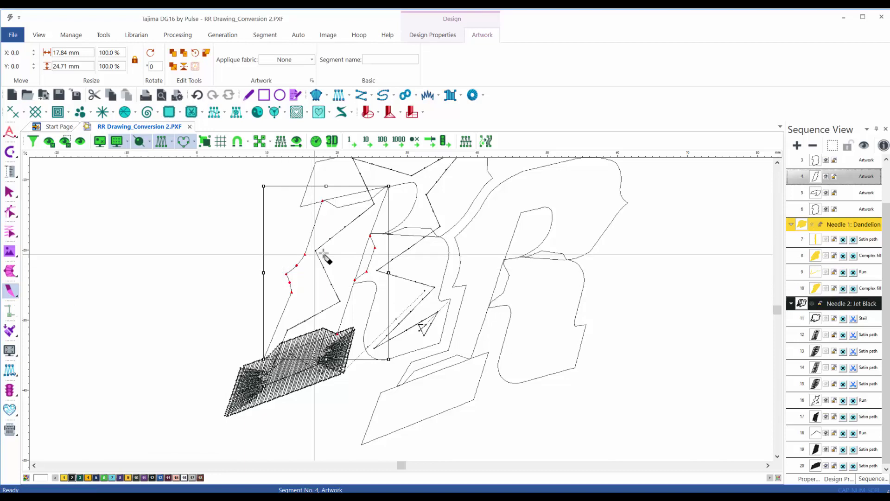
click(370, 235)
click(306, 246)
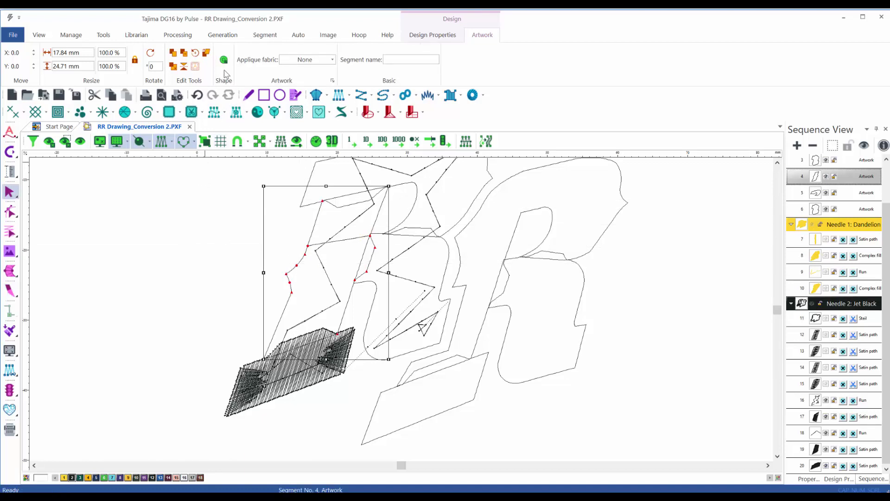
click(224, 61)
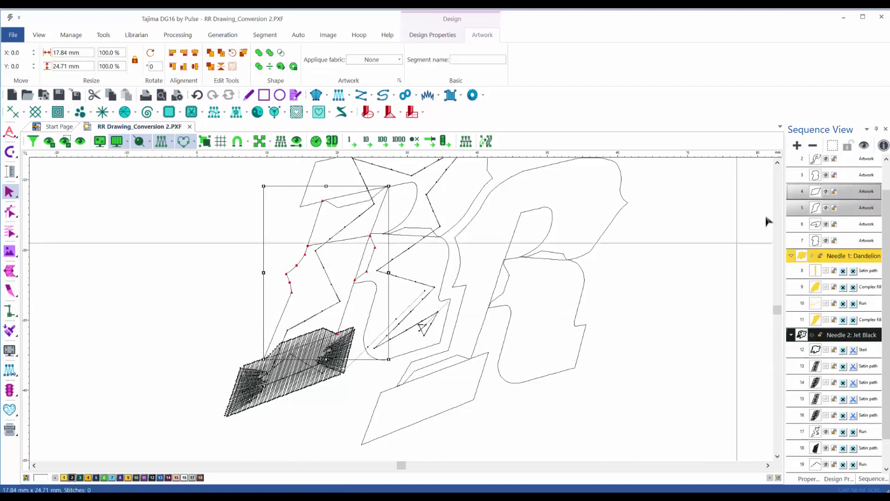
Convert the lower stem piece into a satin path running from the foot up to the cut line, ending at its upper-right corner.
click(805, 210)
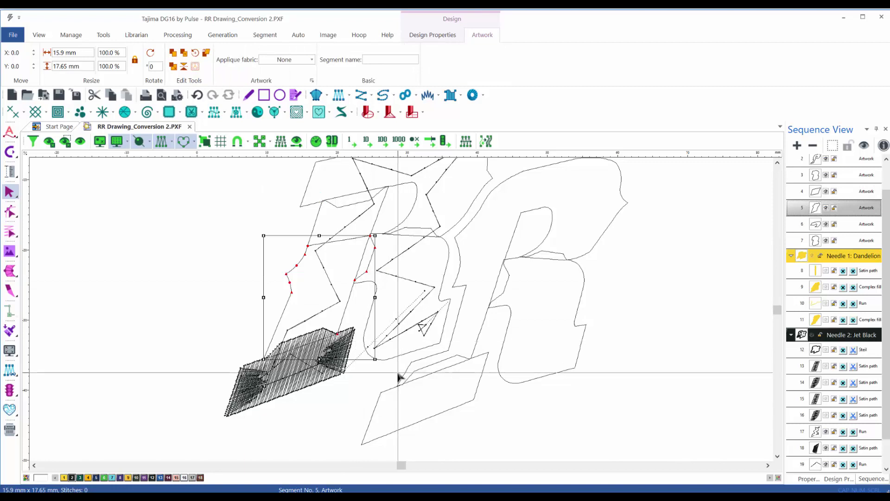
key(space)
click(337, 333)
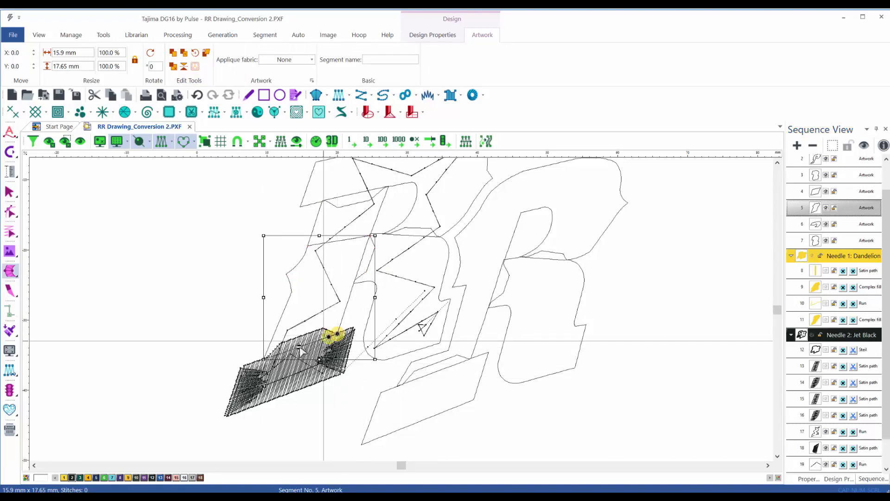
click(268, 357)
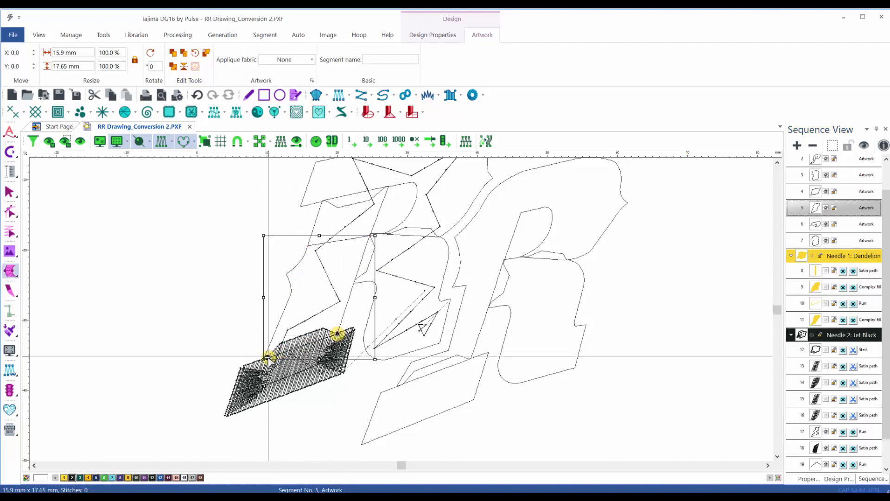
click(369, 236)
click(320, 243)
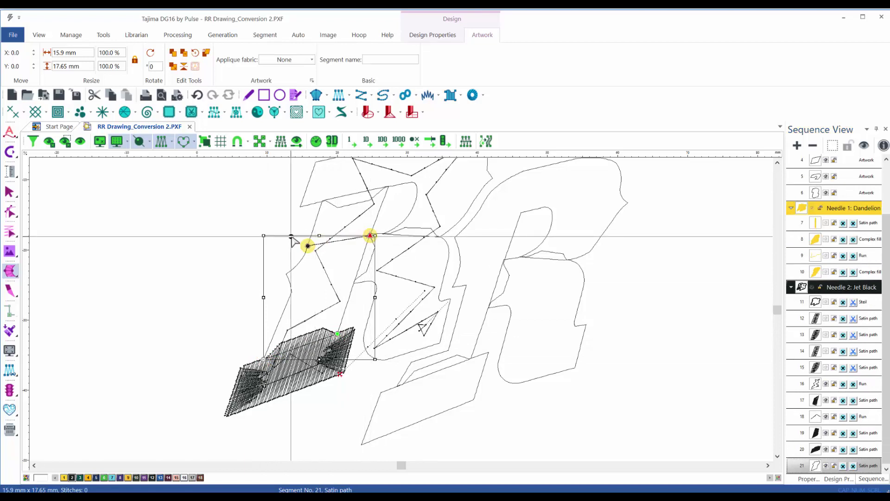
key(Return)
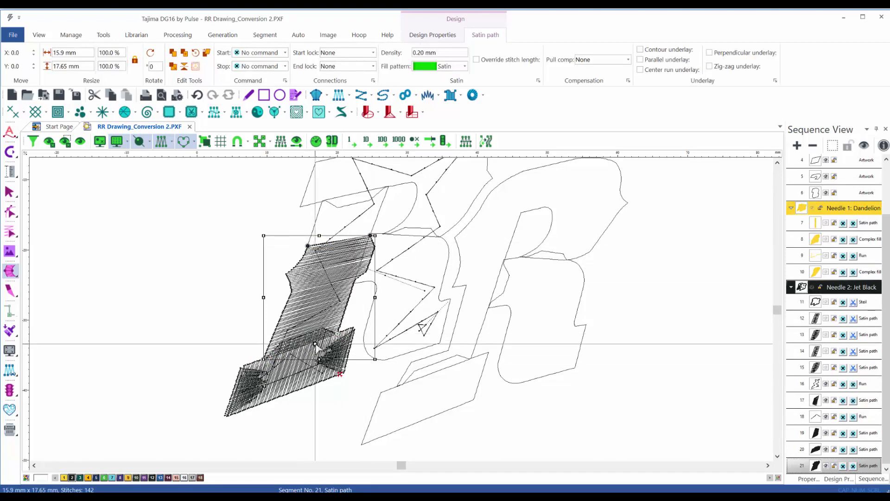
key(Escape)
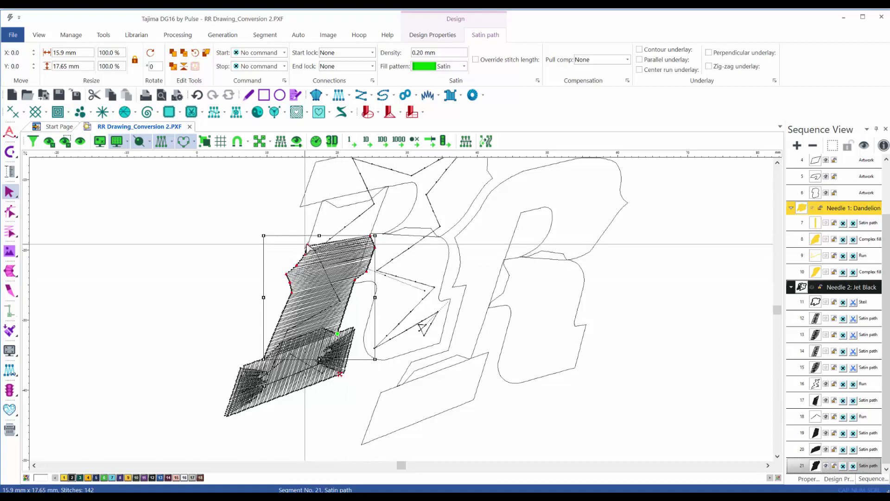
click(370, 235)
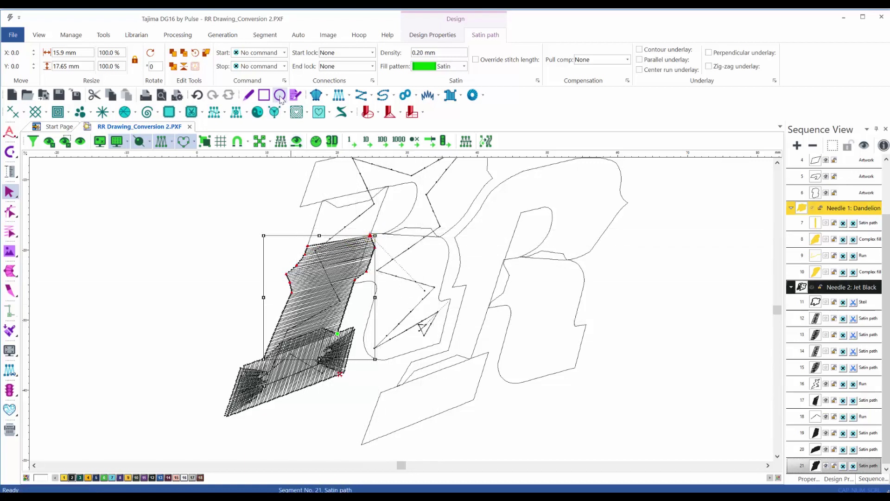
Add a four-point zigzag run stitch, about 7.3 × 12.4 mm, from the lower stem's upper-right corner down to the leg's right end.
click(383, 95)
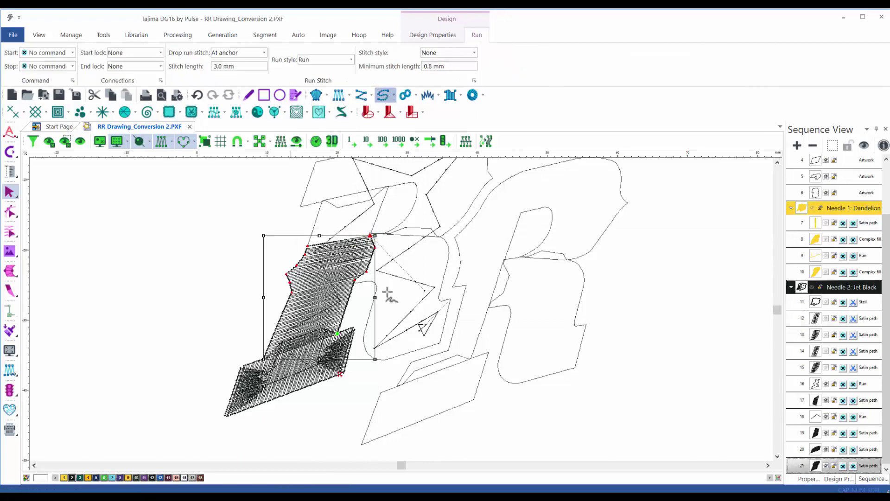
click(381, 243)
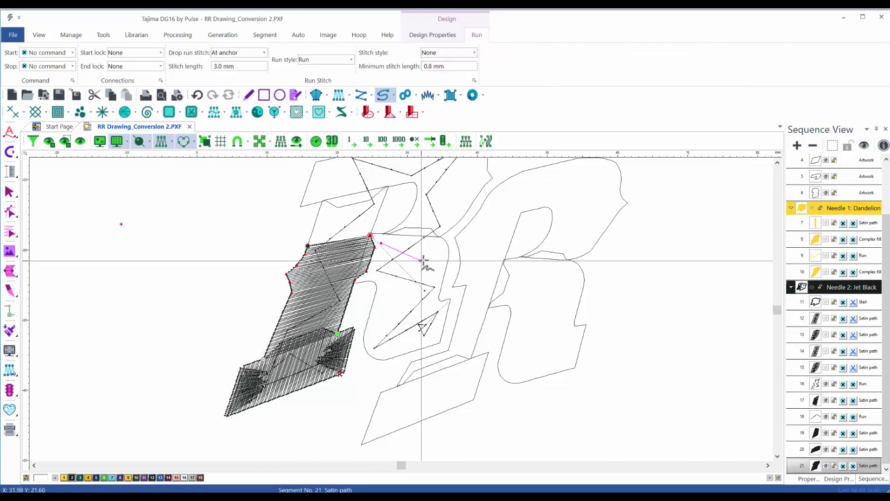
click(424, 260)
click(385, 303)
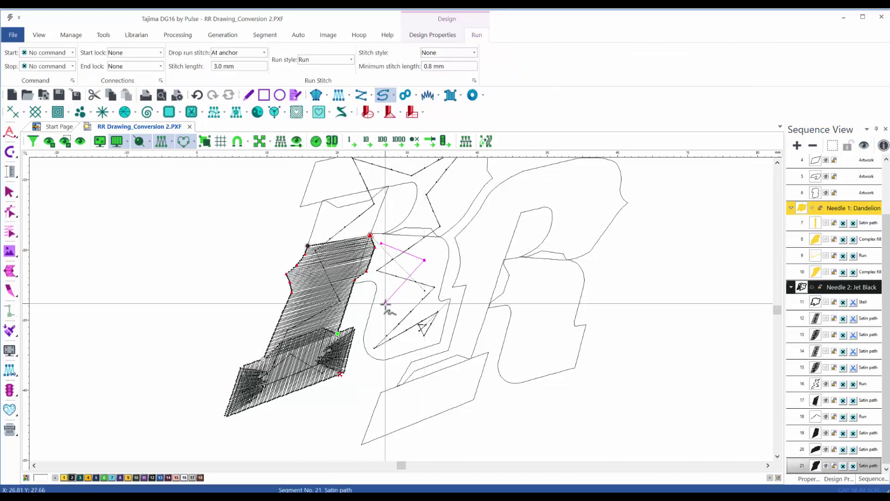
click(431, 329)
key(Return)
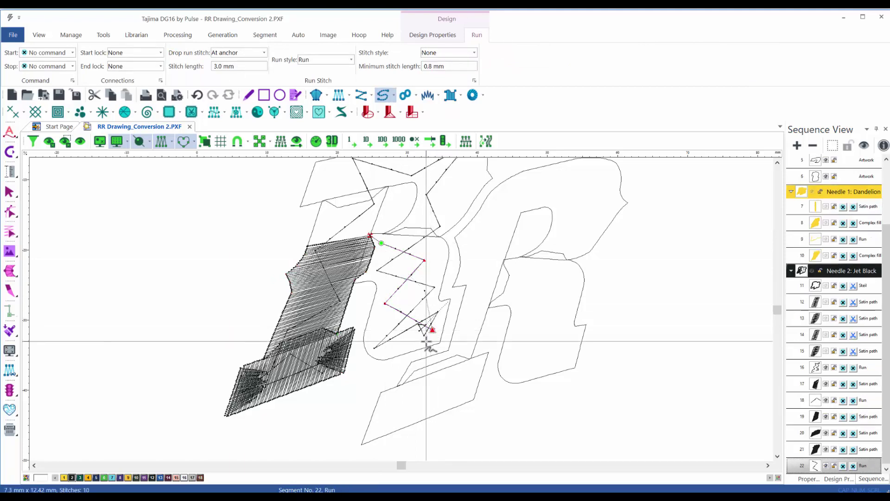
Create a four-point enhanced column satin cap, about 3.1 × 6.0 mm, over the right end of the left R's leg.
scroll(435, 319, up, 3)
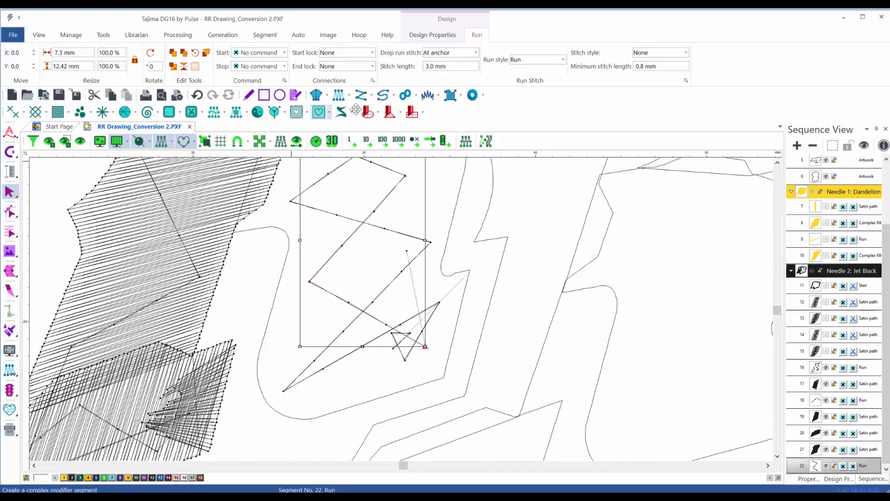
click(316, 95)
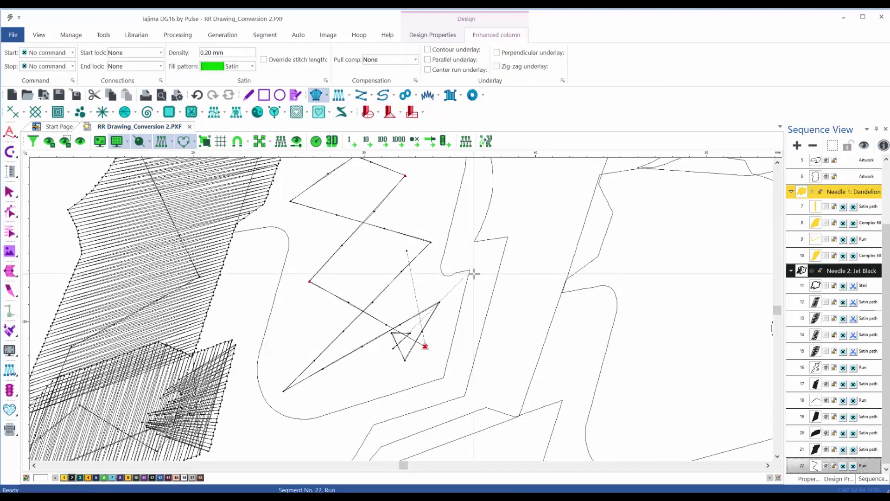
click(473, 274)
click(435, 292)
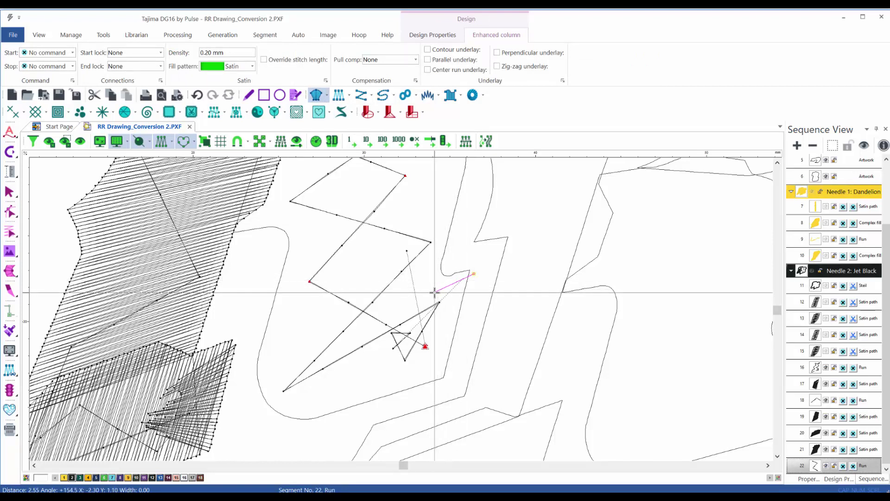
click(449, 376)
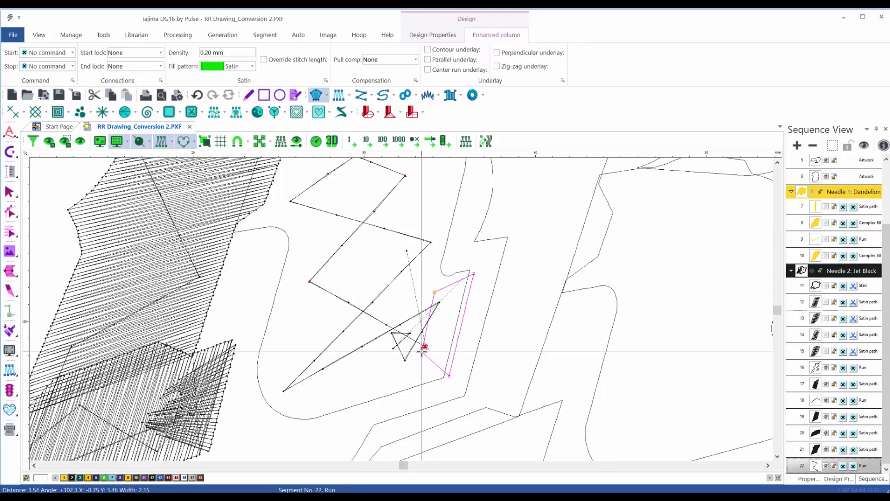
click(422, 351)
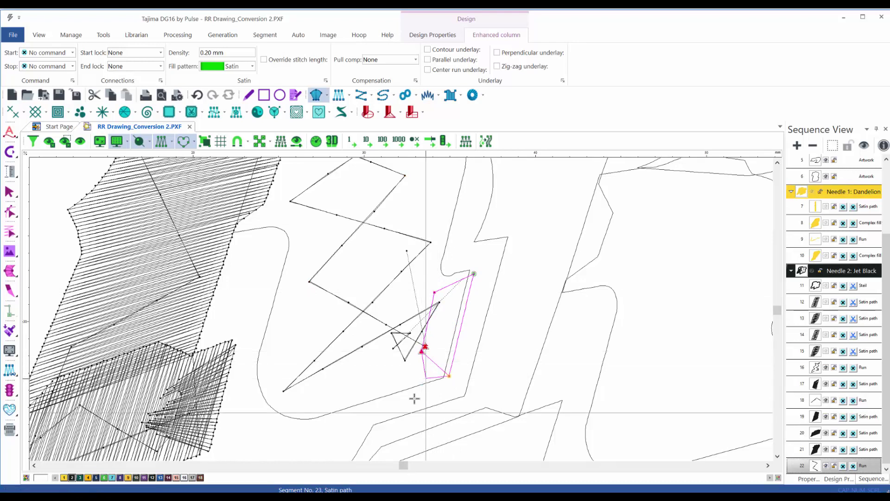
key(Return)
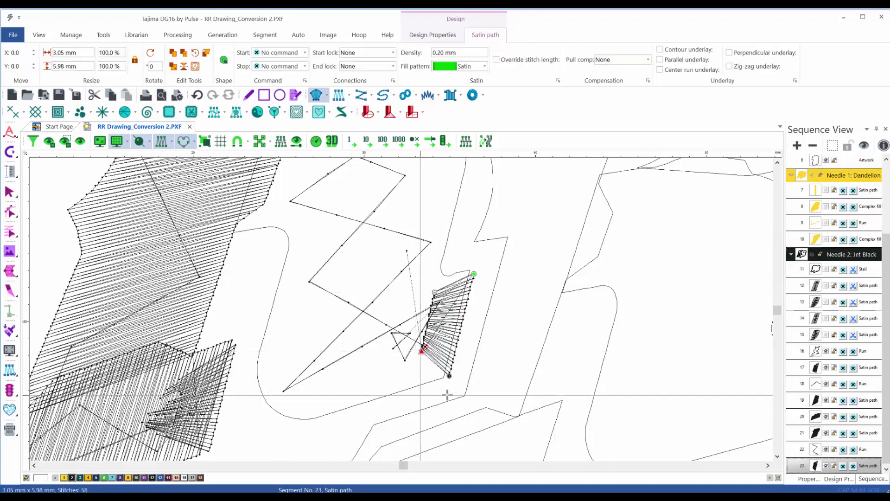
key(Escape)
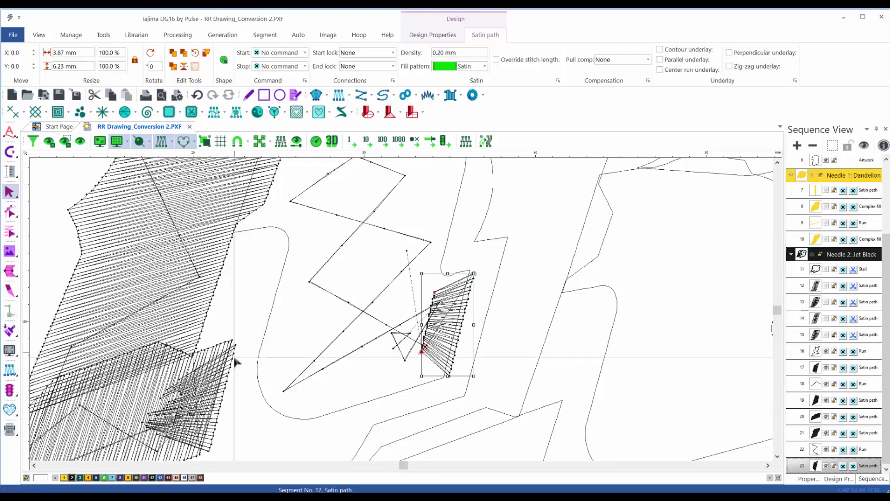
Copy the foot's right-end cap jagged satin settings and paste them onto the new cap at the leg's end.
click(235, 361)
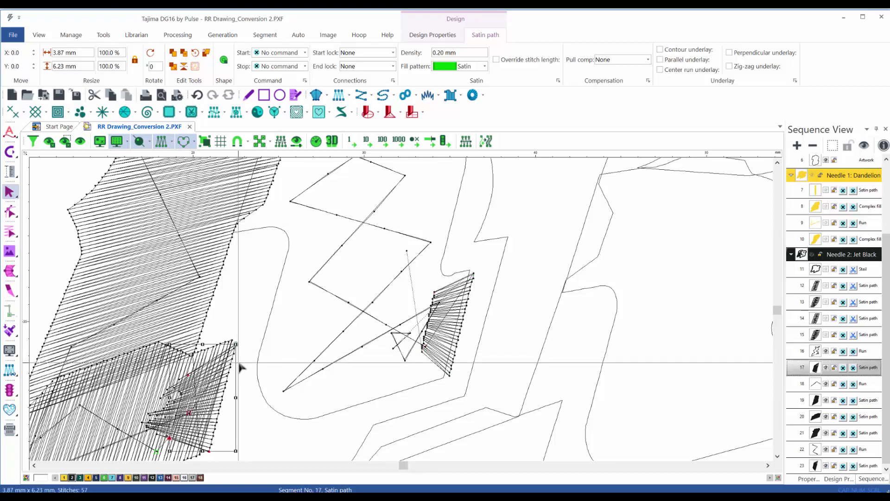
click(473, 283)
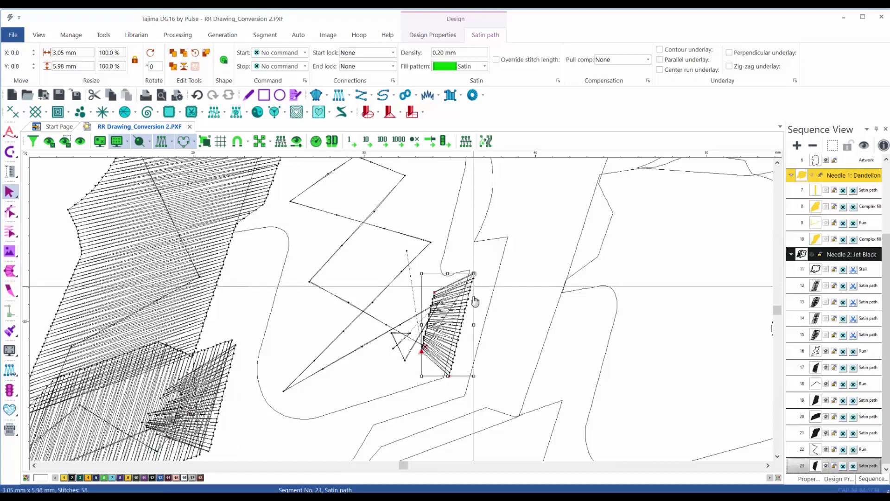
click(474, 377)
scroll(402, 369, down, 2)
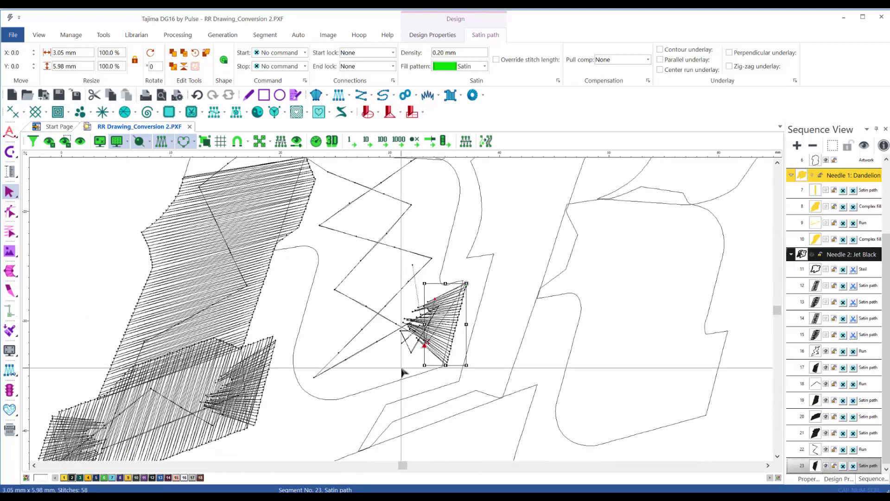
scroll(390, 379, down, 1)
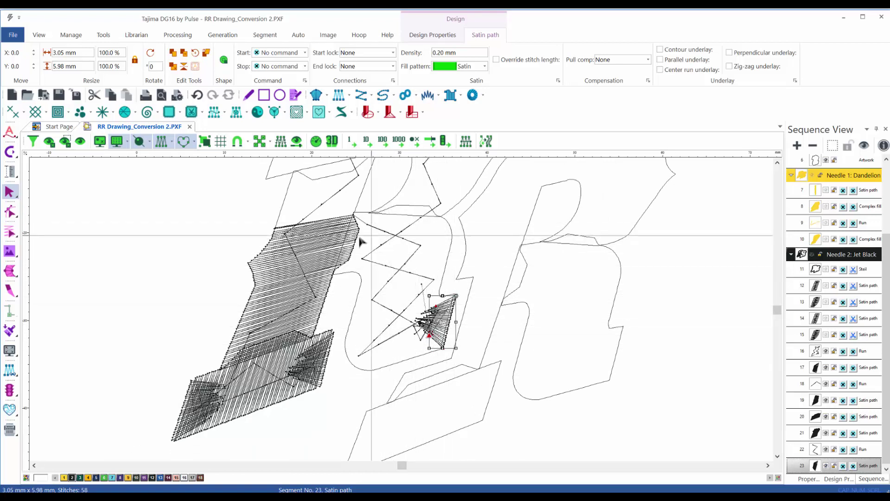
scroll(354, 216, down, 1)
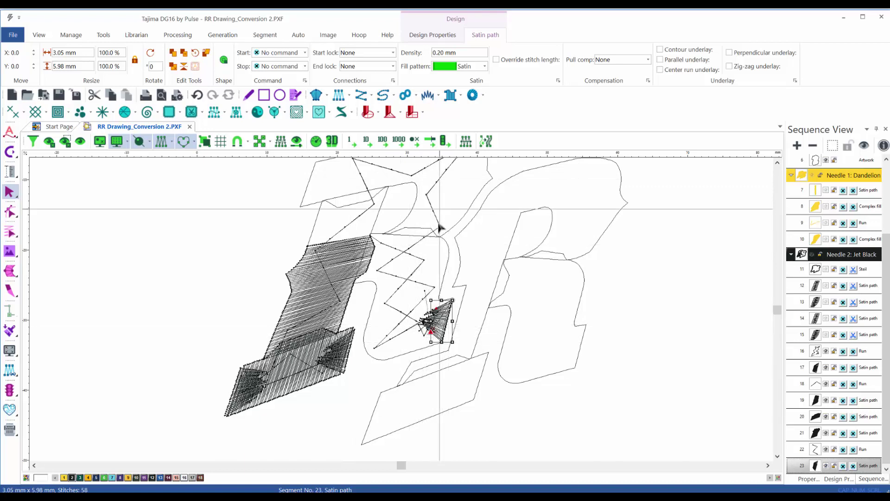
Begin converting the left R's leg outline into a satin path, starting across its right end and ending along the cut edge at the stem.
click(442, 290)
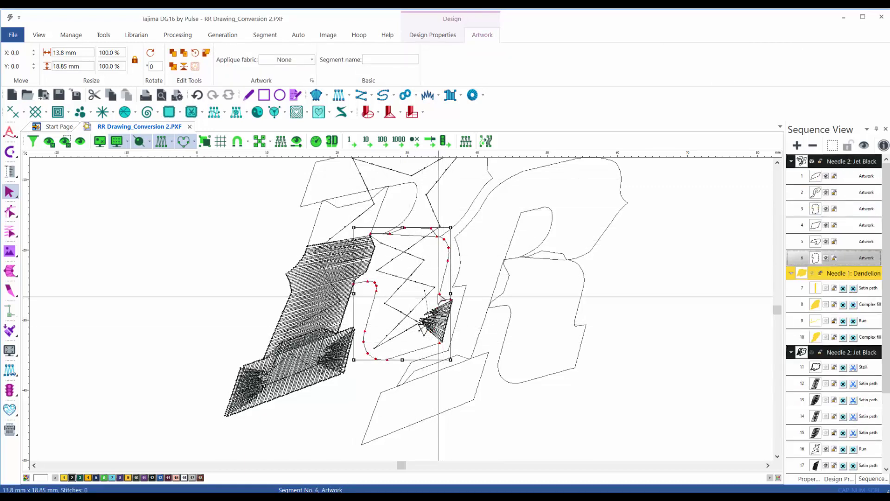
scroll(440, 297, up, 2)
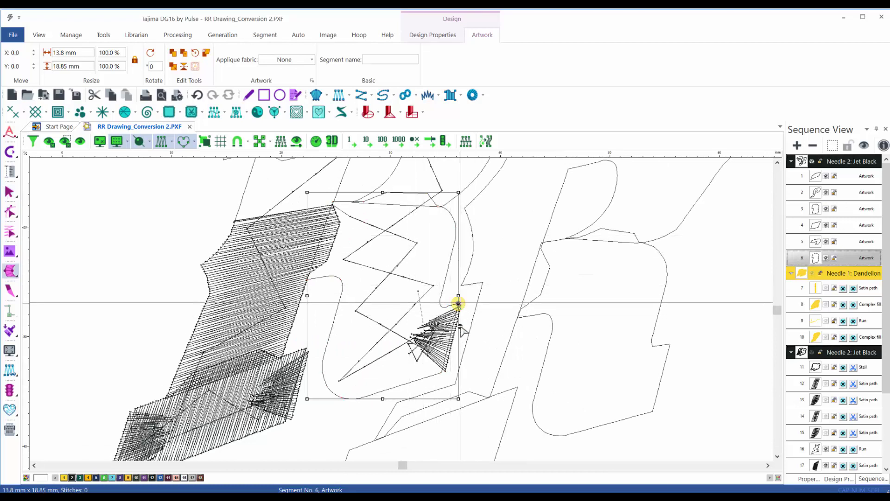
click(441, 372)
right_click(455, 392)
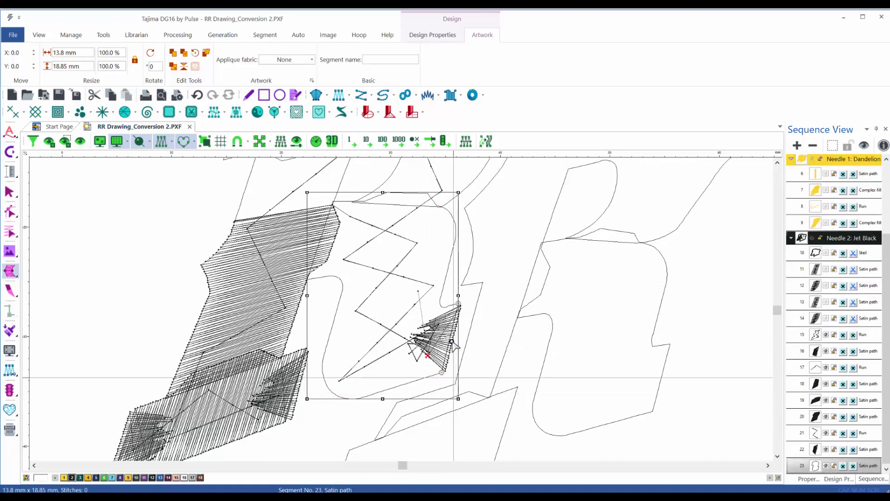
click(332, 201)
click(307, 279)
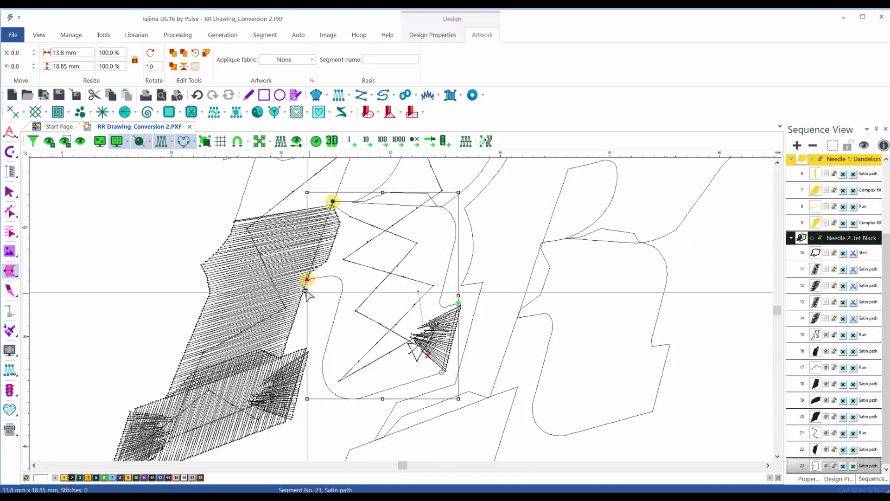
Add five stitch direction lines fanning around the leg's upper curve and down to its lower right end, and generate the satin.
click(455, 221)
click(340, 279)
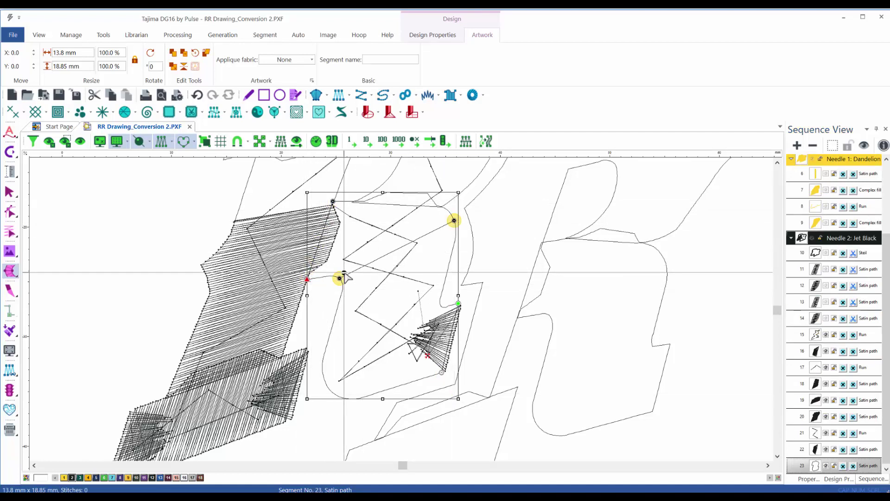
click(374, 197)
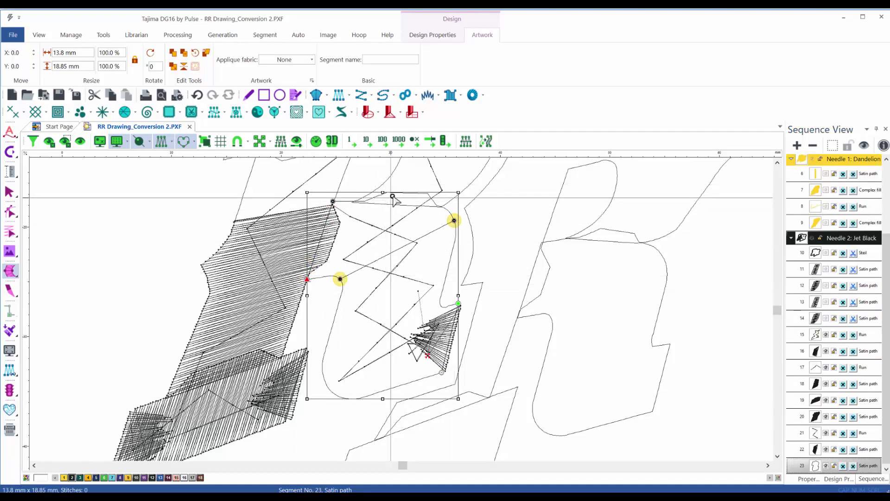
click(392, 192)
click(336, 276)
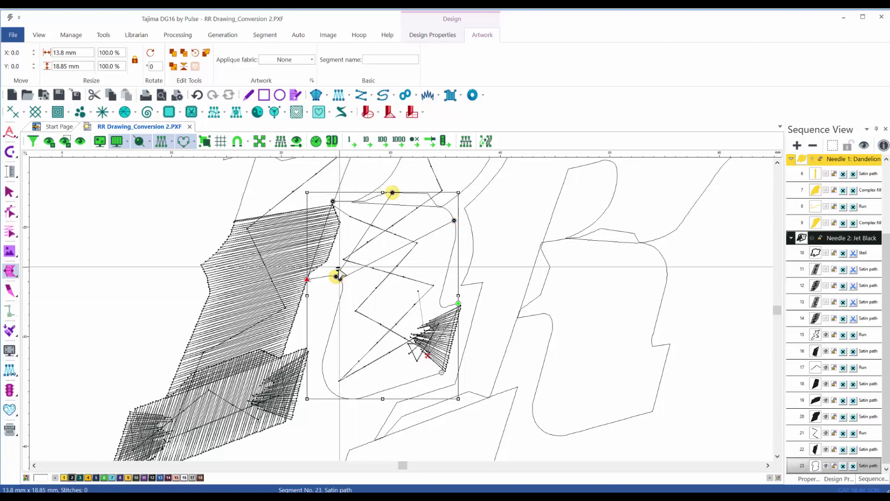
click(441, 306)
click(327, 385)
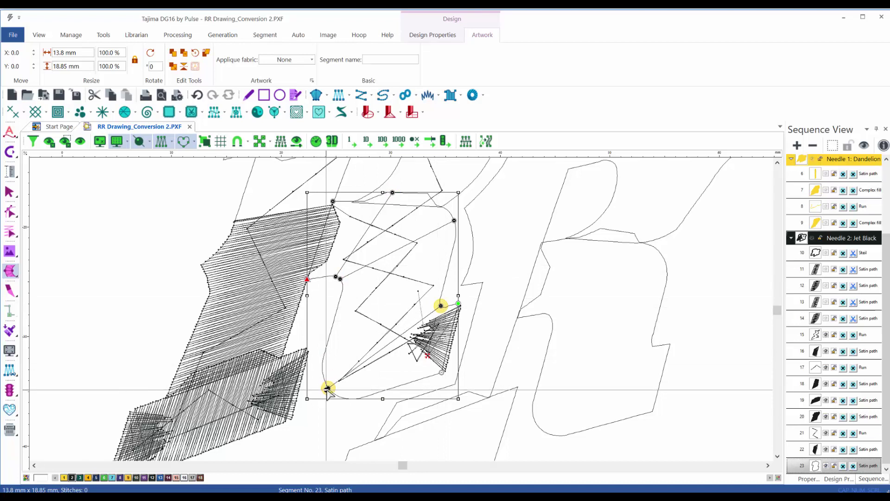
click(447, 306)
click(408, 383)
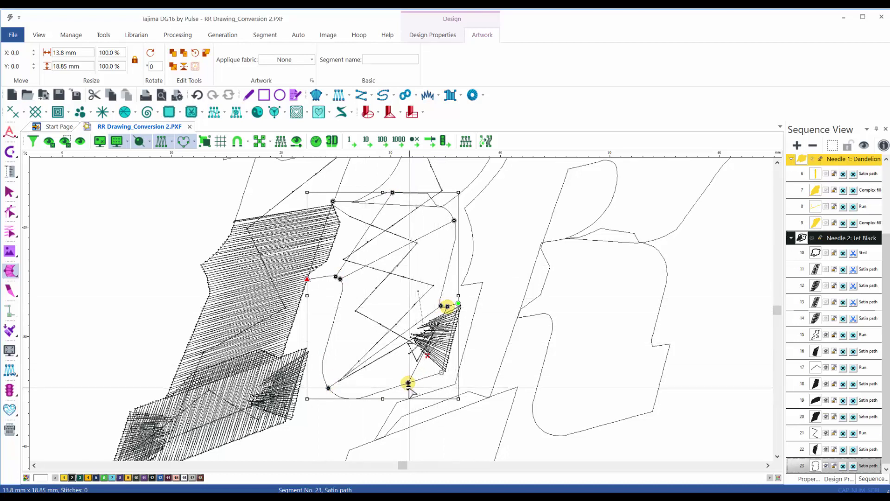
click(441, 294)
click(334, 319)
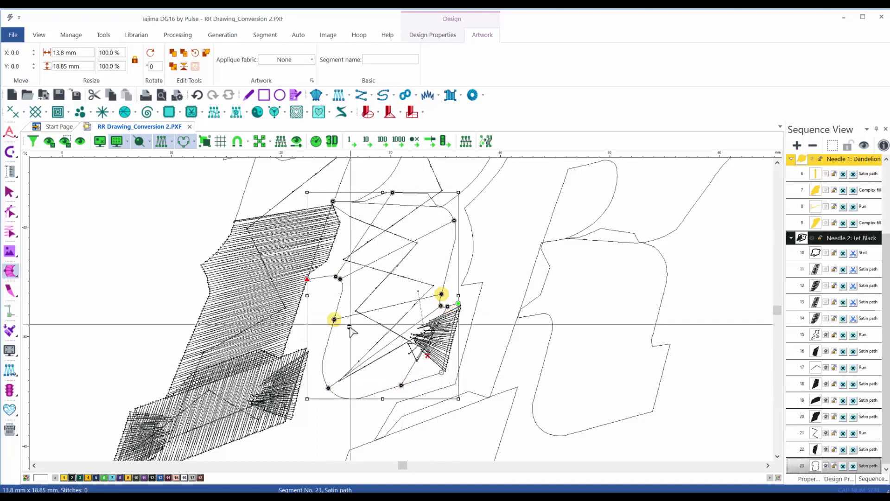
drag(350, 324, 350, 326)
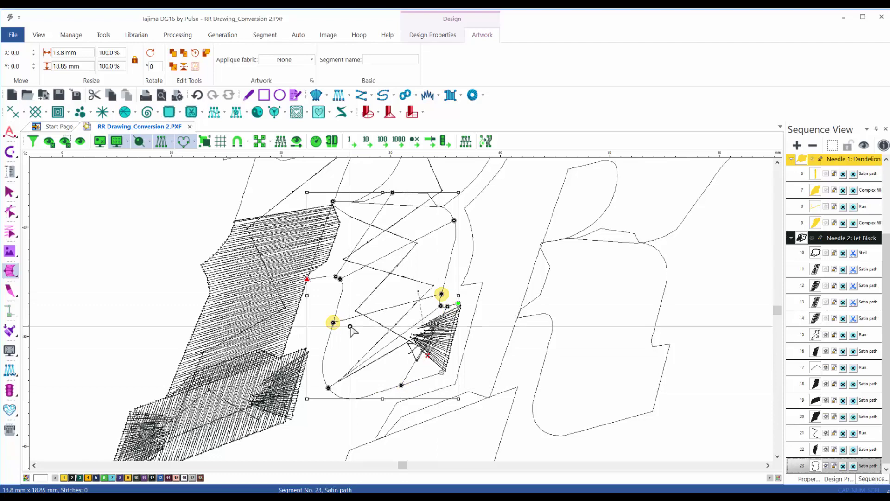
key(Return)
Move the leg satin's end point from its lower-left corner to its upper-left corner beside the stem.
scroll(396, 264, down, 2)
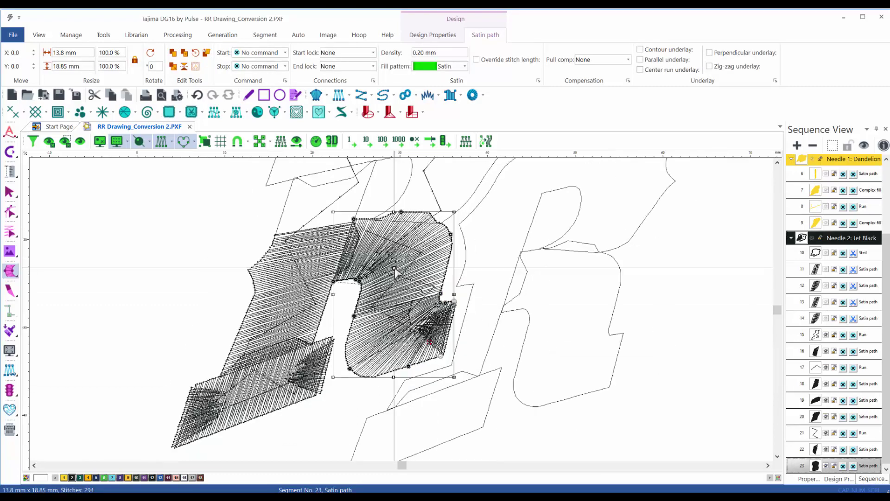
key(Escape)
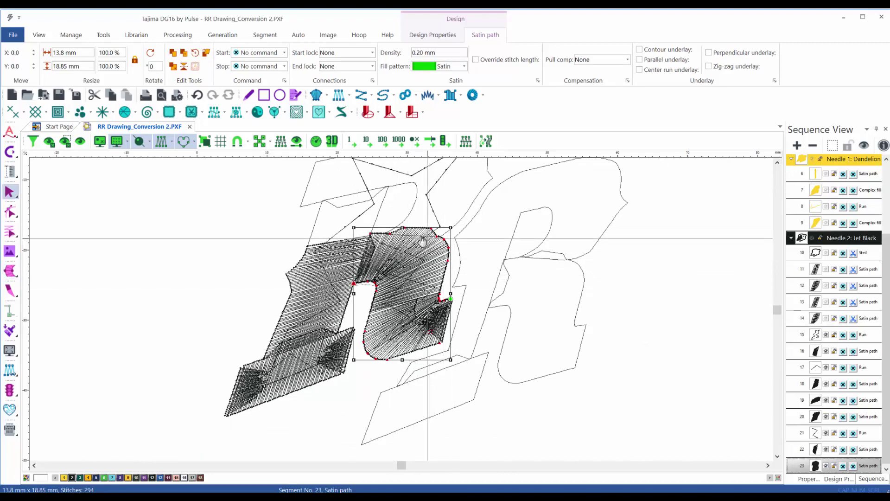
drag(421, 238, 411, 299)
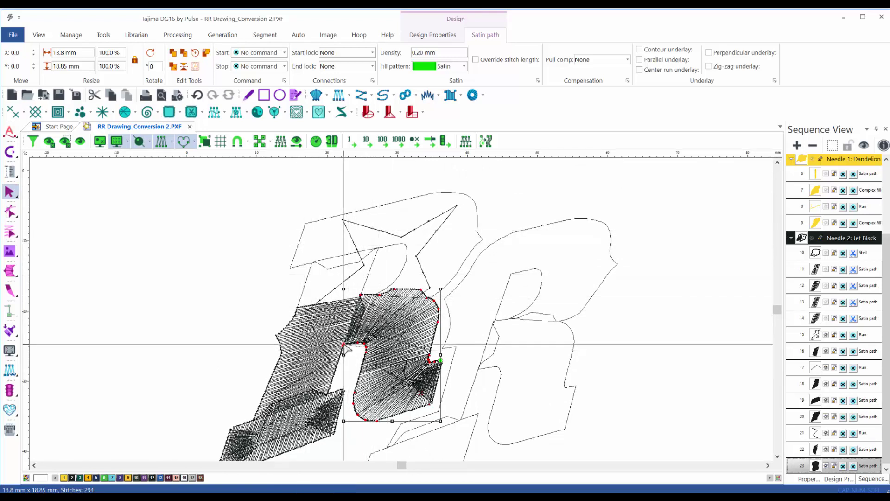
drag(361, 304, 359, 295)
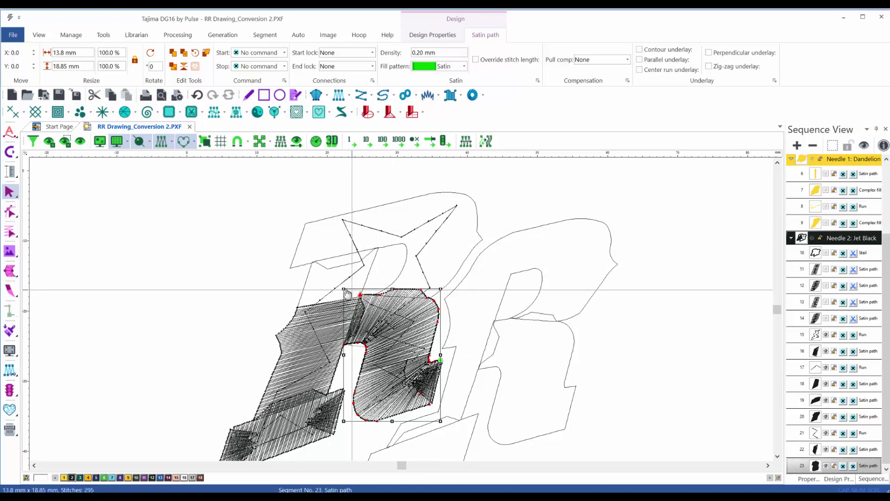
Add a four-point zigzag run stitch, about 7.6 × 9.7 mm, from the leg's upper-left corner up to the top bar's left end.
click(382, 98)
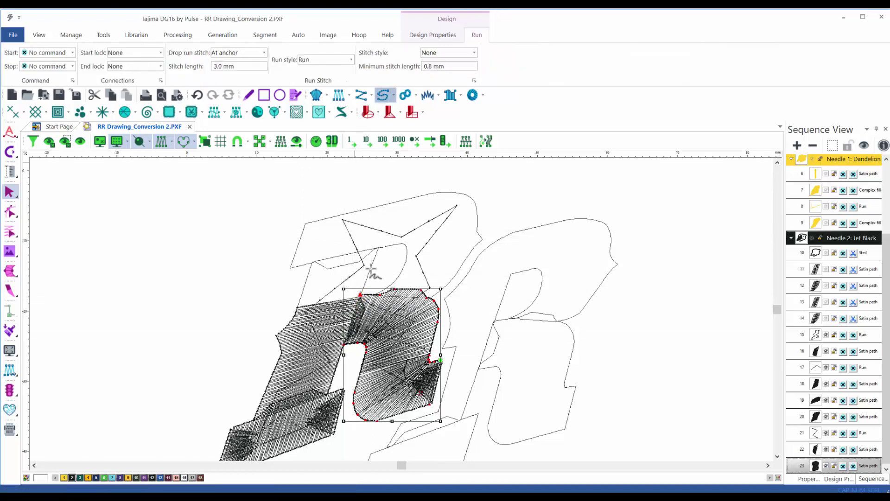
click(355, 295)
click(318, 275)
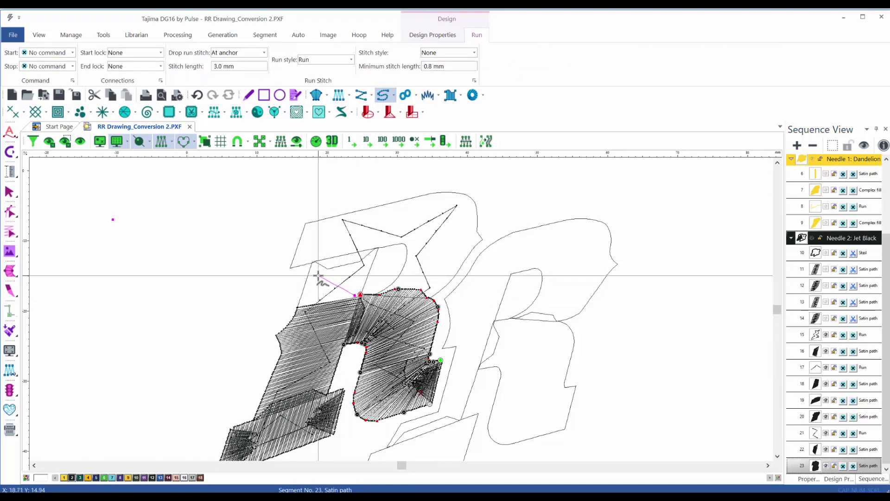
click(360, 227)
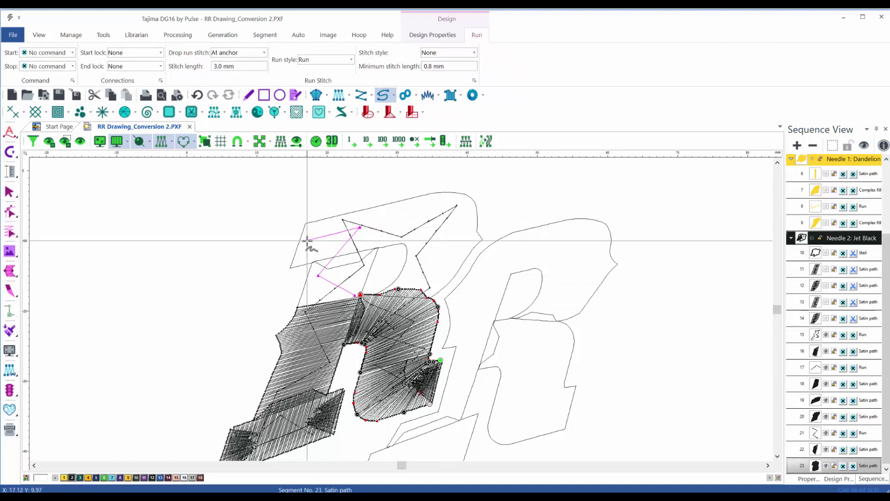
click(307, 241)
scroll(308, 249, up, 5)
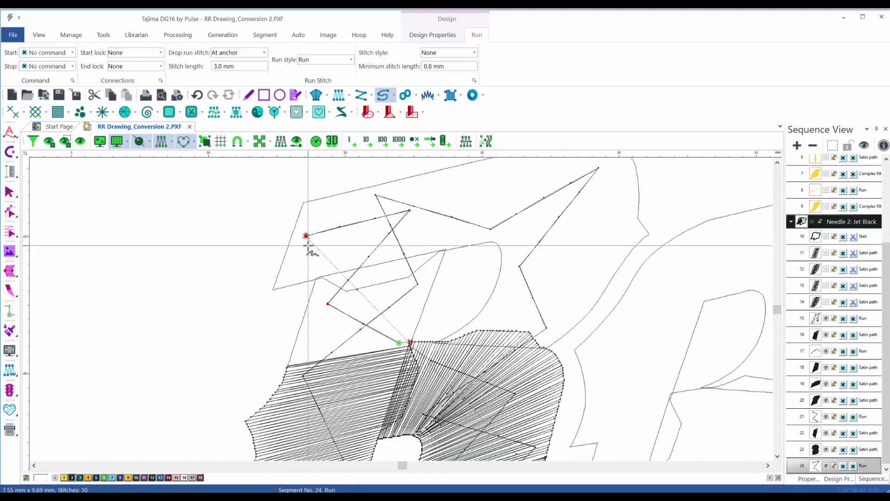
key(Return)
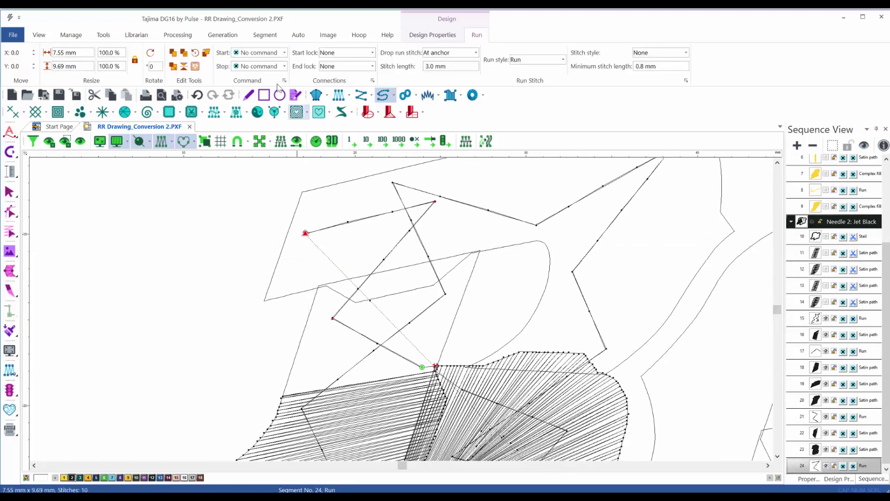
Create a four-point enhanced column satin cap, about 4.1 × 5.8 mm, over the top bar's left end and paste the jagged satin settings onto it.
click(315, 97)
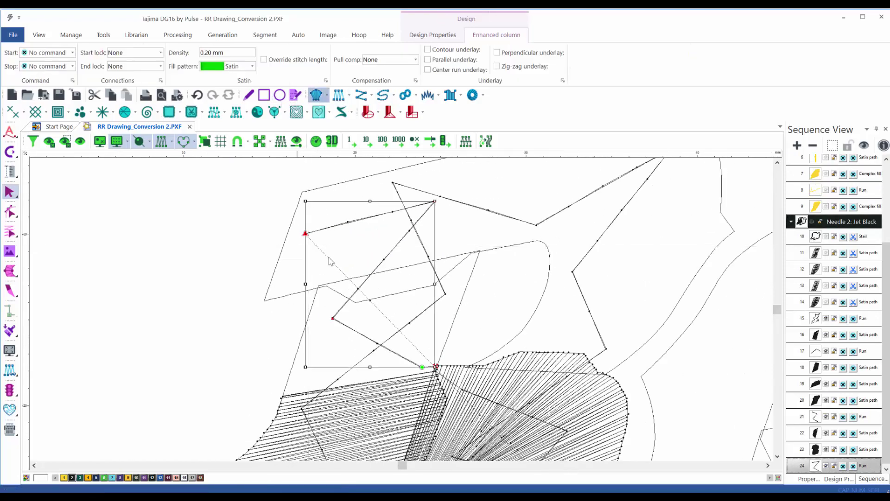
click(295, 194)
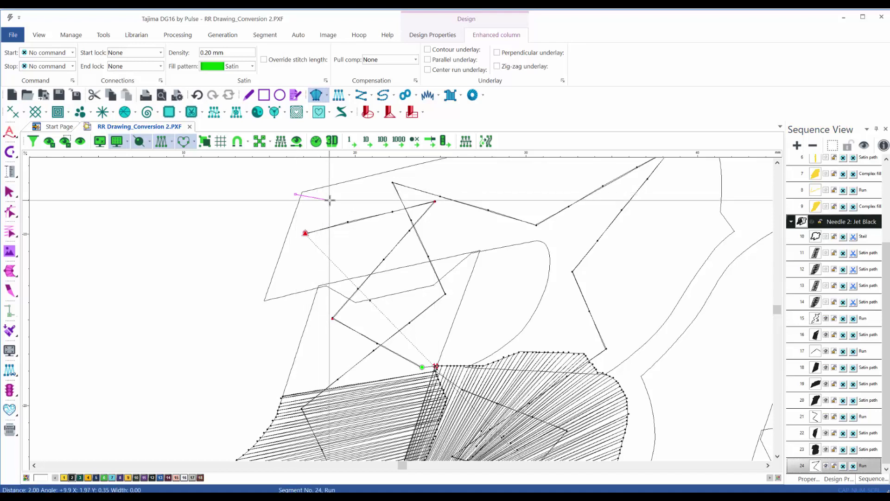
click(332, 200)
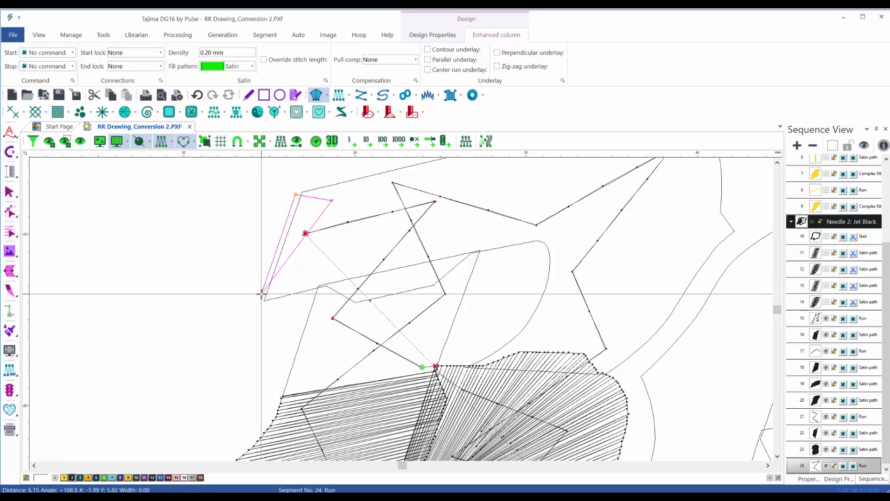
click(262, 293)
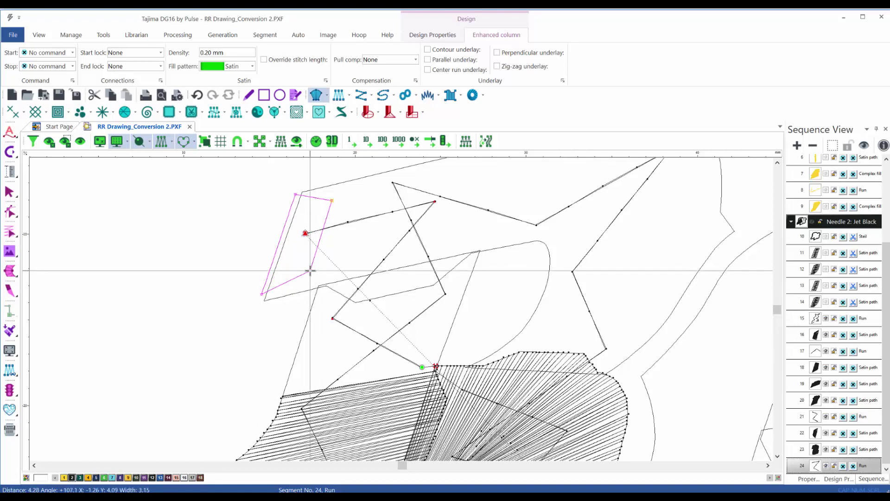
click(312, 273)
key(Return)
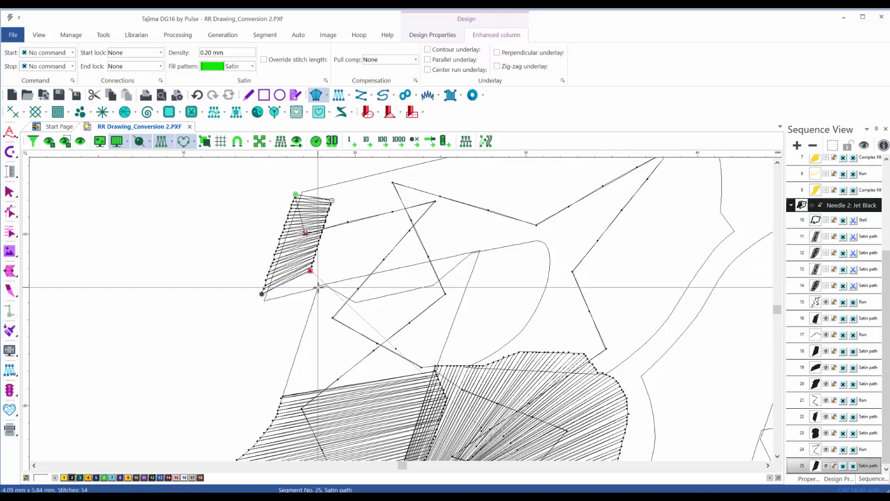
key(Escape)
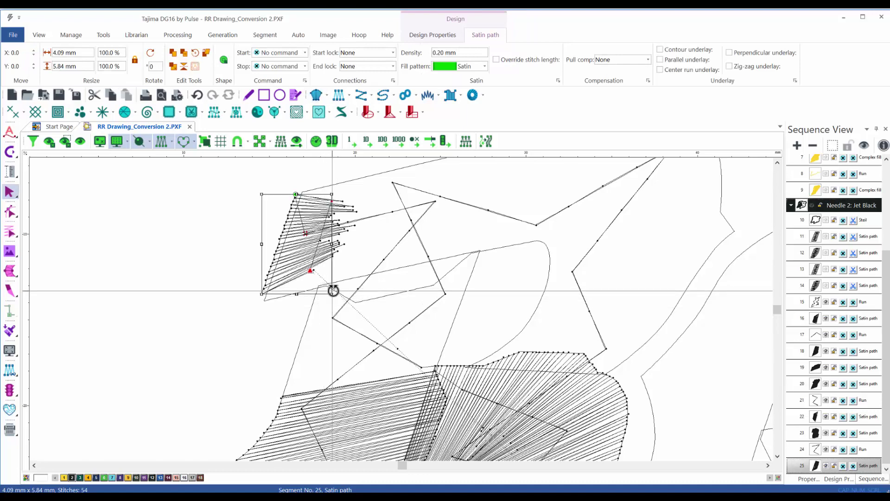
Begin converting the left R's top bar and bowl outline into a satin path, starting across its left end and ending along the lower cut edge.
scroll(334, 292, down, 2)
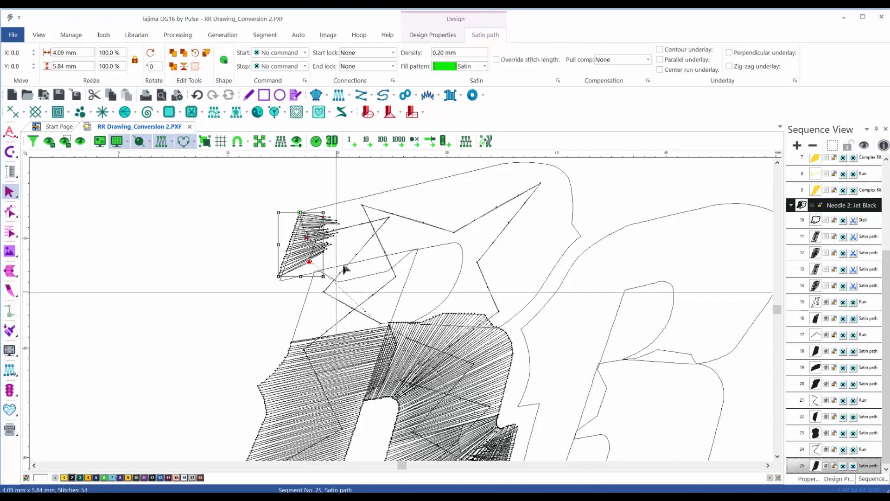
click(428, 249)
click(429, 250)
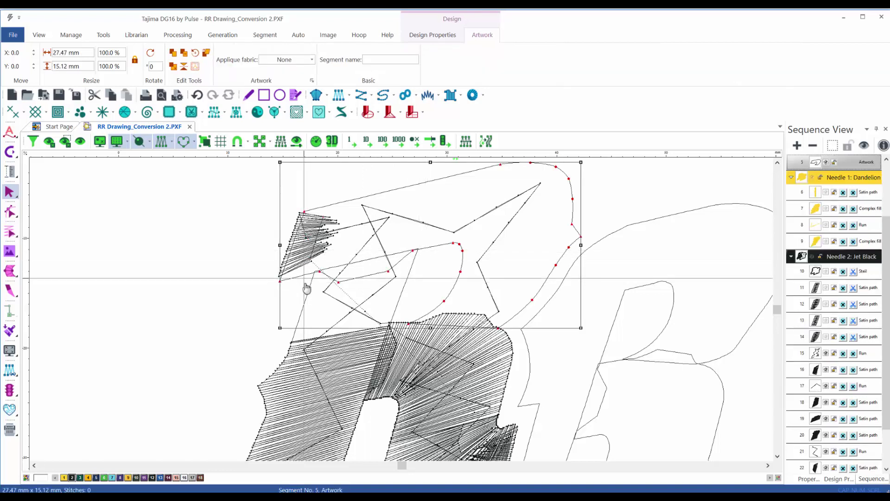
key(p)
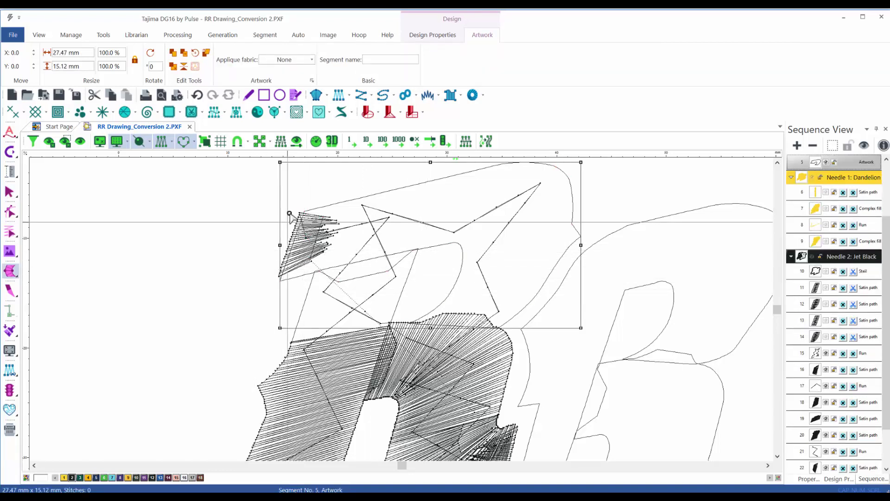
drag(303, 211, 249, 283)
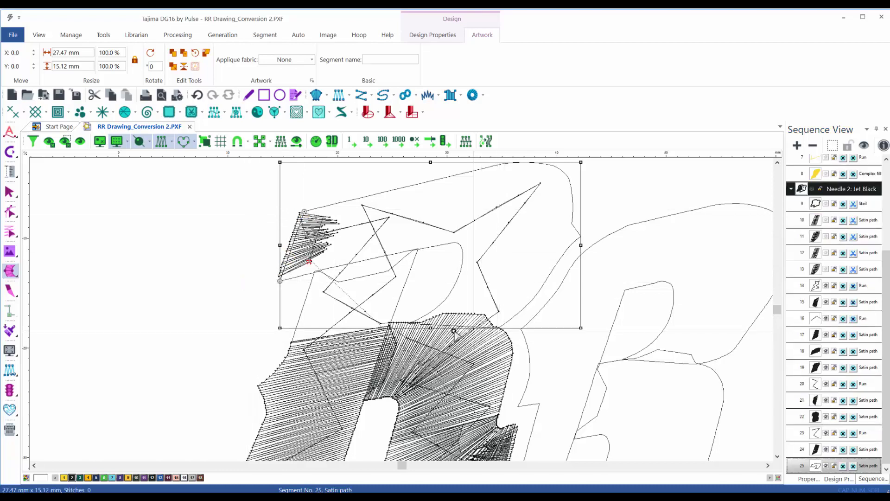
click(497, 328)
click(451, 325)
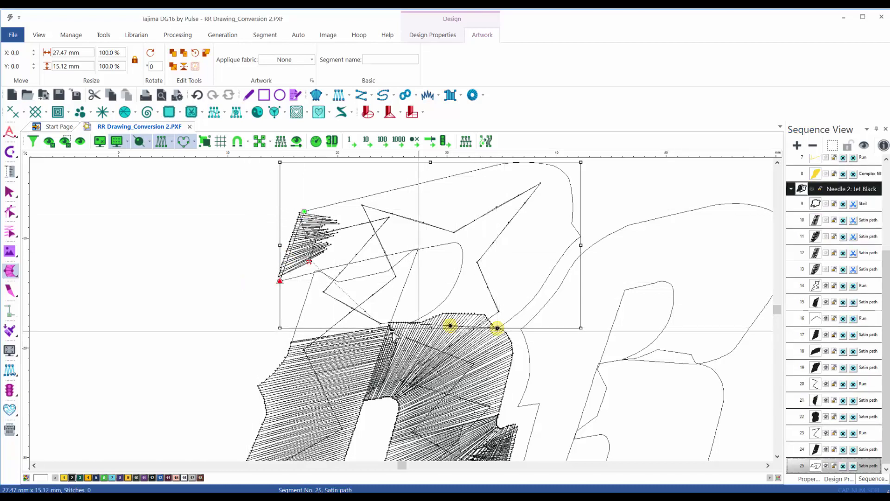
Complete the left R's bowl satin with three stitch direction lines around its curve and move its end point to the top bar's lower edge.
click(580, 235)
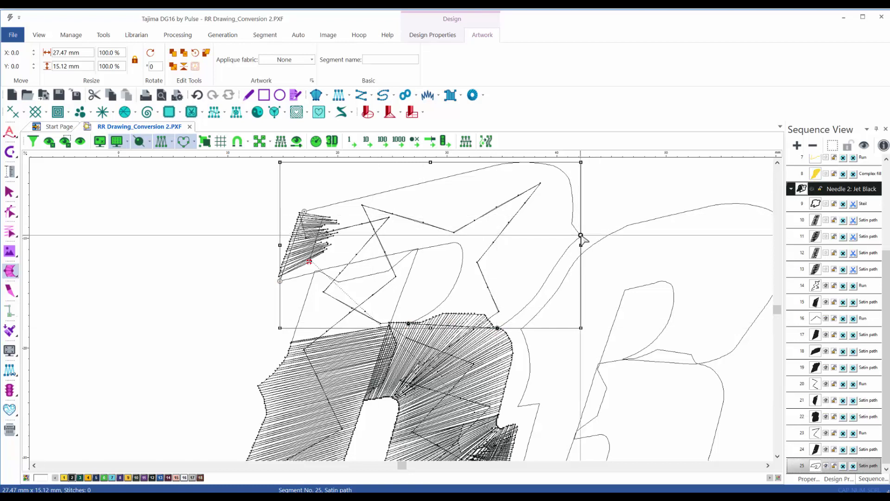
click(567, 249)
drag(436, 245, 467, 259)
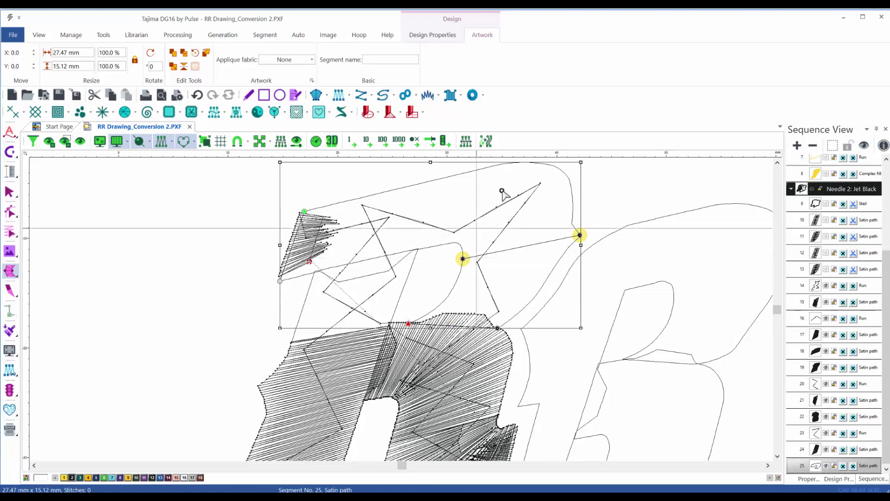
click(545, 164)
click(462, 249)
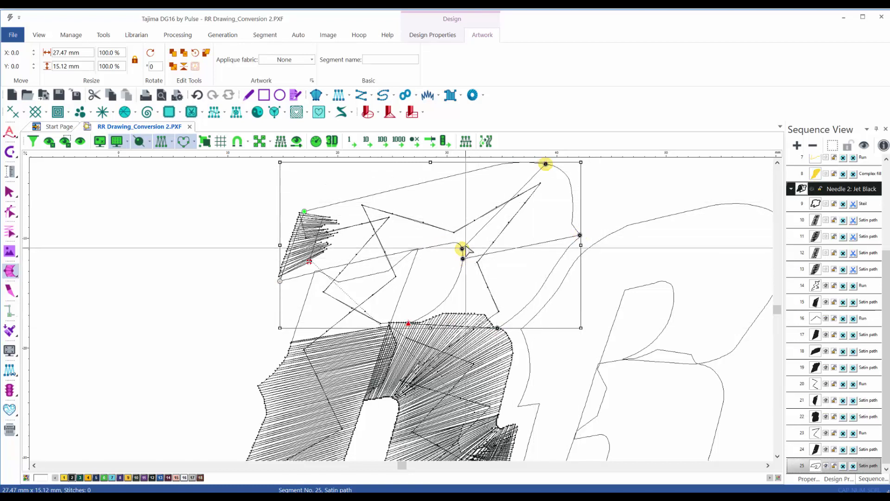
click(477, 170)
click(463, 259)
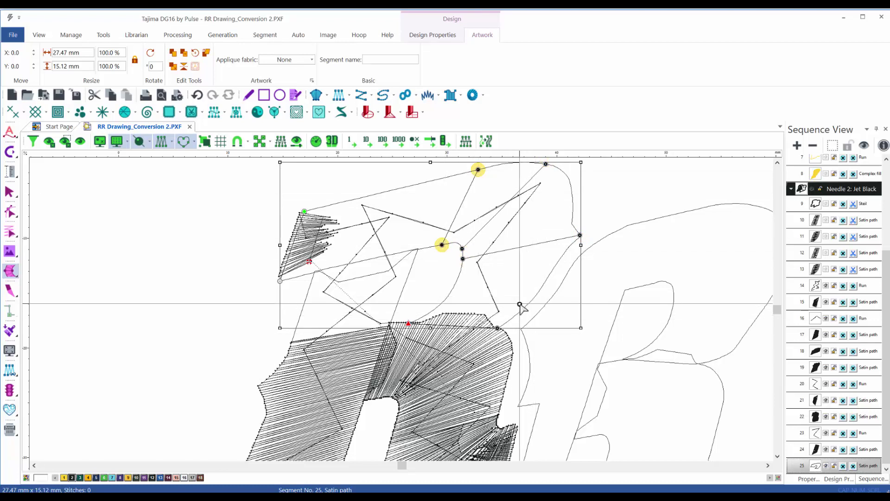
key(Return)
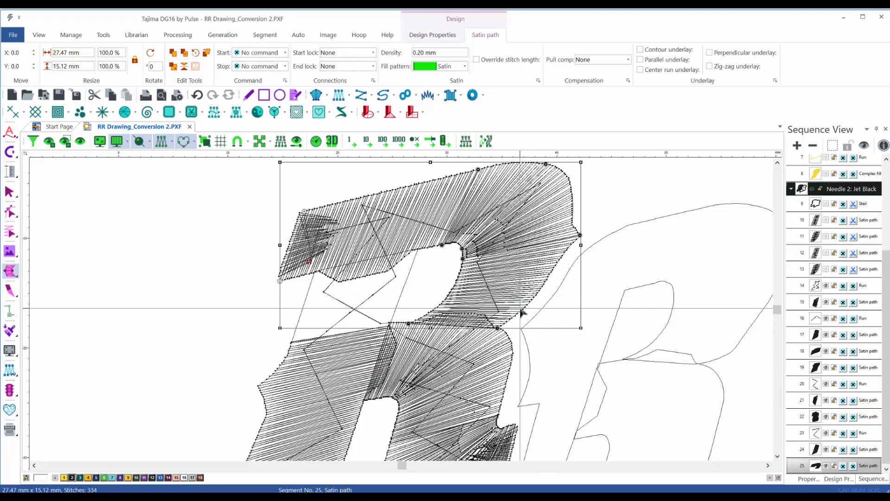
key(Escape)
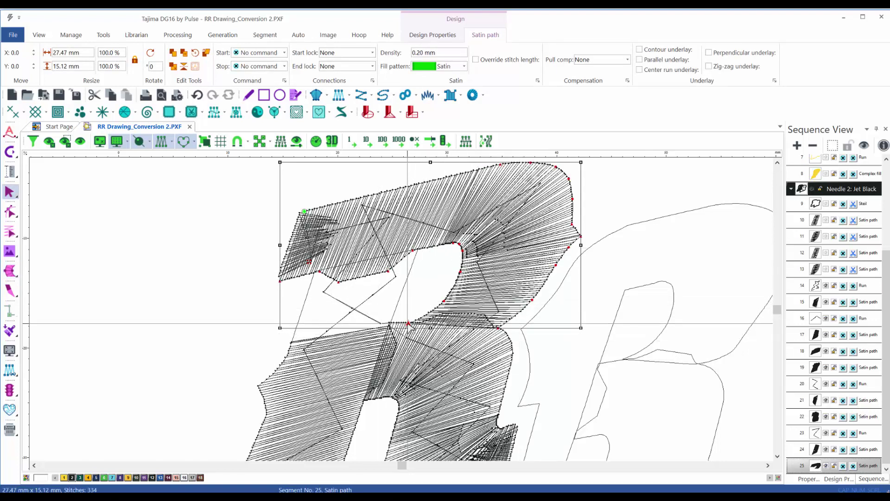
drag(408, 323, 389, 273)
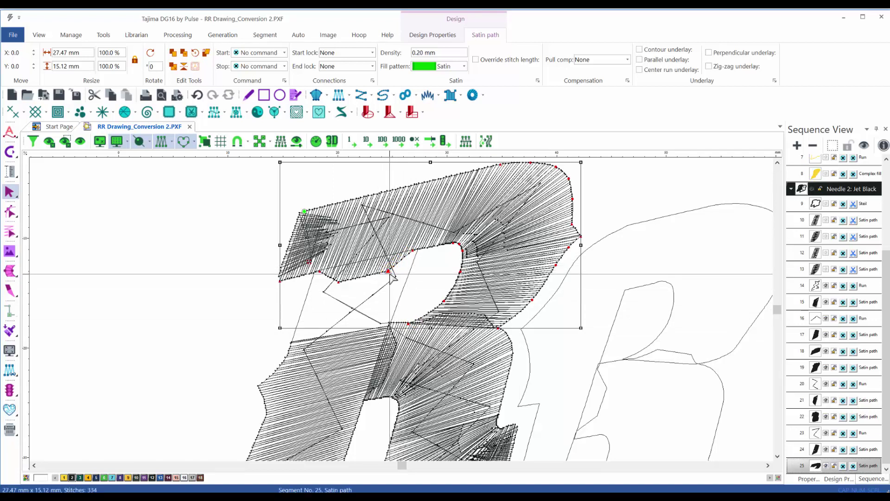
Convert the left R's upper stem outline, 11.54 × 8.51 mm, into a satin path and place its end point at the lower corner beside the bowl.
click(302, 311)
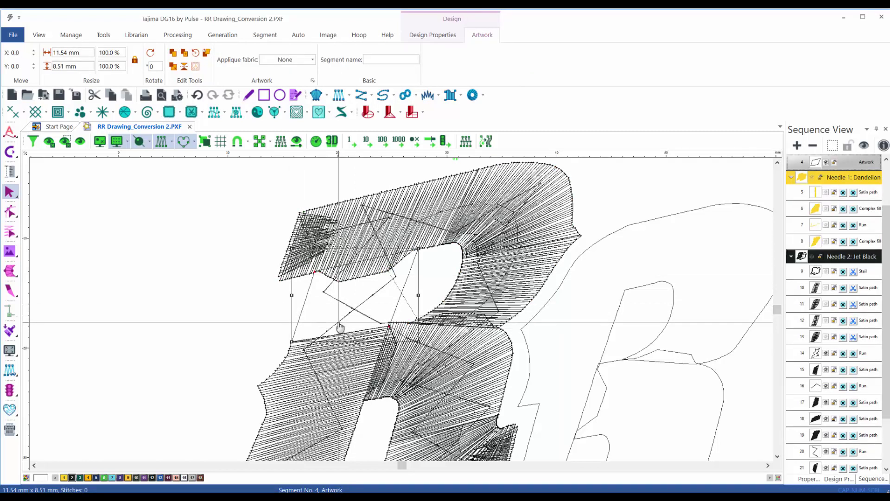
key(space)
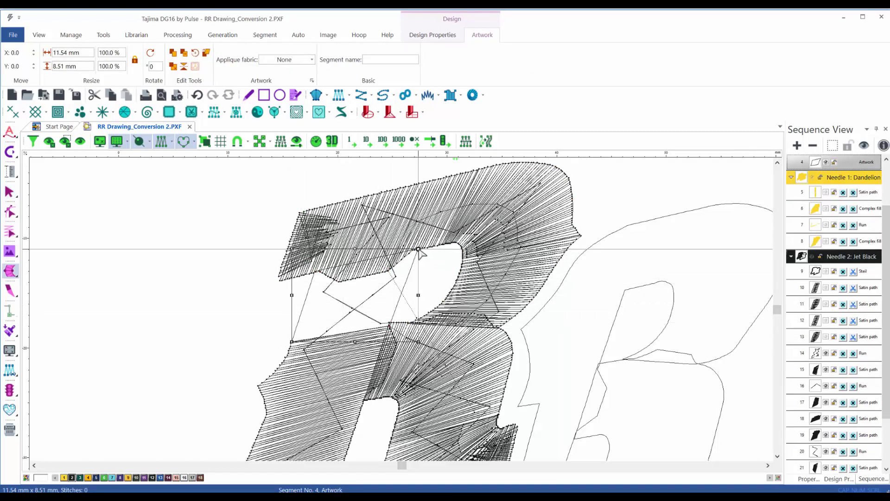
drag(418, 249, 314, 271)
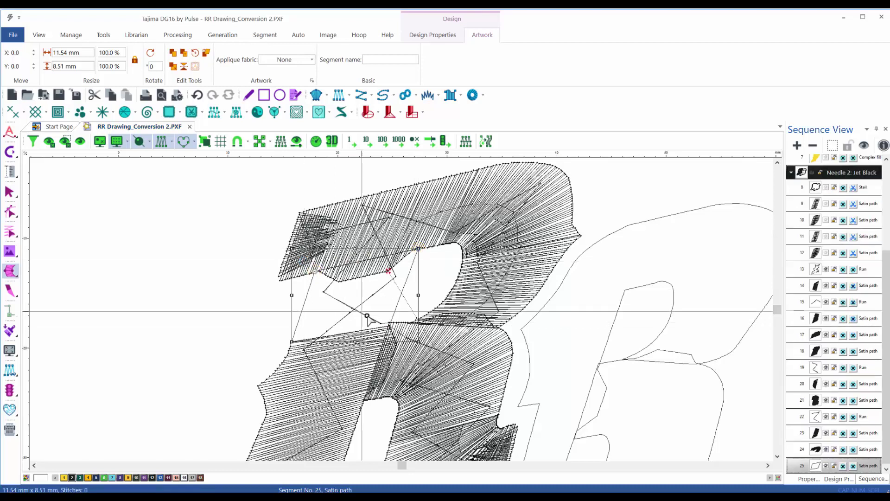
click(366, 329)
click(390, 326)
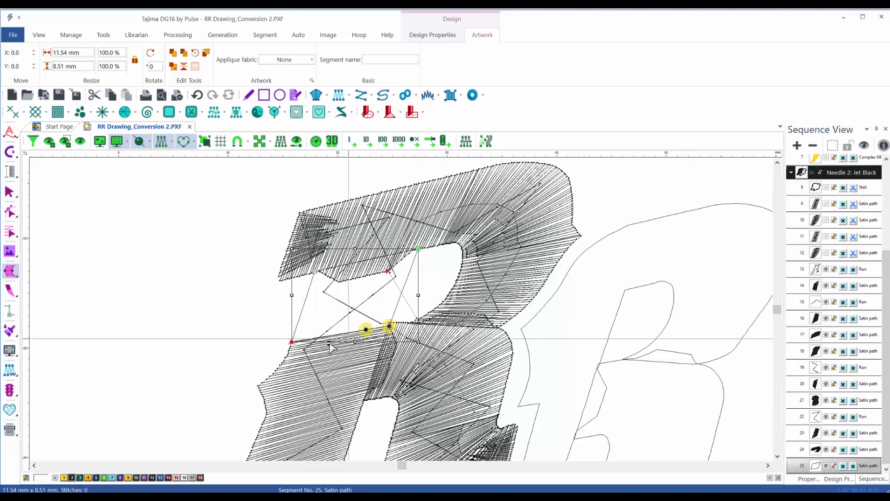
click(291, 342)
right_click(271, 354)
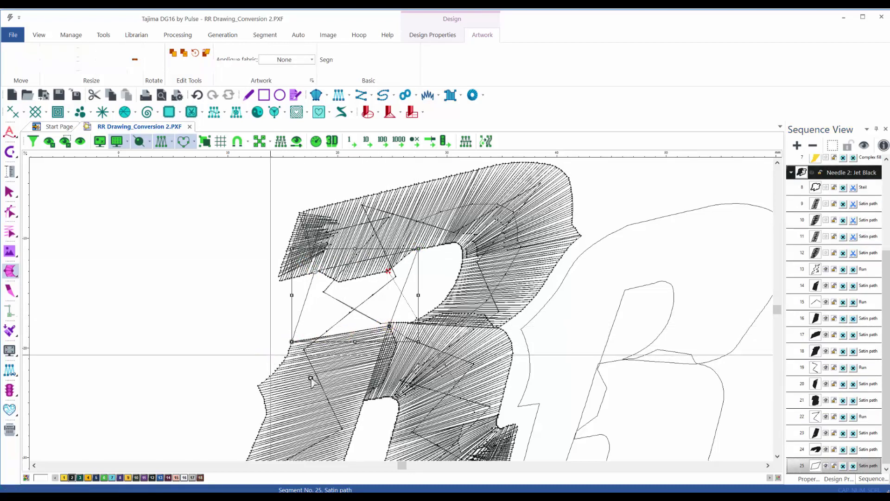
scroll(368, 341, down, 1)
scroll(369, 345, down, 1)
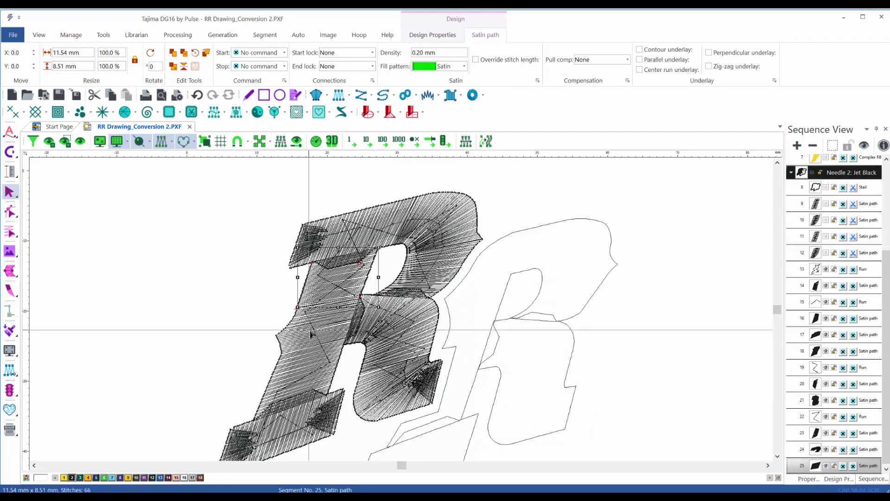
key(Escape)
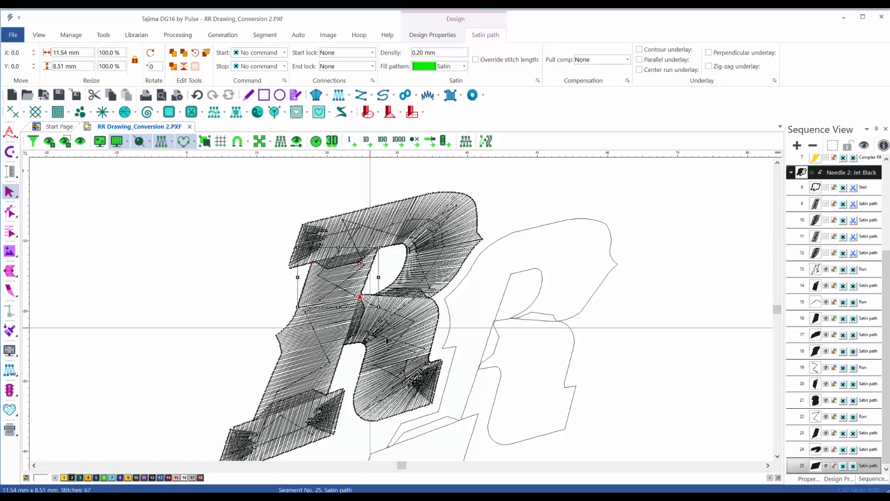
click(216, 326)
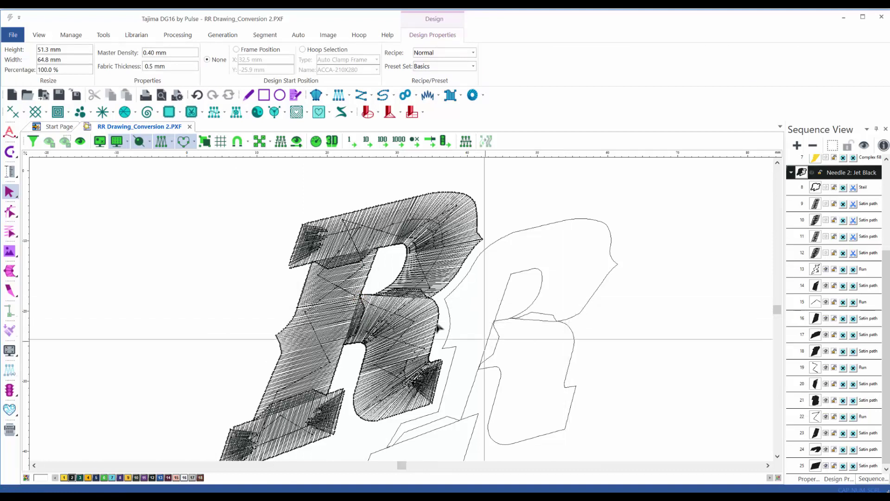
Add a line end lock and a trim at the end of the left R's upper stem satin.
click(368, 281)
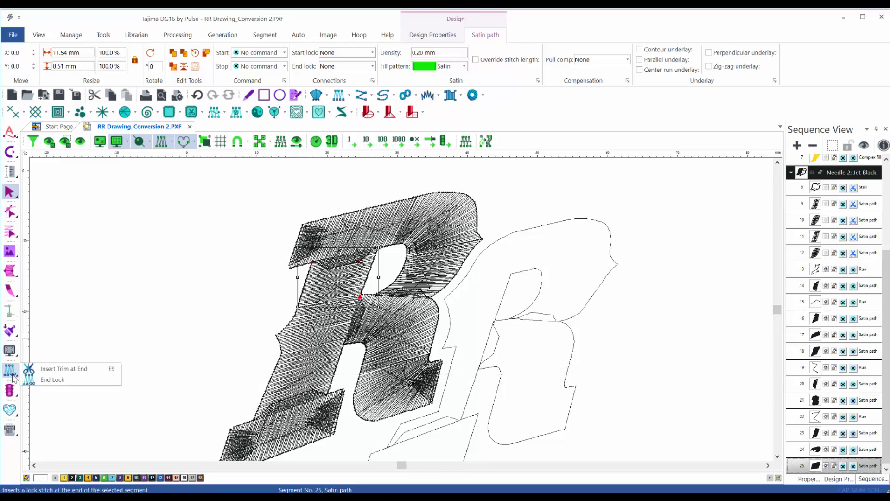
click(62, 381)
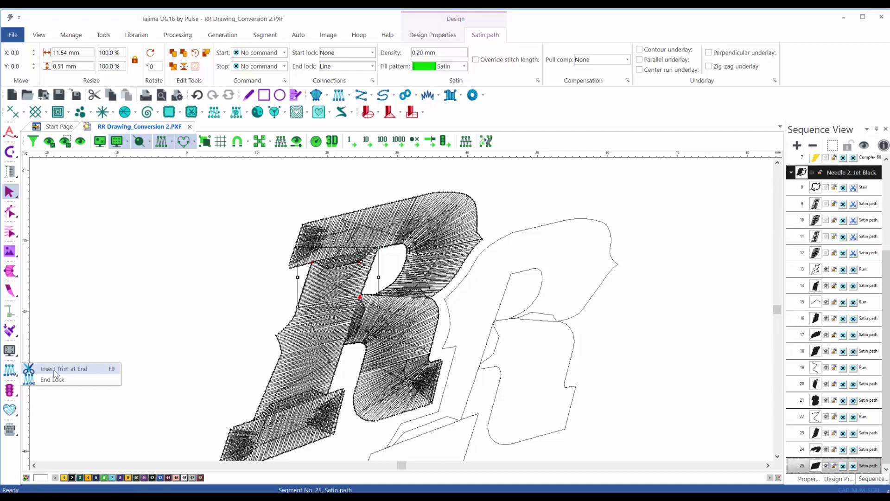
click(54, 369)
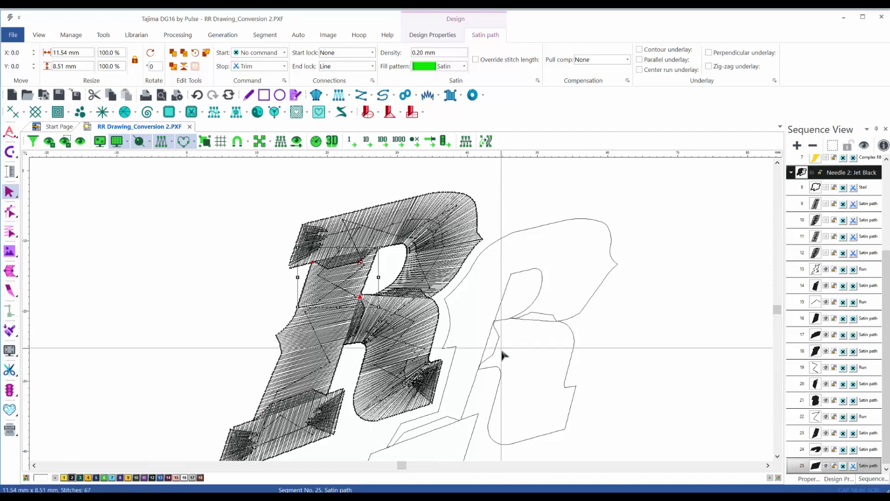
click(655, 355)
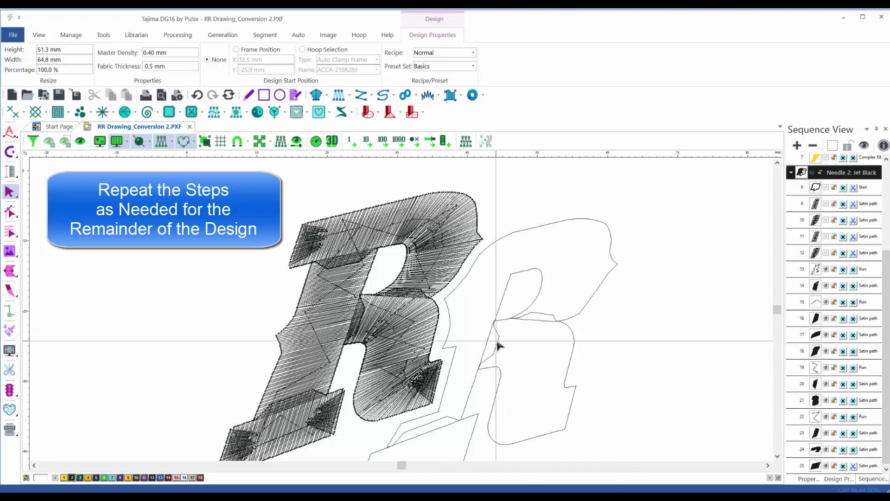
Lay a zigzag run stitch through the right R, from the leg's foot up through the bowl and over to the upper stem.
drag(501, 353, 516, 297)
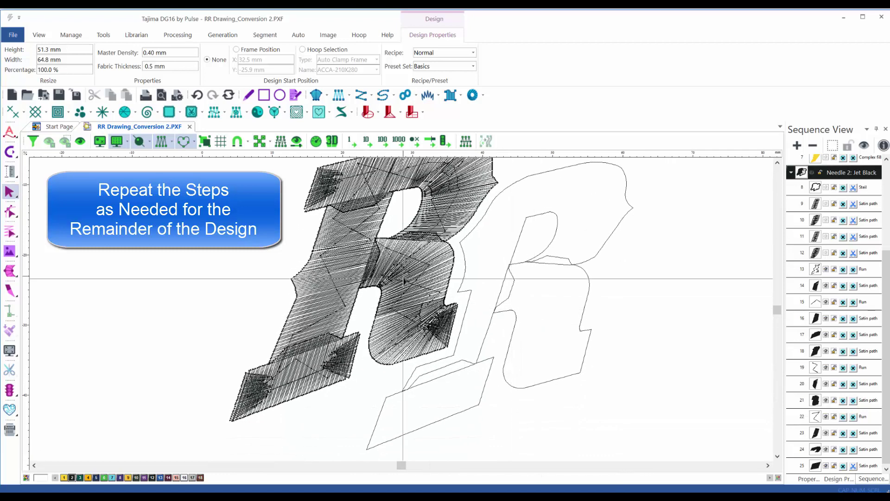
click(383, 96)
click(576, 350)
click(575, 361)
click(515, 365)
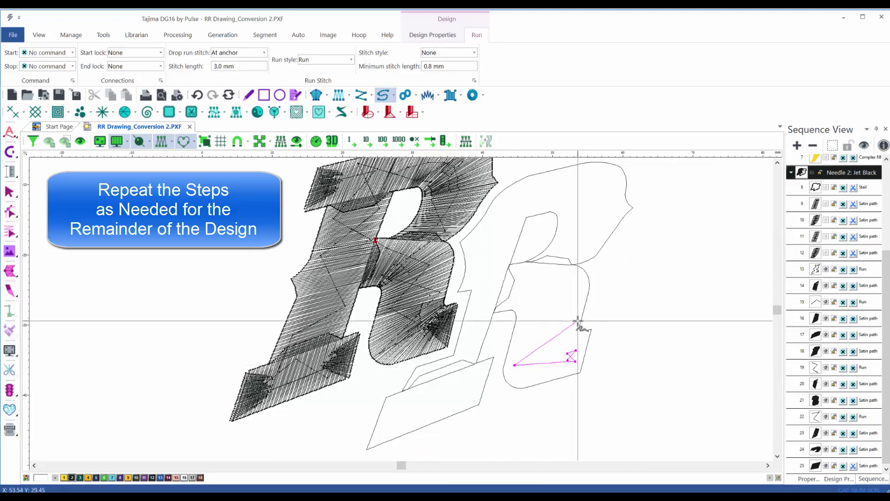
click(578, 321)
click(510, 295)
click(580, 256)
click(565, 220)
click(613, 173)
click(553, 197)
click(504, 201)
click(505, 253)
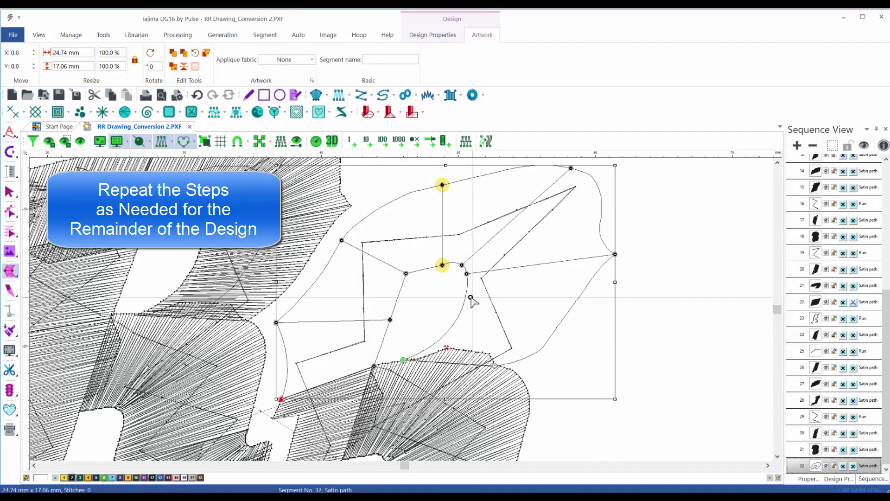
Generate the right R's bowl satin, ending at the stem's inner lower corner with a trim and a line end lock.
key(Return)
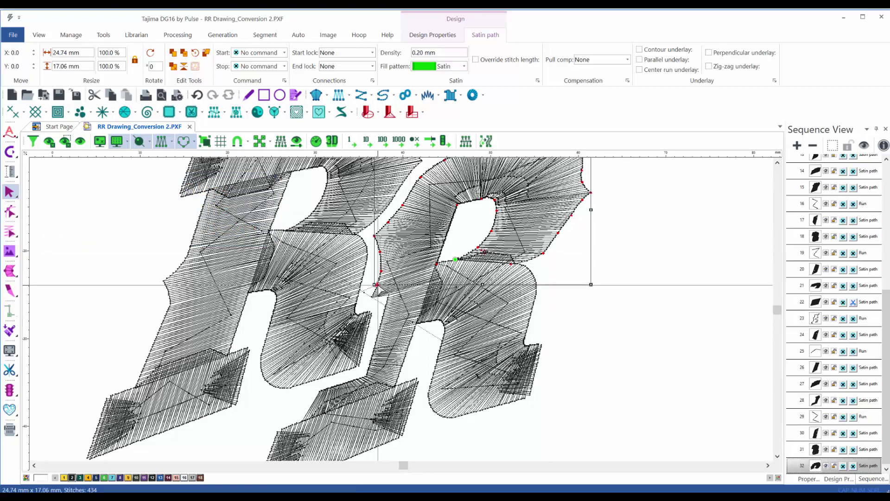
mouse_move(377, 285)
mouse_down()
mouse_move(442, 277)
mouse_move(443, 290)
mouse_up()
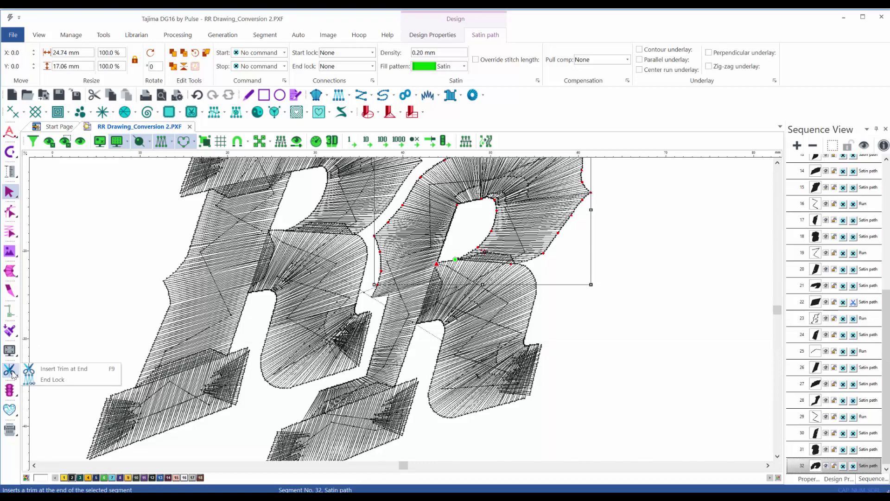
click(44, 369)
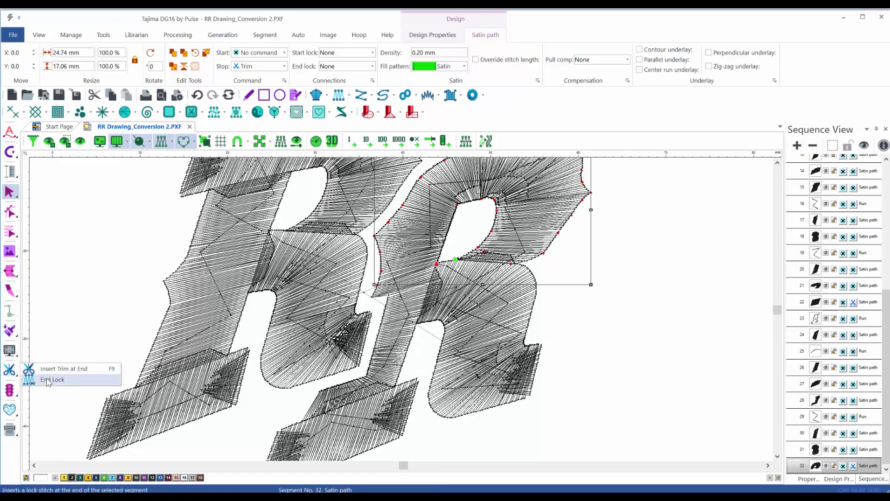
click(48, 381)
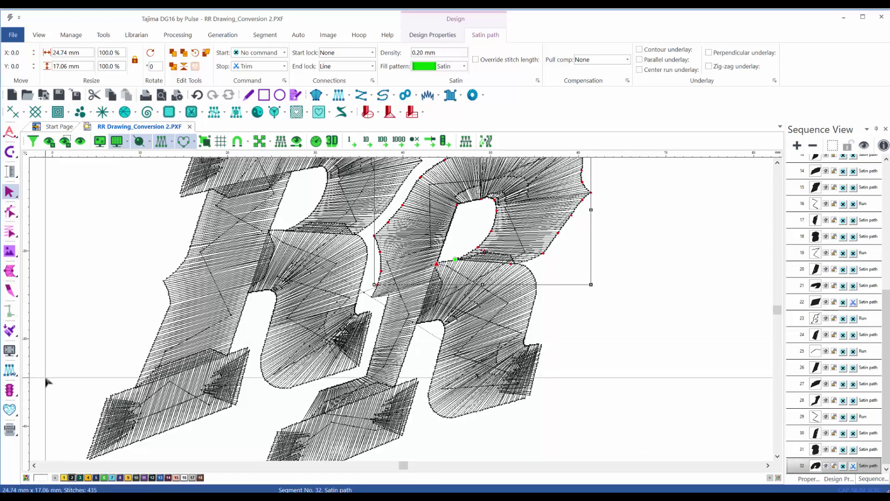
click(431, 434)
Collapse the segment list and show all Needle 1 Dandelion and Needle 2 Jet Black objects in the full design.
key(0)
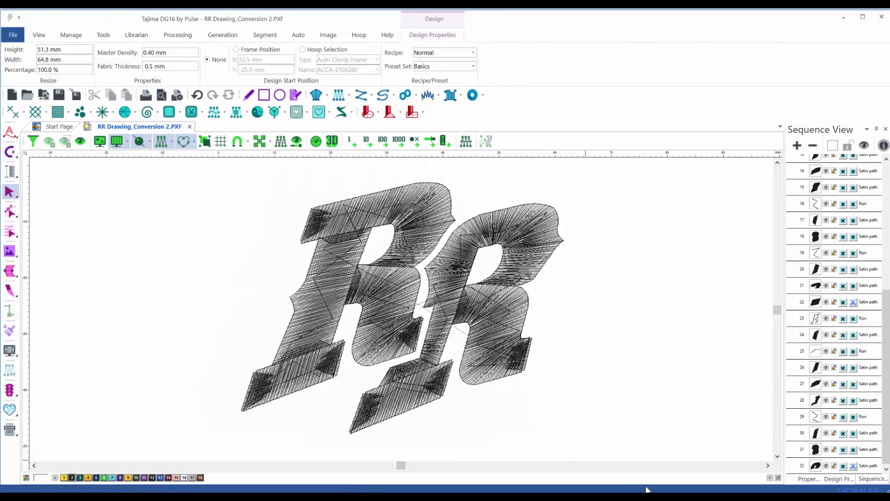
click(815, 146)
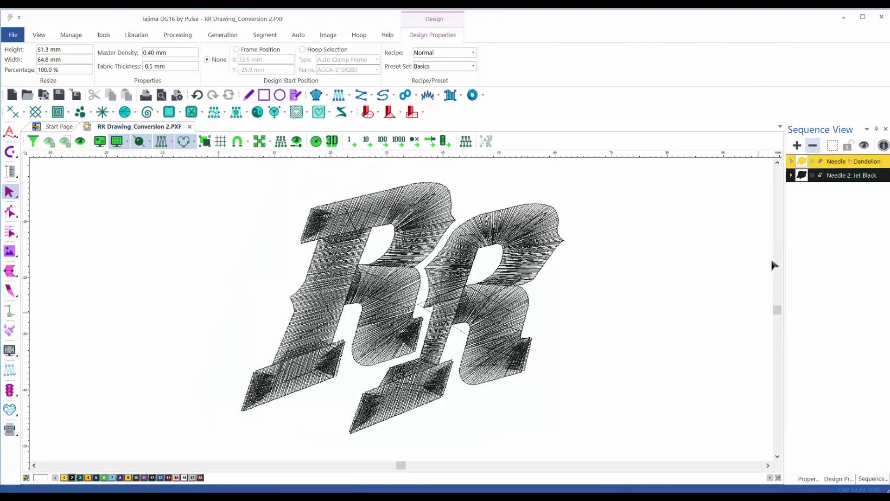
click(812, 177)
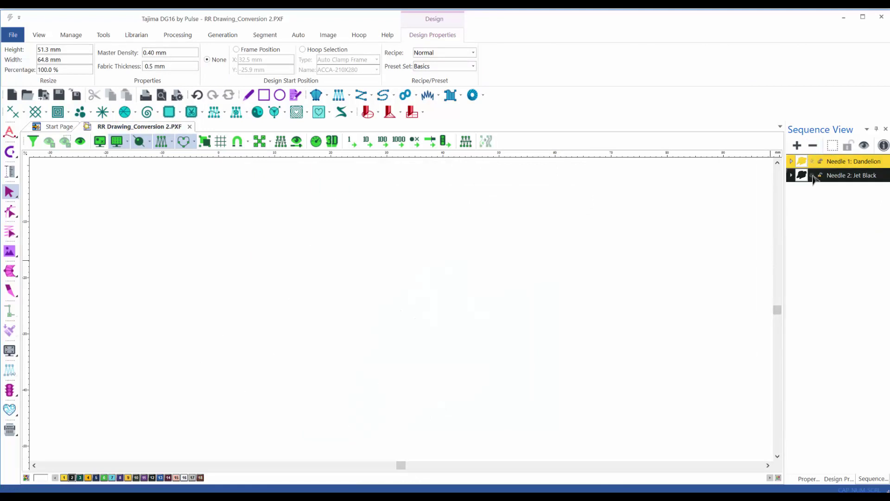
click(812, 175)
click(812, 162)
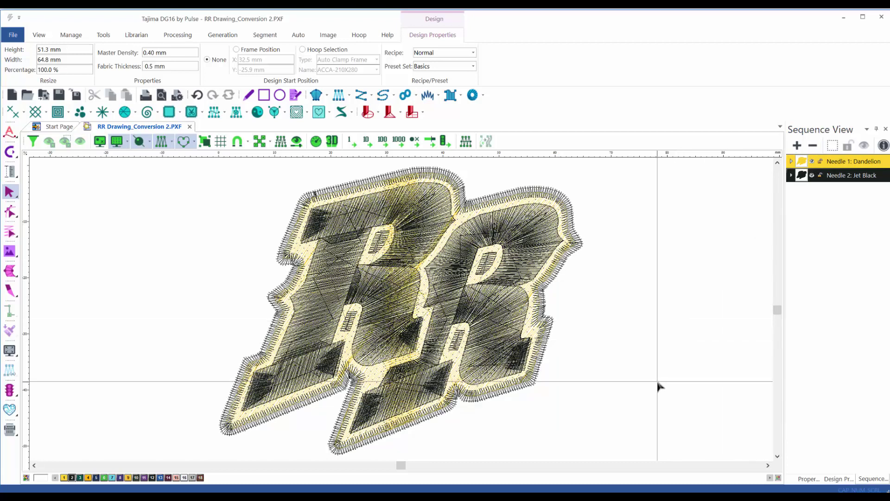
Preview the complete RR design as realistic 3D stitching and return to the flat stitch view.
key(3)
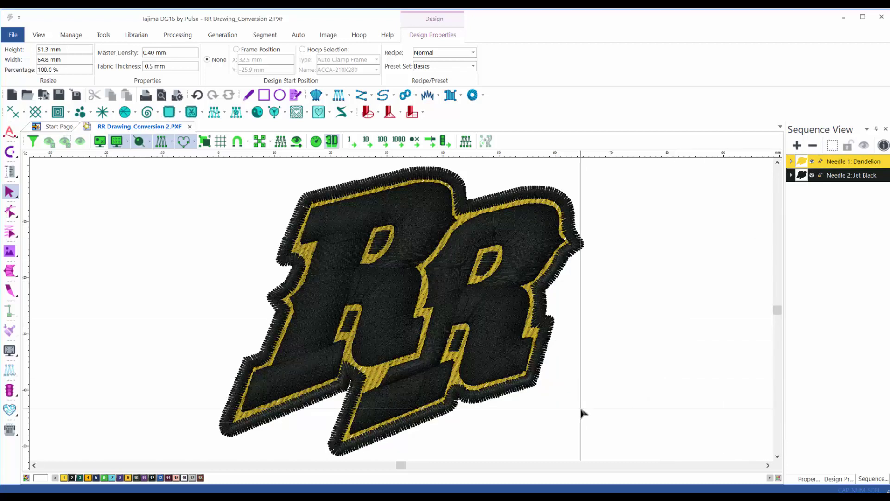
key(t)
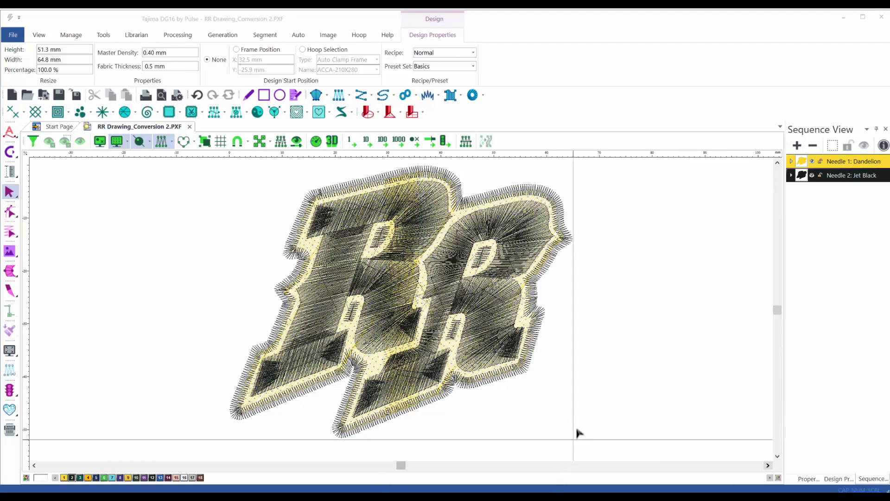
click(587, 381)
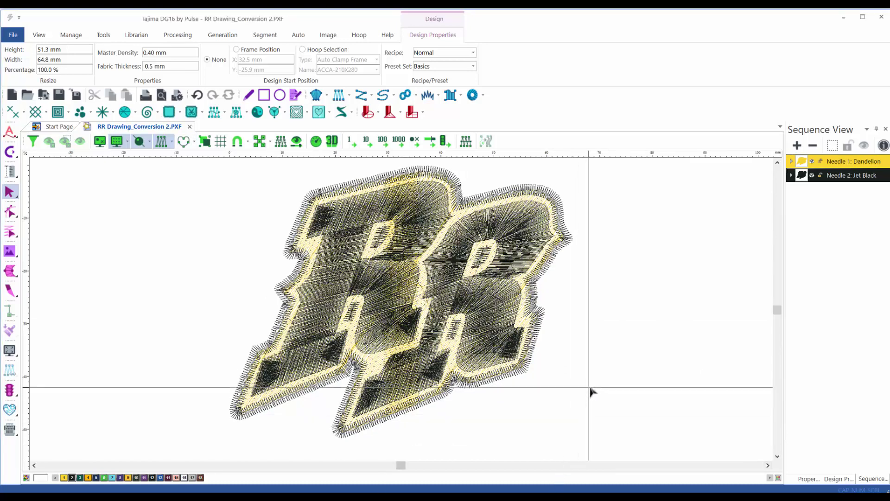
Set the stop command of the last small satin path before the letters' first run, in the right R's upper counter, to Stop.
click(790, 176)
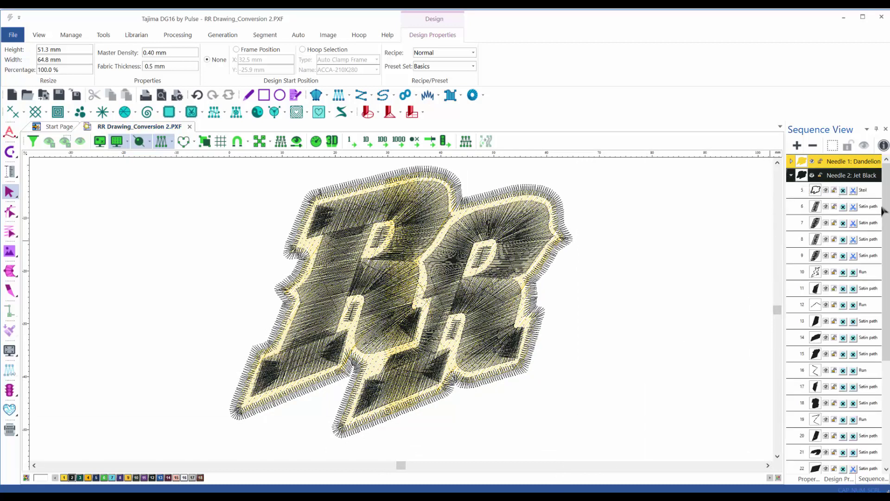
click(869, 258)
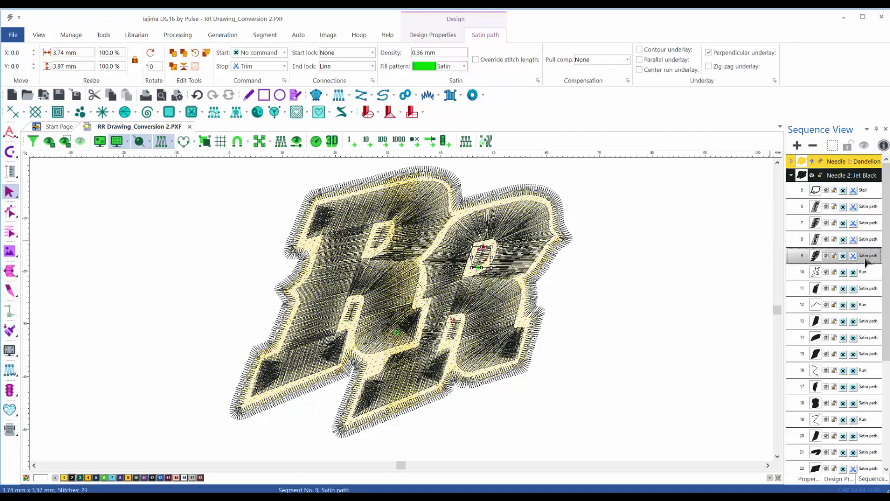
click(855, 259)
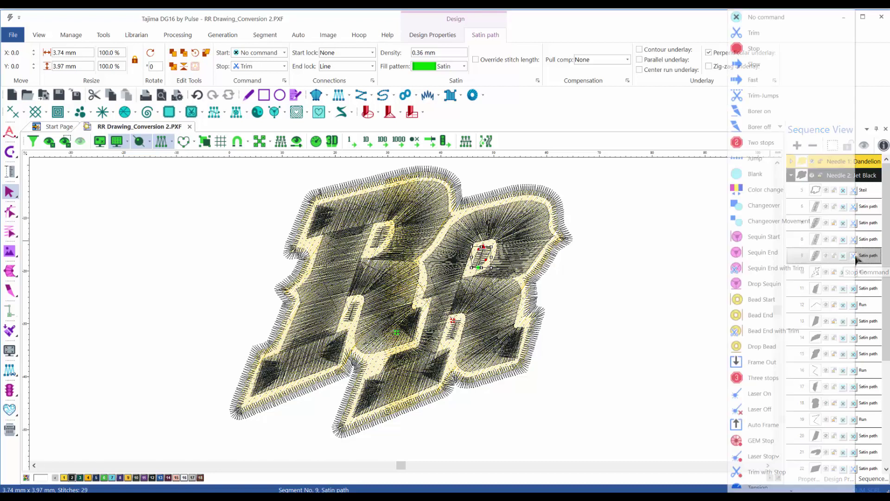
click(799, 50)
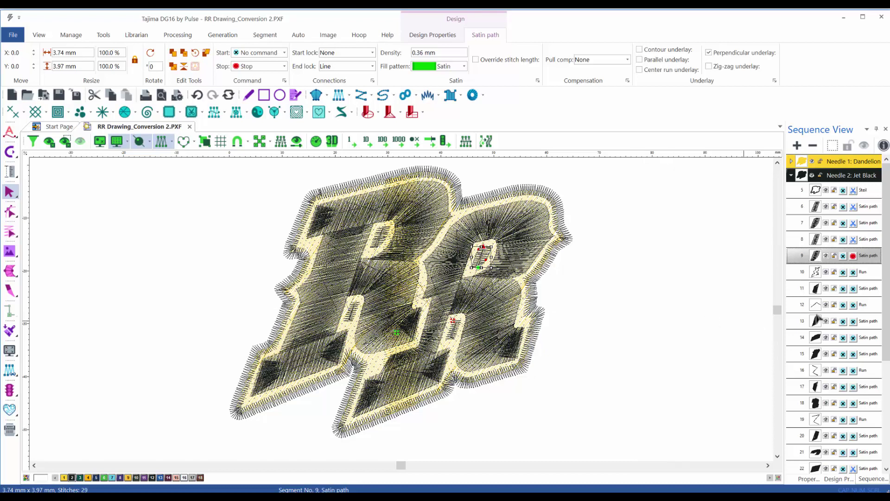
click(681, 315)
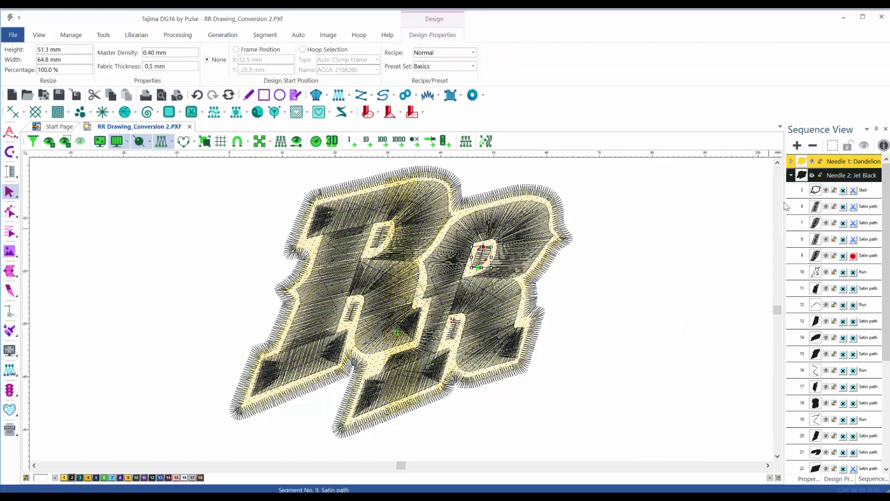
click(791, 176)
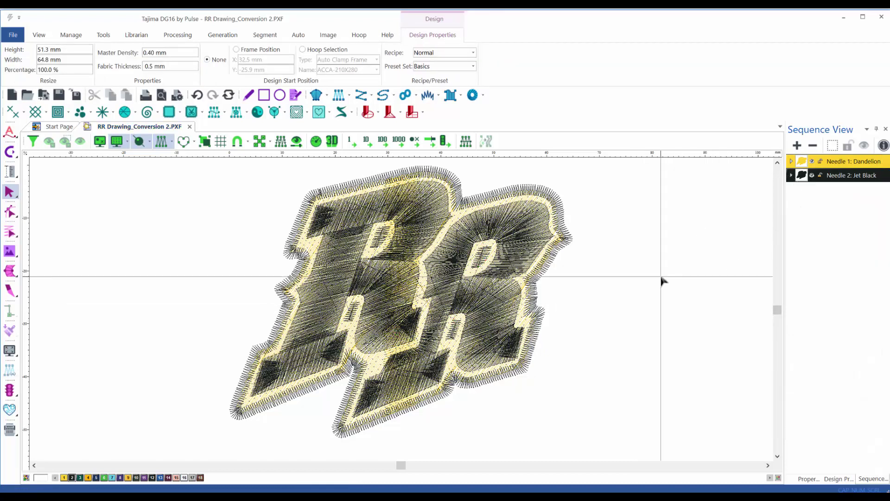
Simulate the whole RR design's stitch-out in 3D from the first stitch to the last.
scroll(661, 281, down, 1)
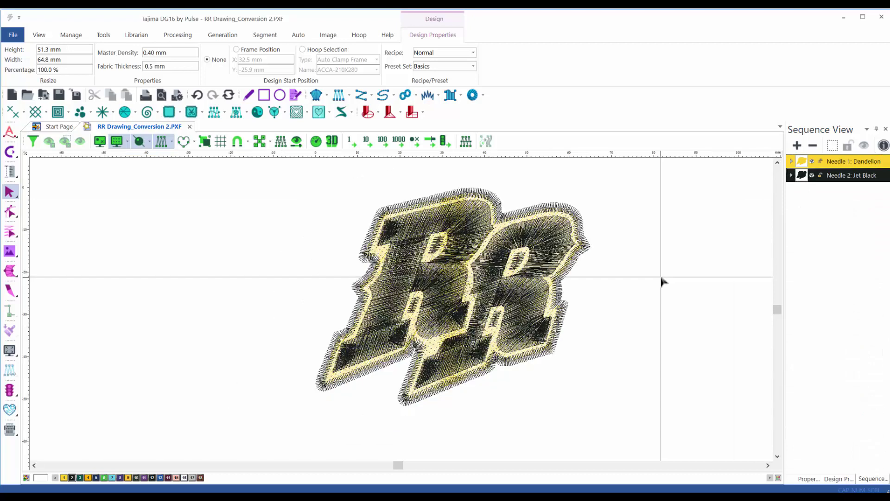
scroll(661, 280, down, 1)
drag(662, 282, 593, 291)
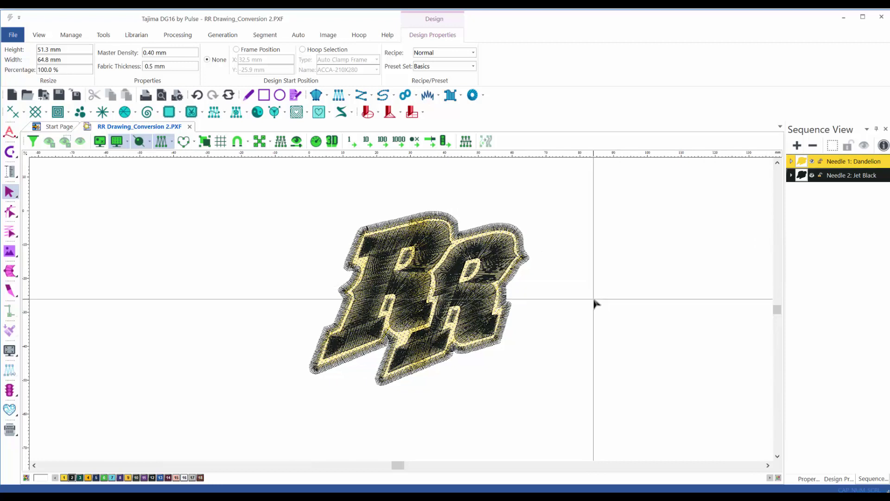
click(319, 146)
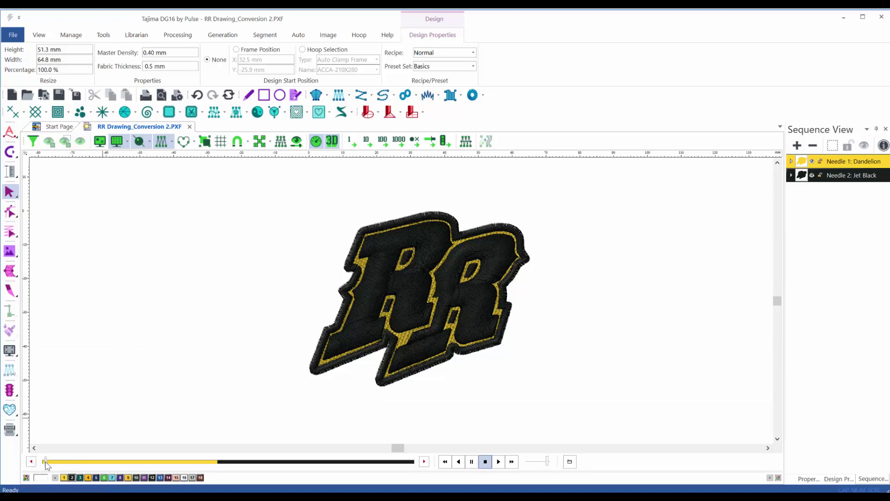
drag(46, 465, 50, 466)
drag(48, 462, 288, 473)
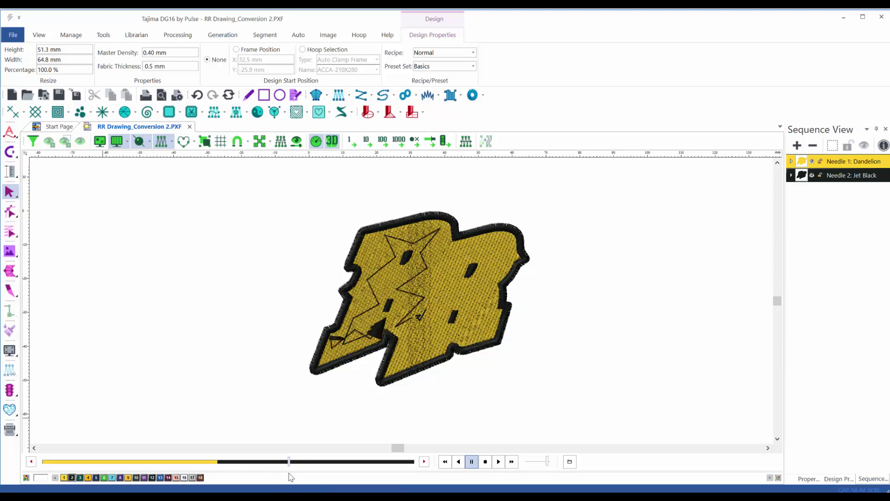
mouse_move(291, 472)
mouse_down()
mouse_move(366, 486)
mouse_move(412, 468)
mouse_up()
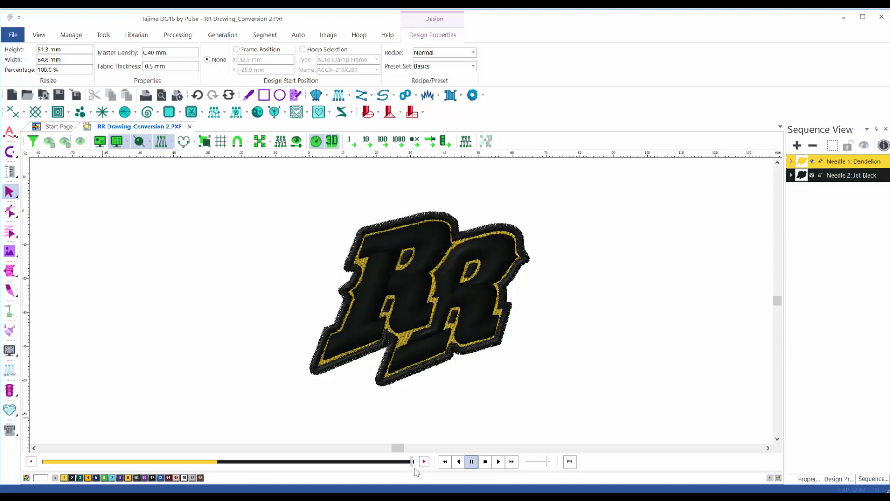